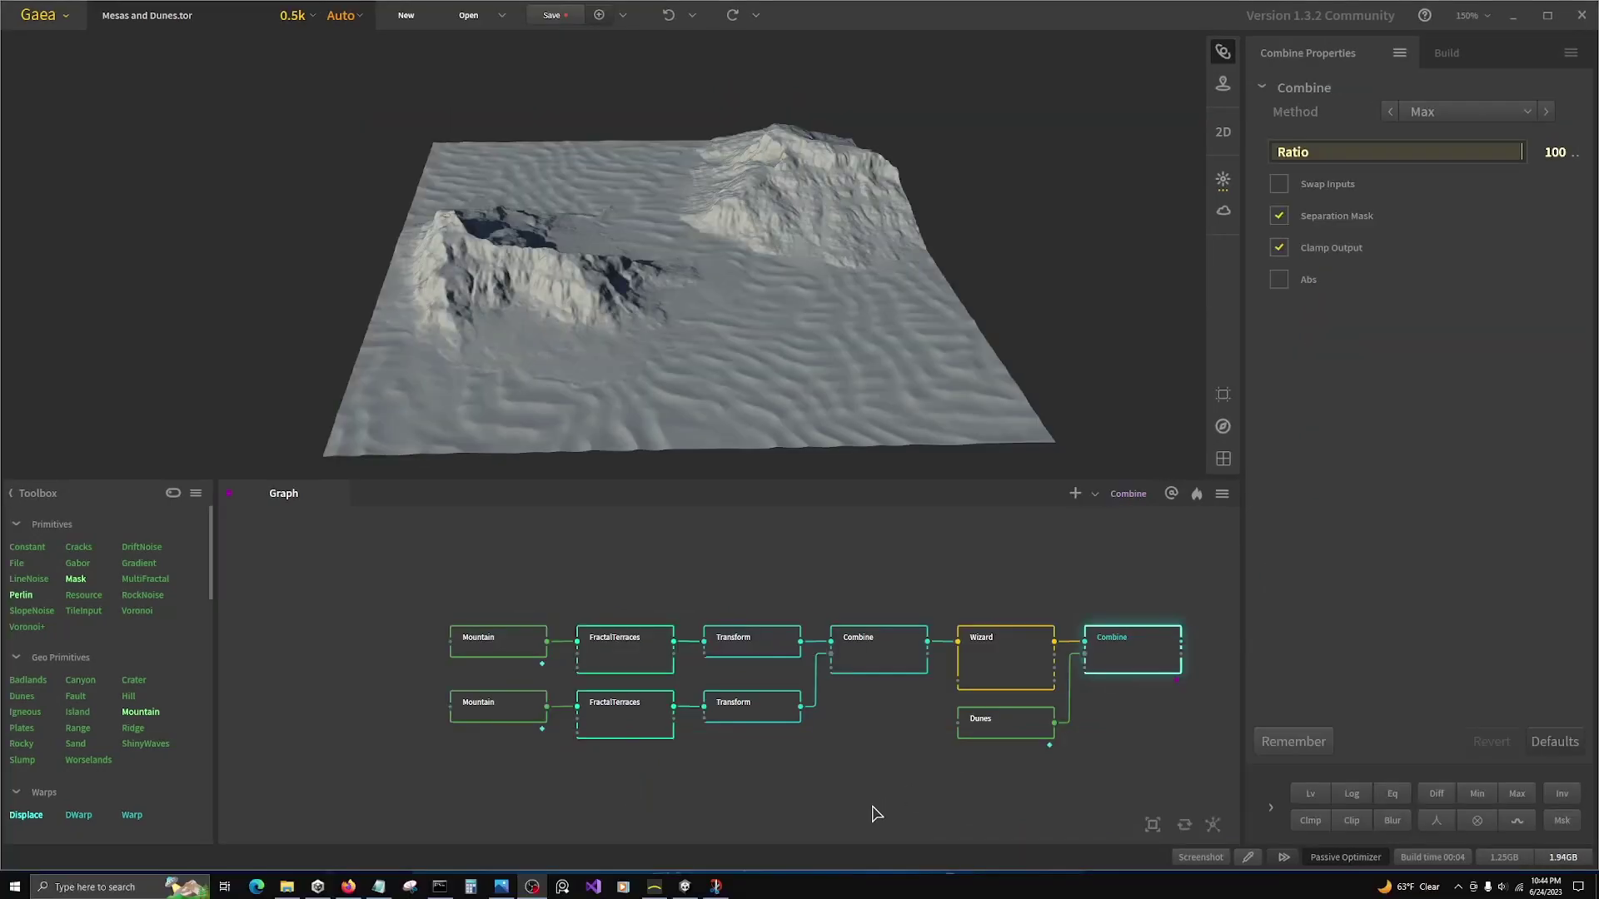
Step: Remove the second Mountain, FractalTerraces and Transform chain along with the Combine node that merged both mountains
{"action": "left_click", "coordinate": [874, 814]}
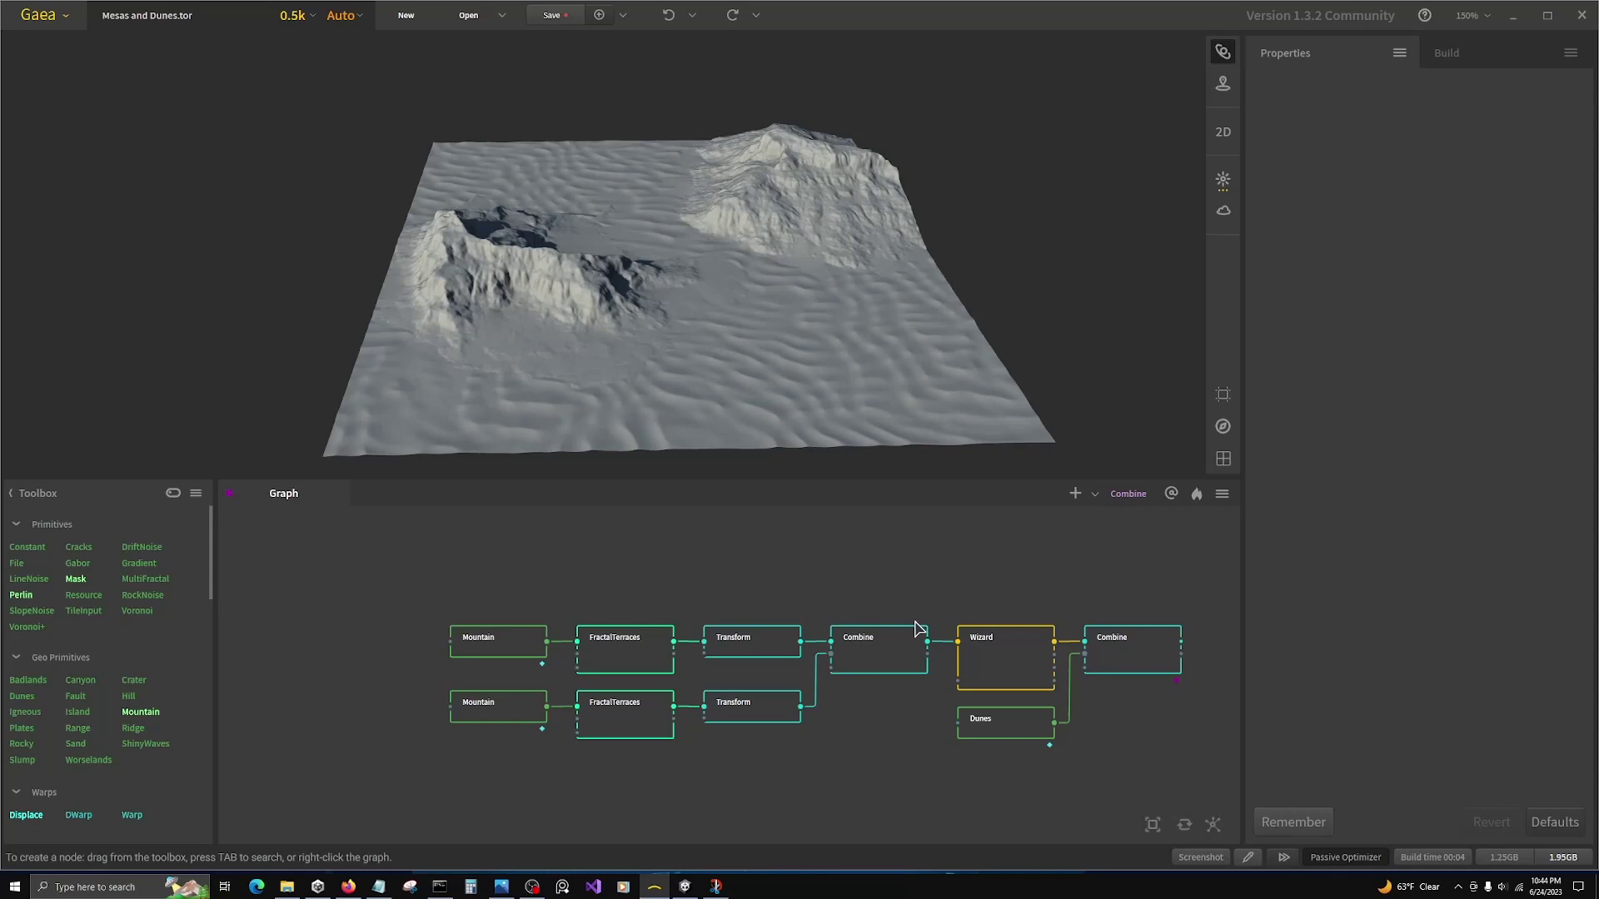
{"action": "left_click_drag", "start_coordinate": [432, 700], "coordinate": [817, 763]}
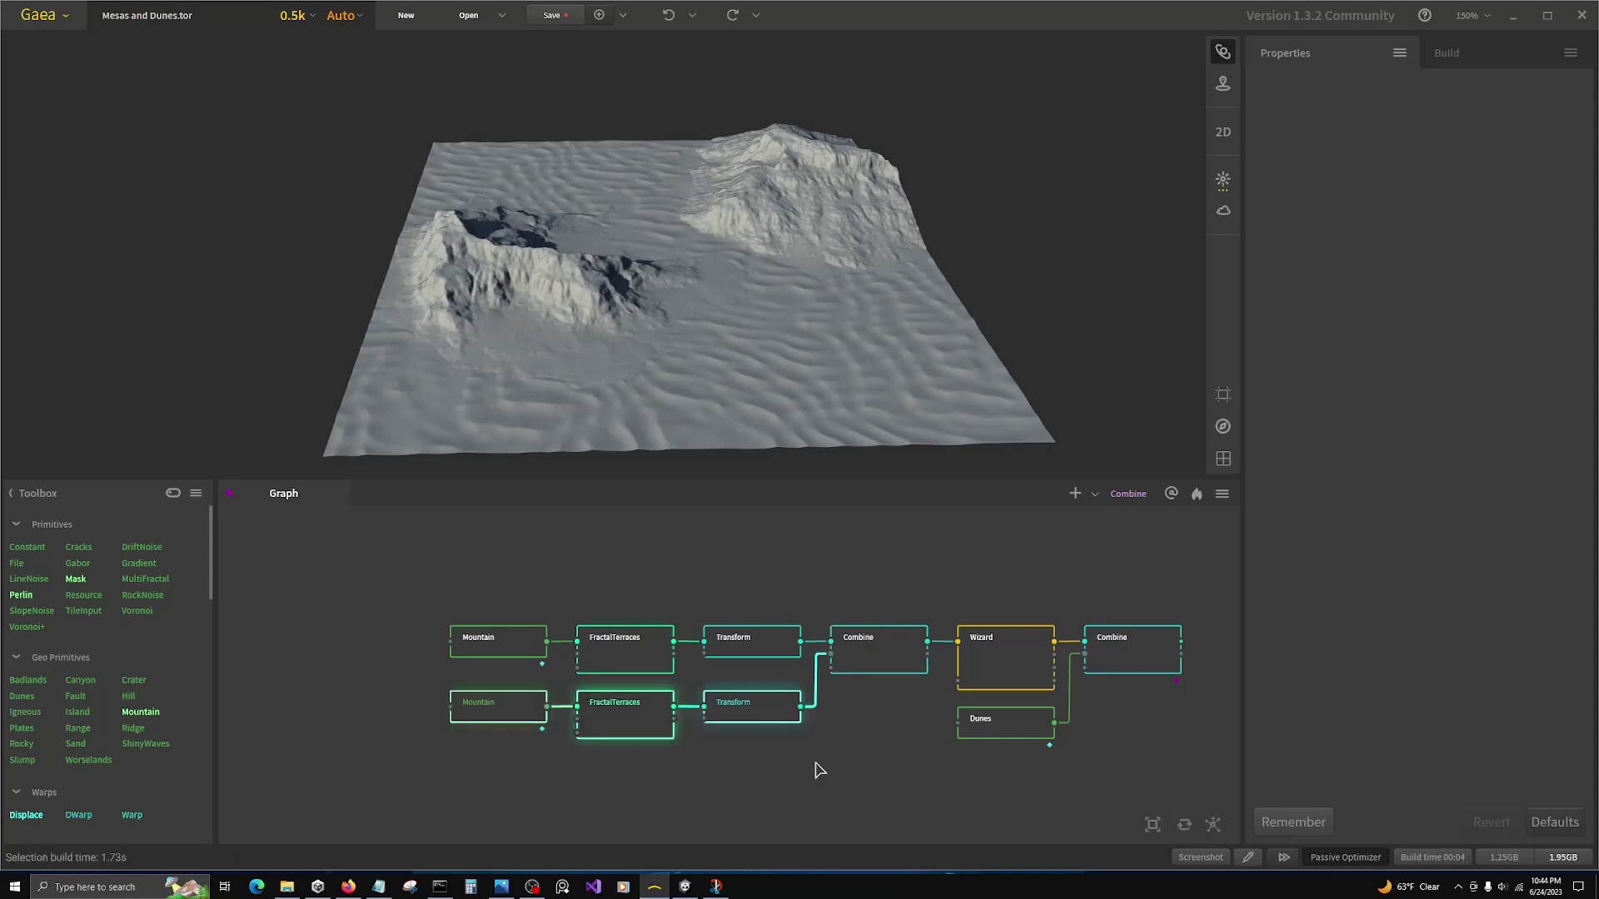
{"action": "left_click_drag", "start_coordinate": [759, 714], "coordinate": [743, 852]}
{"action": "left_click_drag", "start_coordinate": [900, 643], "coordinate": [854, 830]}
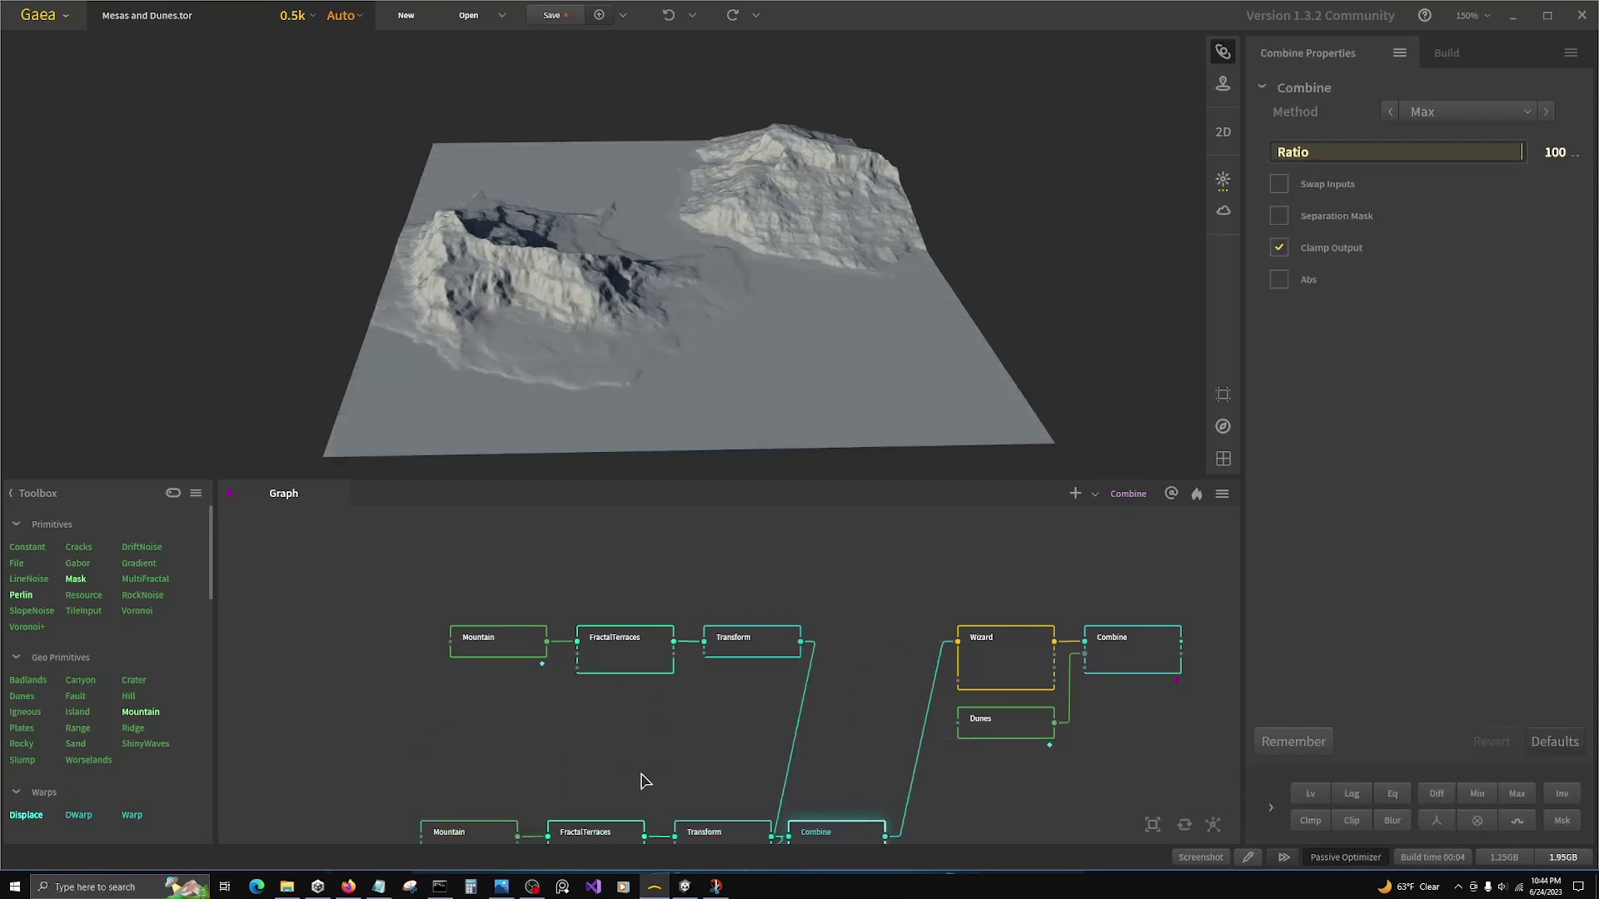
{"action": "left_click_drag", "start_coordinate": [405, 770], "coordinate": [866, 848]}
{"action": "key", "text": "Delete"}
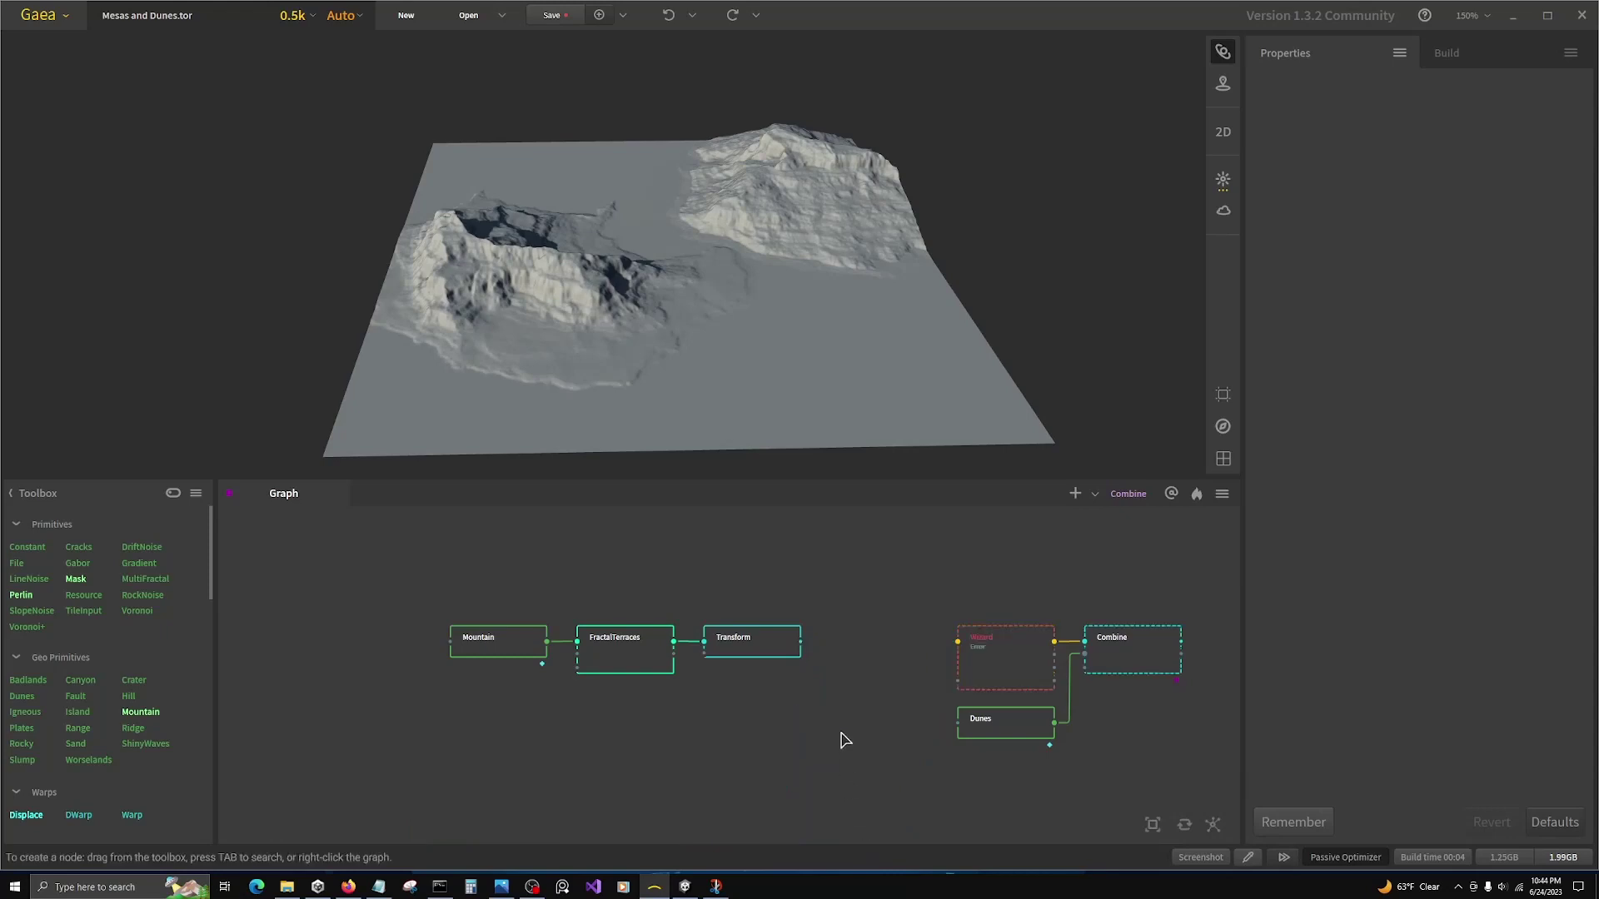
Step: Reset the remaining Transform node's X position to 0
{"action": "left_click", "coordinate": [742, 645]}
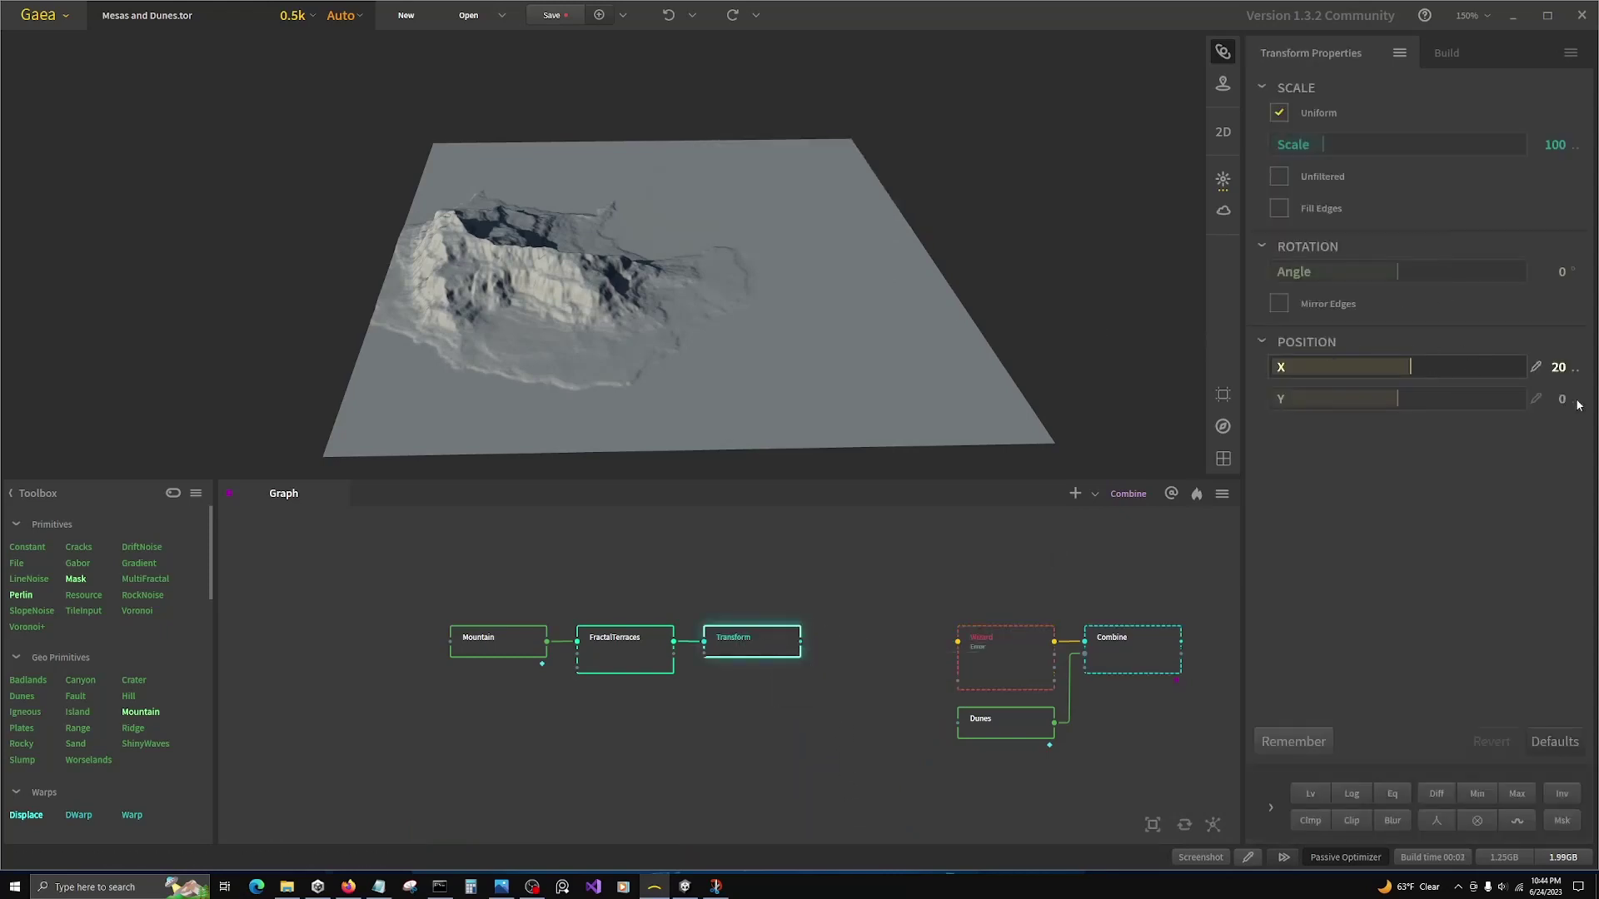
{"action": "left_click", "coordinate": [1558, 368]}
{"action": "left_click", "coordinate": [837, 752]}
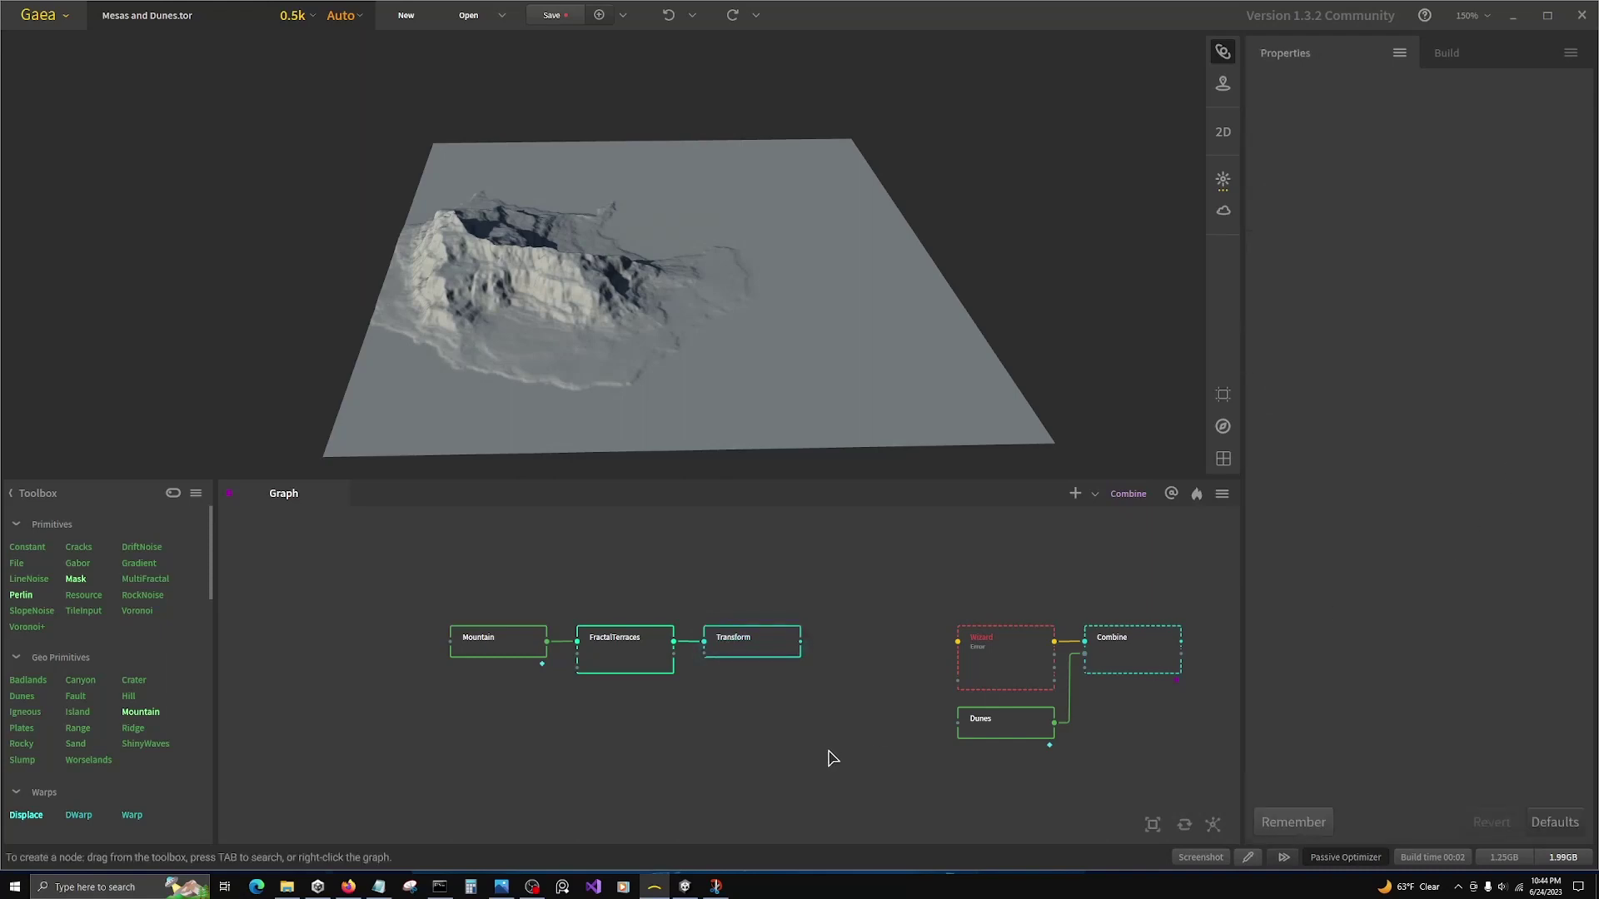
{"action": "left_click", "coordinate": [752, 644]}
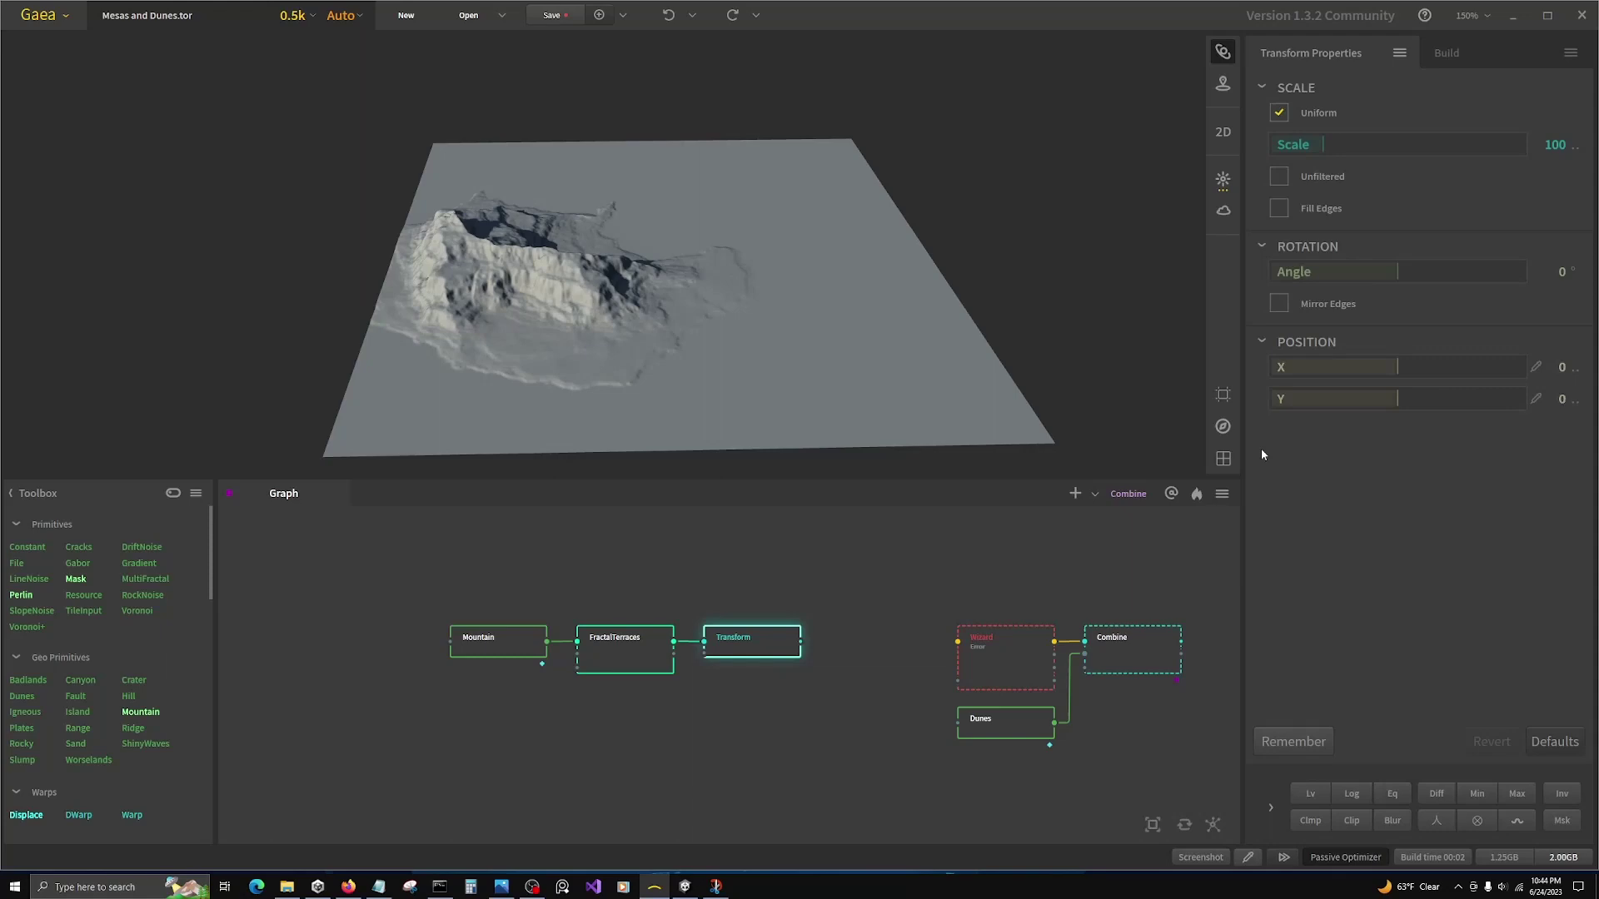
Step: Compare the terrain previews of the Mountain, FractalTerraces and Transform nodes to check the mountain's placement
{"action": "left_click", "coordinate": [516, 648]}
{"action": "left_click", "coordinate": [780, 651]}
{"action": "left_click", "coordinate": [512, 648]}
{"action": "left_click", "coordinate": [756, 649]}
{"action": "left_click", "coordinate": [615, 649]}
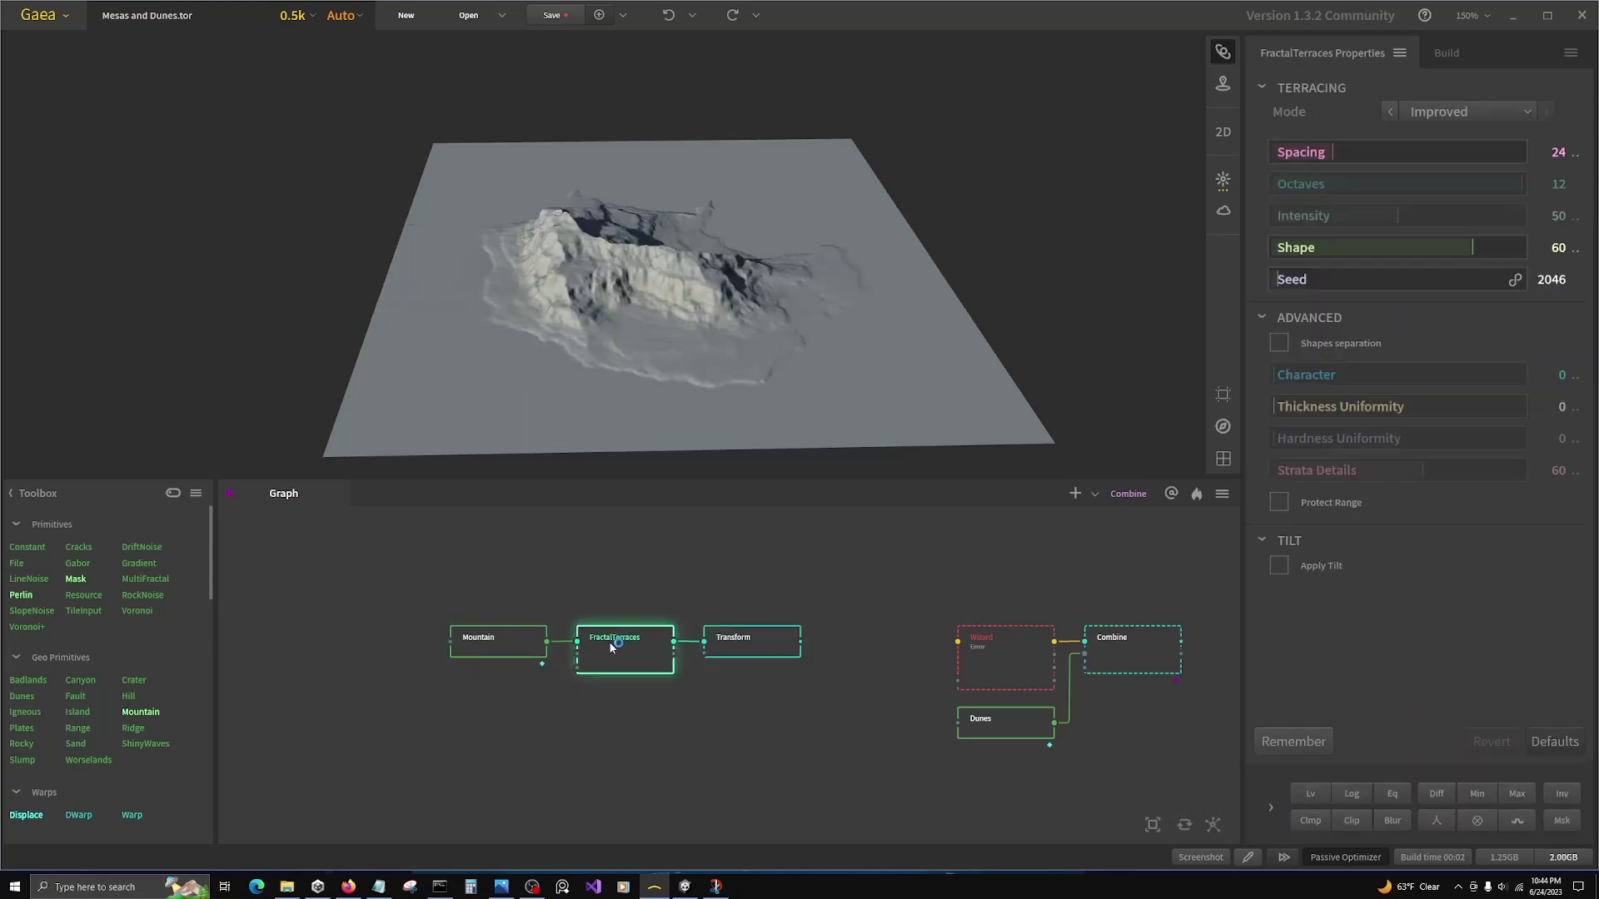
{"action": "left_click", "coordinate": [721, 654]}
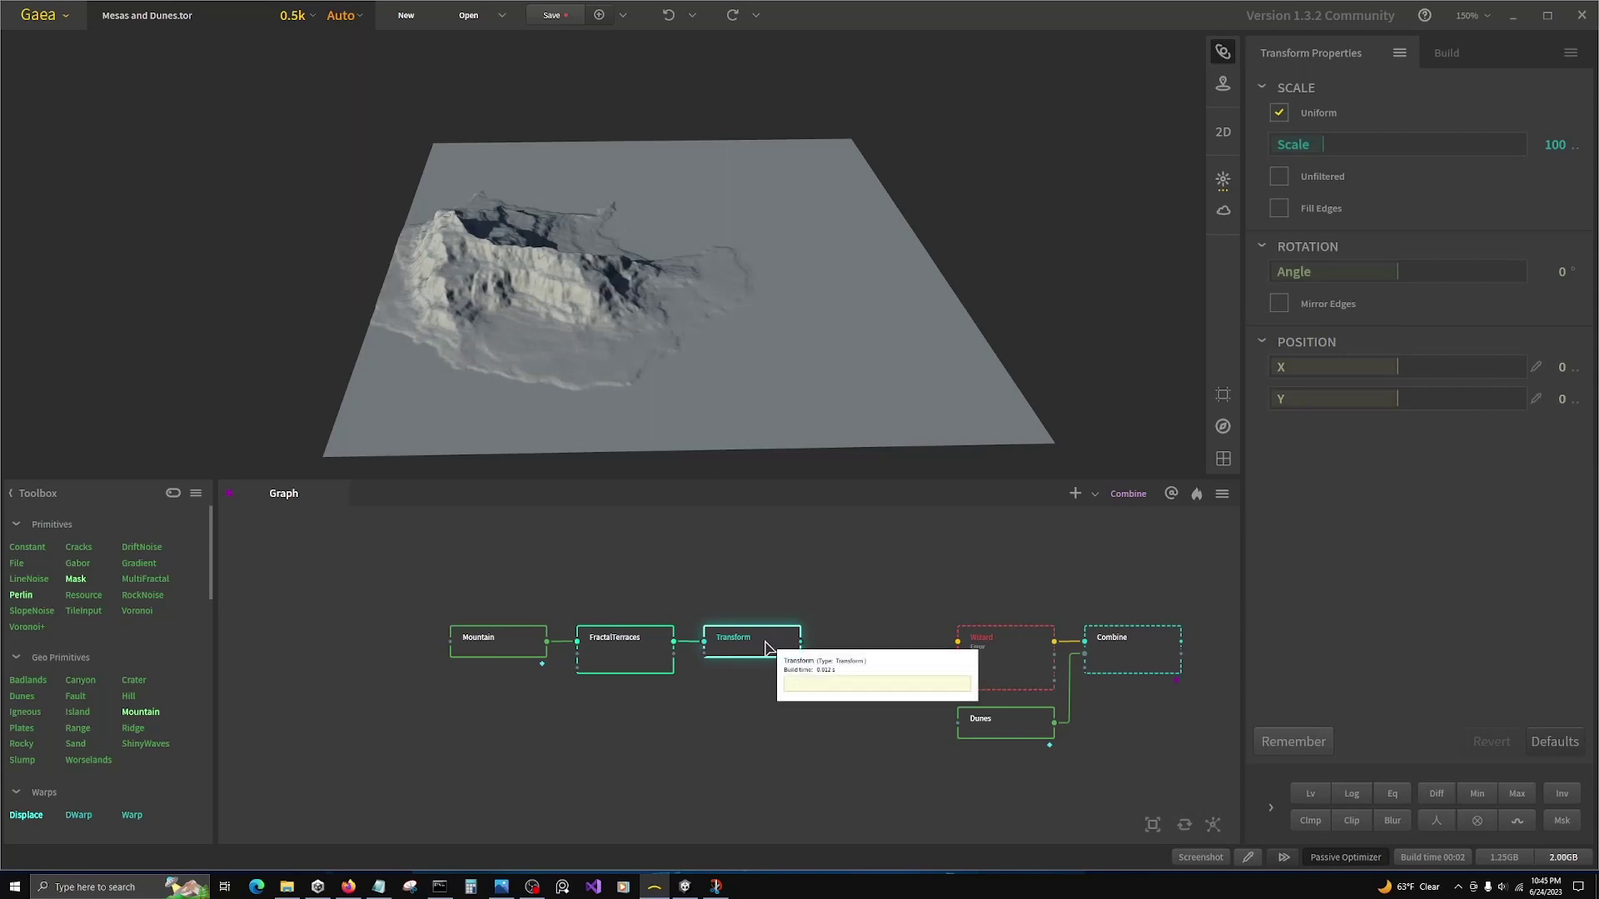
Step: Set the old Transform node aside, connect a new Transform node to the FractalTerraces output, and give it a scale of 75
{"action": "left_click_drag", "start_coordinate": [767, 639], "coordinate": [729, 786]}
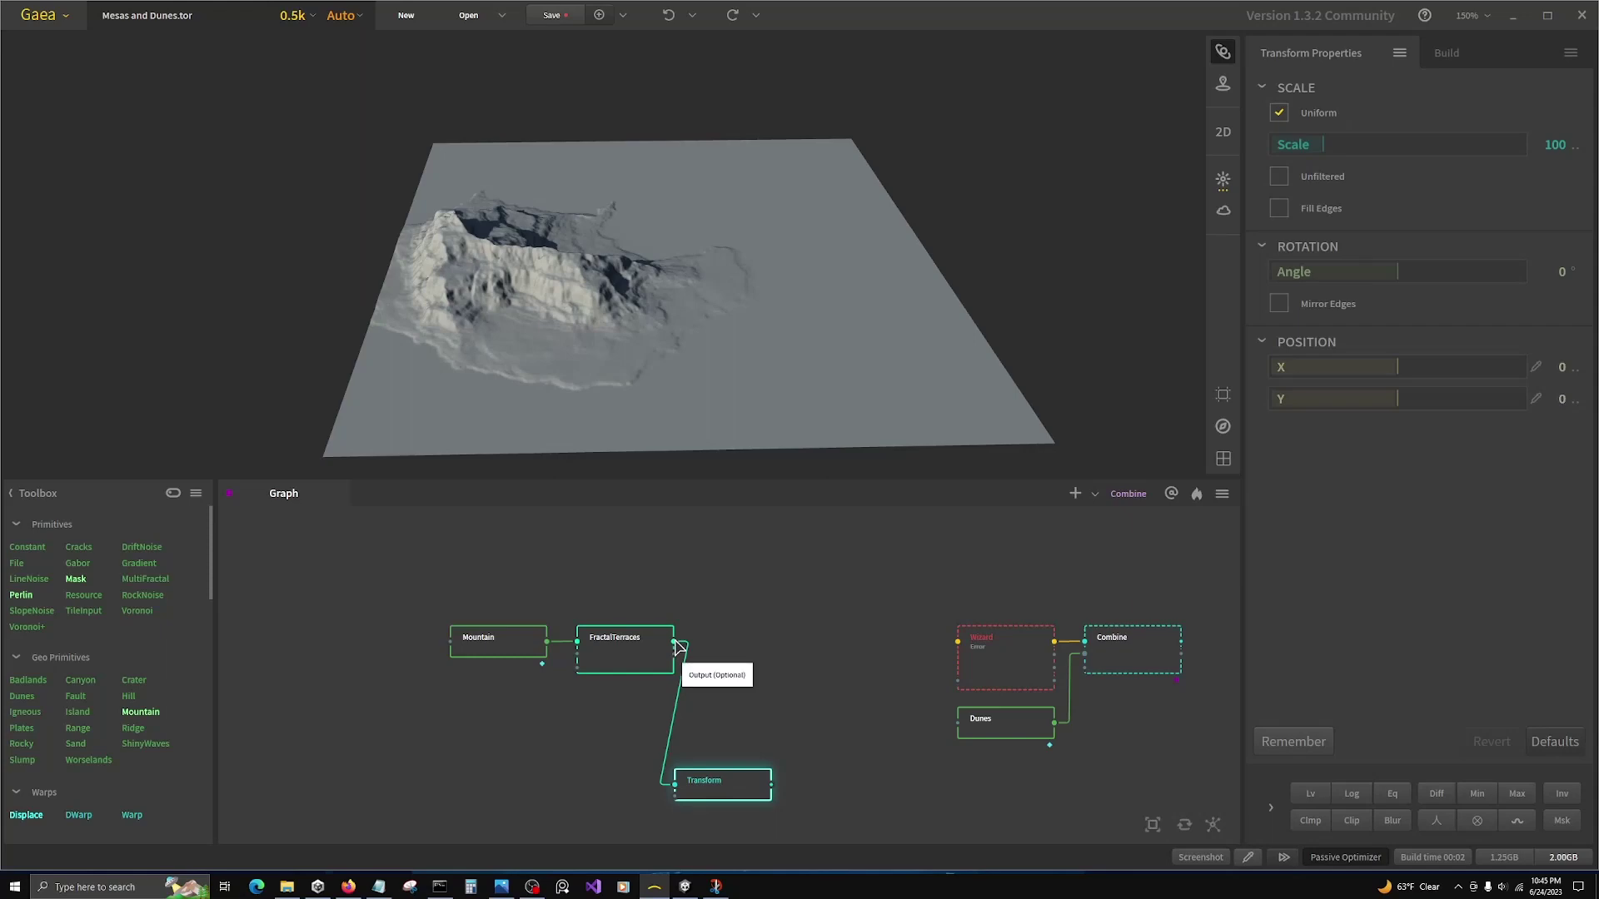
{"action": "left_click_drag", "start_coordinate": [677, 647], "coordinate": [803, 636]}
{"action": "type", "text": "tra"}
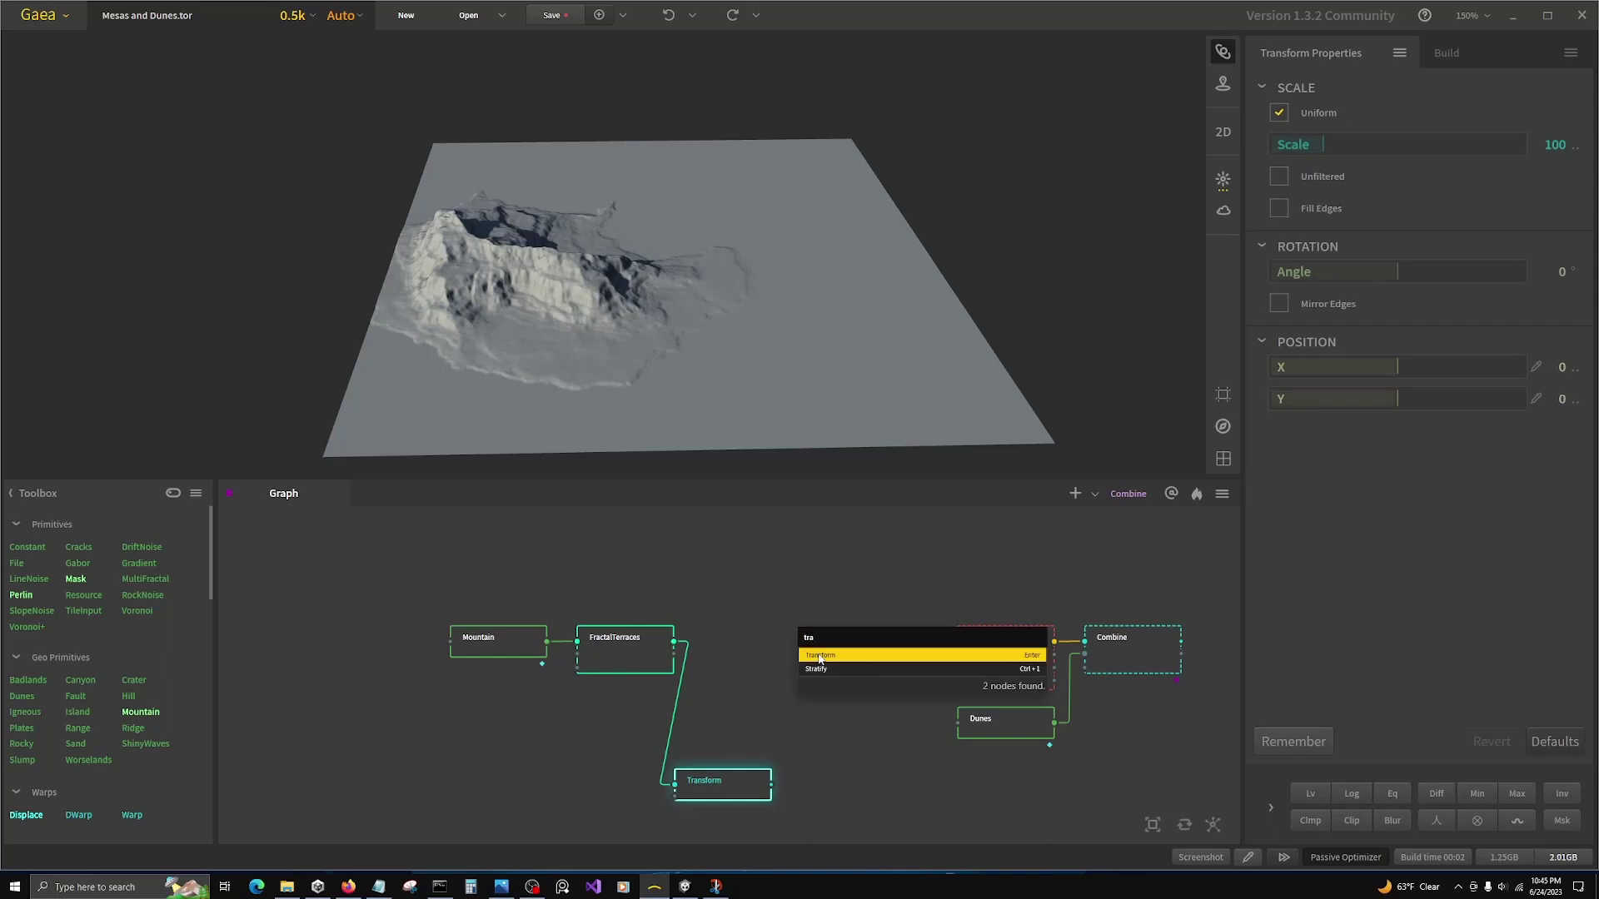
{"action": "left_click", "coordinate": [824, 655]}
{"action": "left_click_drag", "start_coordinate": [846, 648], "coordinate": [767, 647]}
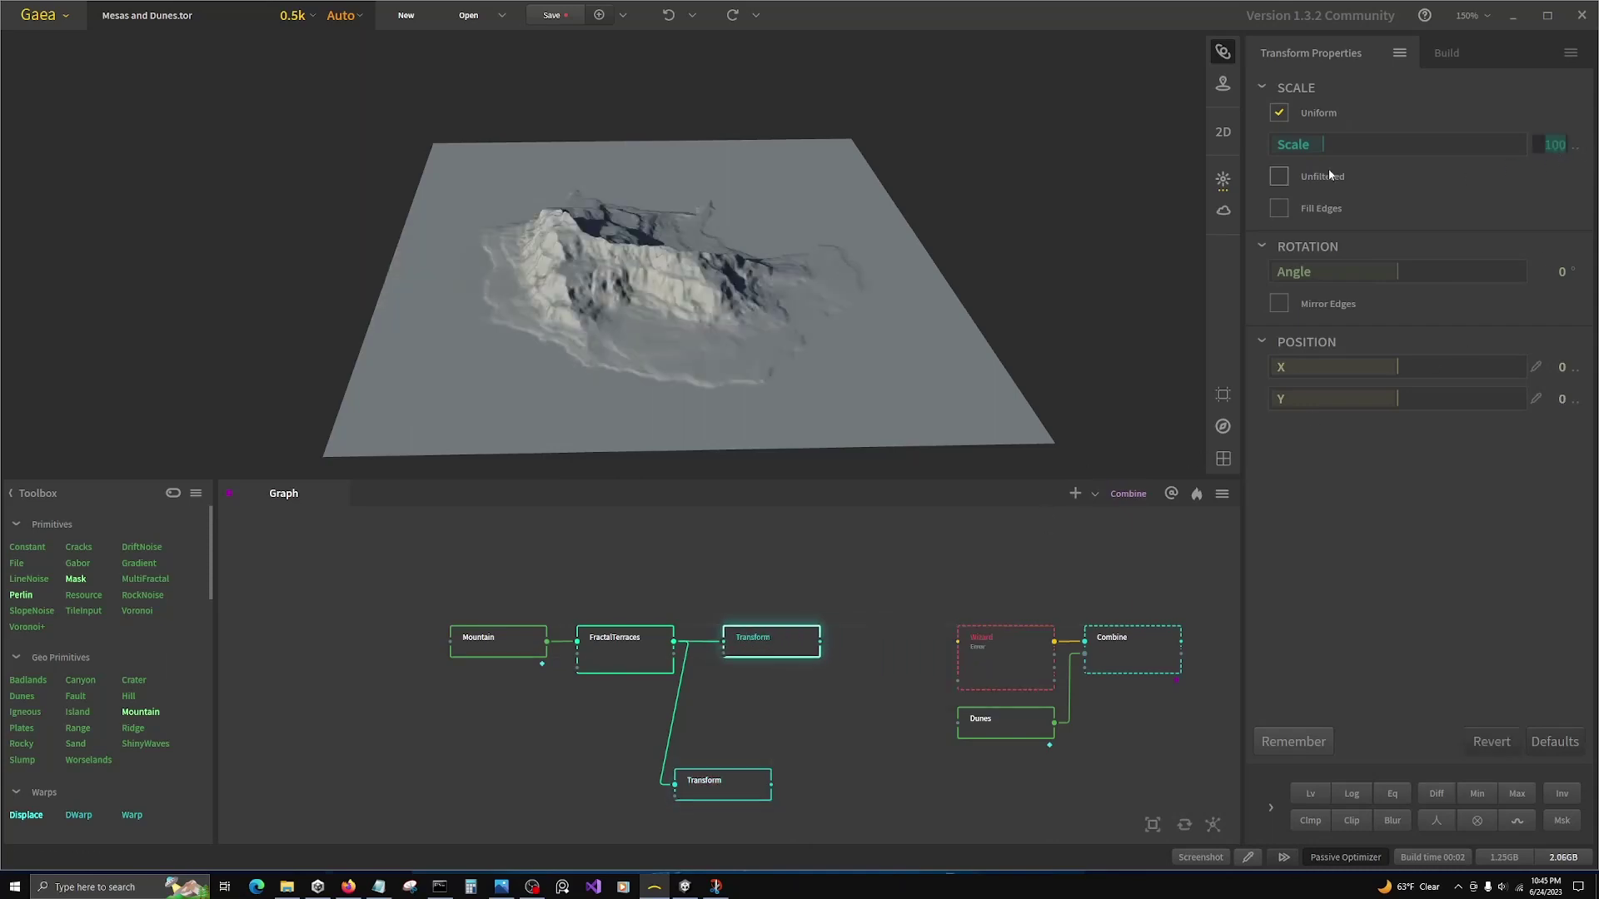
{"action": "type", "text": "75"}
{"action": "key", "text": "Return"}
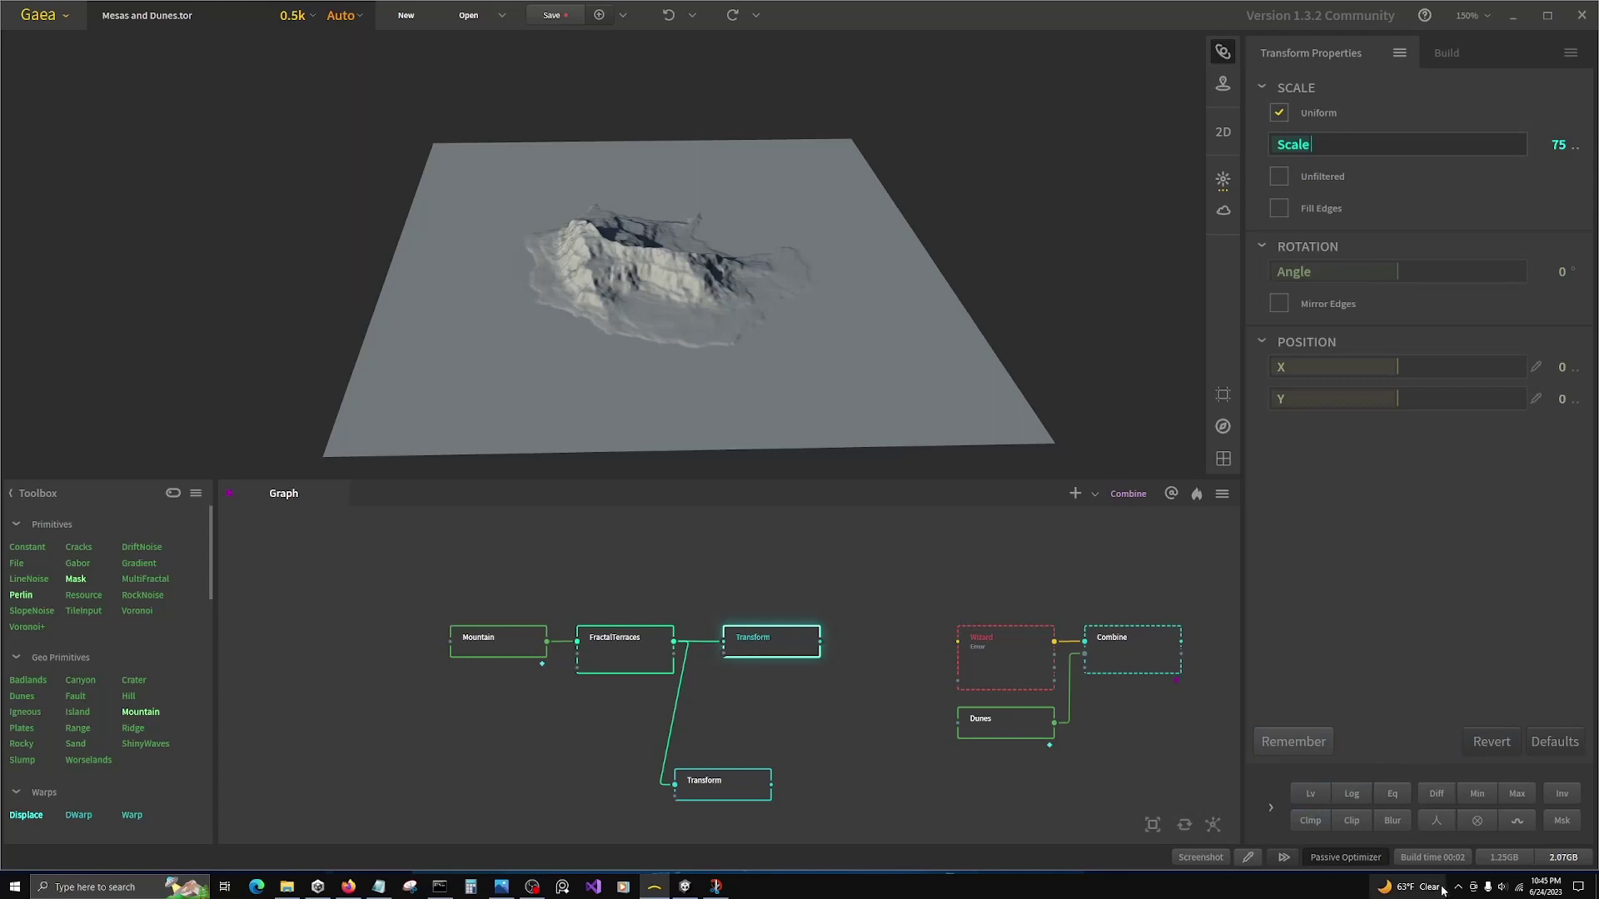
Step: Check the Notepad notes and apply a clamp with a 10% minimum to the new Transform node
{"action": "left_click", "coordinate": [379, 886]}
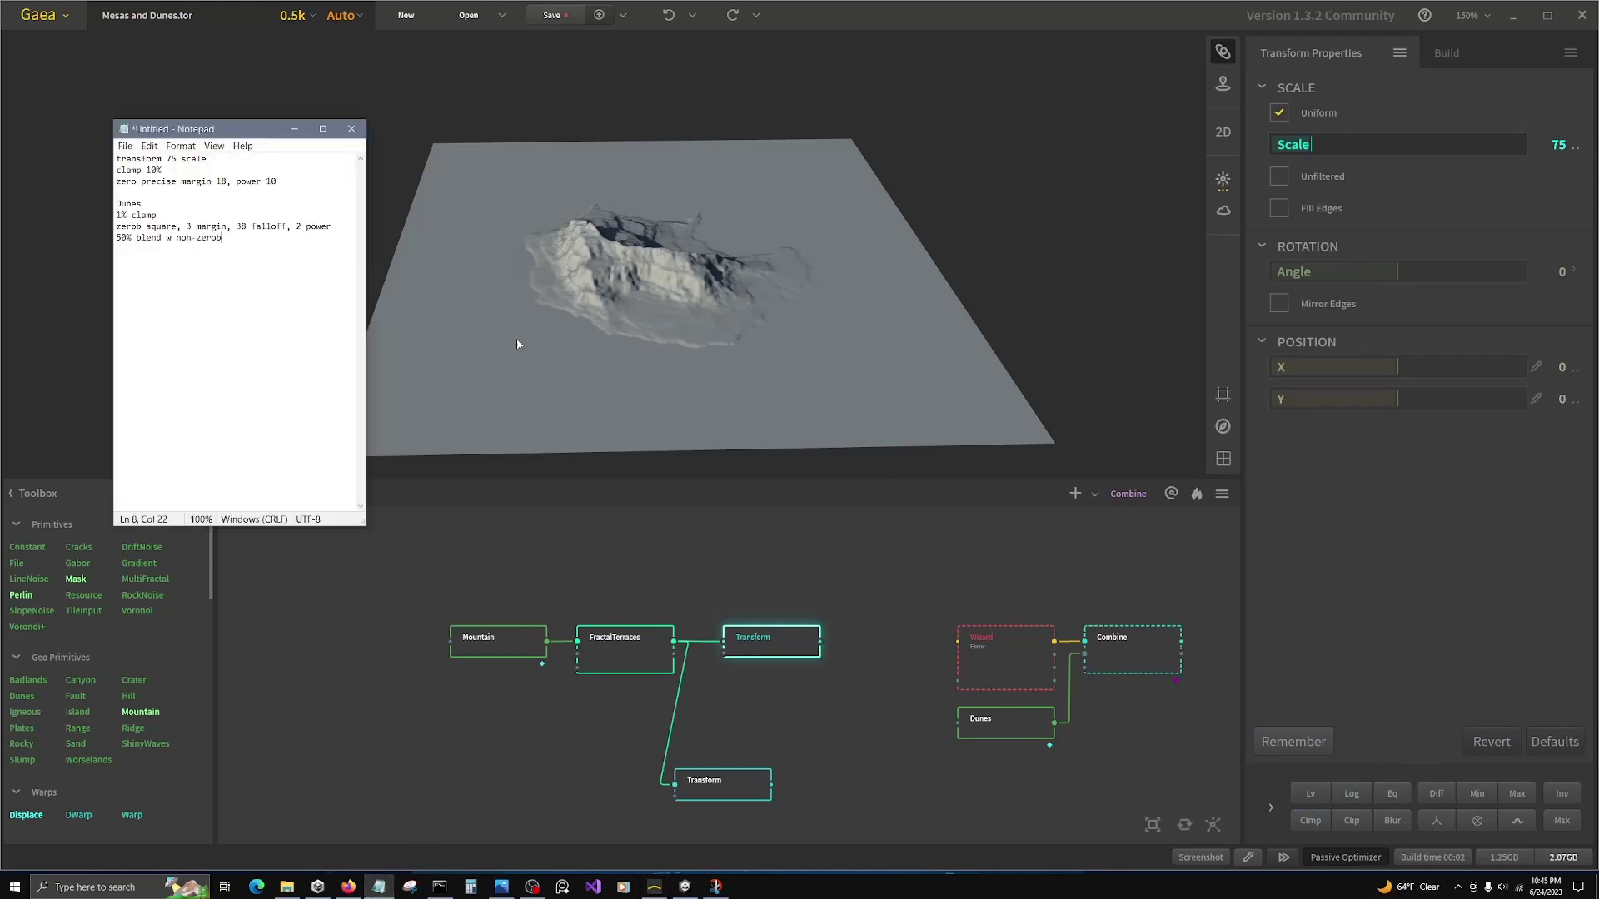
{"action": "left_click_drag", "start_coordinate": [129, 160], "coordinate": [167, 181]}
{"action": "left_click", "coordinate": [1309, 823]}
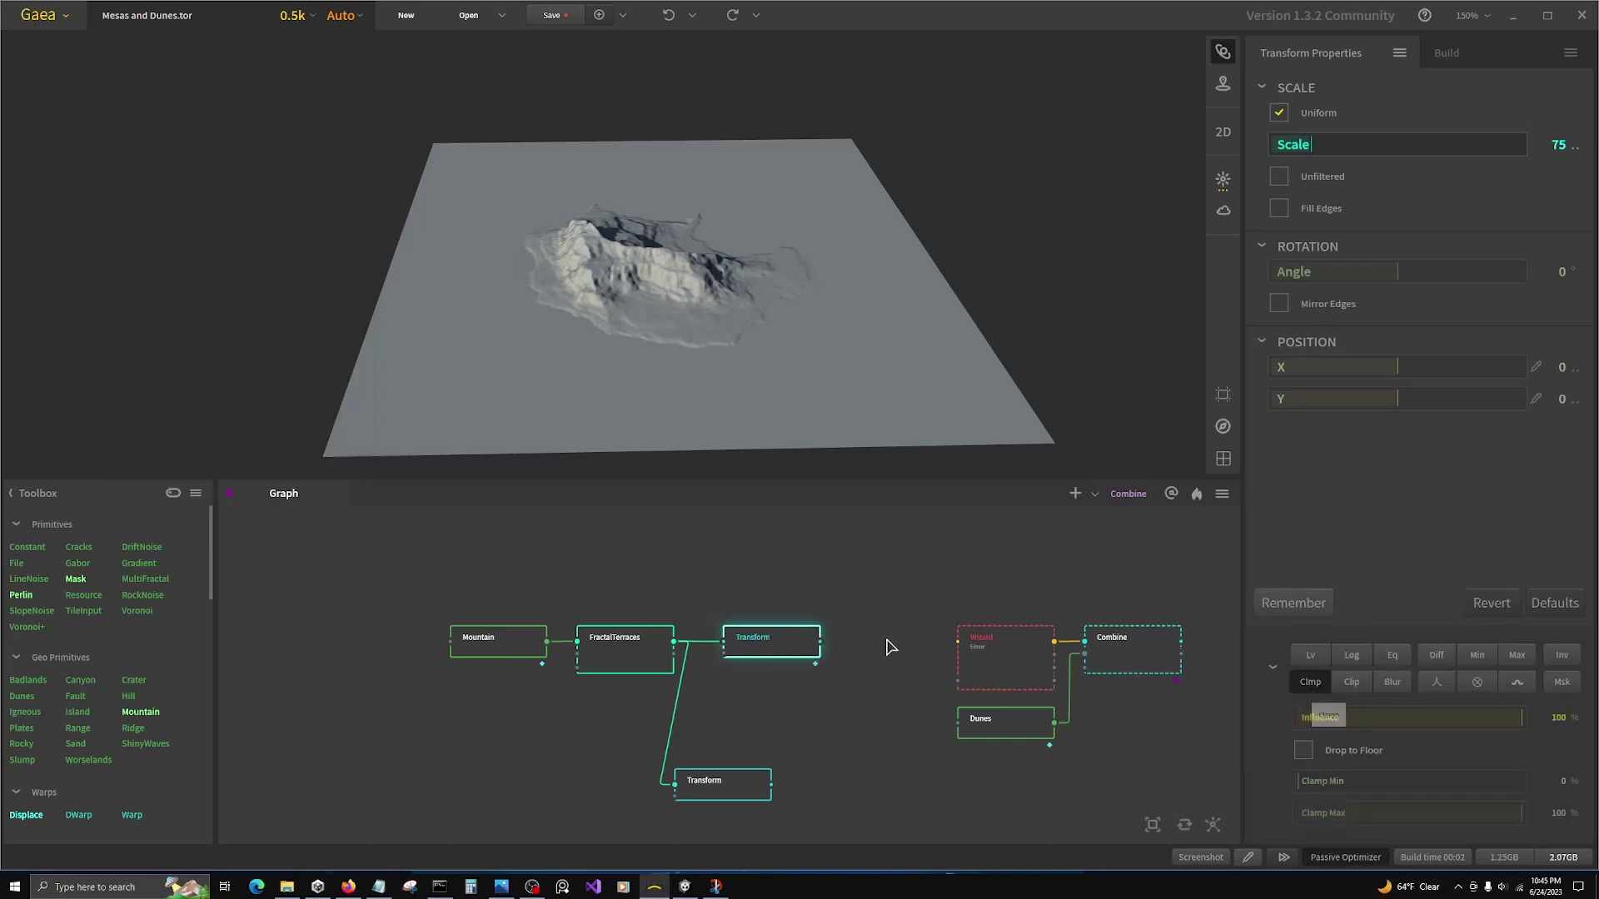
{"action": "left_click", "coordinate": [1562, 781]}
{"action": "type", "text": "10"}
{"action": "key", "text": "Return"}
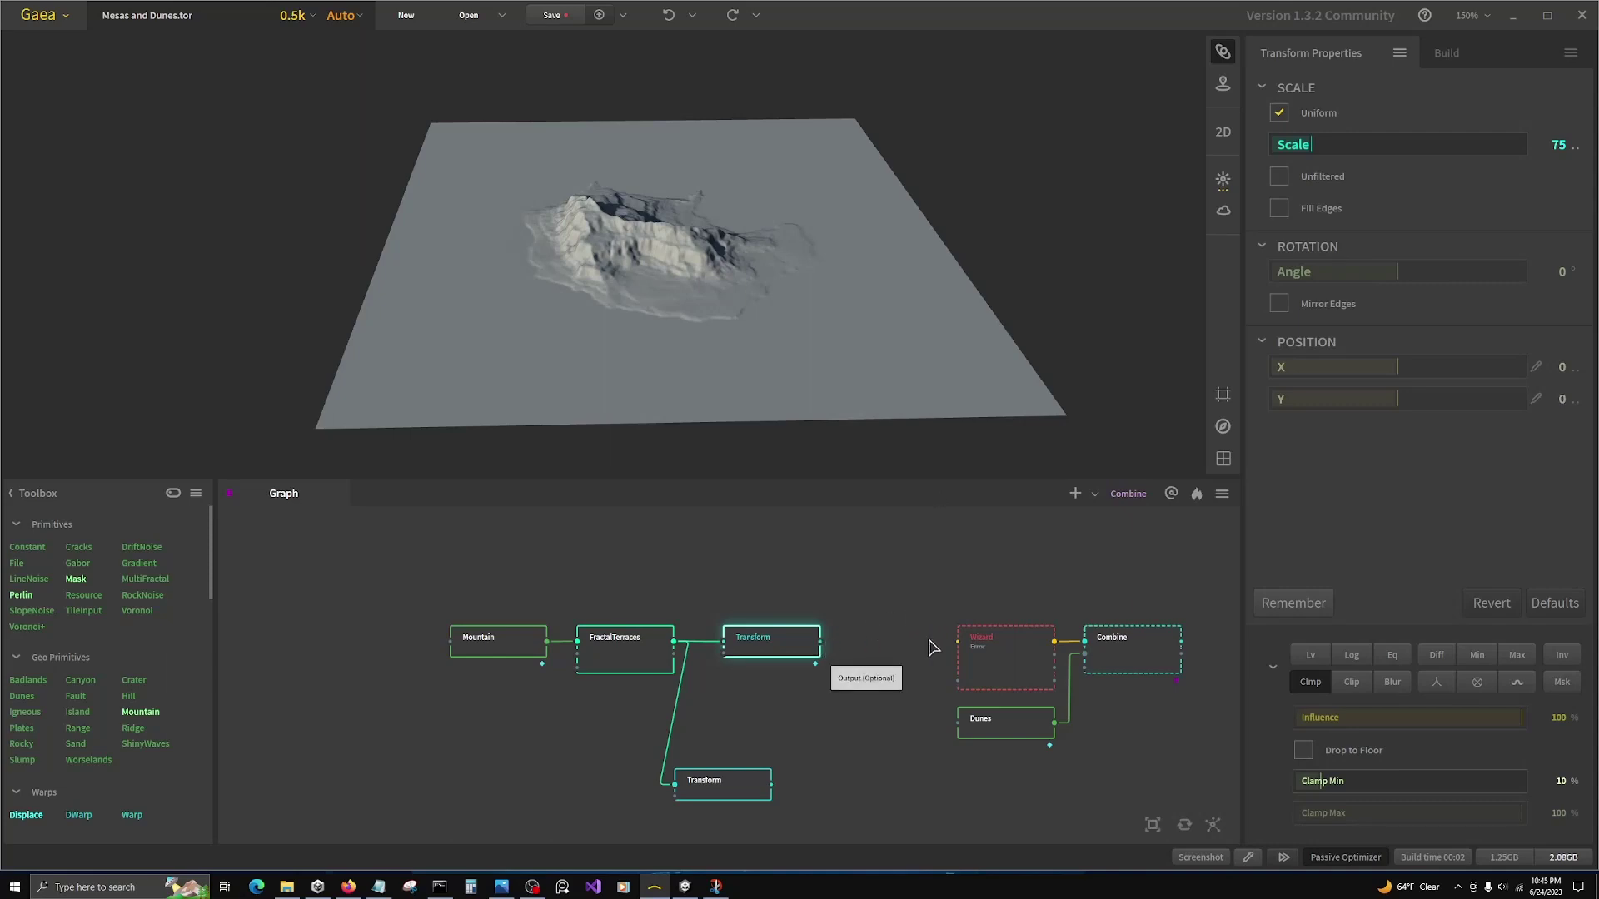
Step: Connect the new Transform node to the Wizard node and delete the Combine node that merged it with Dunes
{"action": "left_click_drag", "start_coordinate": [820, 641], "coordinate": [958, 641]}
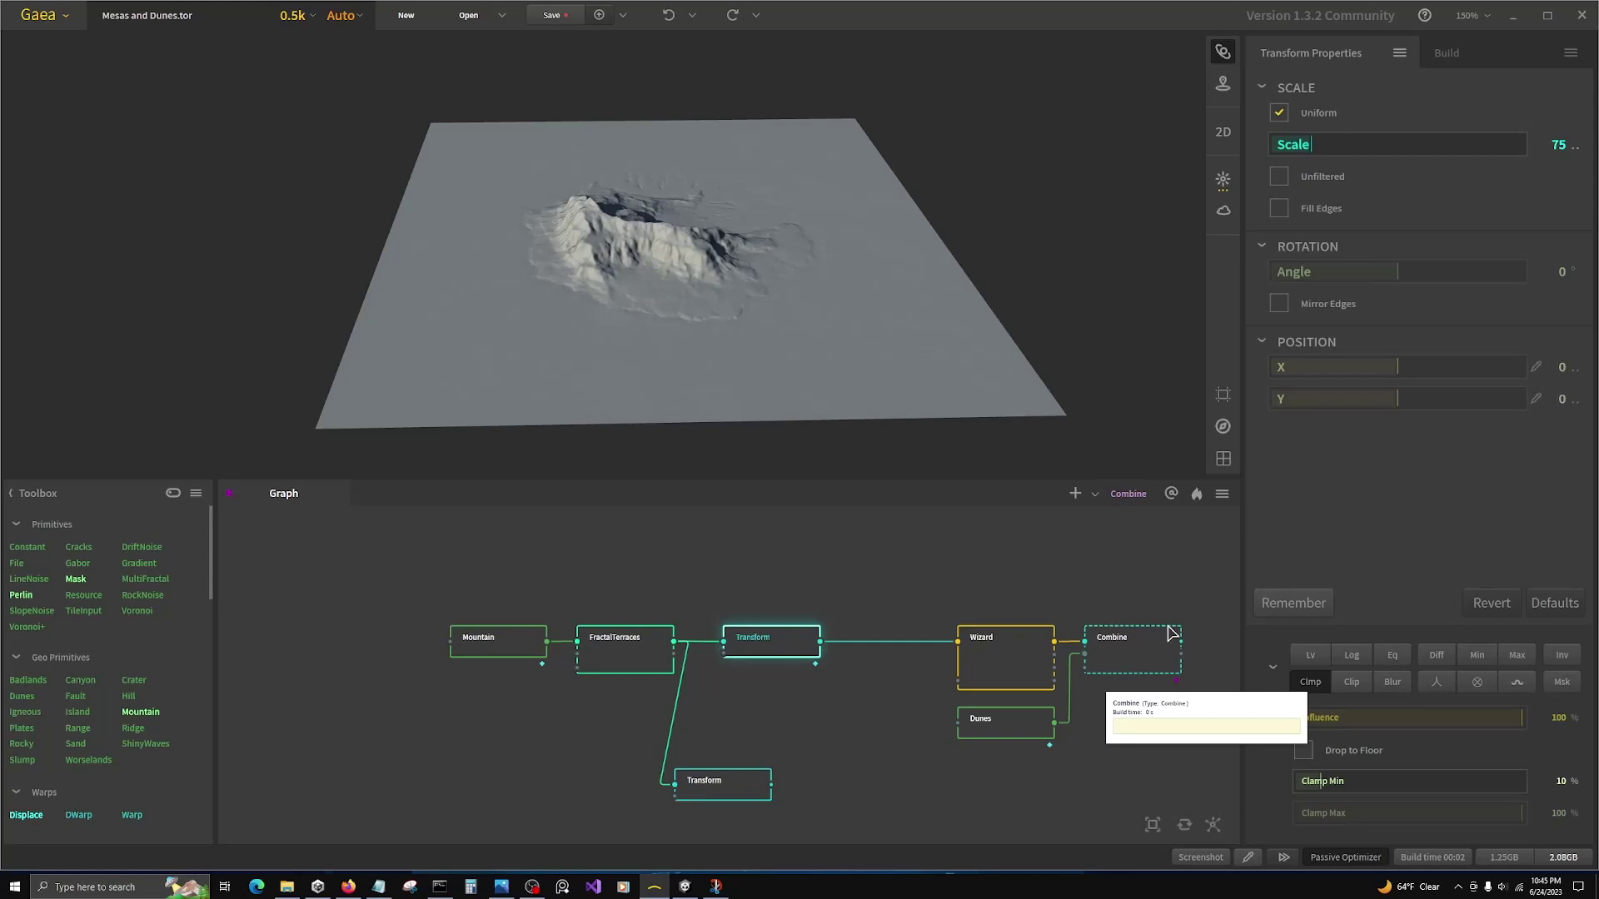
{"action": "left_click_drag", "start_coordinate": [1153, 618], "coordinate": [1025, 772]}
{"action": "key", "text": "Delete"}
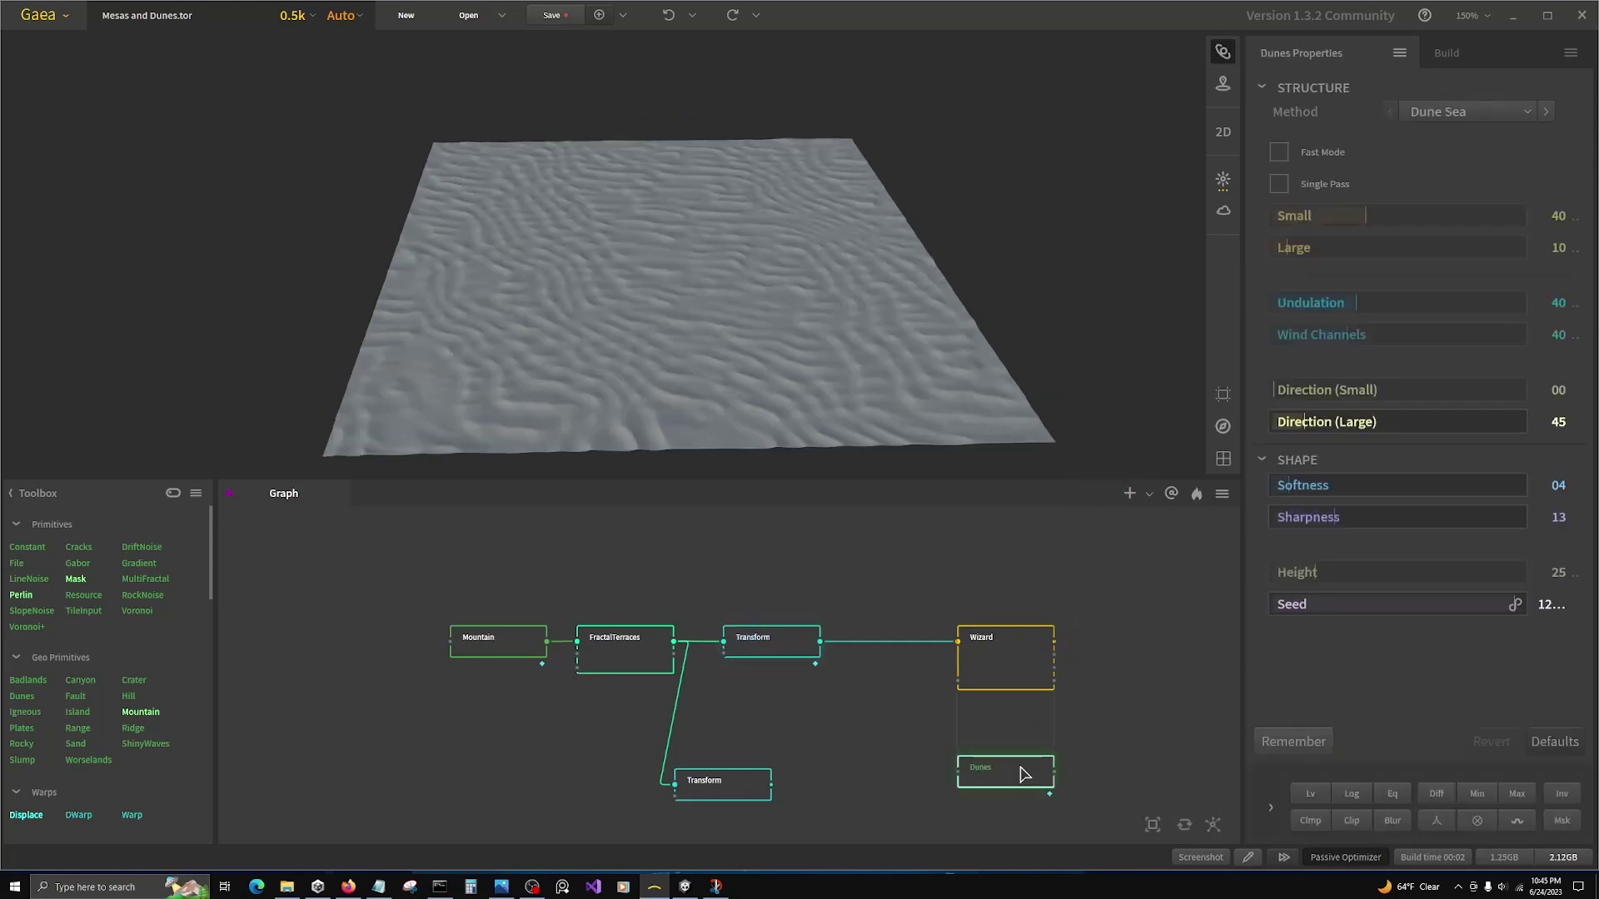
Step: Move the Wizard node closer to the Transform node that feeds it
{"action": "scroll", "coordinate": [840, 679], "scroll_direction": "down", "scroll_amount": 2}
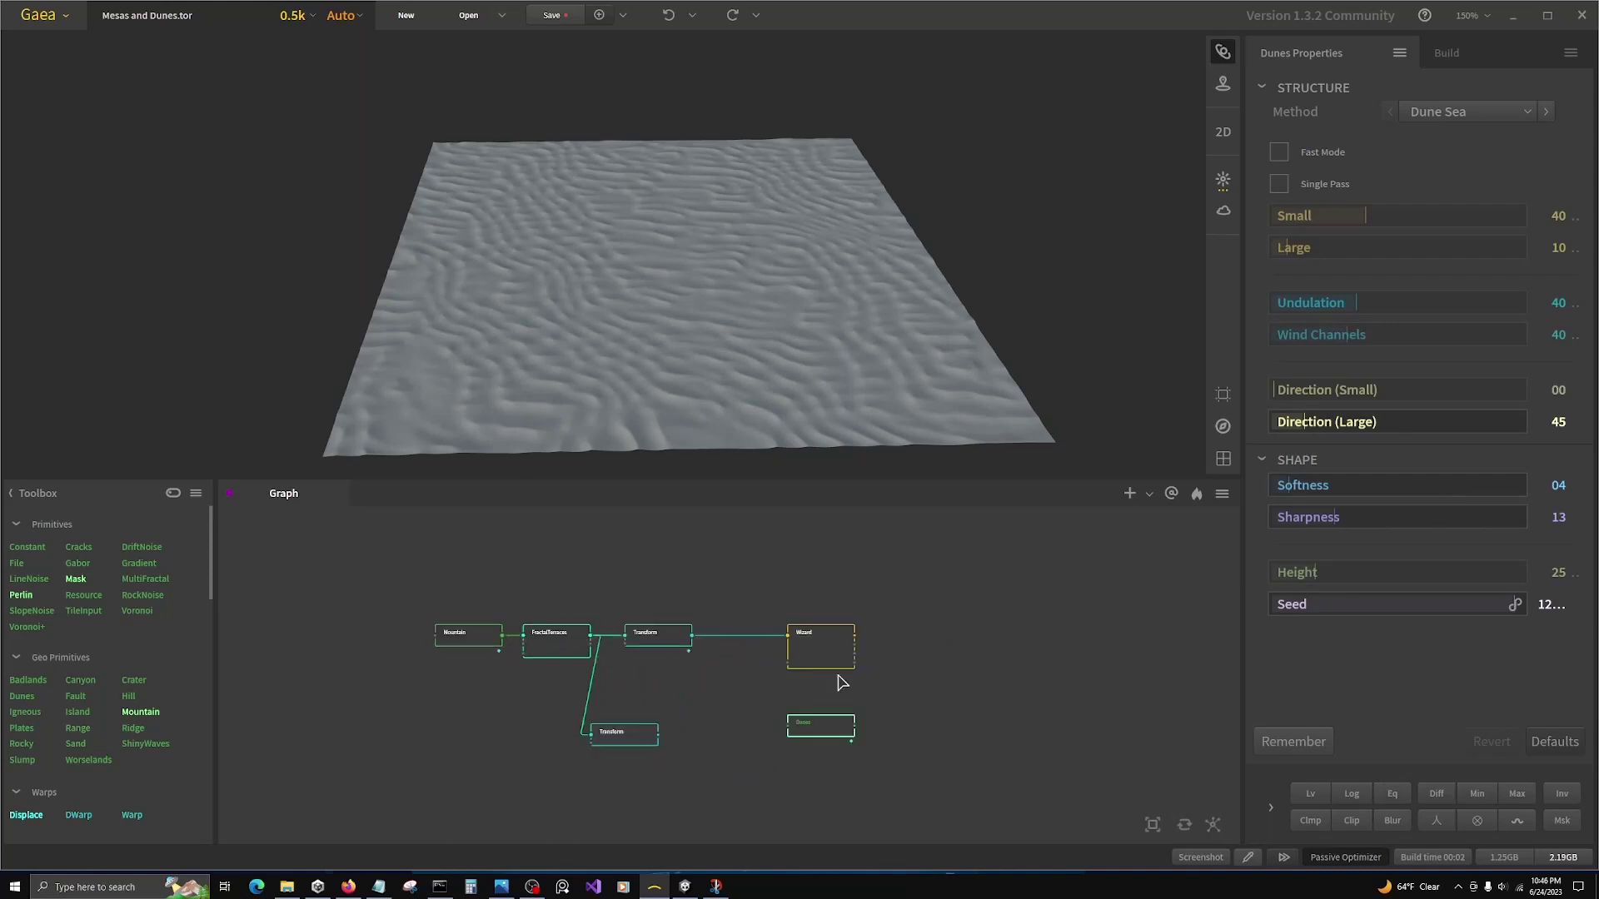
{"action": "scroll", "coordinate": [747, 637], "scroll_direction": "up", "scroll_amount": 4}
{"action": "left_click", "coordinate": [747, 637]}
{"action": "left_click_drag", "start_coordinate": [747, 637], "coordinate": [608, 636]}
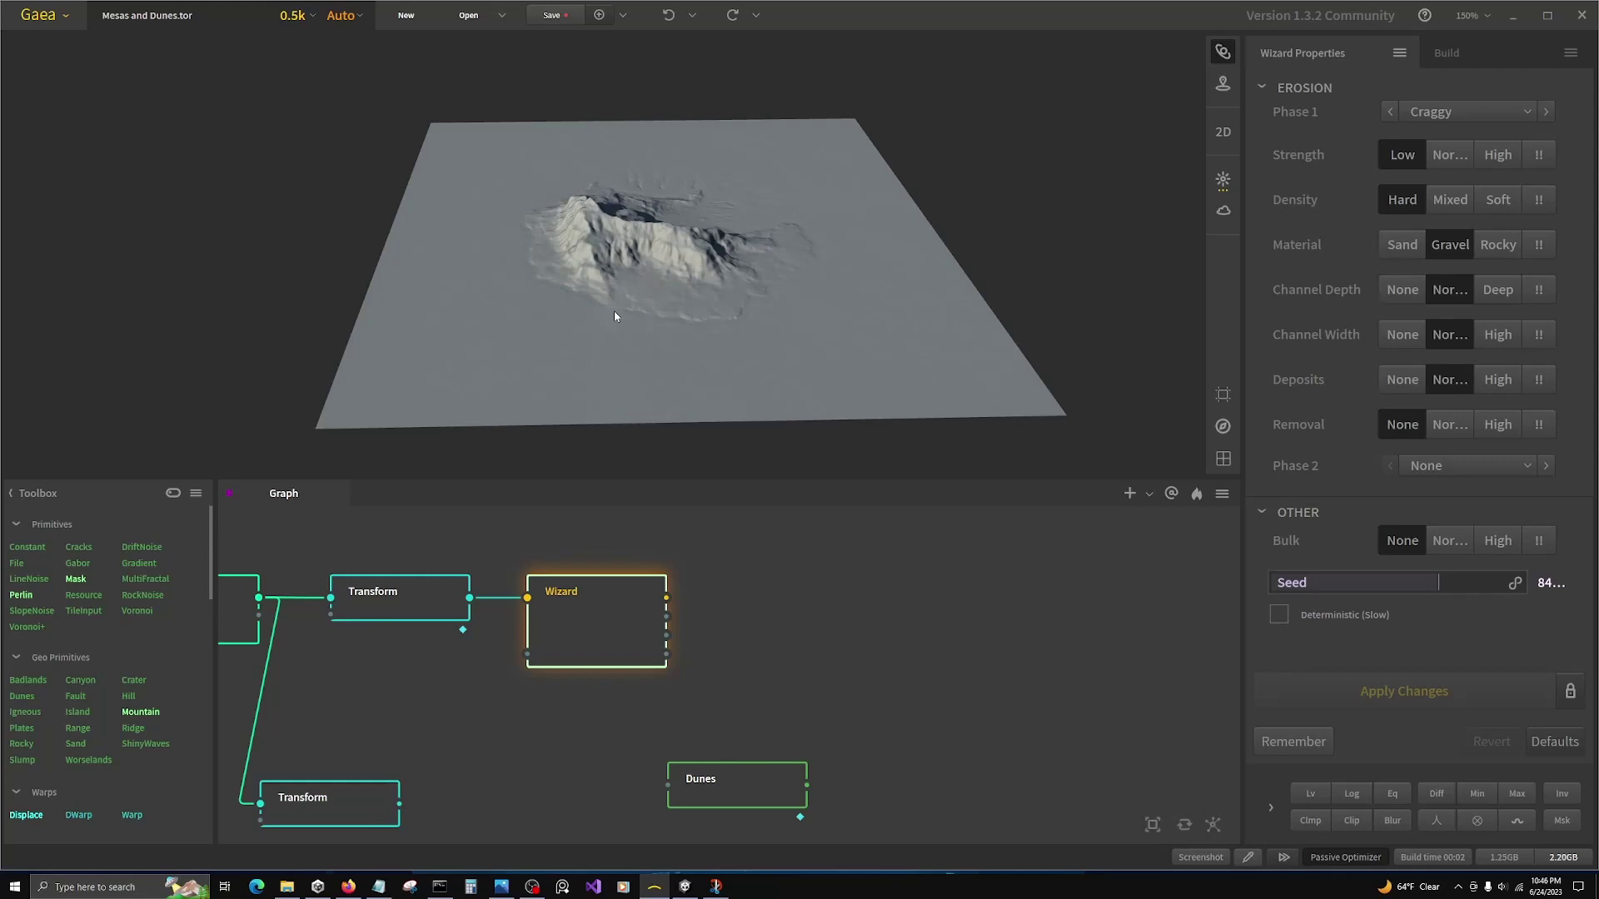
Step: Add a Zero Borders node to the Wizard node's main output and align it beside the Wizard node
{"action": "scroll", "coordinate": [960, 703], "scroll_direction": "down", "scroll_amount": 1}
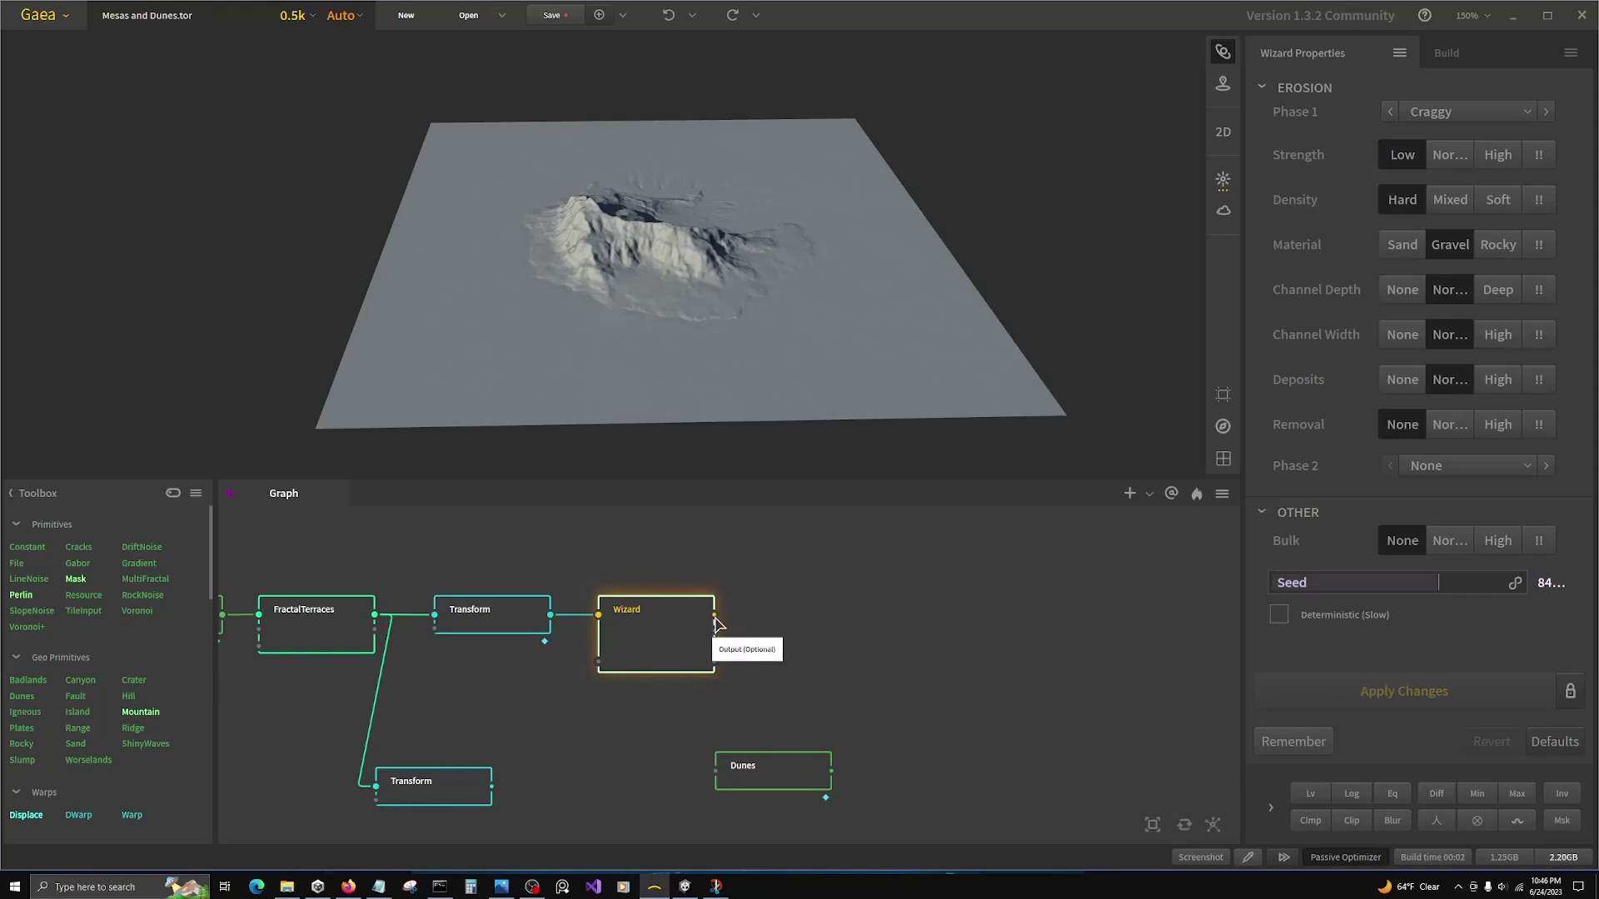
{"action": "left_click_drag", "start_coordinate": [715, 614], "coordinate": [876, 625]}
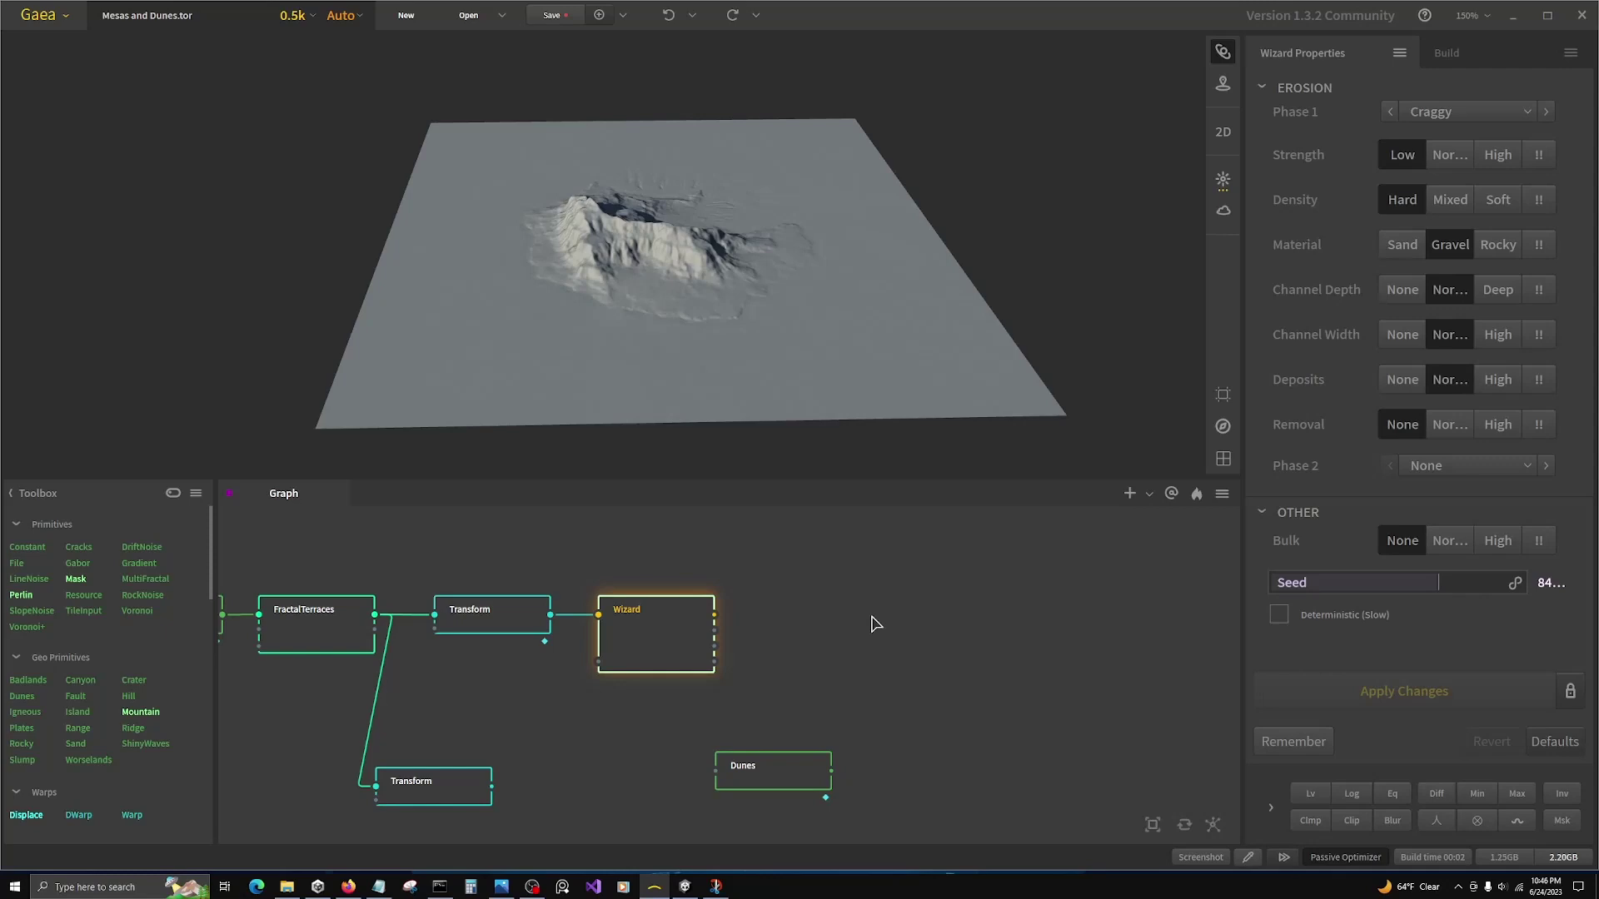
{"action": "type", "text": "zero"}
{"action": "left_click", "coordinate": [893, 644]}
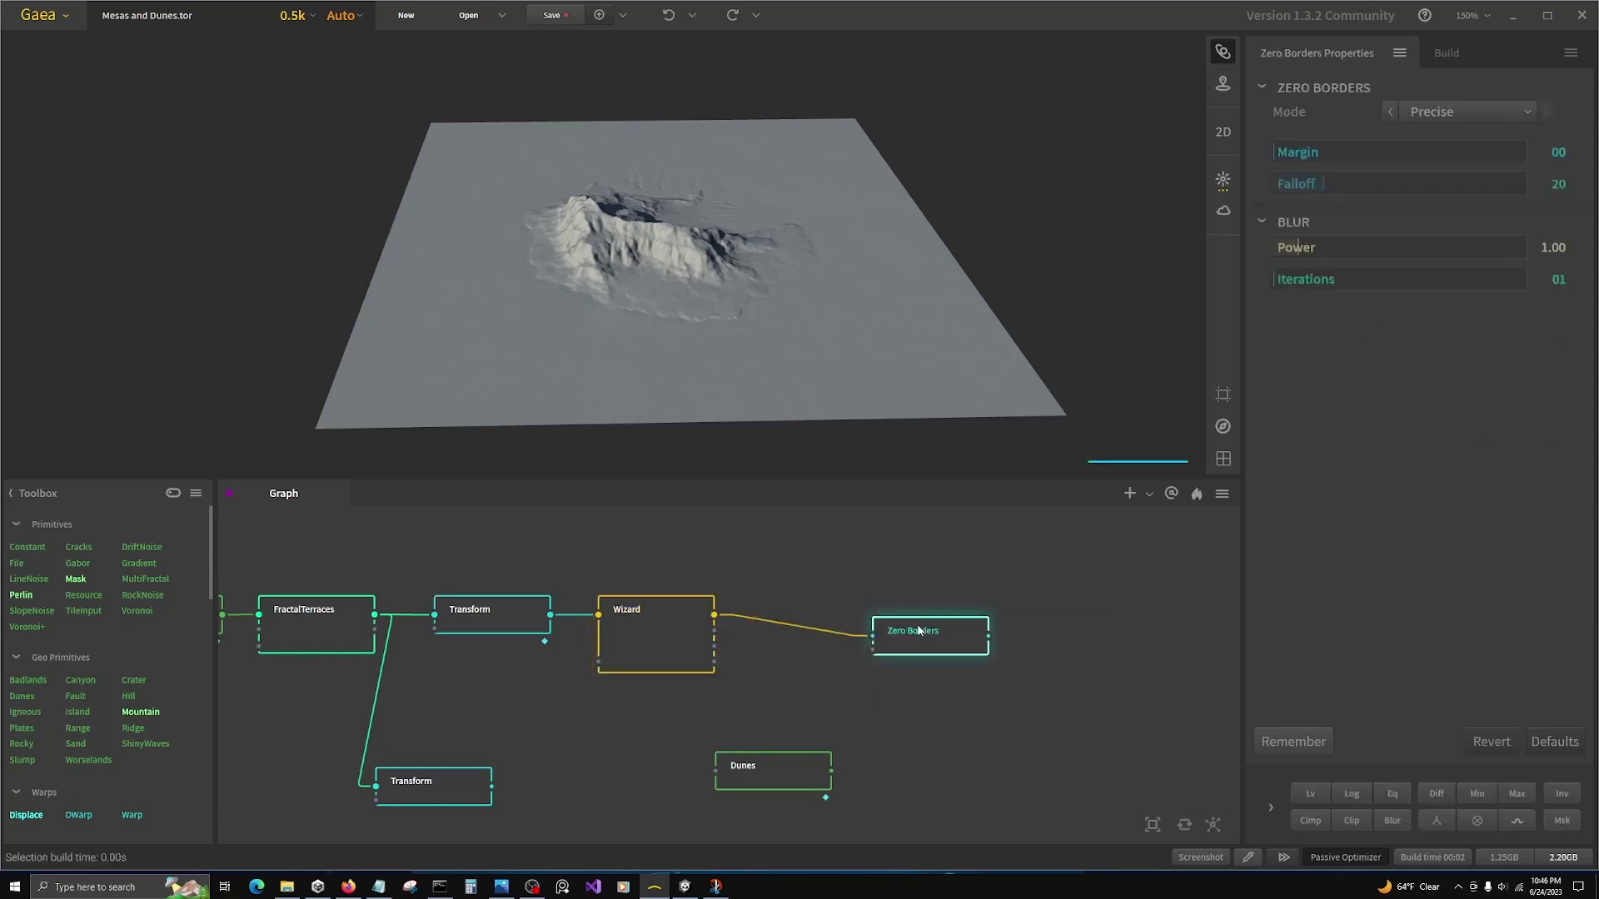
{"action": "left_click_drag", "start_coordinate": [916, 624], "coordinate": [822, 615]}
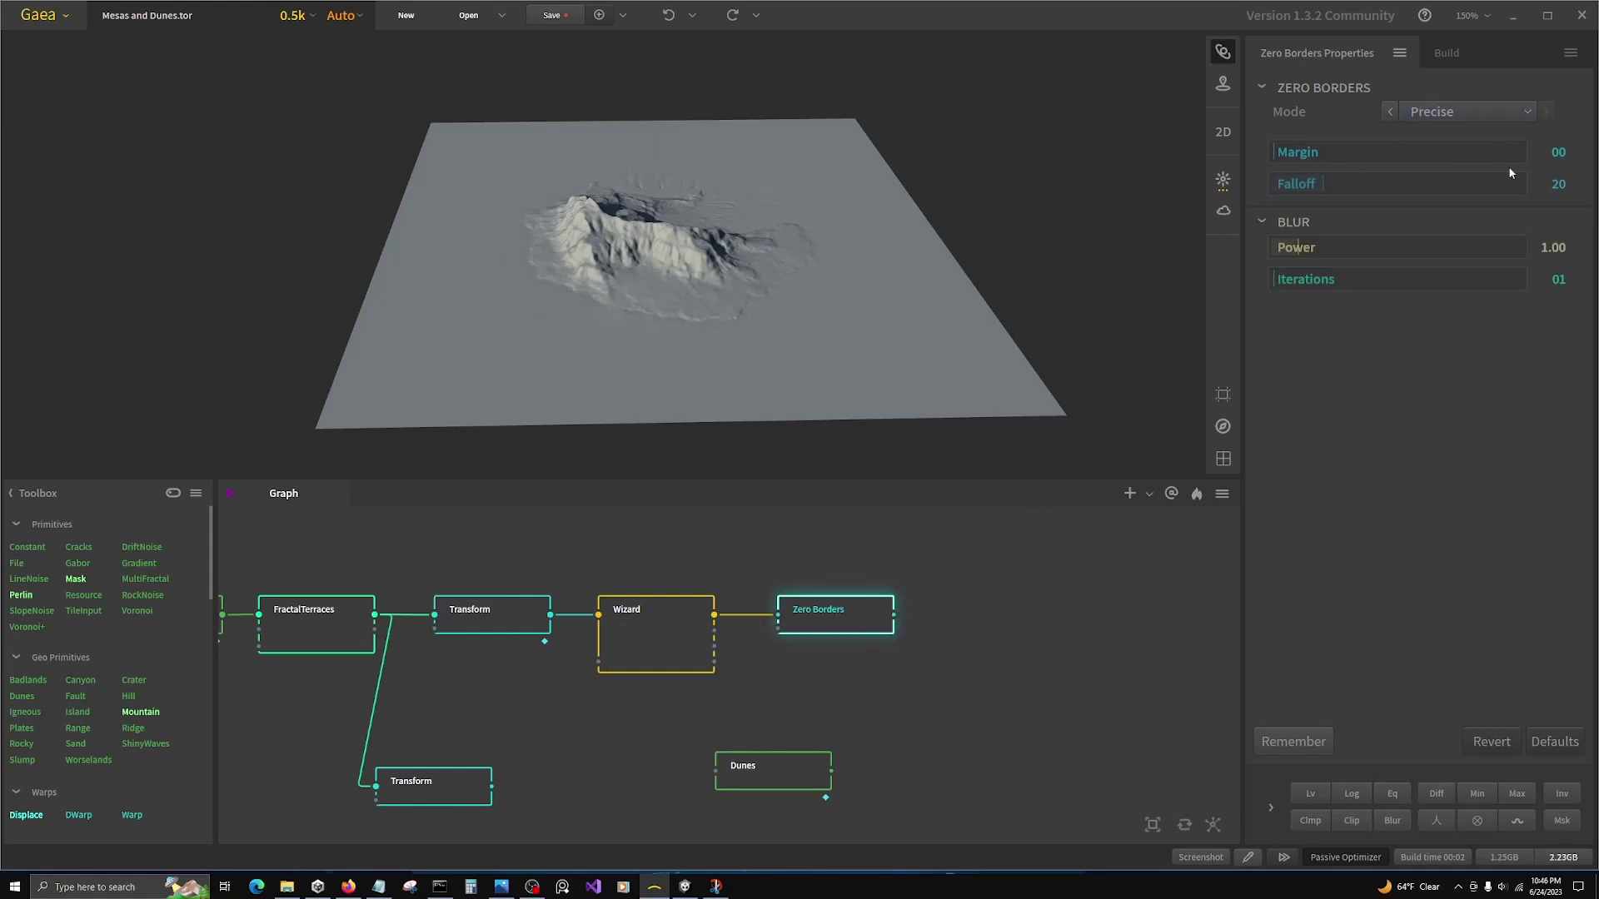
Step: Set the Zero Borders margin to 1 and inspect the terrain's edges up close
{"action": "left_click", "coordinate": [1559, 155]}
{"action": "type", "text": "1"}
{"action": "key", "text": "Return"}
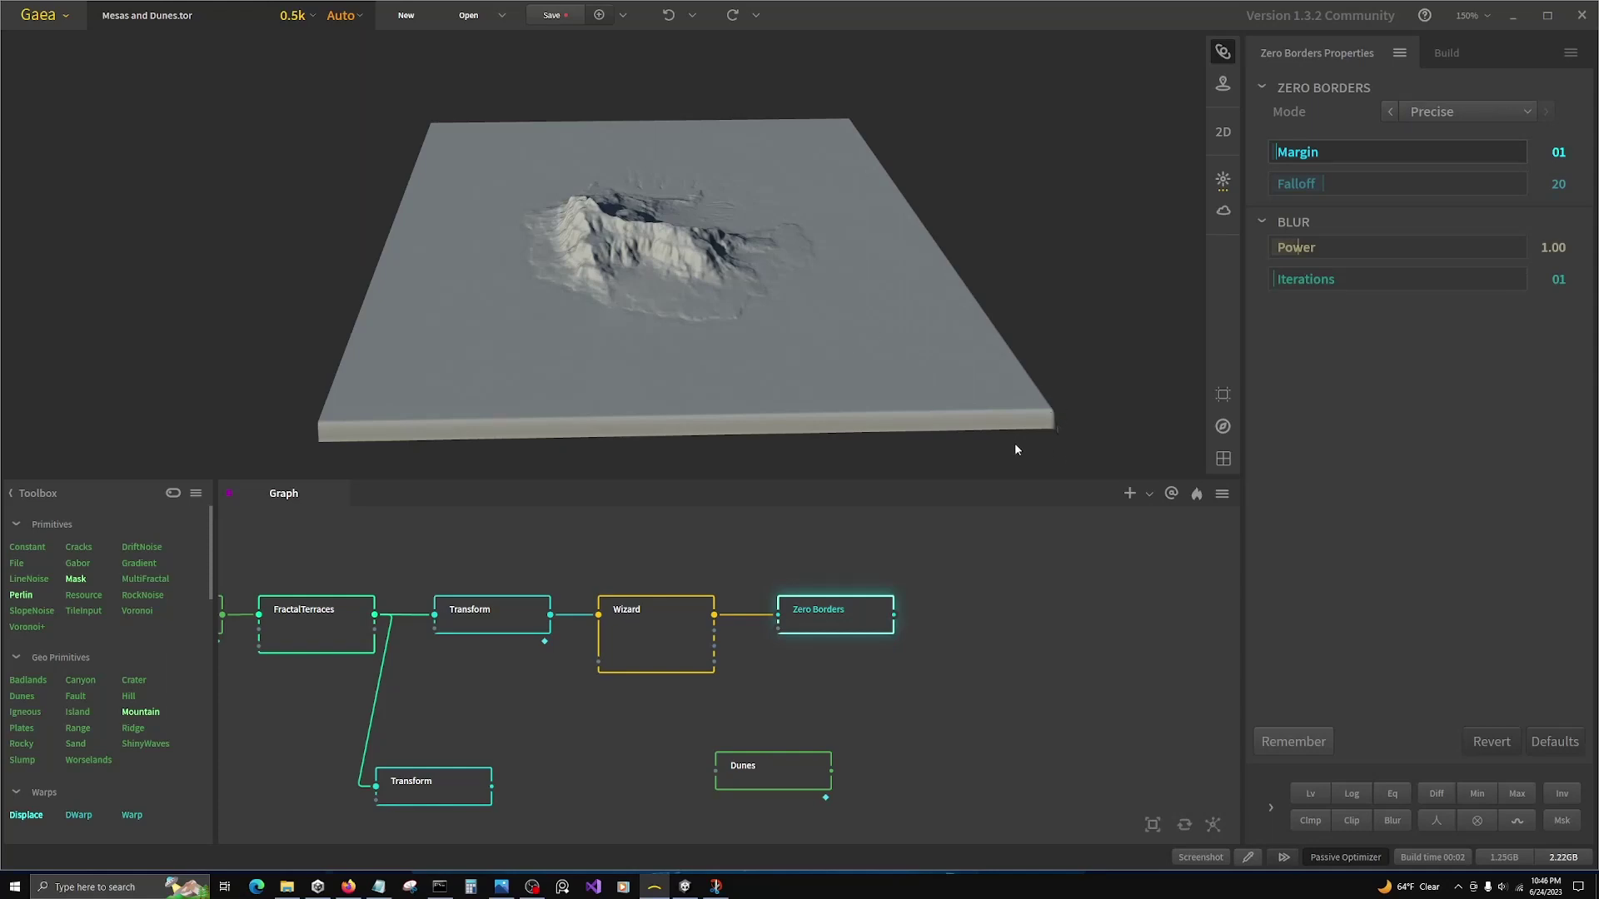
{"action": "left_click_drag", "start_coordinate": [1016, 445], "coordinate": [648, 344]}
{"action": "scroll", "coordinate": [648, 343], "scroll_direction": "up", "scroll_amount": 3}
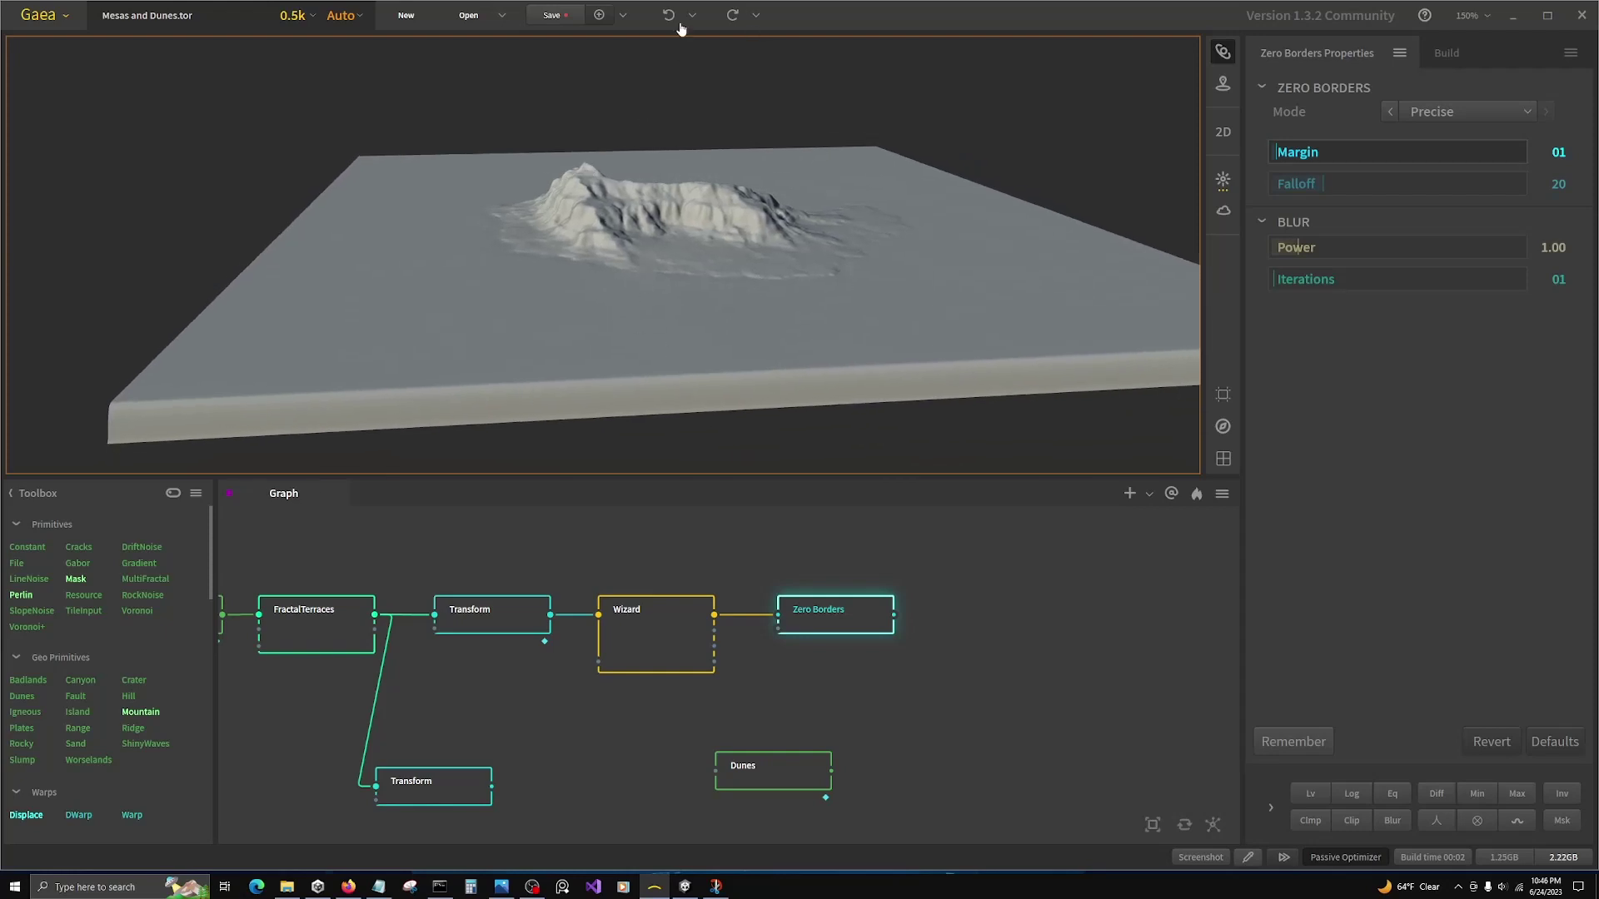
Step: Review the terrain definition's height and scale in the build settings and return to the Zero Borders properties
{"action": "left_click", "coordinate": [1457, 53]}
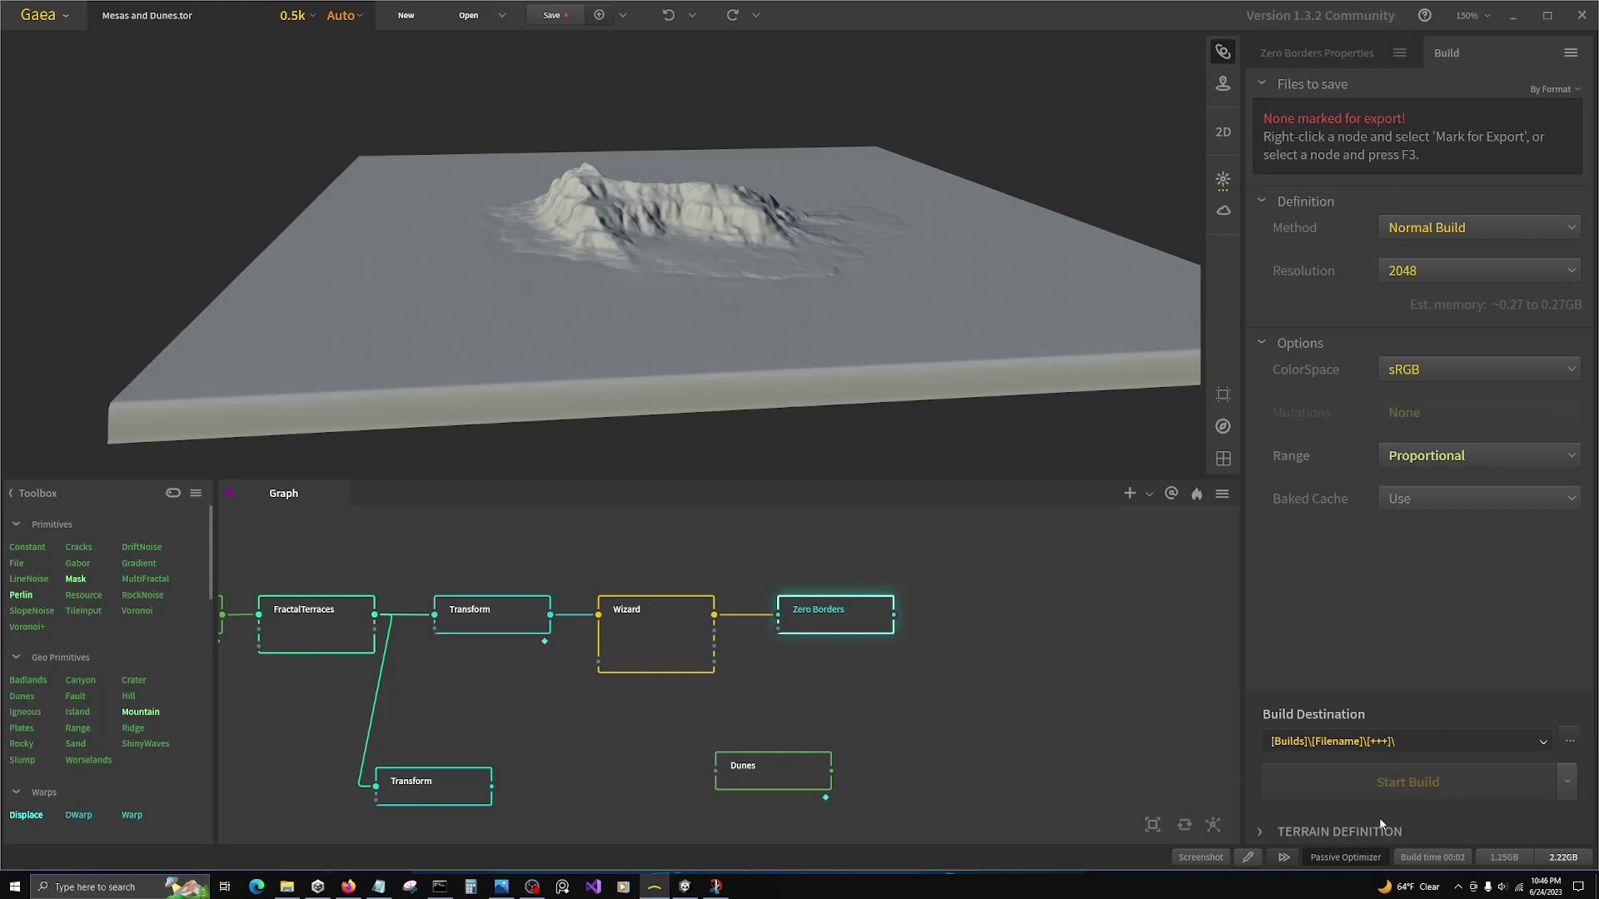
{"action": "left_click", "coordinate": [1283, 831]}
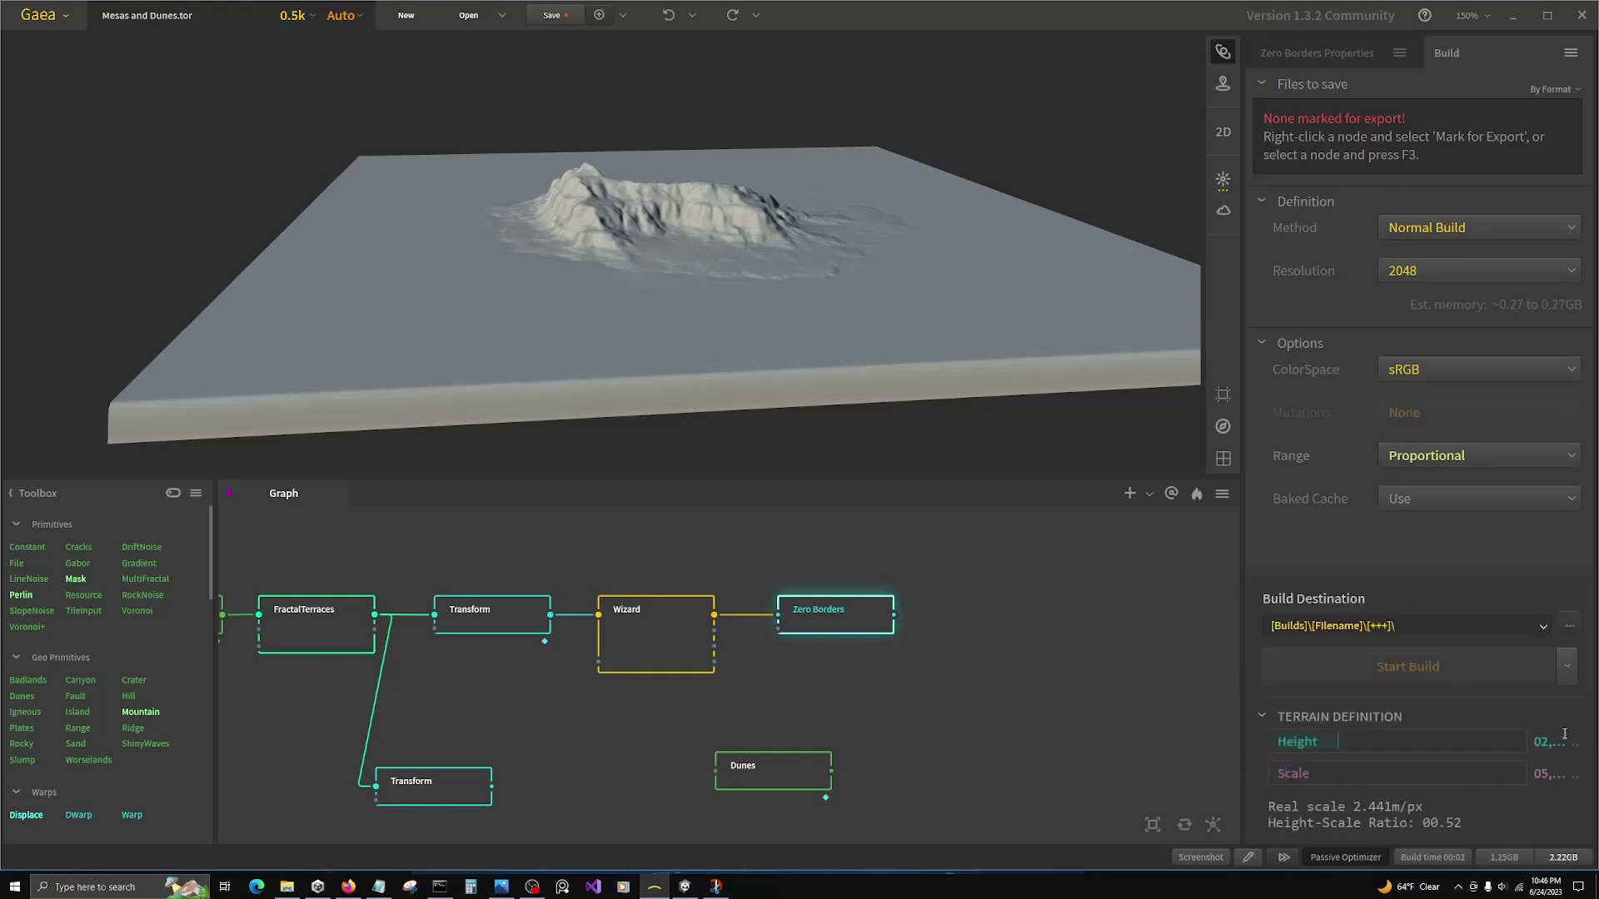
{"action": "left_click", "coordinate": [1374, 54]}
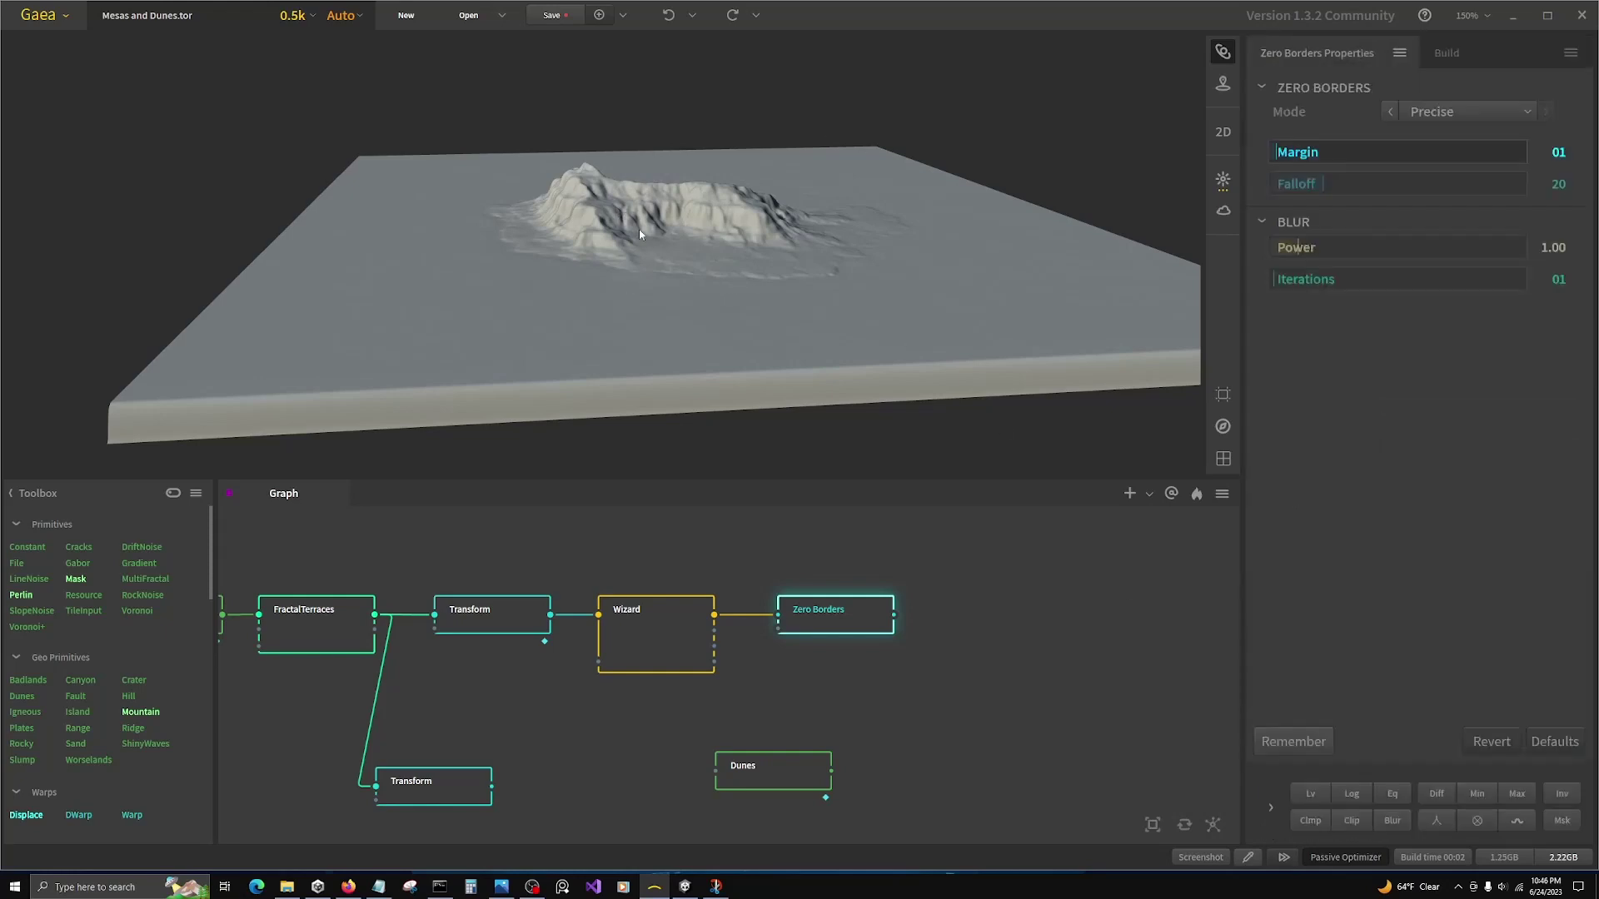
{"action": "left_click_drag", "start_coordinate": [714, 364], "coordinate": [674, 362]}
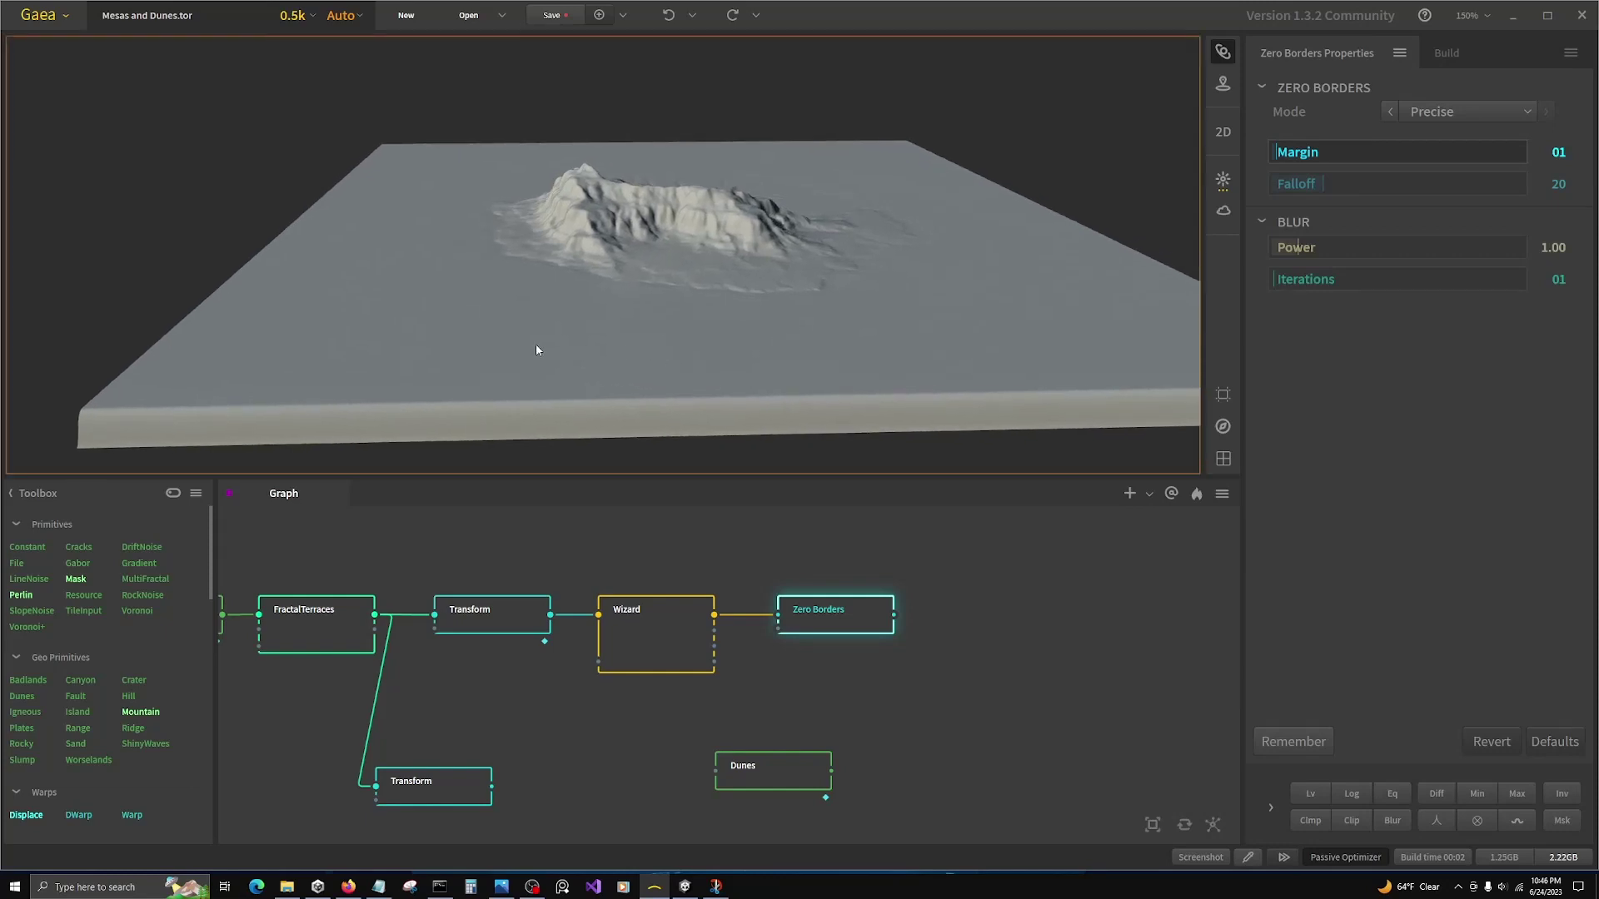
Step: Following the Notepad notes, set the Zero Borders margin to 18 and the blur power to 10
{"action": "left_click", "coordinate": [379, 887]}
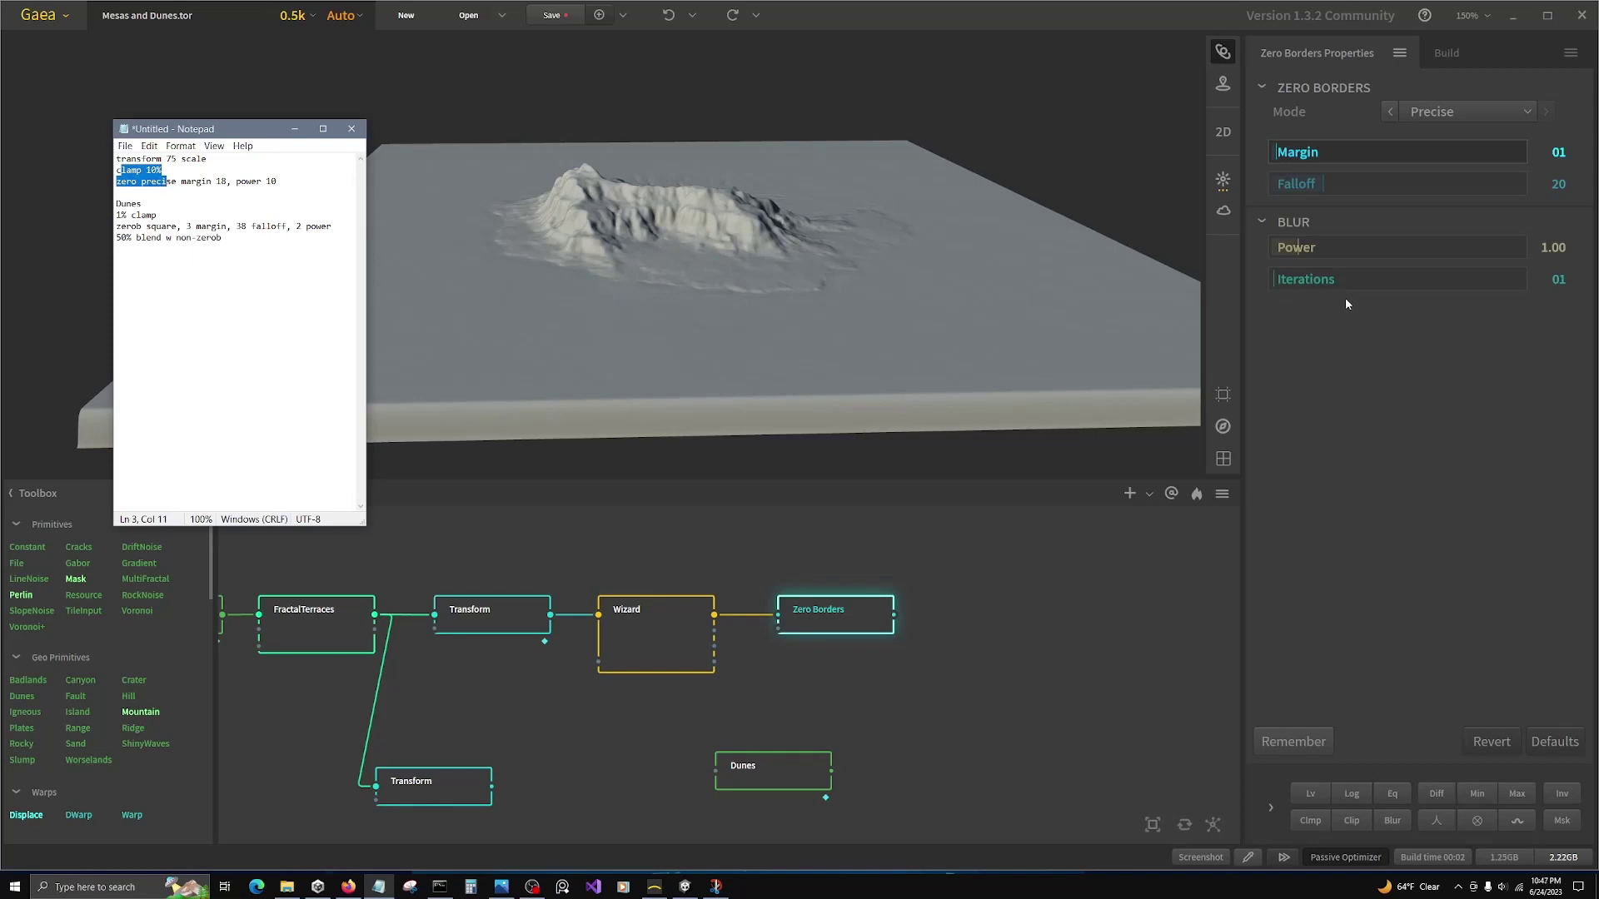
{"action": "left_click", "coordinate": [1559, 153]}
{"action": "left_click", "coordinate": [1559, 152]}
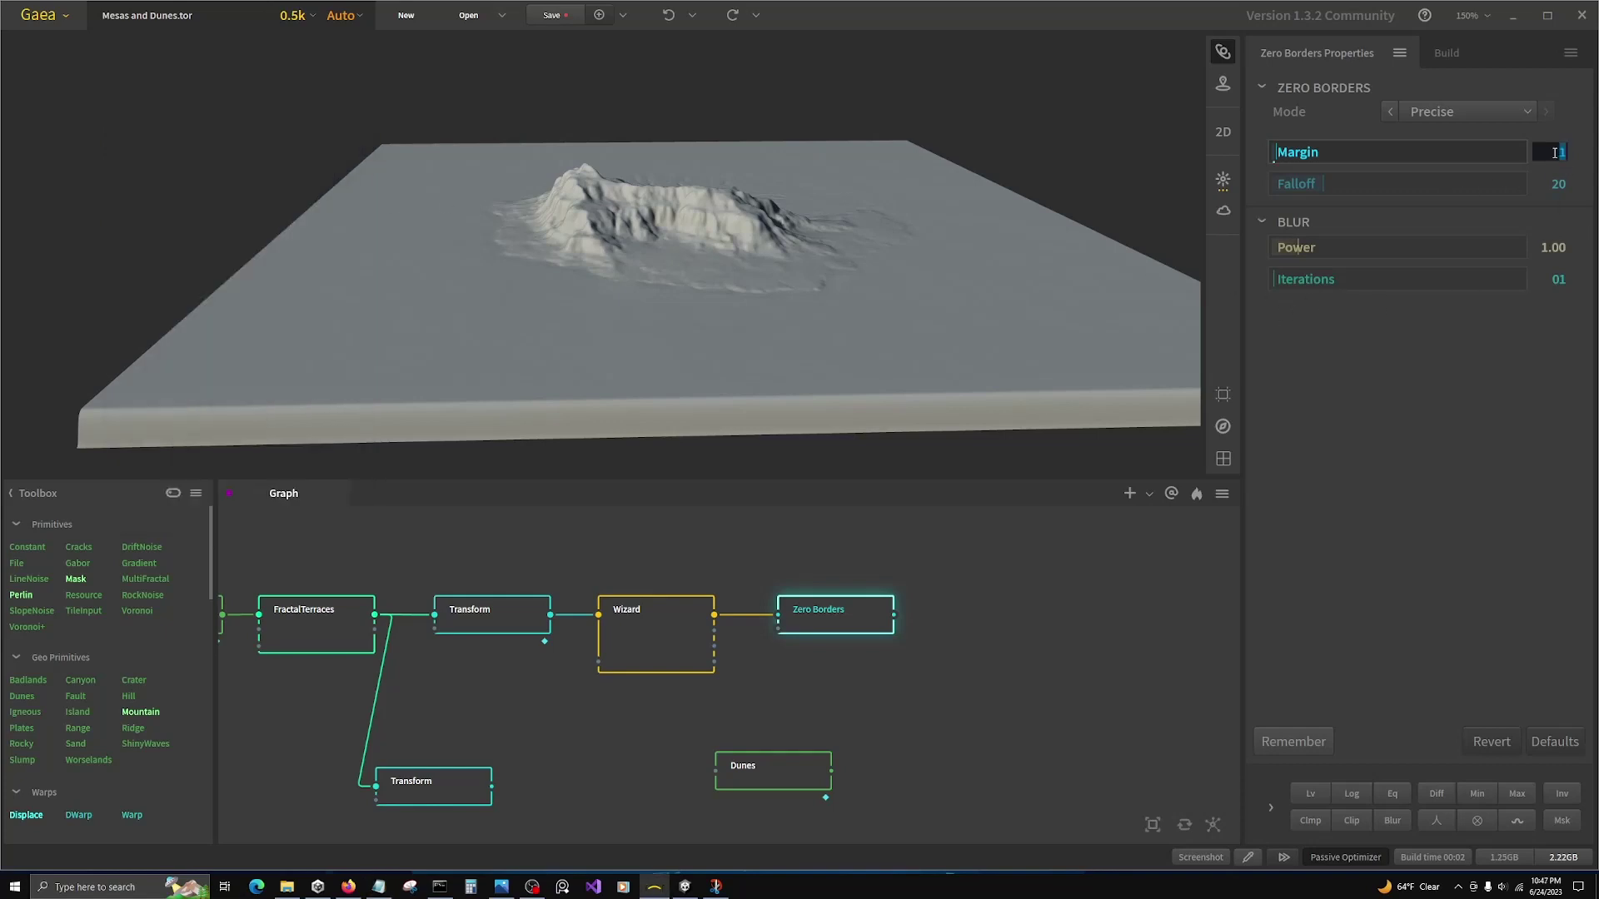
{"action": "type", "text": "18"}
{"action": "key", "text": "Return"}
{"action": "left_click", "coordinate": [1554, 247]}
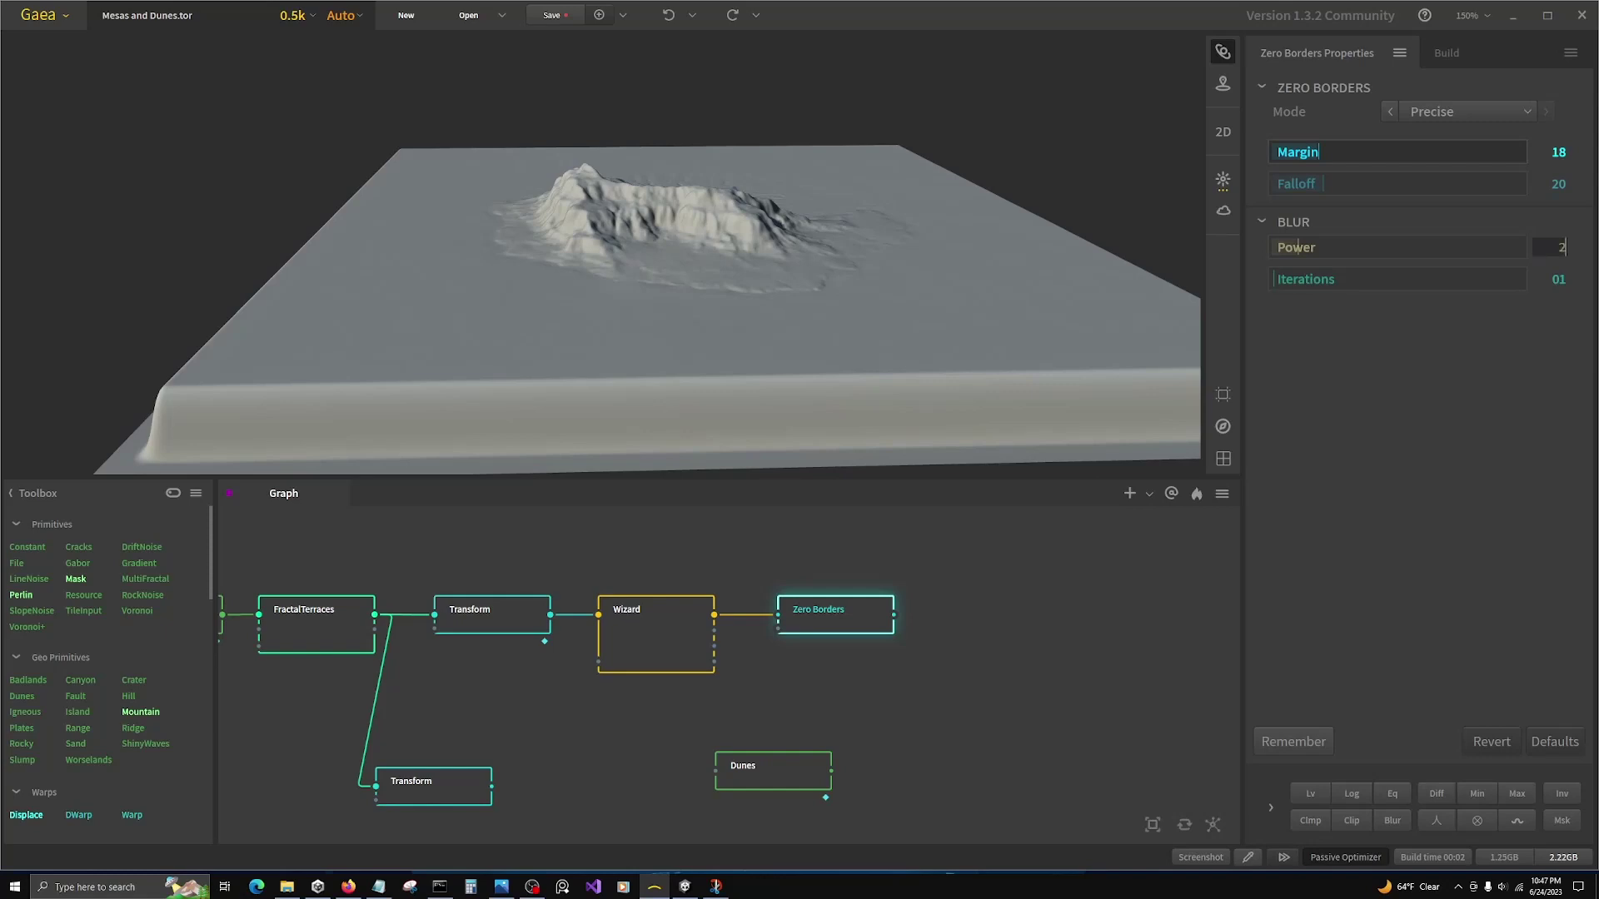
{"action": "type", "text": "10"}
{"action": "key", "text": "Return"}
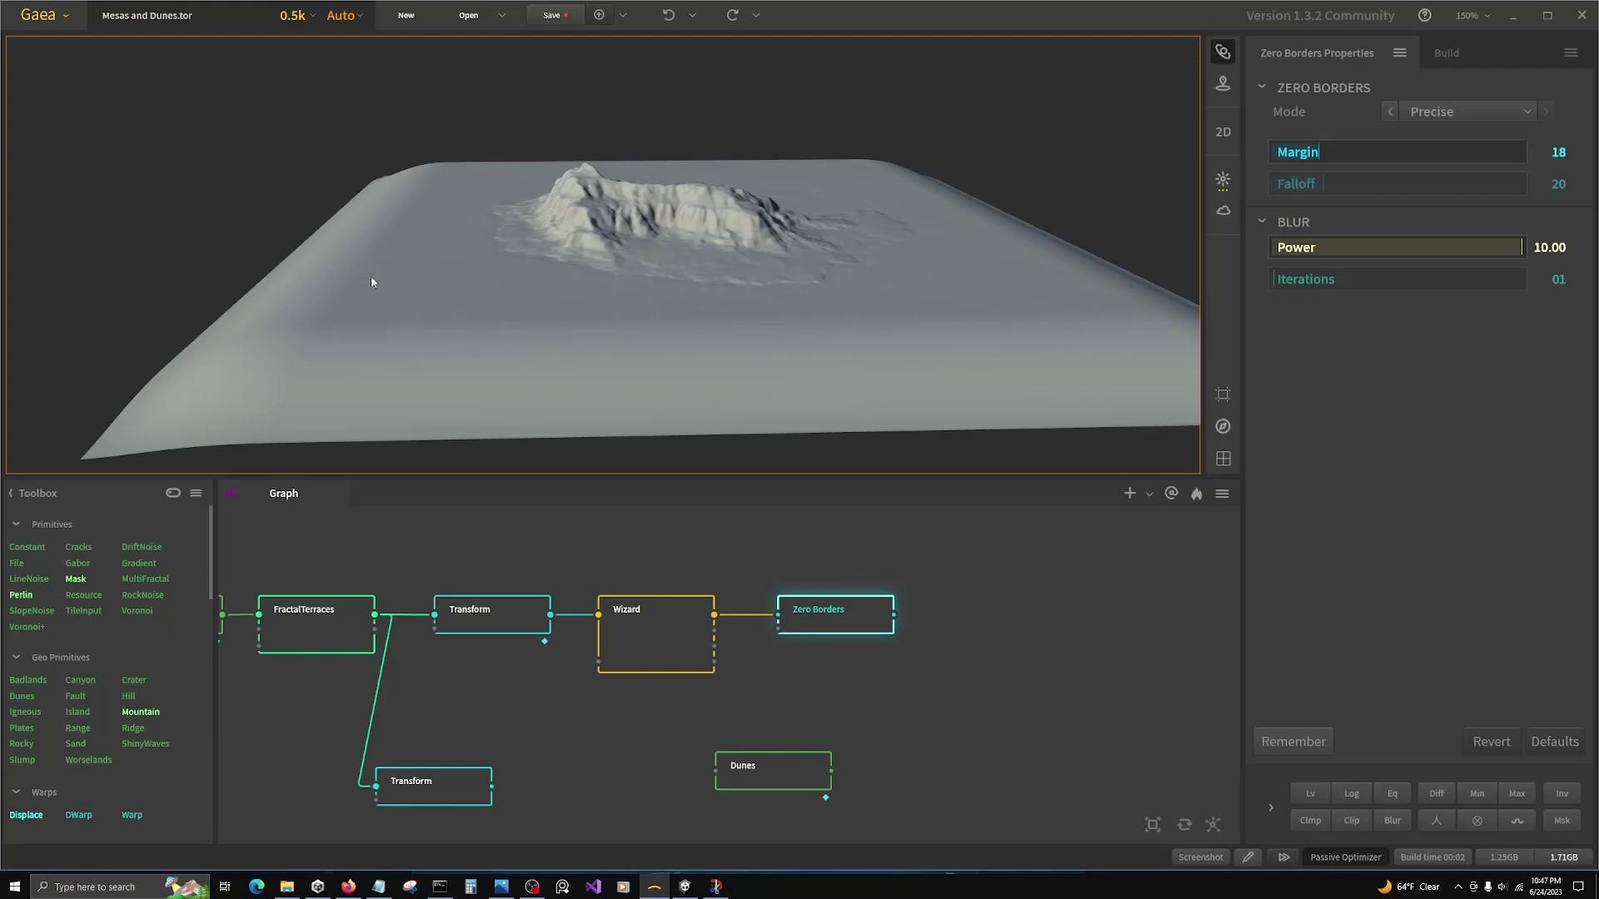
Step: Check the Notepad notes, add a Mesher node to the mesa branch's Zero Borders output and align it beside that node
{"action": "left_click", "coordinate": [379, 890]}
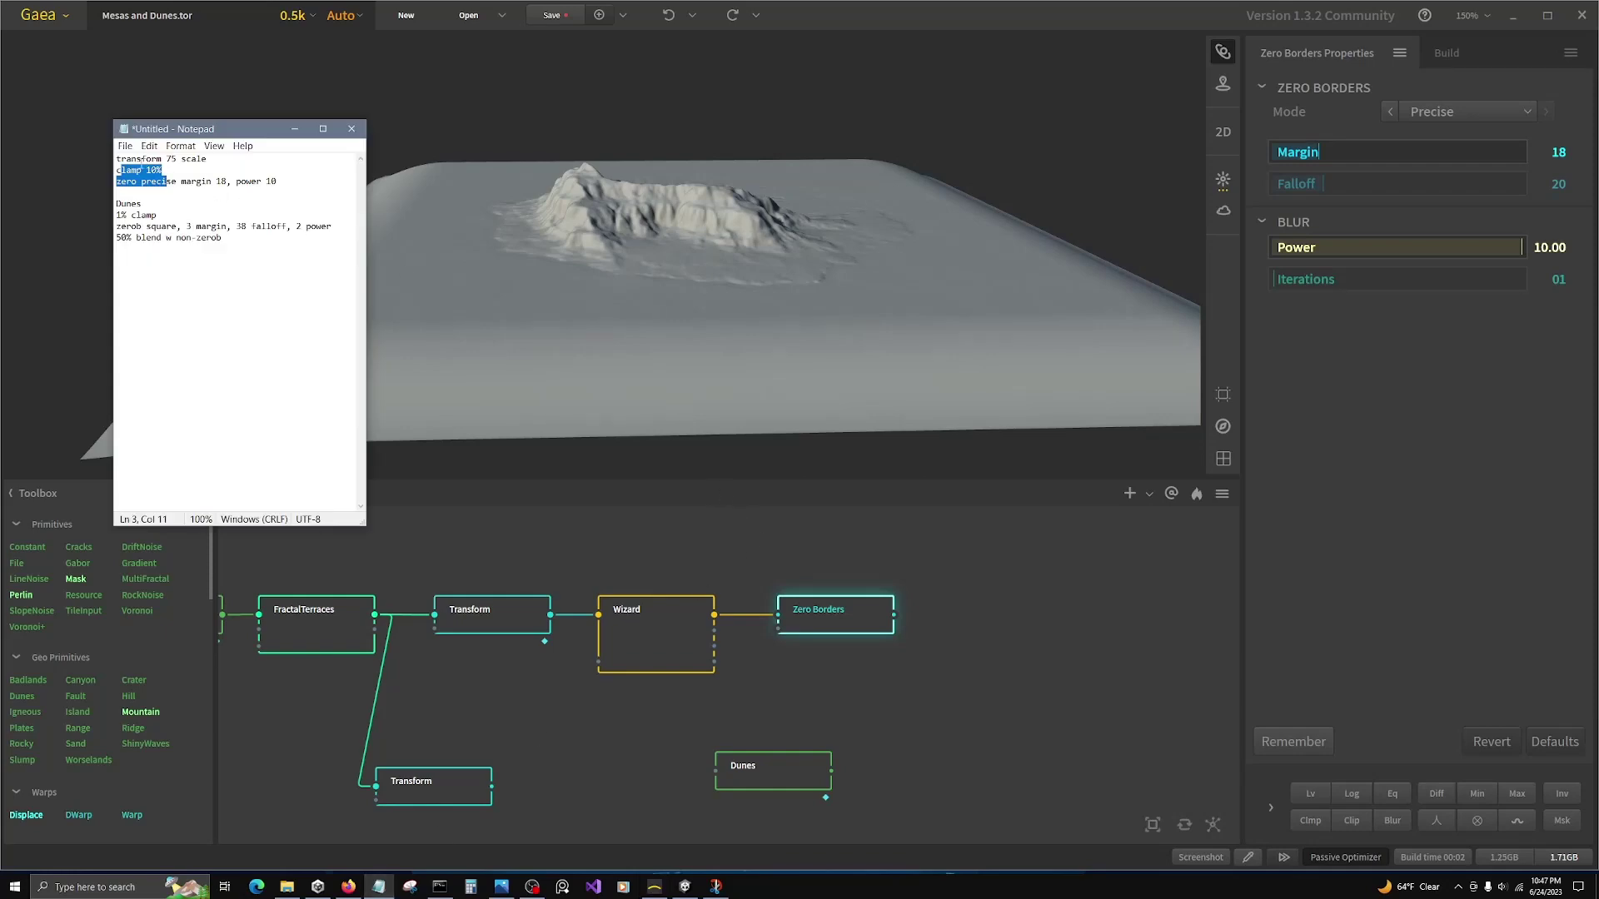
{"action": "left_click", "coordinate": [142, 159]}
{"action": "left_click", "coordinate": [914, 633]}
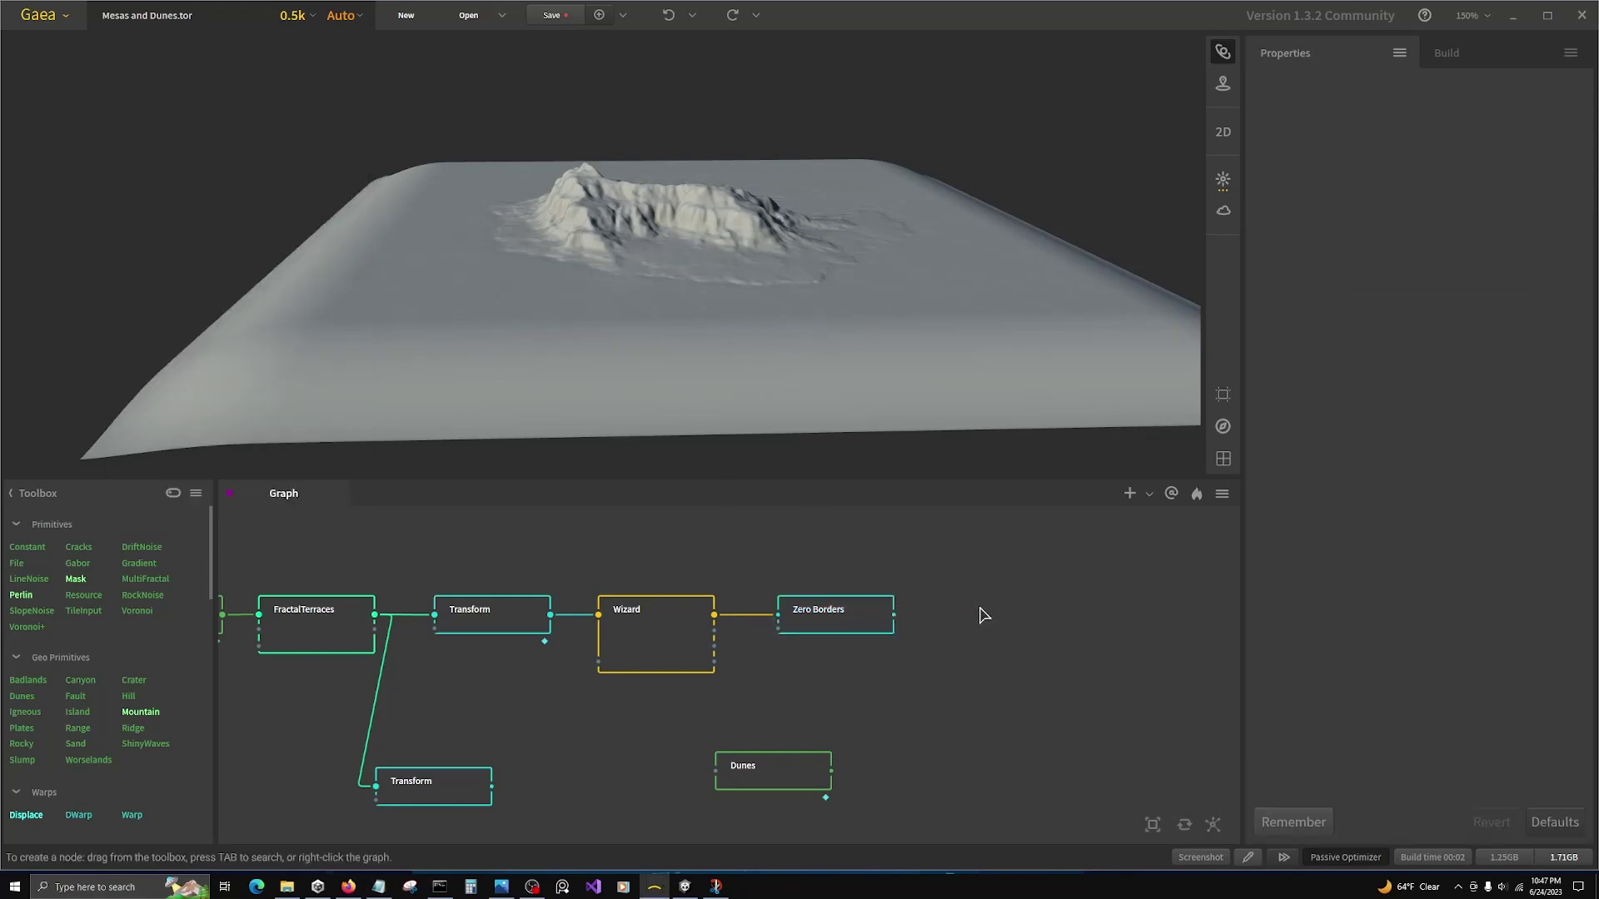
{"action": "key", "text": "Tab"}
{"action": "type", "text": "mer"}
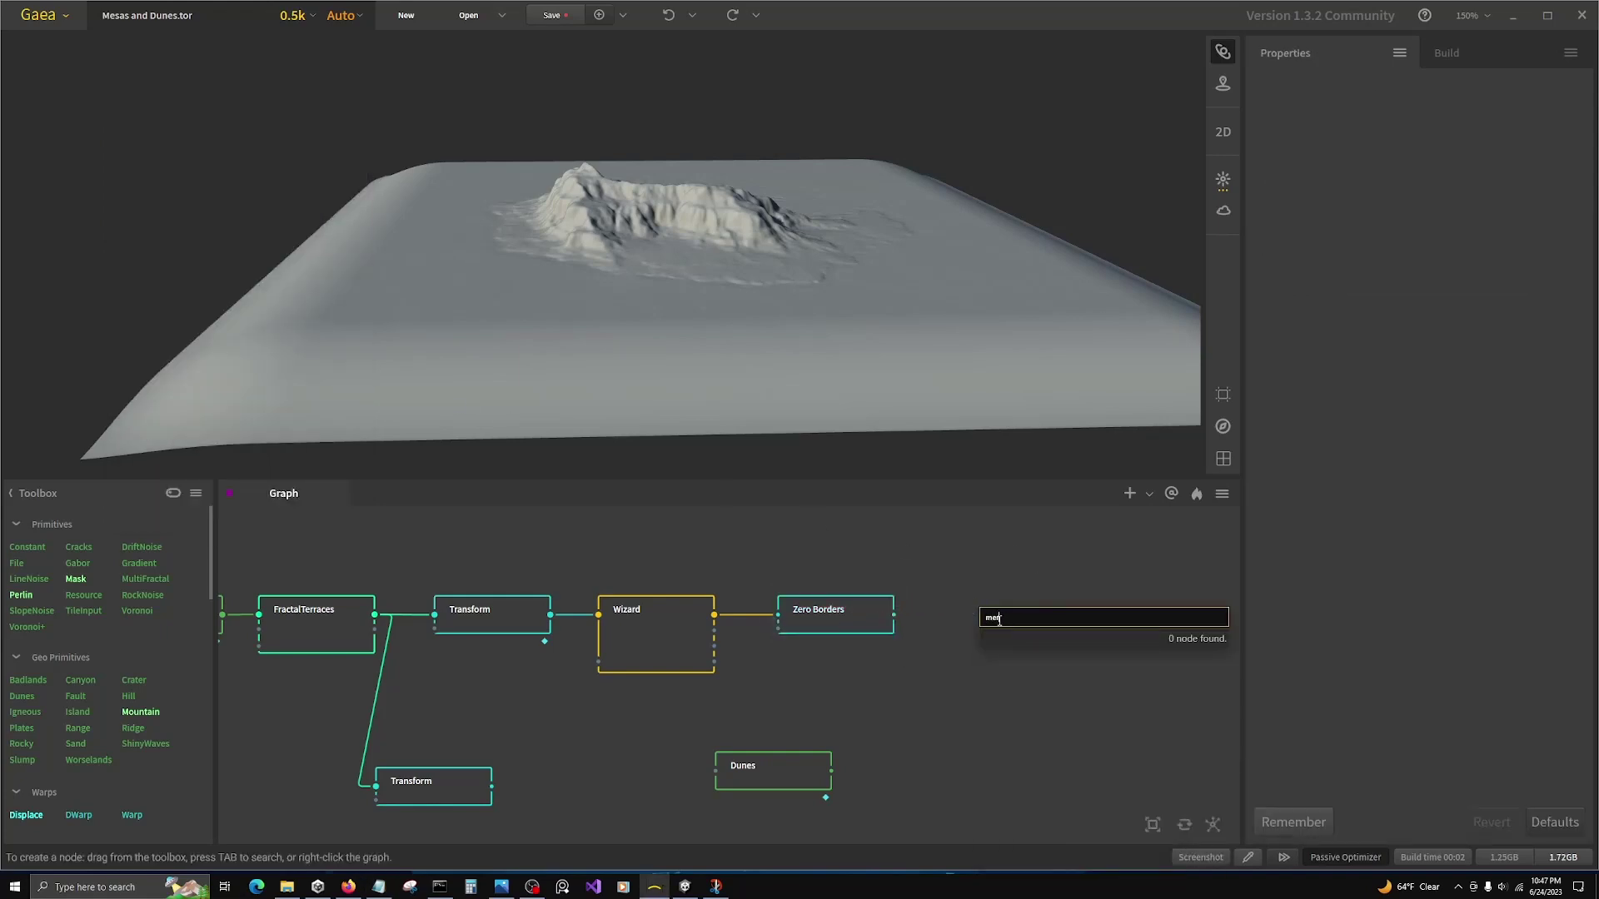
{"action": "key", "text": "BackSpace"}
{"action": "type", "text": "sh"}
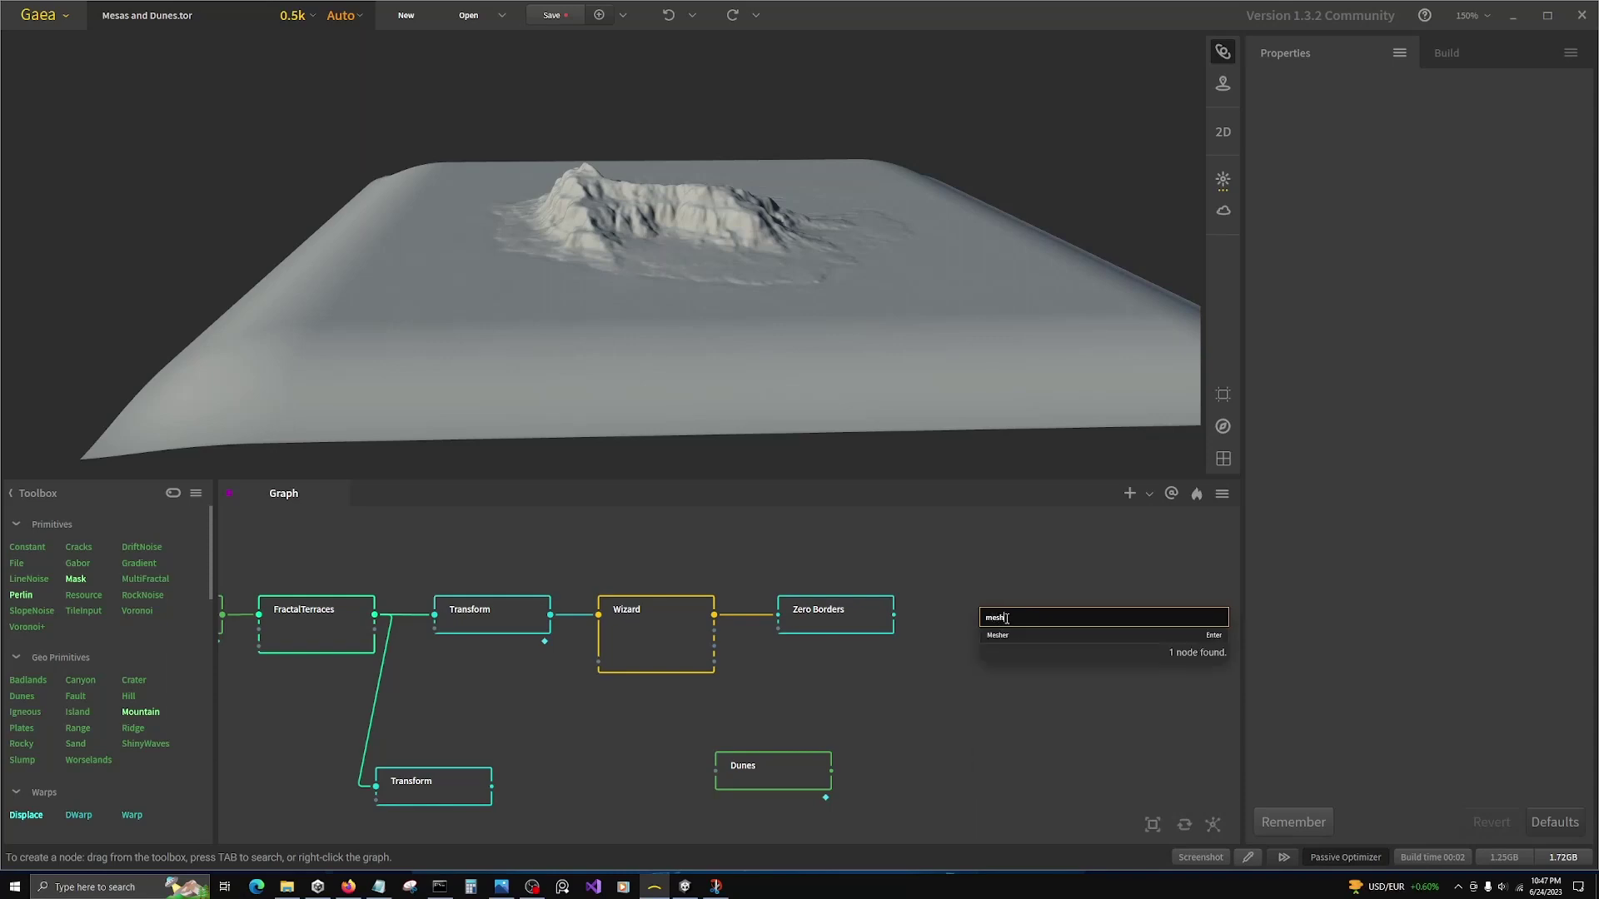
{"action": "key", "text": "Return"}
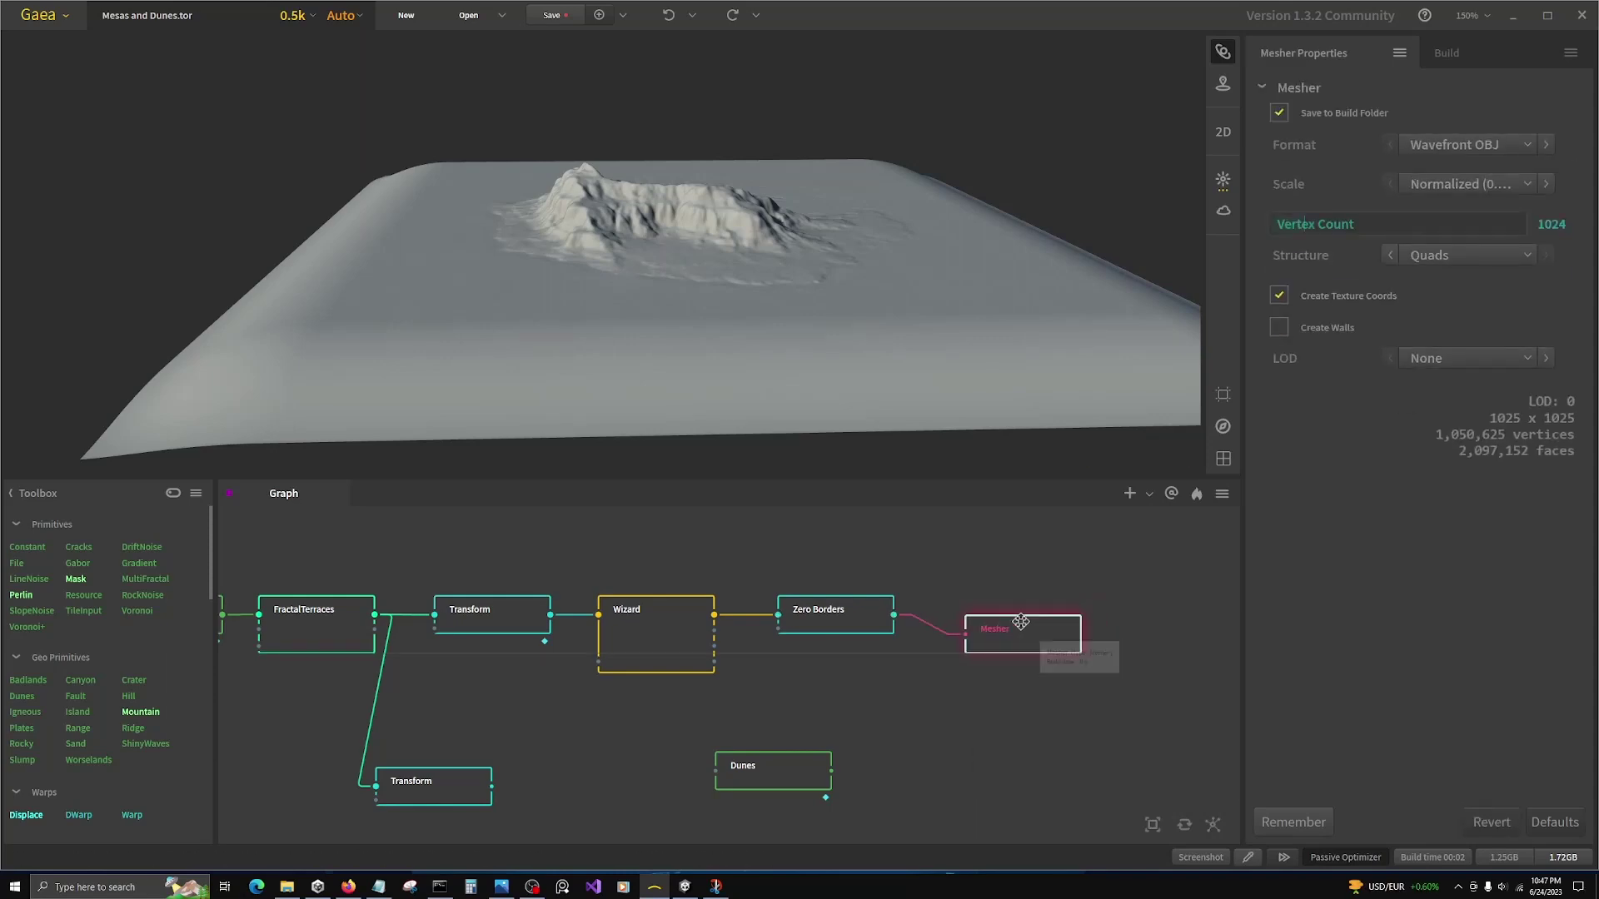
{"action": "left_click_drag", "start_coordinate": [1021, 622], "coordinate": [991, 603]}
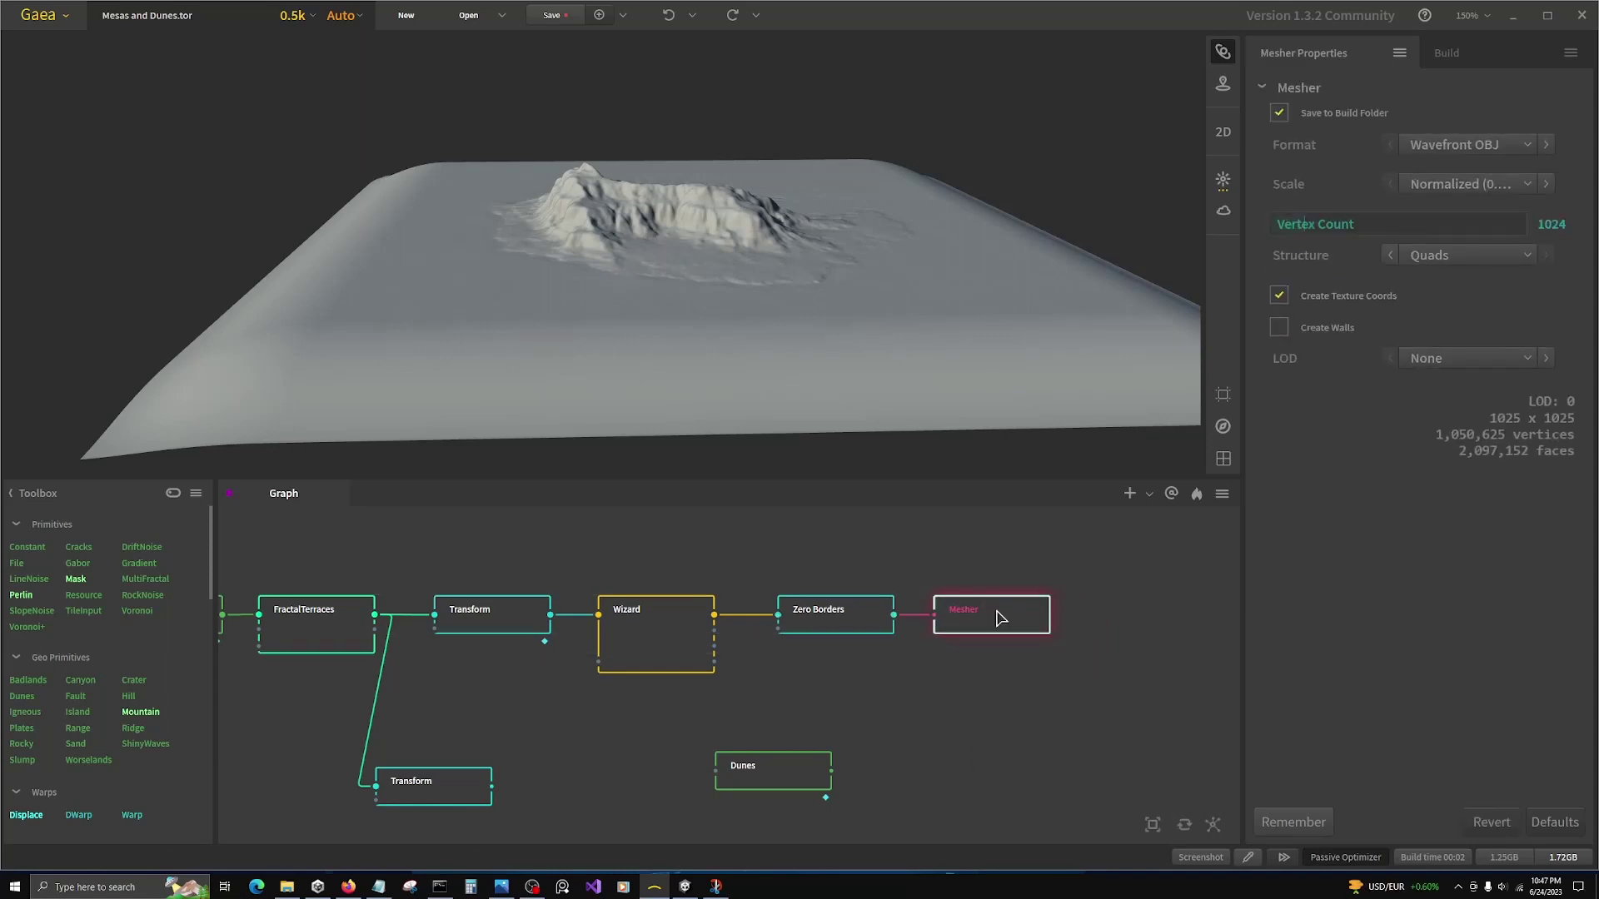
Step: Rename the Mesher output as Mountain in the build's files to save
{"action": "left_click", "coordinate": [1463, 56]}
{"action": "left_click", "coordinate": [1347, 151]}
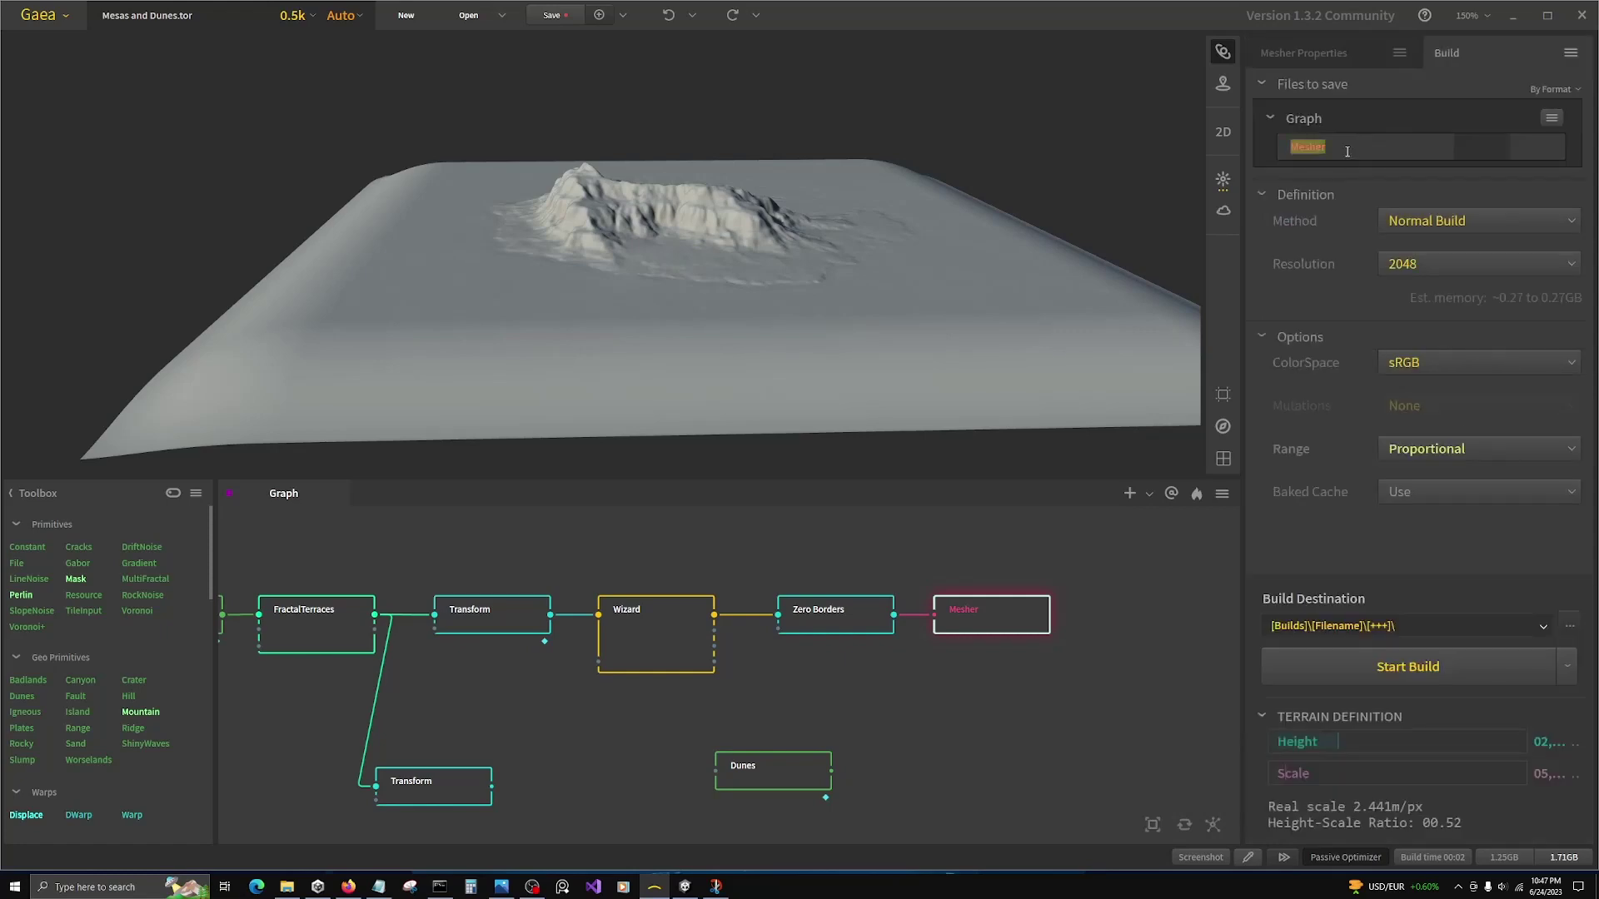
{"action": "type", "text": "Mountain"}
{"action": "left_click", "coordinate": [938, 698]}
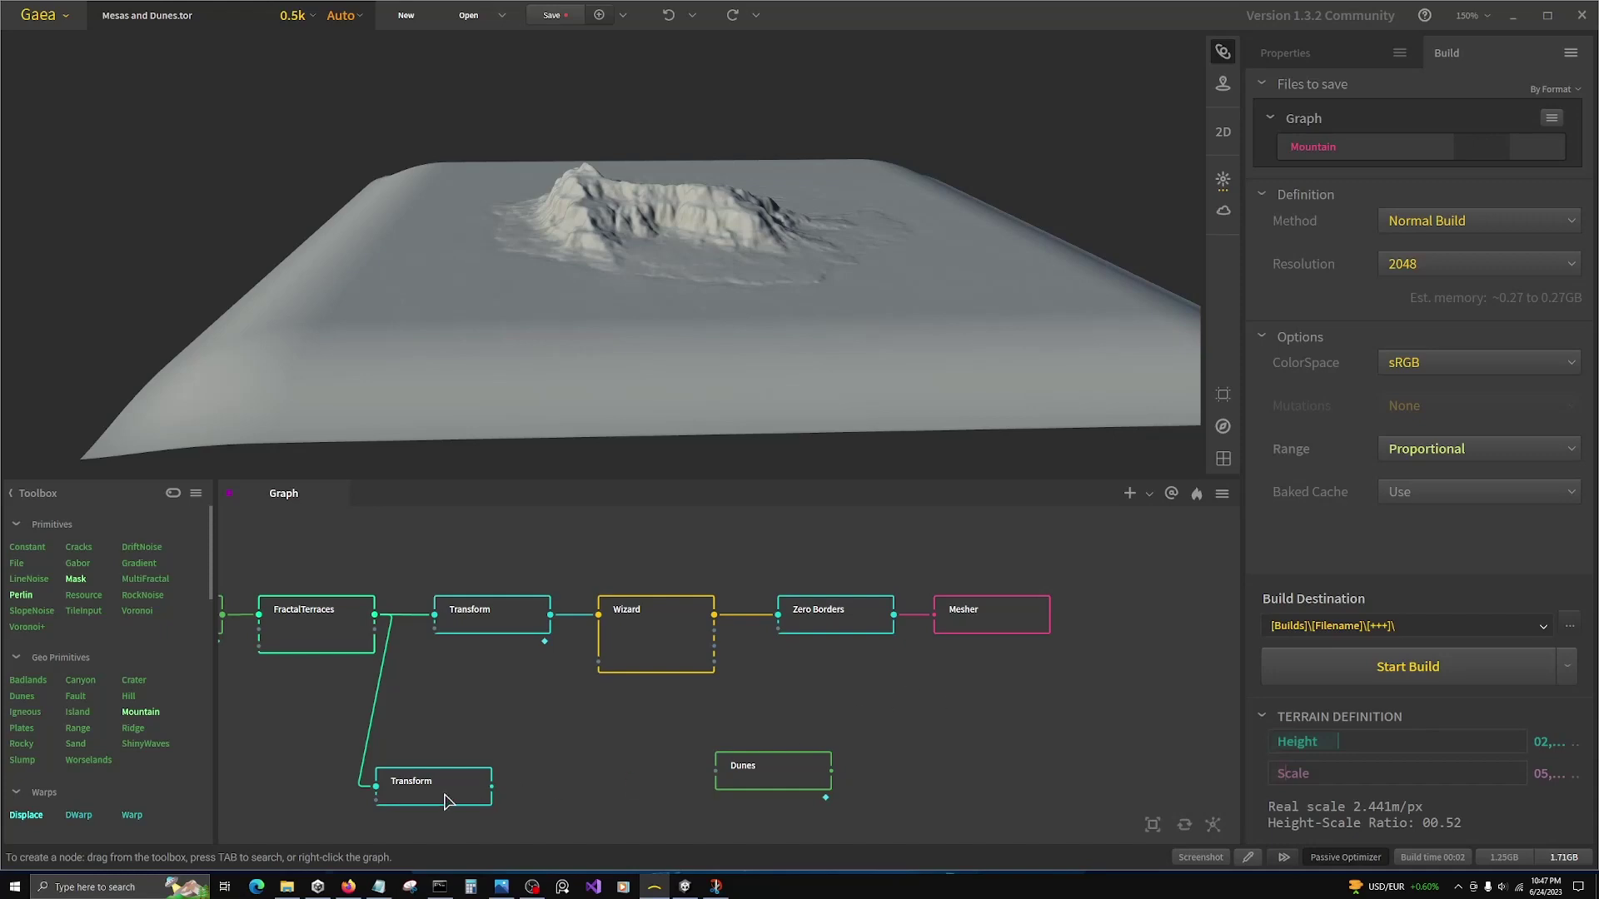
Step: Enable Clamp on the Dunes node and set its Clamp Min to 1%
{"action": "left_click", "coordinate": [774, 783]}
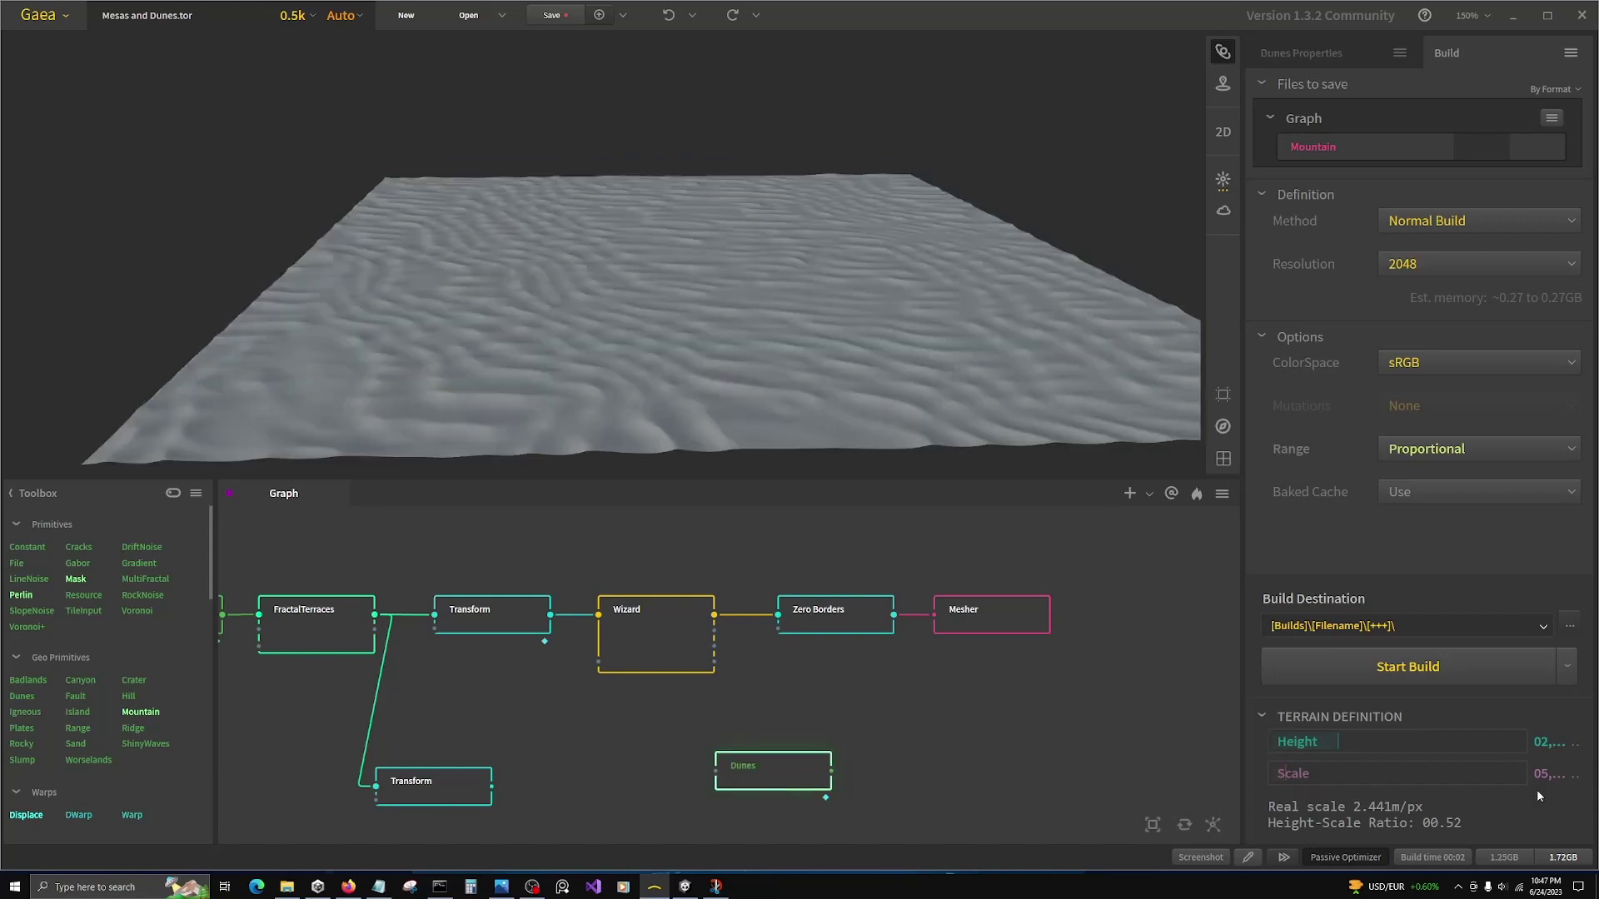
{"action": "left_click", "coordinate": [1348, 54]}
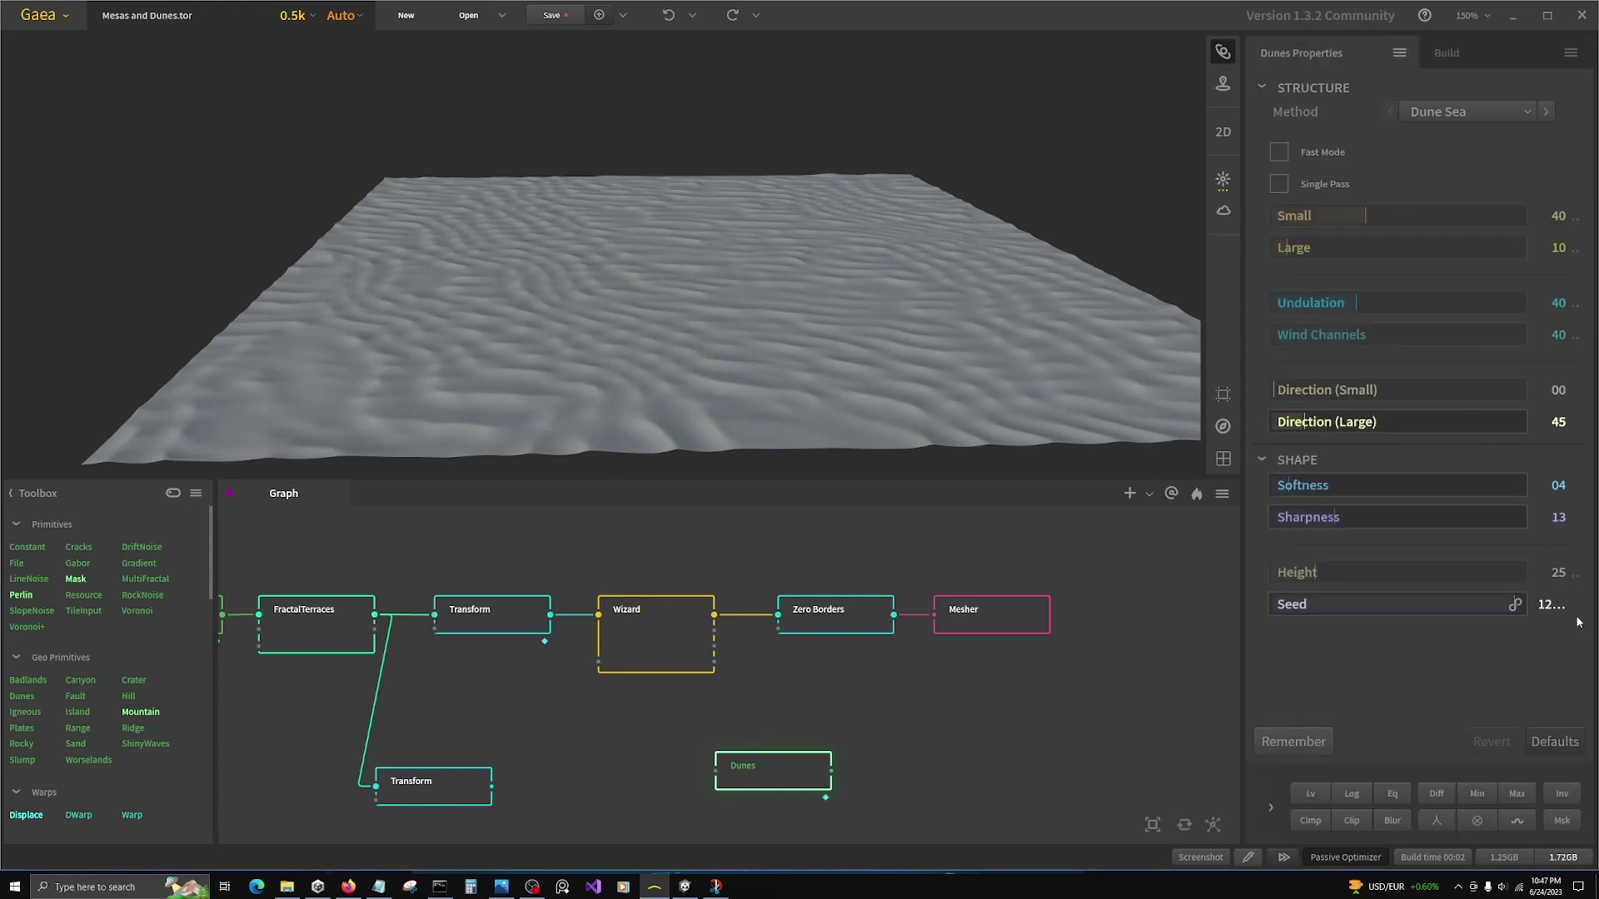
{"action": "left_click", "coordinate": [1311, 822]}
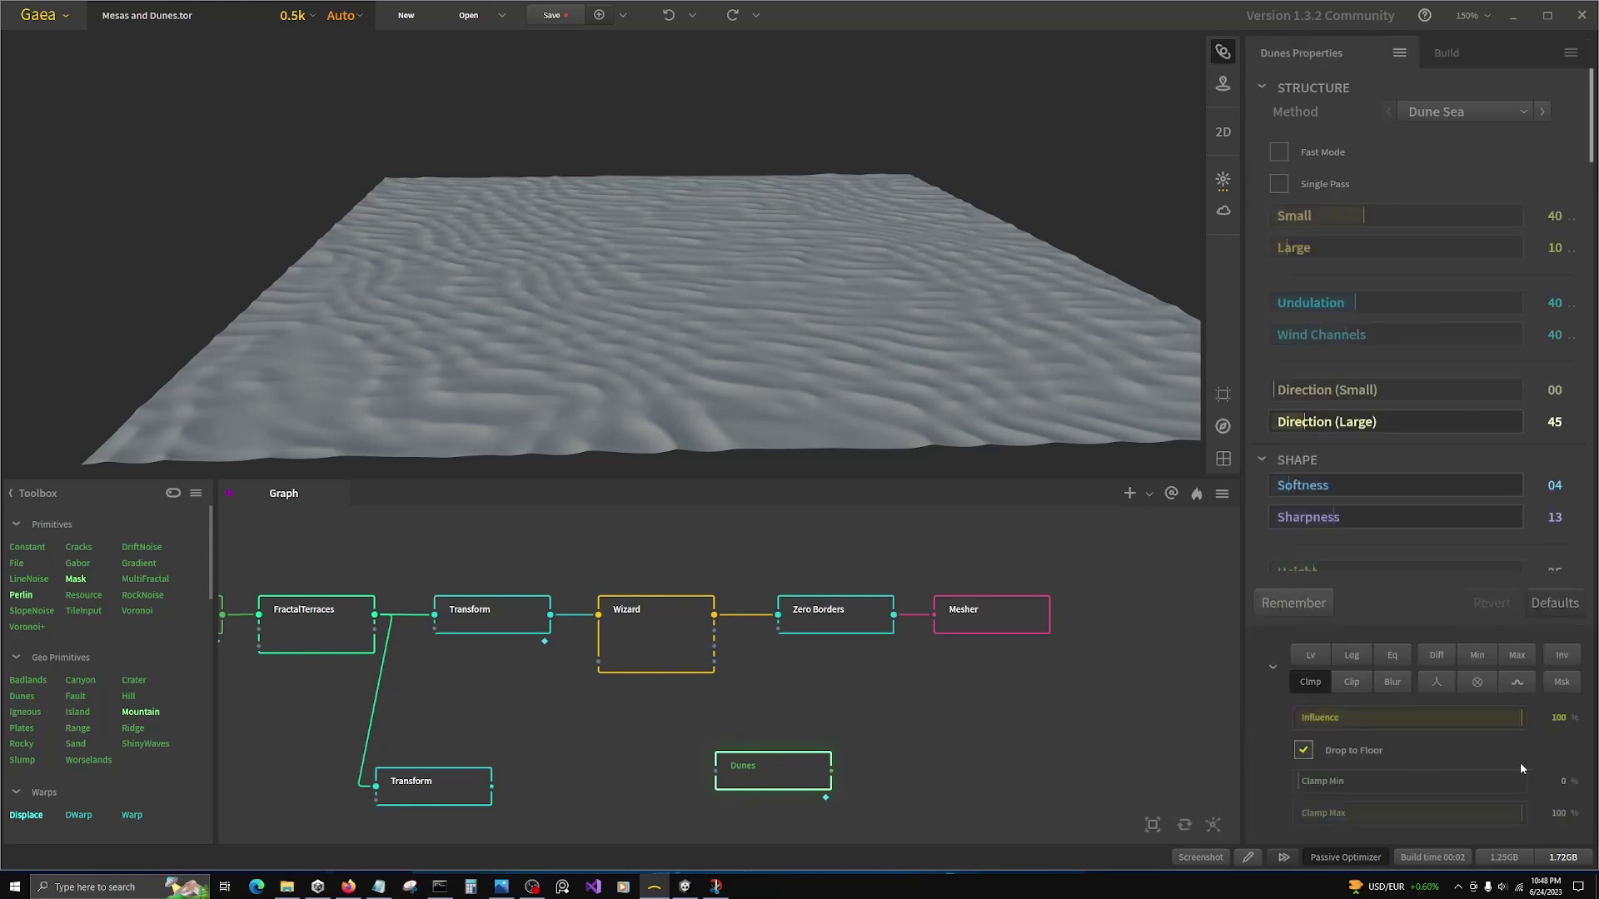
{"action": "scroll", "coordinate": [1581, 784], "scroll_direction": "up", "scroll_amount": 1}
Step: Add a Zero Borders node to the Dunes output and, following the Notepad notes, set its mode to Square
{"action": "left_click_drag", "start_coordinate": [831, 771], "coordinate": [911, 785]}
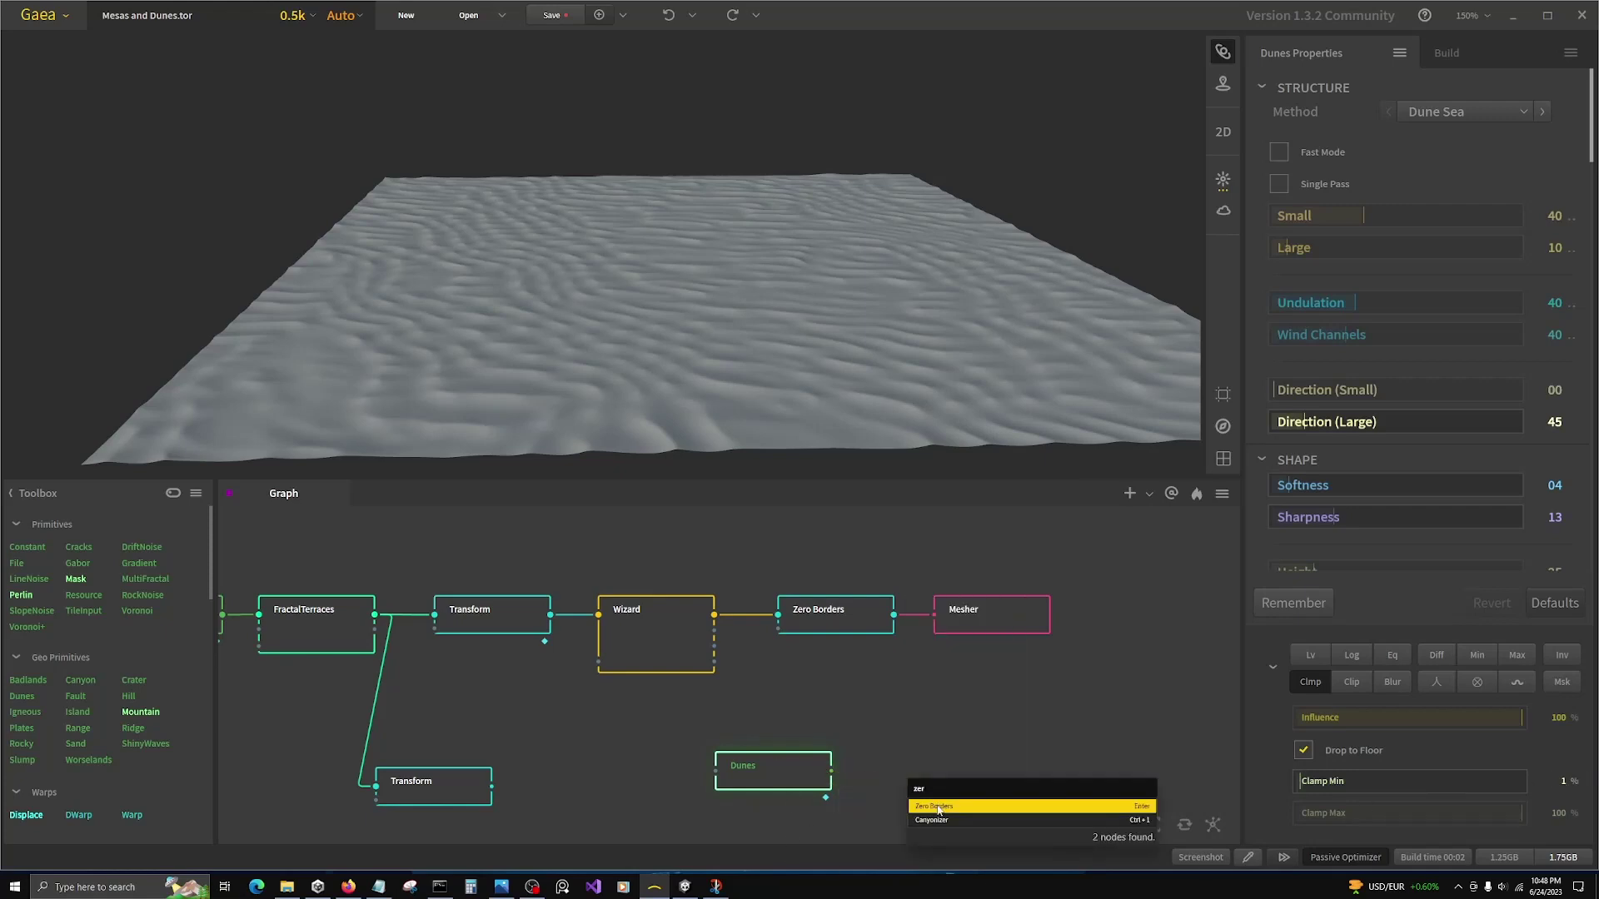
{"action": "left_click", "coordinate": [937, 798]}
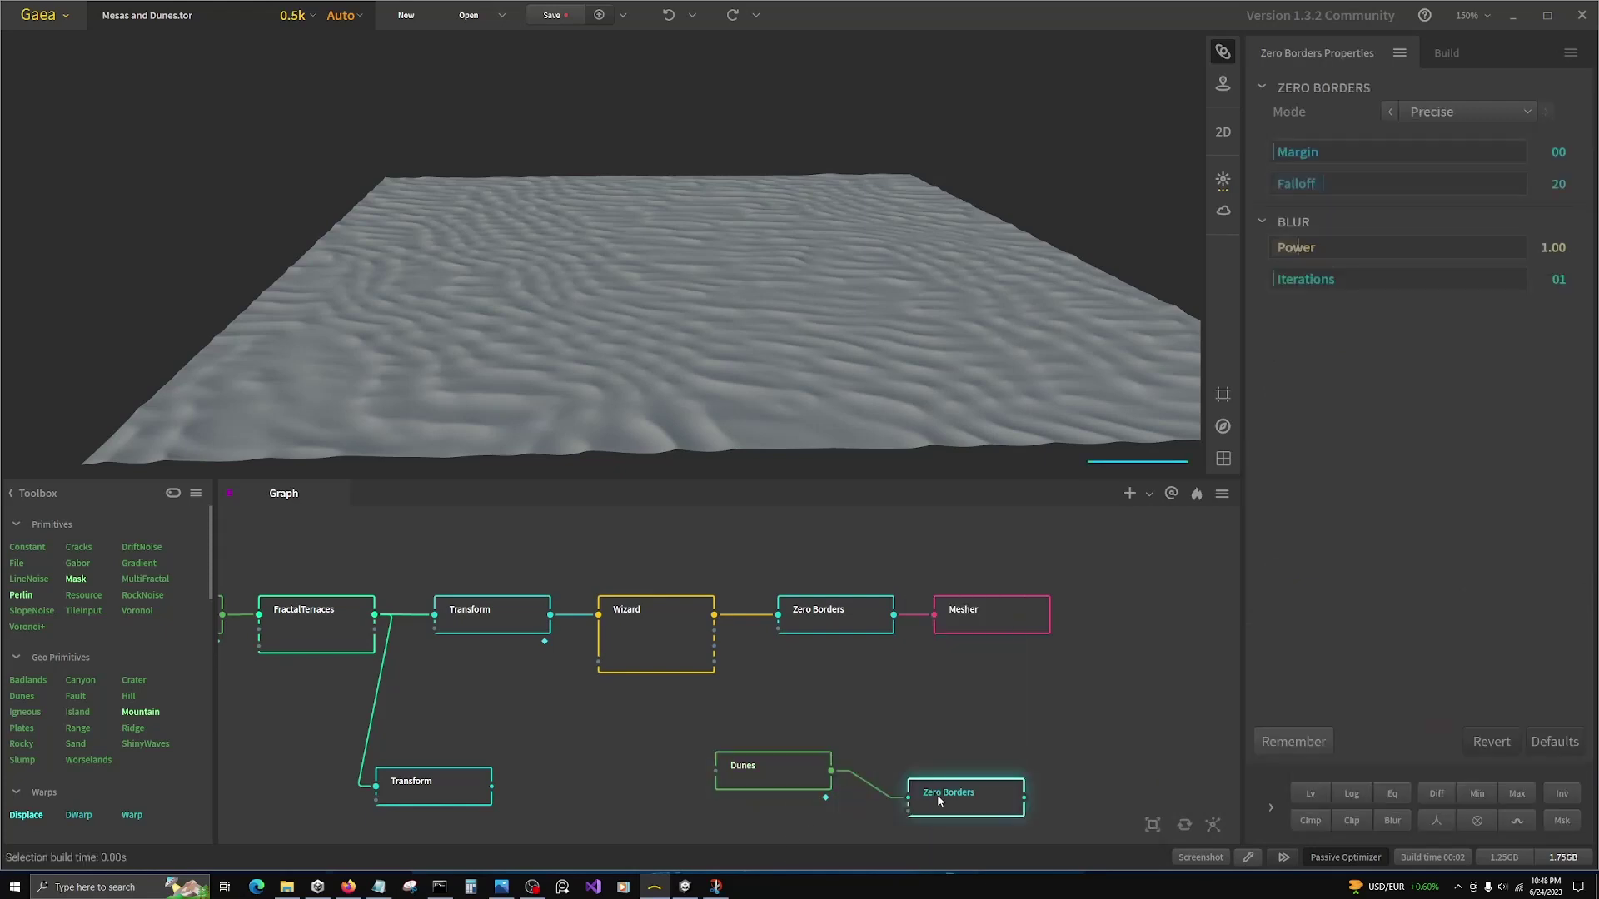
{"action": "left_click", "coordinate": [1414, 114]}
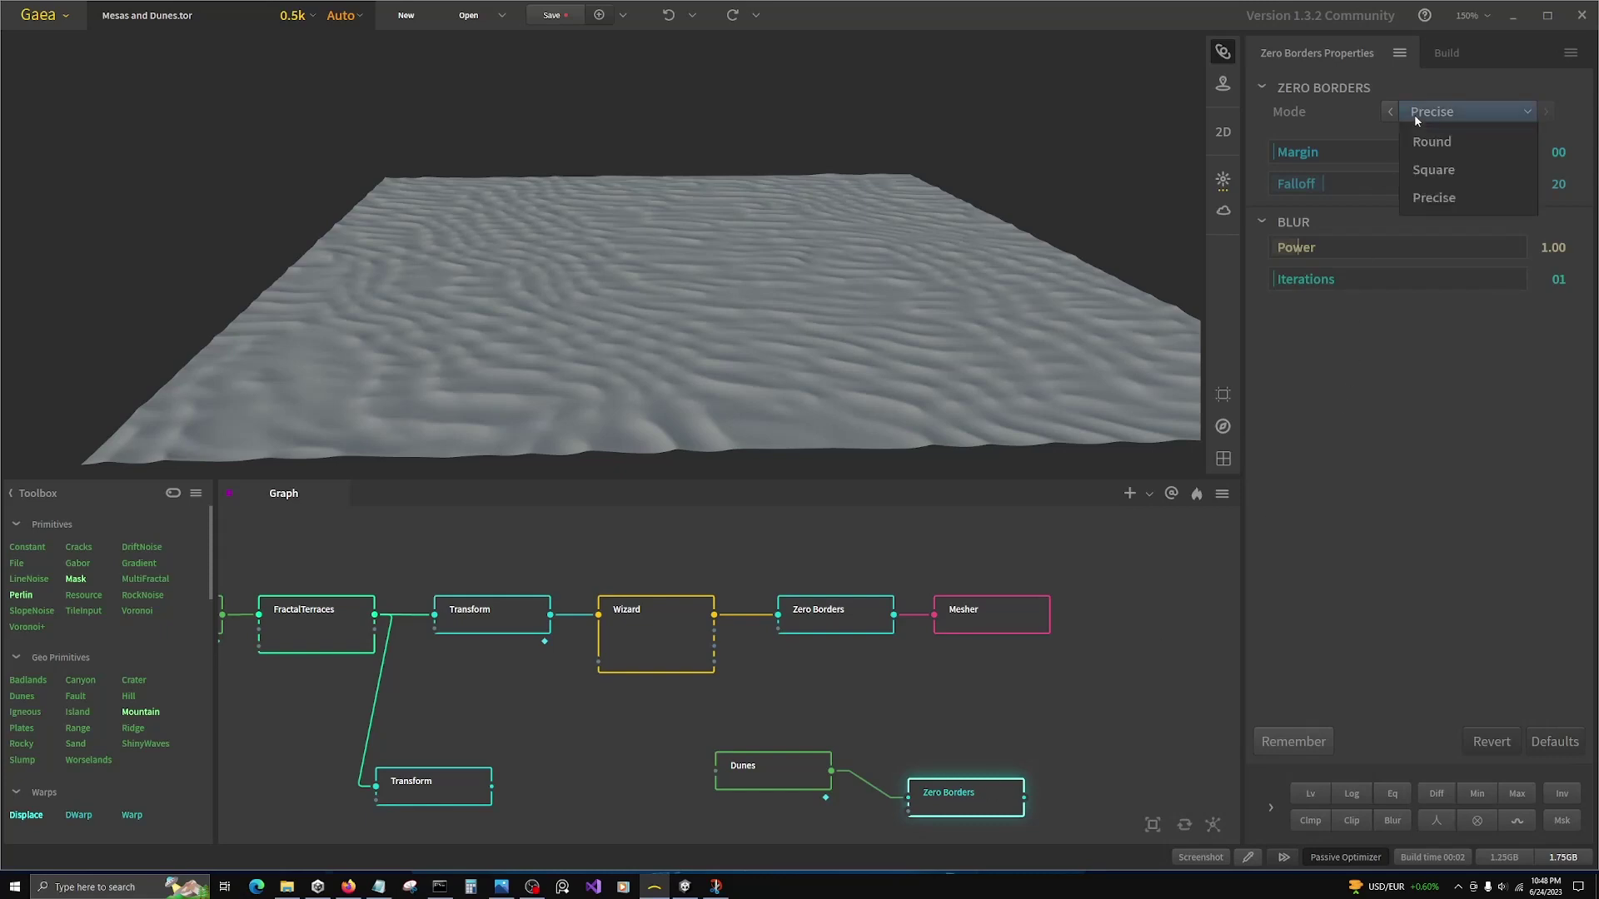
{"action": "left_click", "coordinate": [379, 887]}
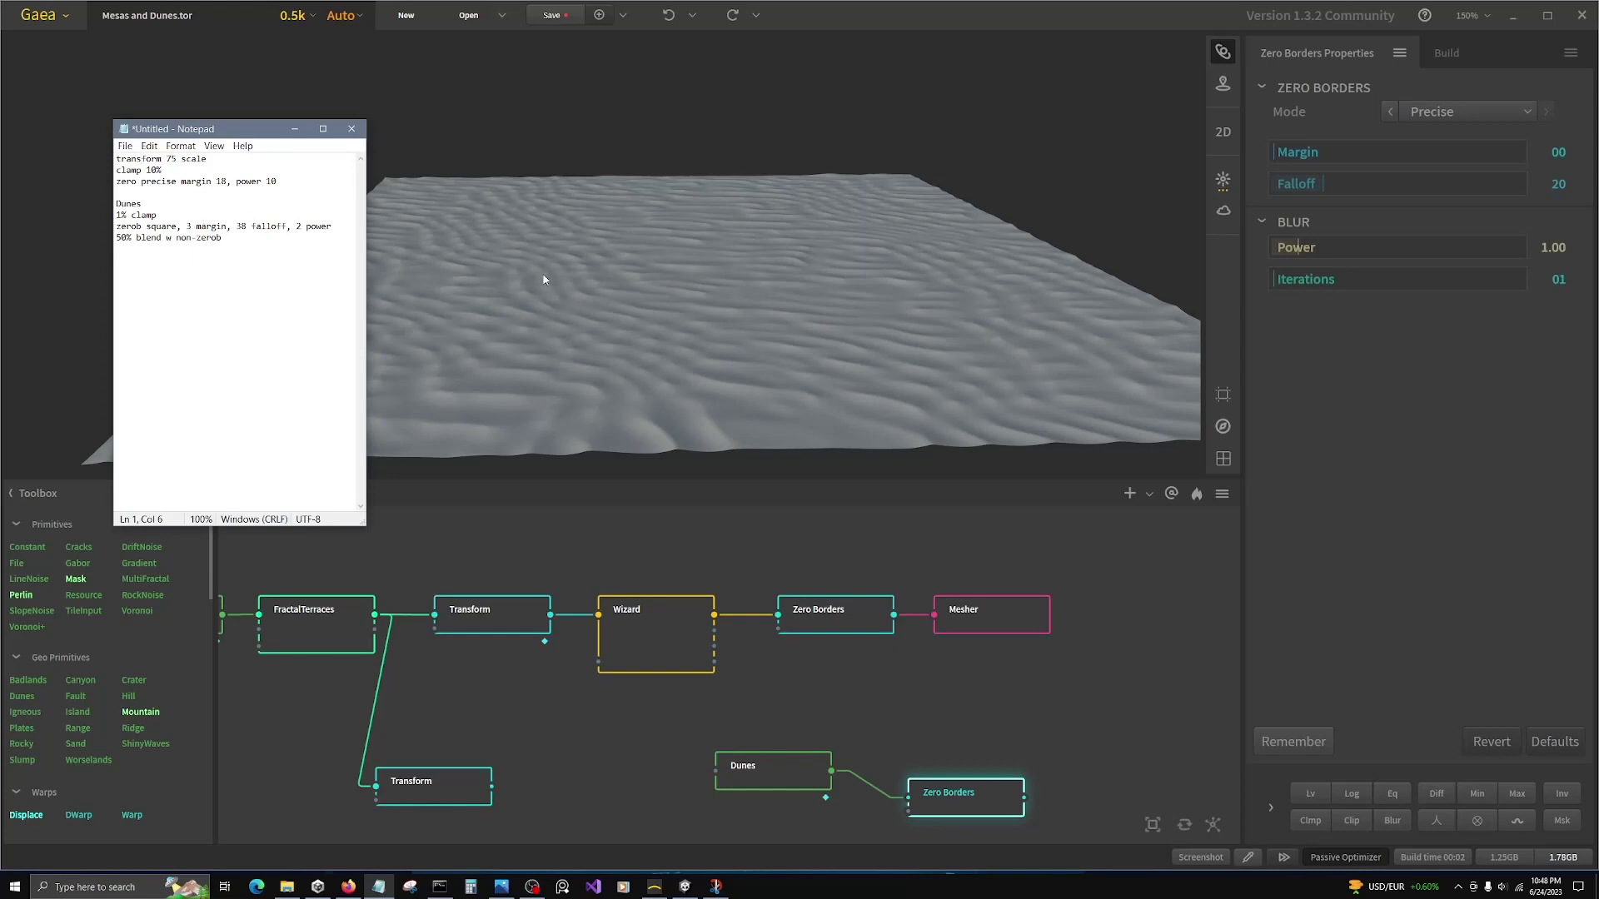
{"action": "left_click", "coordinate": [1432, 112]}
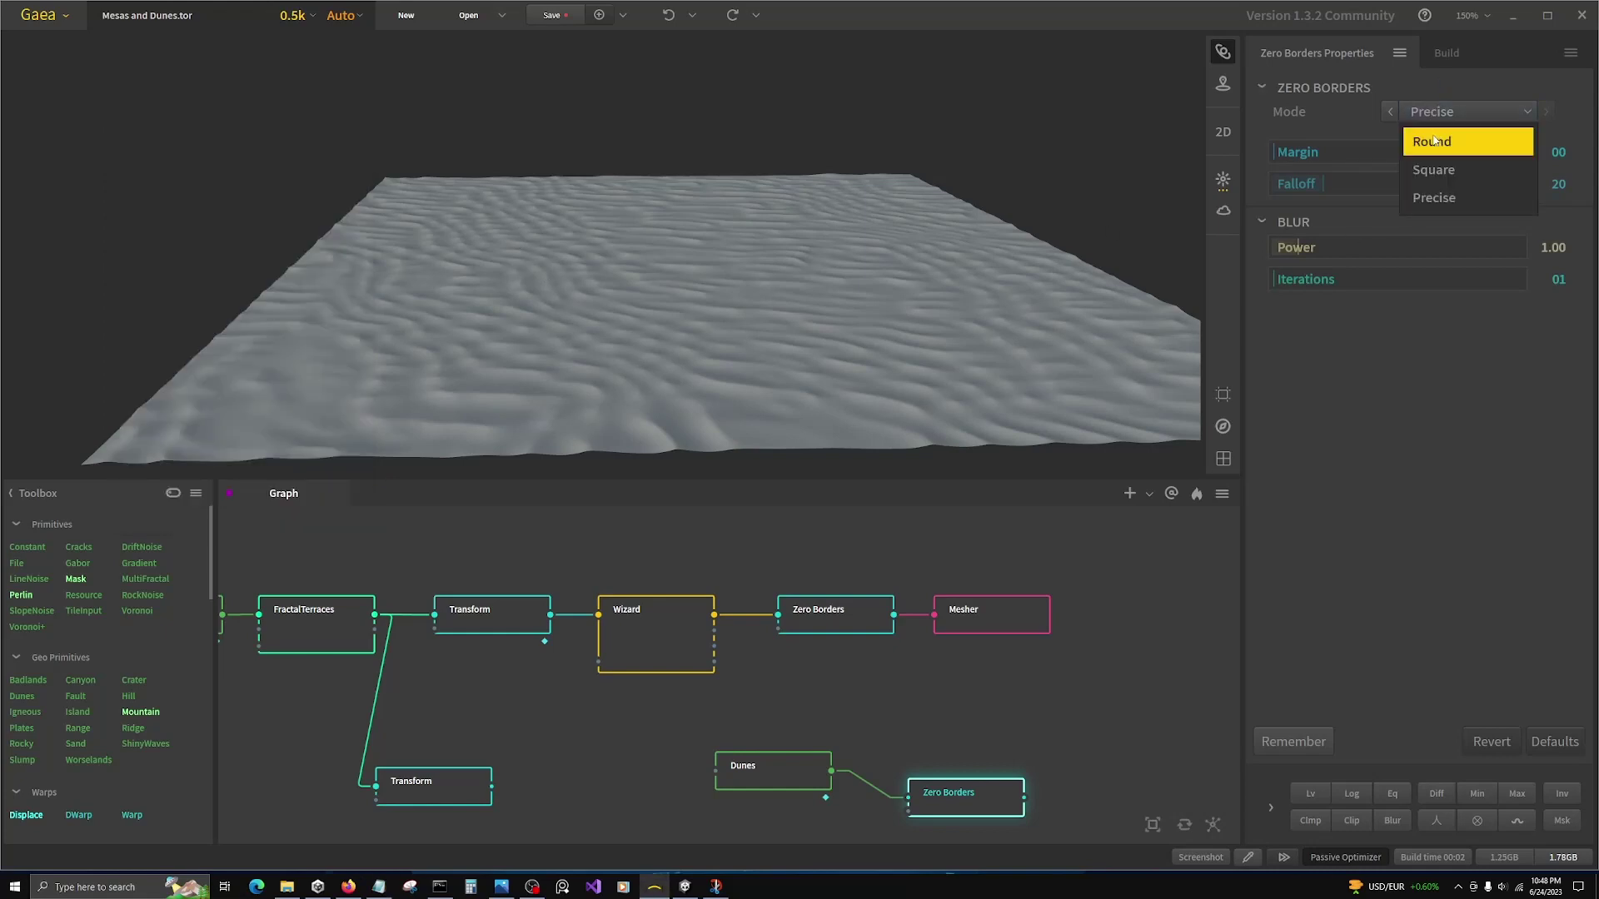
{"action": "left_click", "coordinate": [1468, 168]}
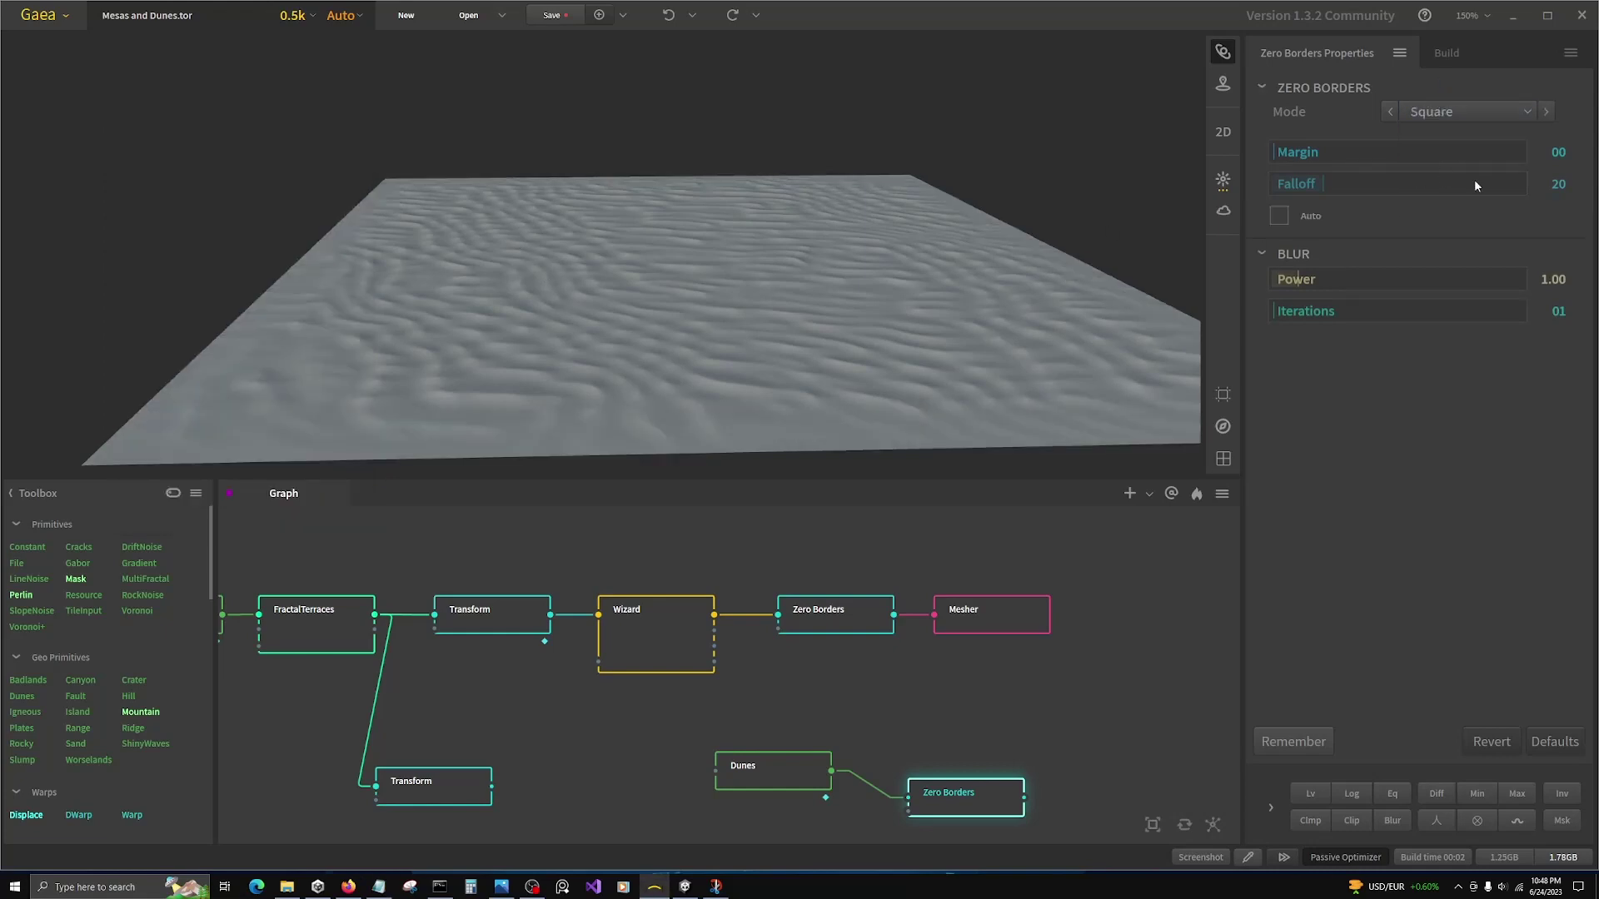
Step: Set the dunes Zero Borders margin to 3, falloff to 36 and blur power to 3, consulting the Notepad notes
{"action": "left_click", "coordinate": [1558, 152]}
{"action": "type", "text": "3"}
{"action": "key", "text": "Return"}
{"action": "left_click", "coordinate": [379, 887]}
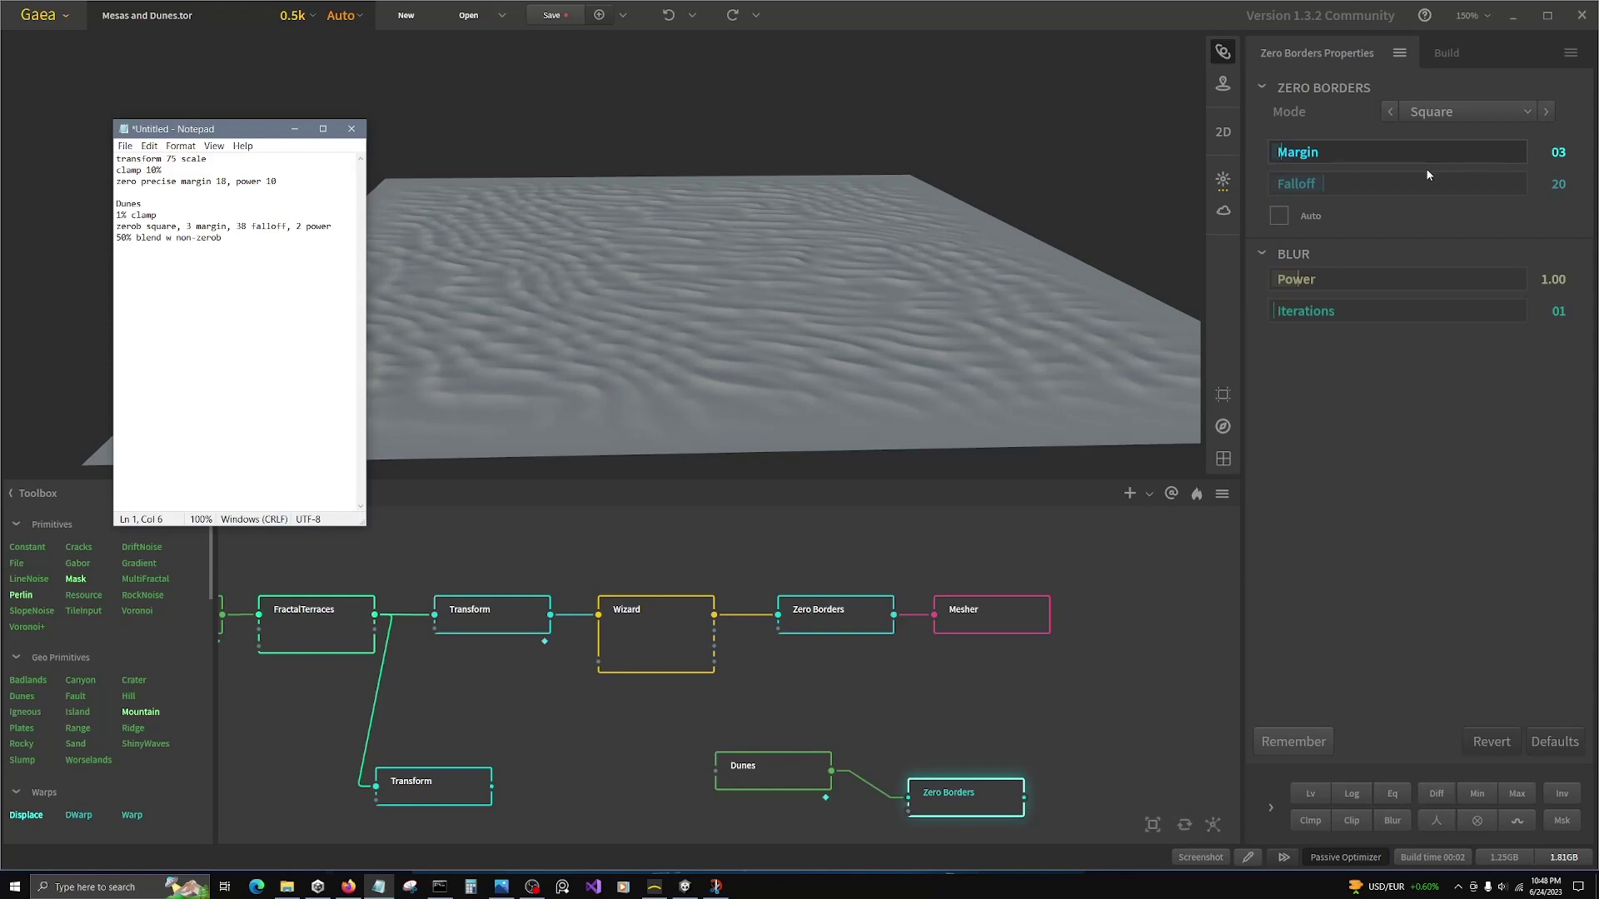
{"action": "left_click", "coordinate": [1362, 177]}
{"action": "left_click", "coordinate": [1546, 280]}
{"action": "type", "text": "3"}
{"action": "key", "text": "Return"}
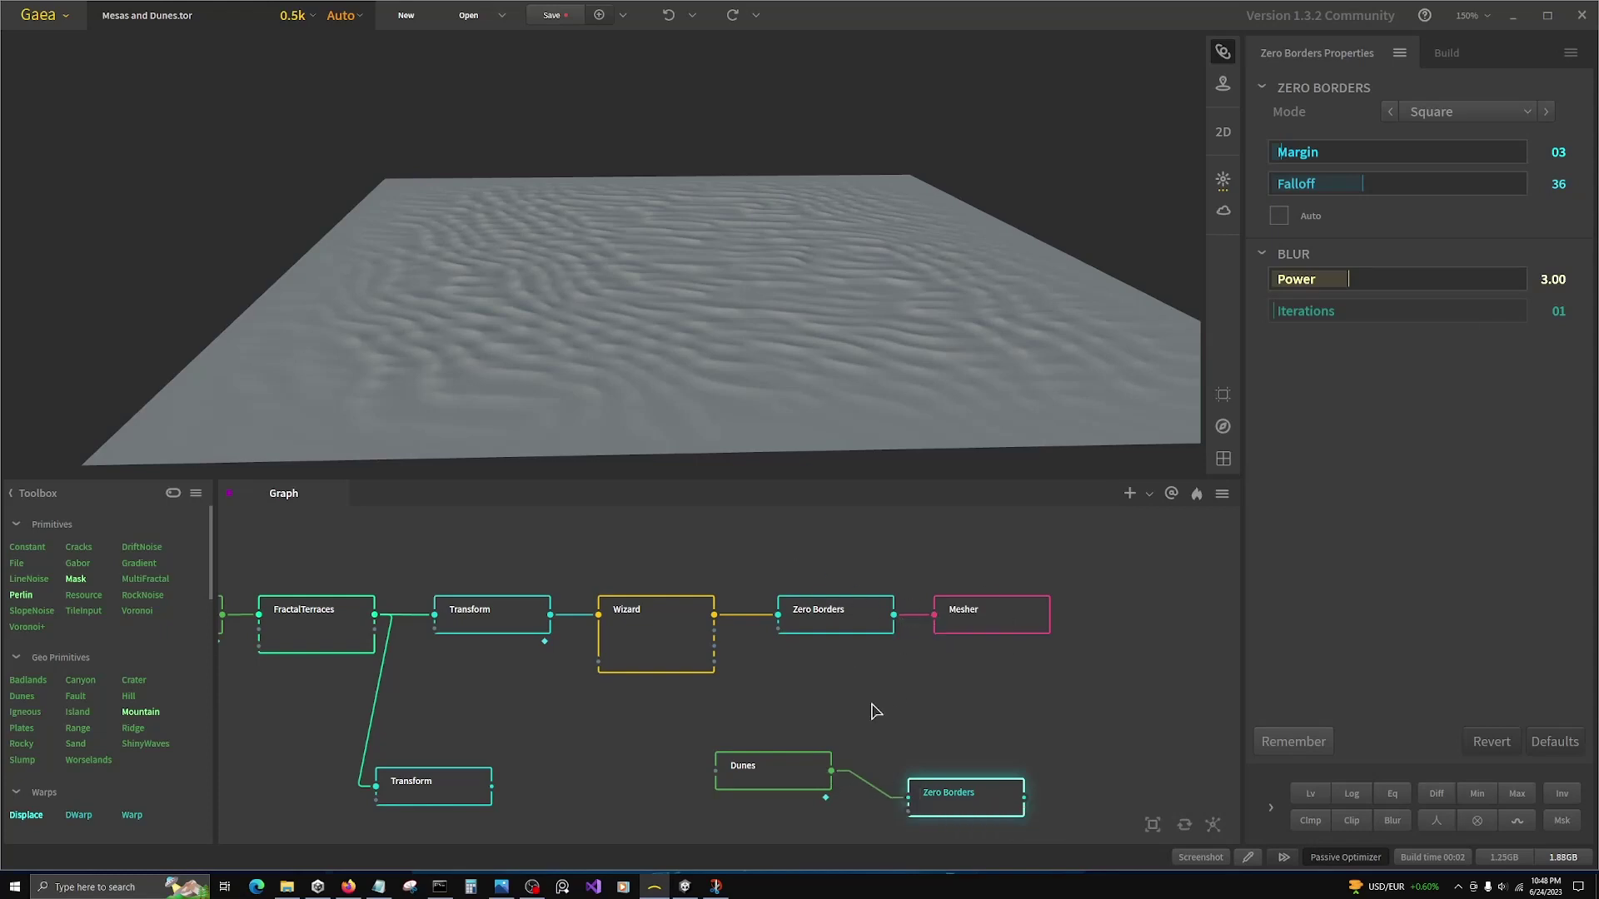
Step: Raise the Dunes node's height to 64, switch the preview resolution to 1k and inspect the dunes up close
{"action": "left_click", "coordinate": [767, 770]}
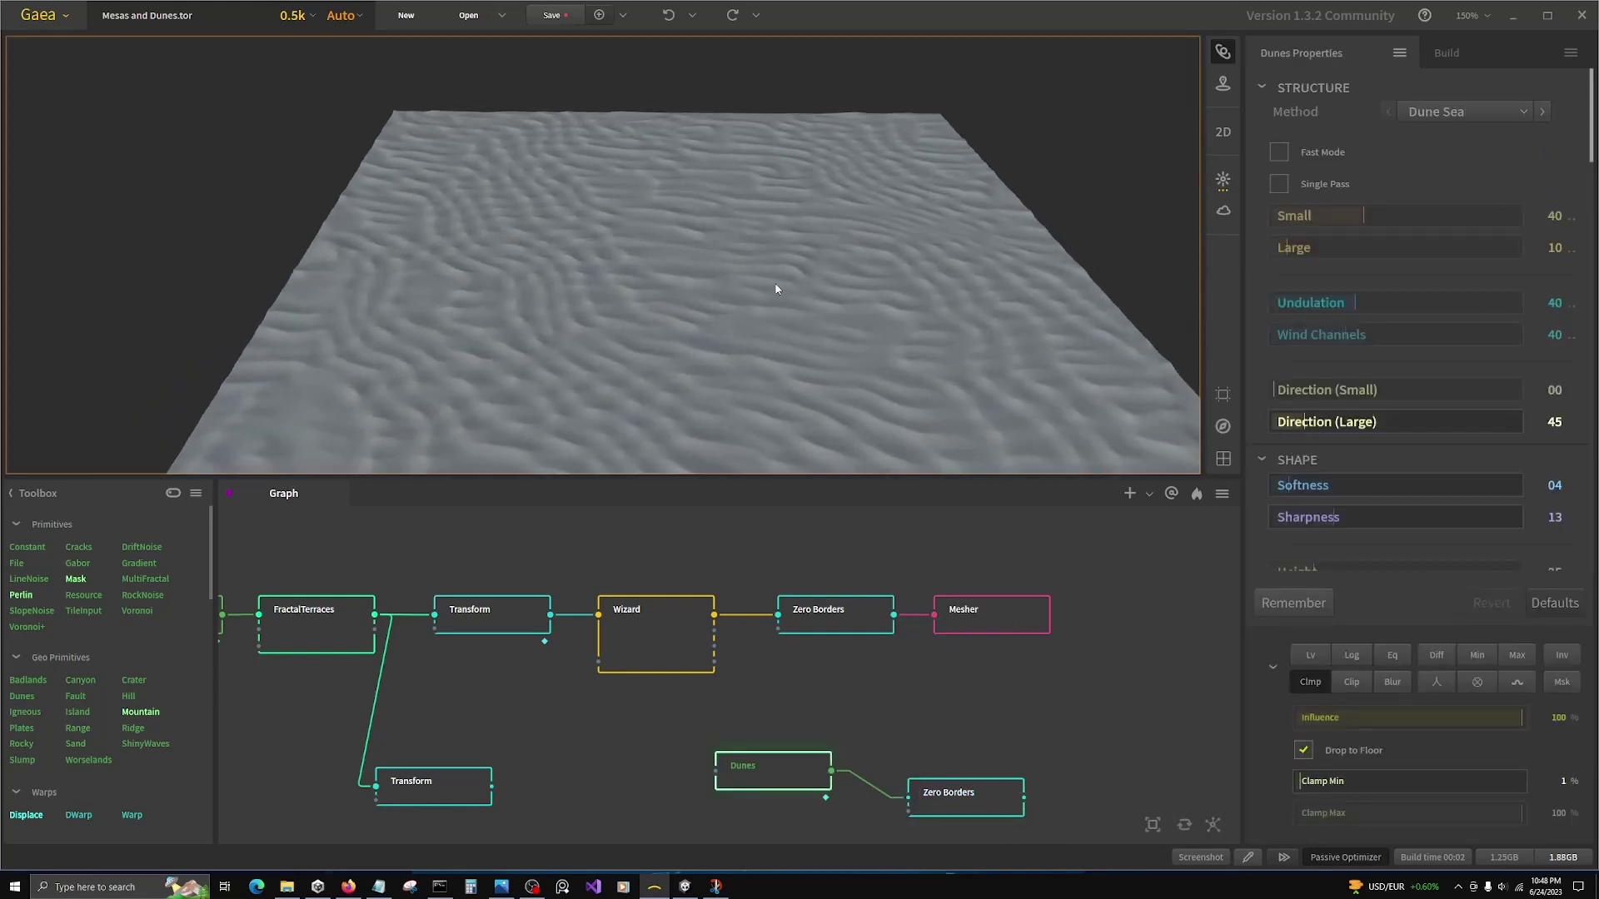
{"action": "scroll", "coordinate": [1374, 454], "scroll_direction": "down", "scroll_amount": 1}
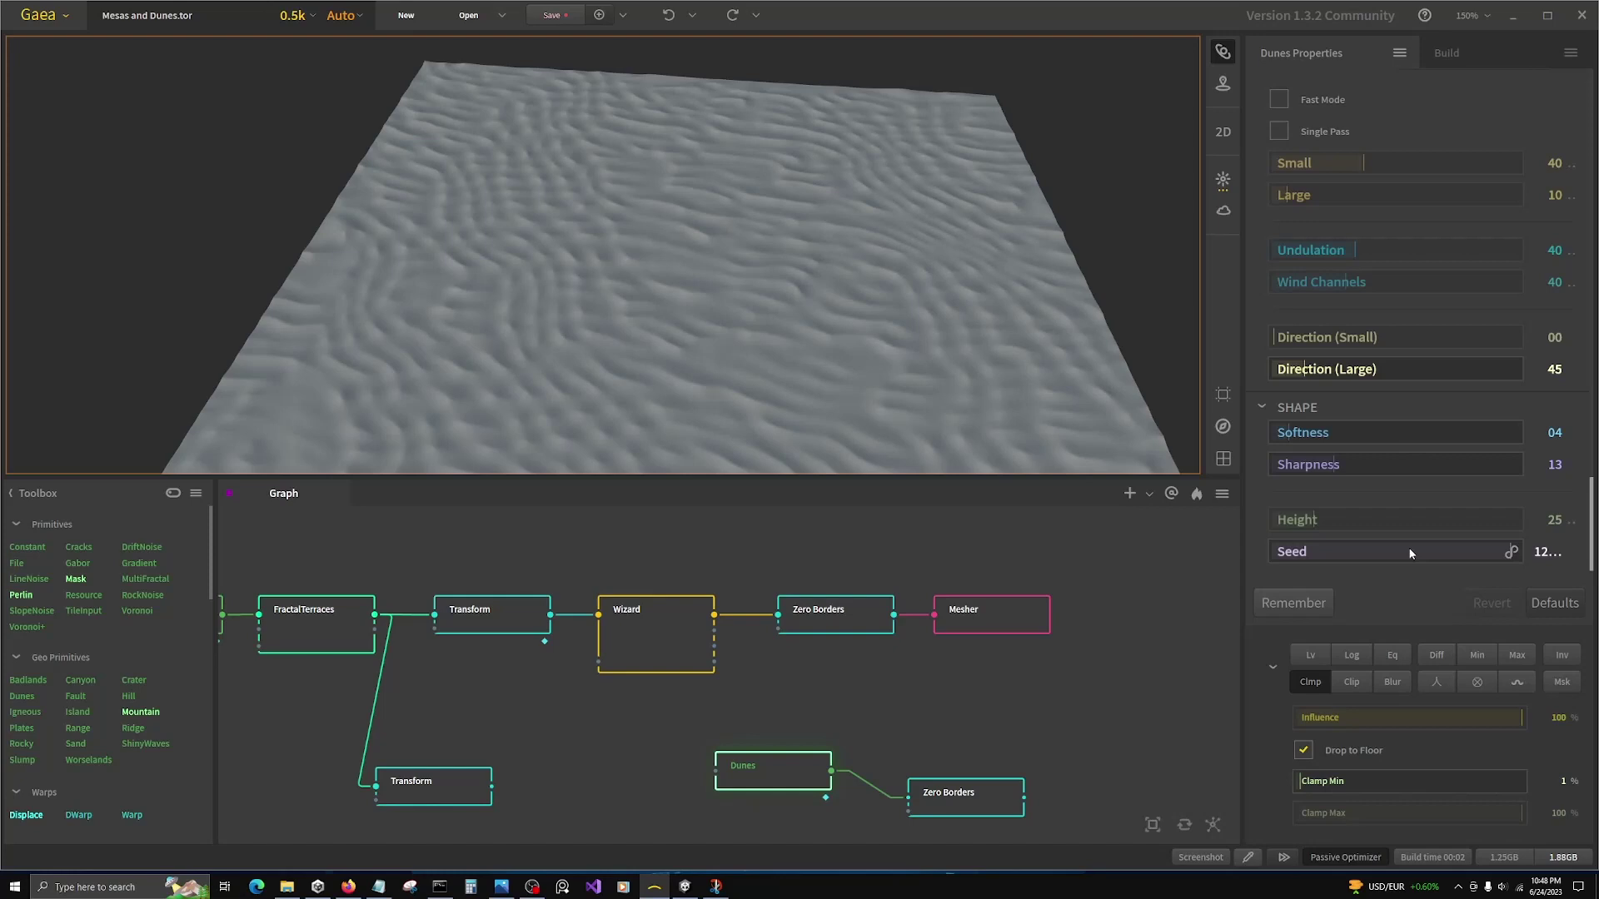
{"action": "left_click", "coordinate": [1421, 519]}
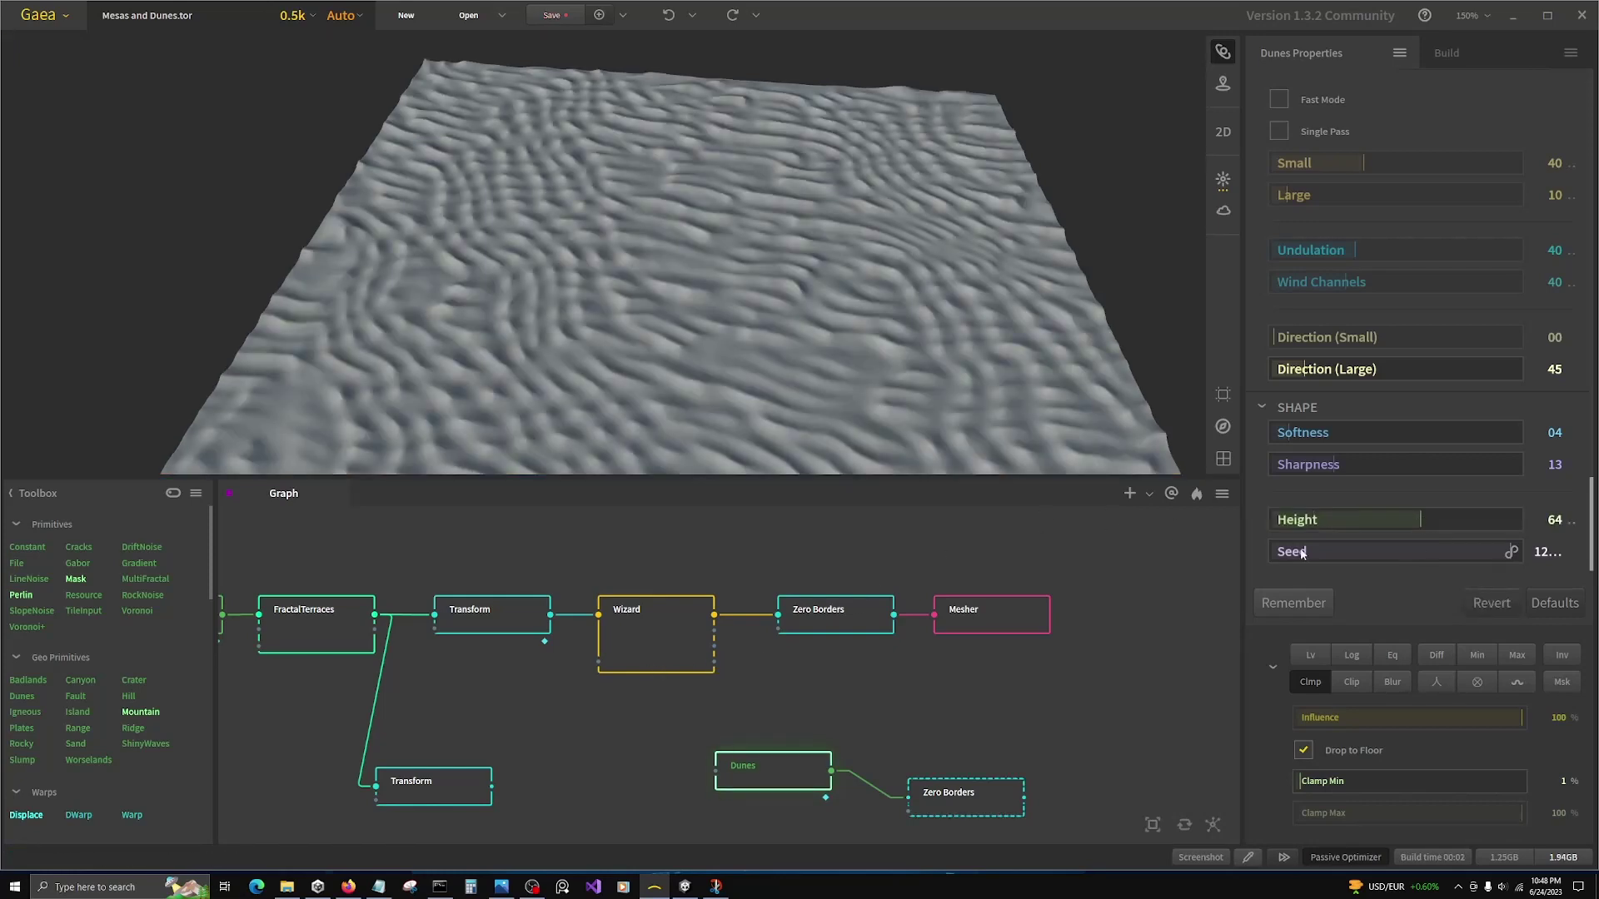
{"action": "left_click", "coordinate": [292, 15]}
{"action": "left_click", "coordinate": [293, 58]}
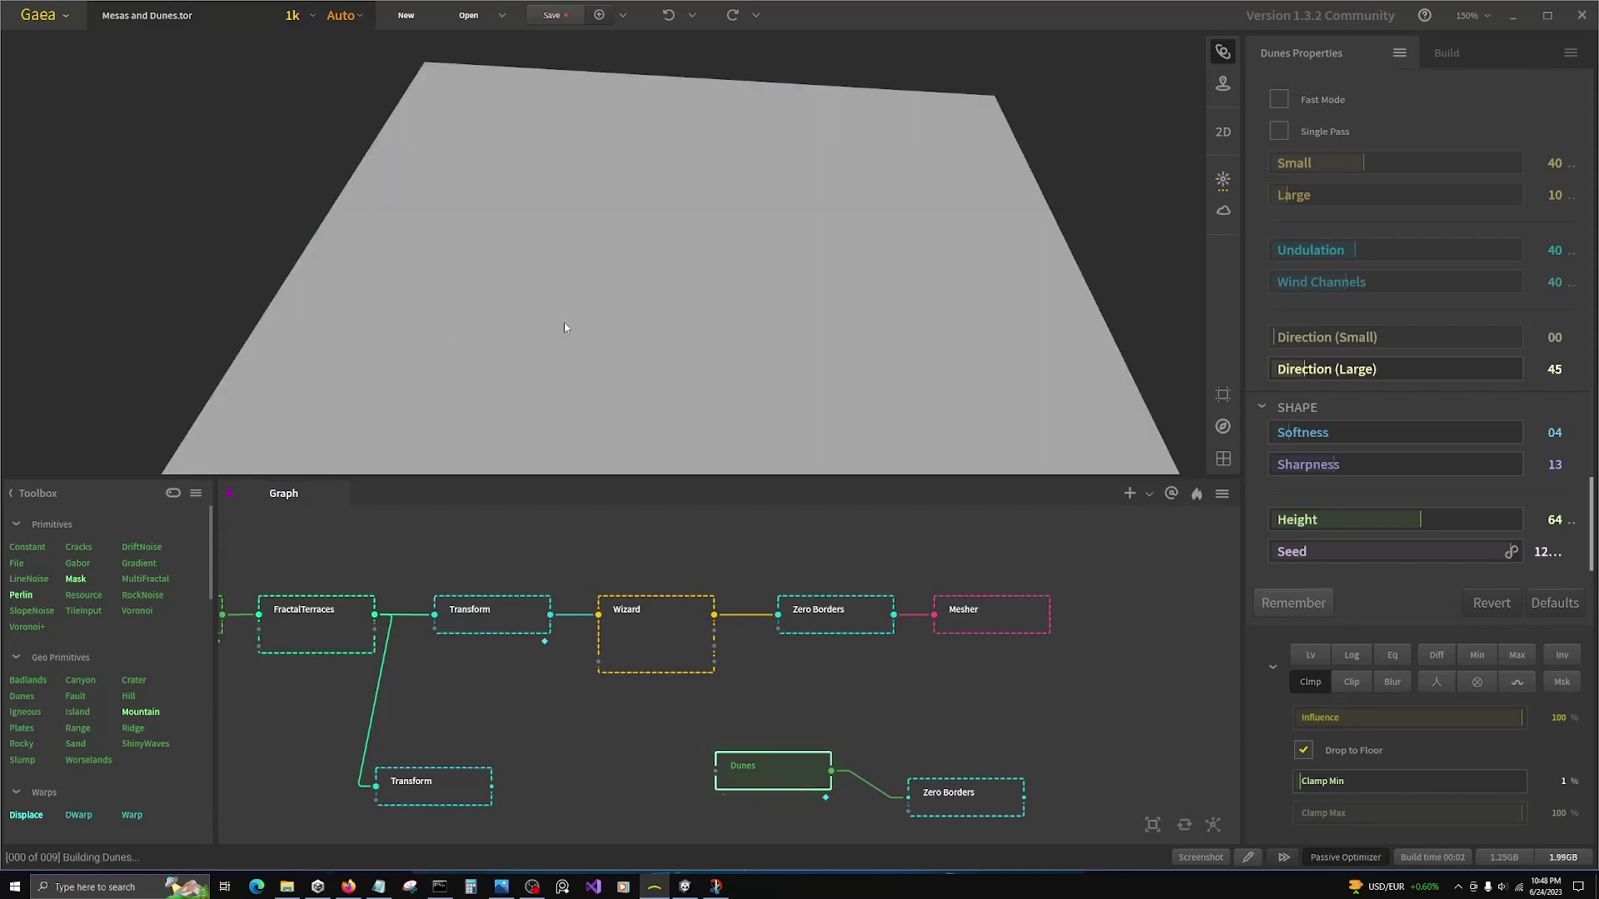
{"action": "left_click_drag", "start_coordinate": [564, 317], "coordinate": [592, 332]}
{"action": "scroll", "coordinate": [667, 373], "scroll_direction": "up", "scroll_amount": 5}
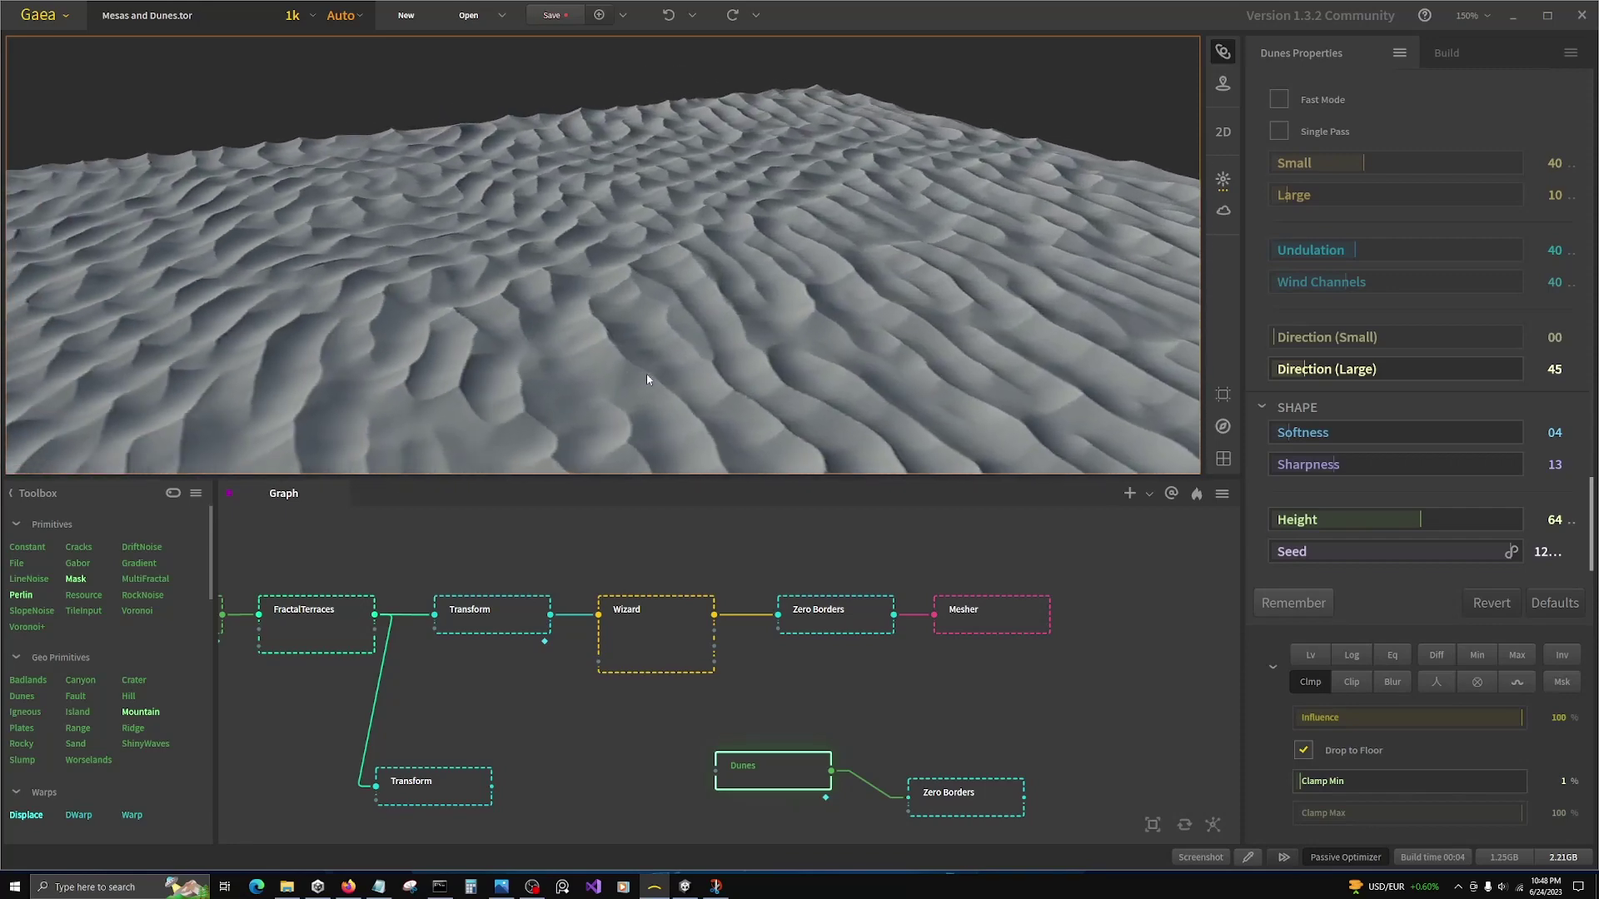
Step: Set the Dunes node's height to 50 and its softness to 11
{"action": "left_click", "coordinate": [1392, 523]}
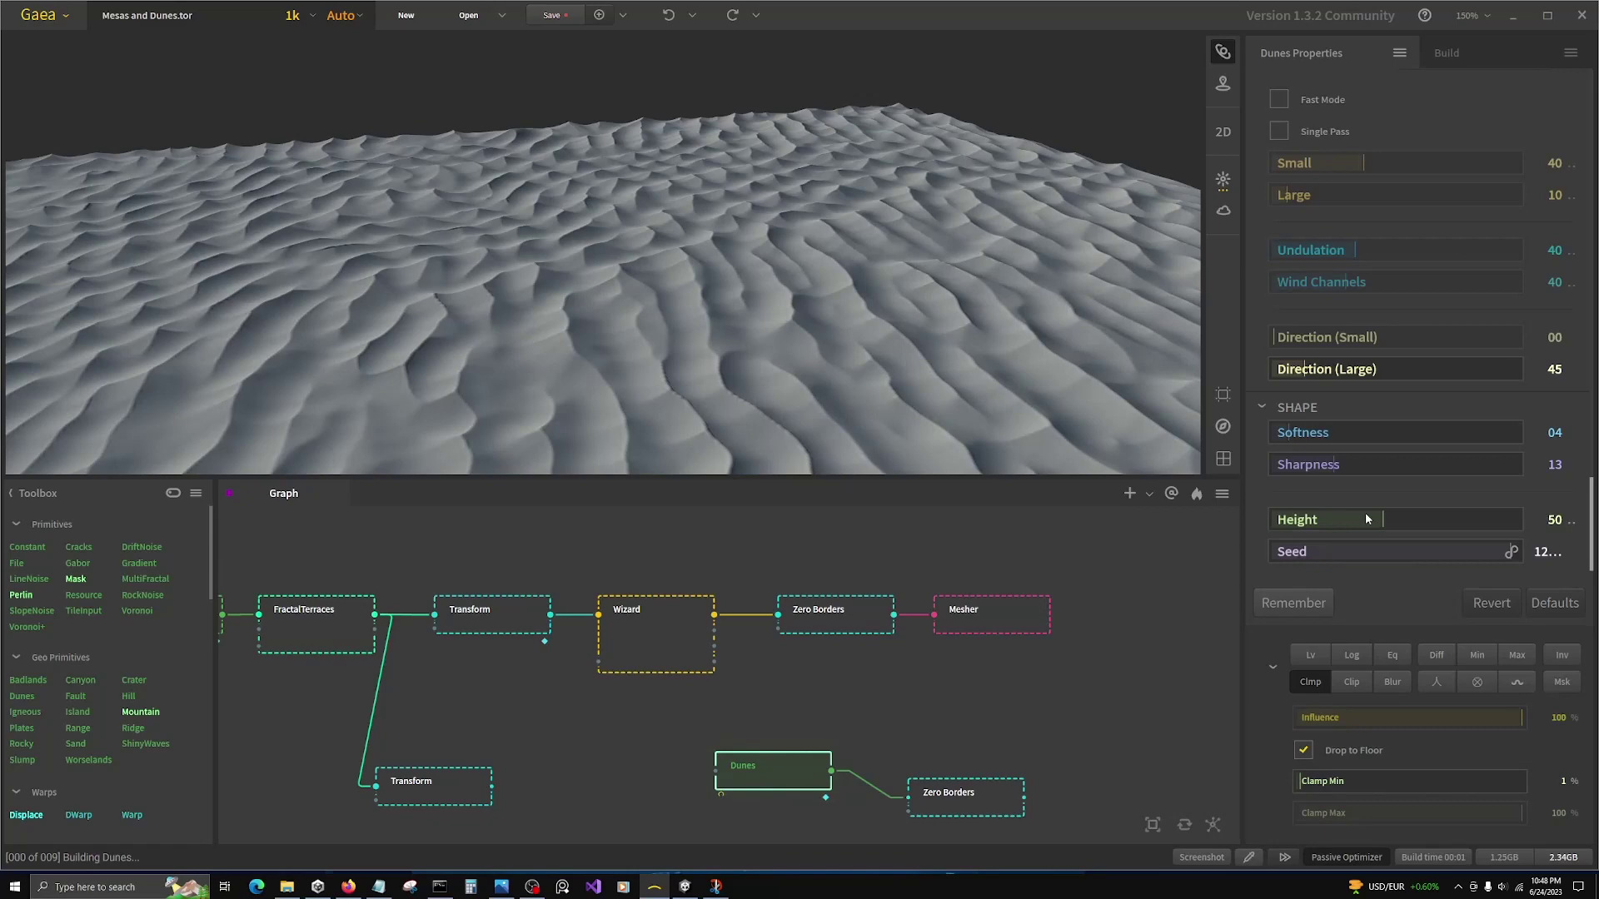
{"action": "left_click", "coordinate": [1323, 432]}
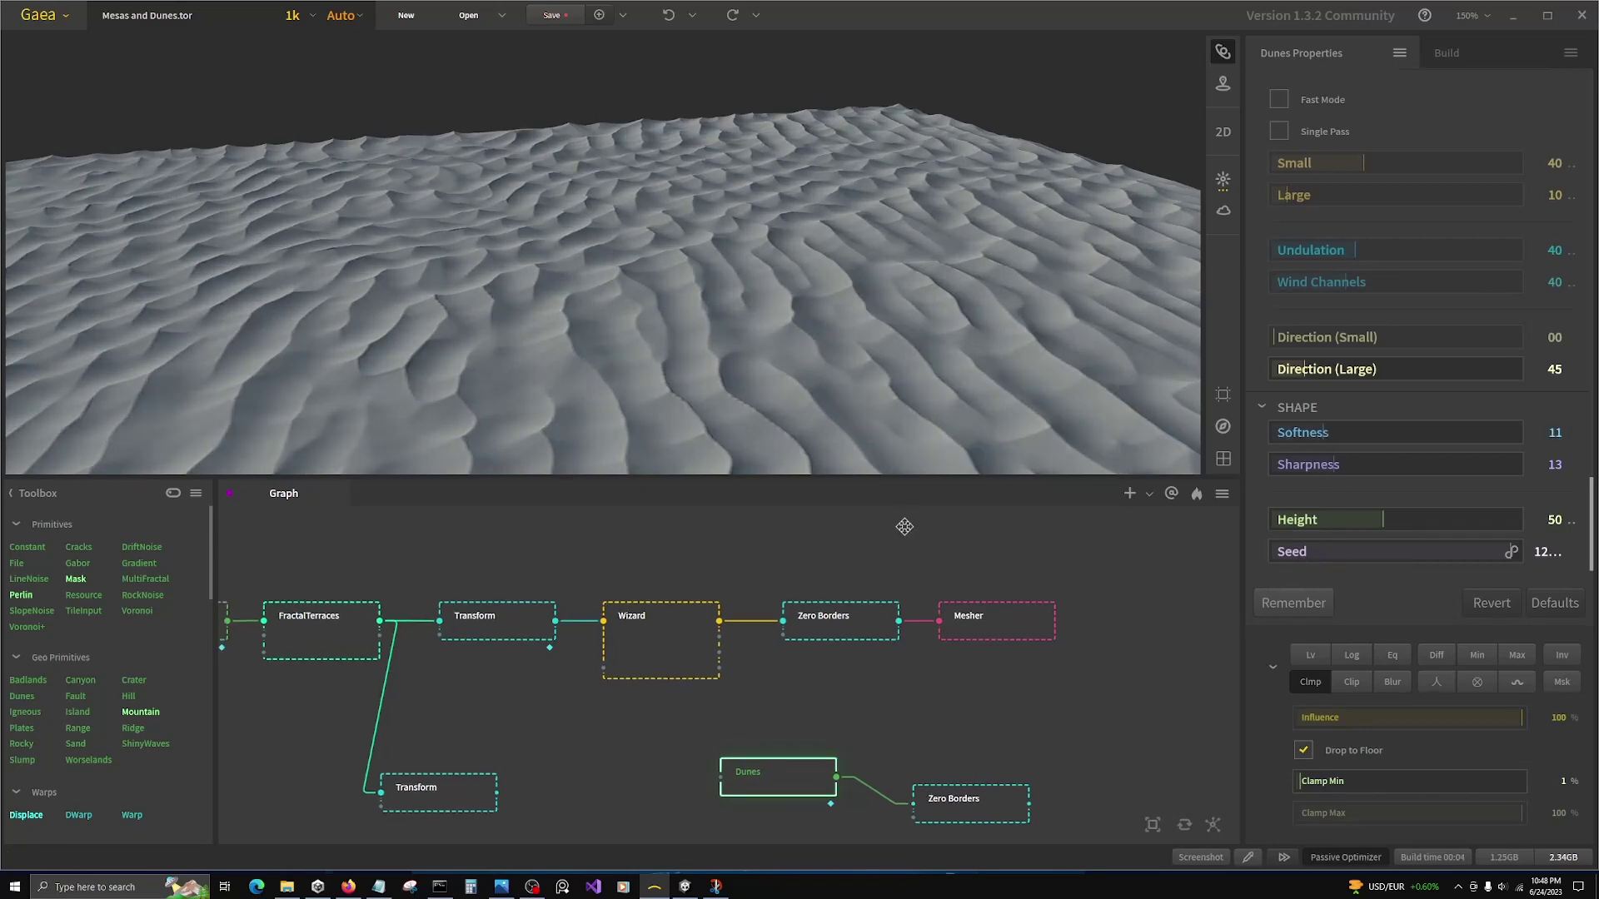
Step: Add a second Dunes node to the graph and place it directly above the existing Dunes node
{"action": "middle_click_drag", "start_coordinate": [904, 524], "coordinate": [1067, 489]}
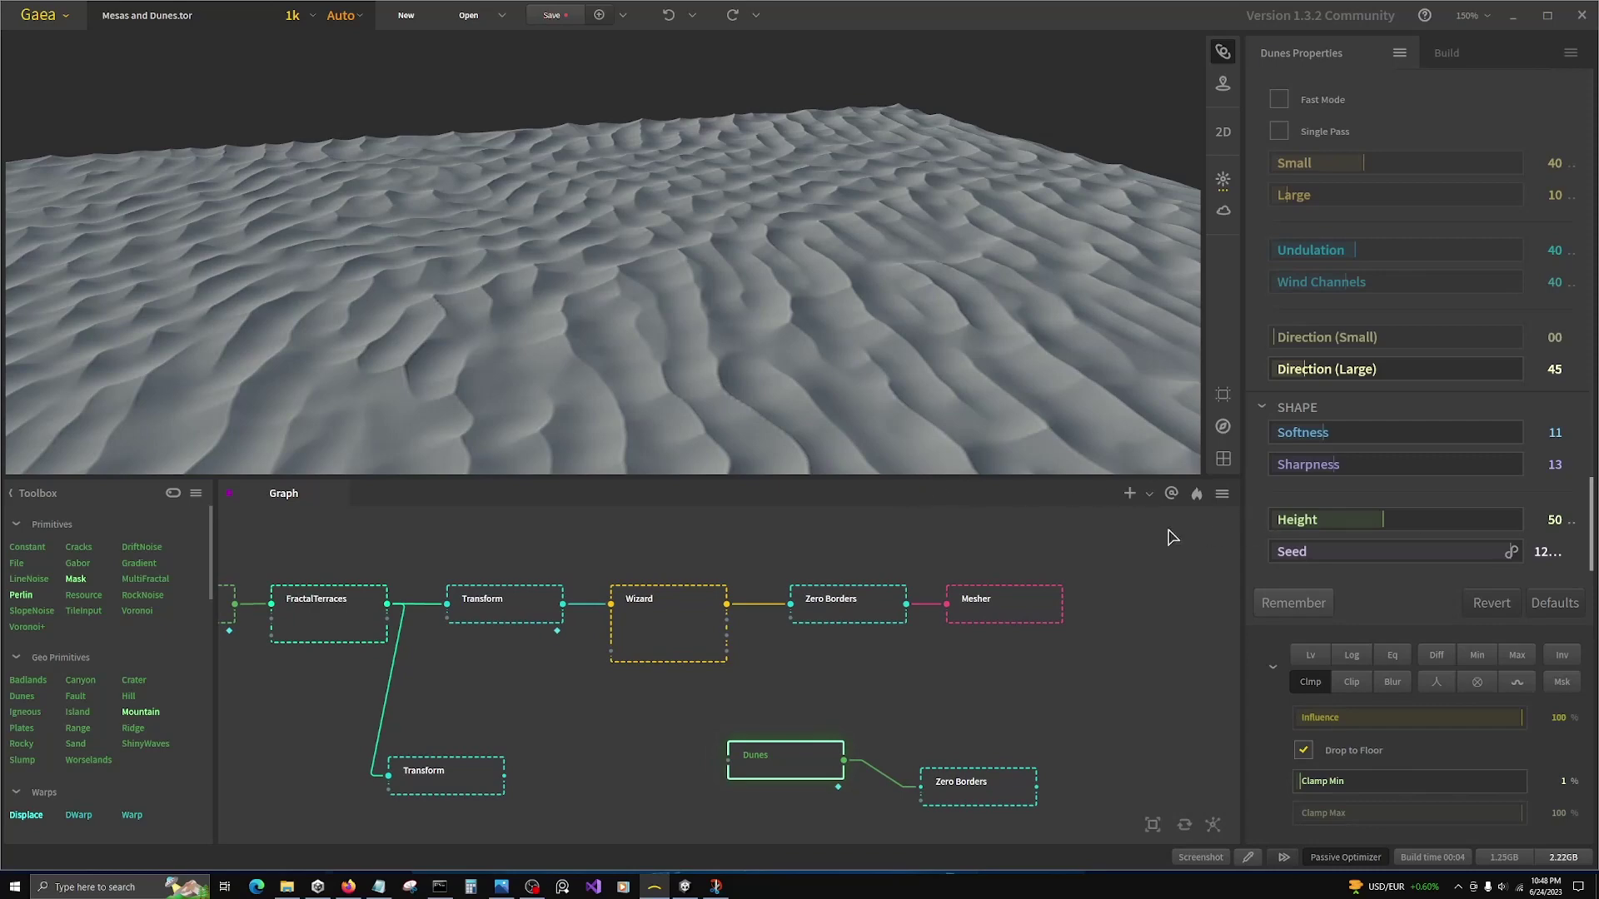
{"action": "left_click", "coordinate": [732, 553]}
{"action": "scroll", "coordinate": [732, 553], "scroll_direction": "down", "scroll_amount": 1}
{"action": "scroll", "coordinate": [1032, 664], "scroll_direction": "up", "scroll_amount": 2}
{"action": "left_click", "coordinate": [681, 764]}
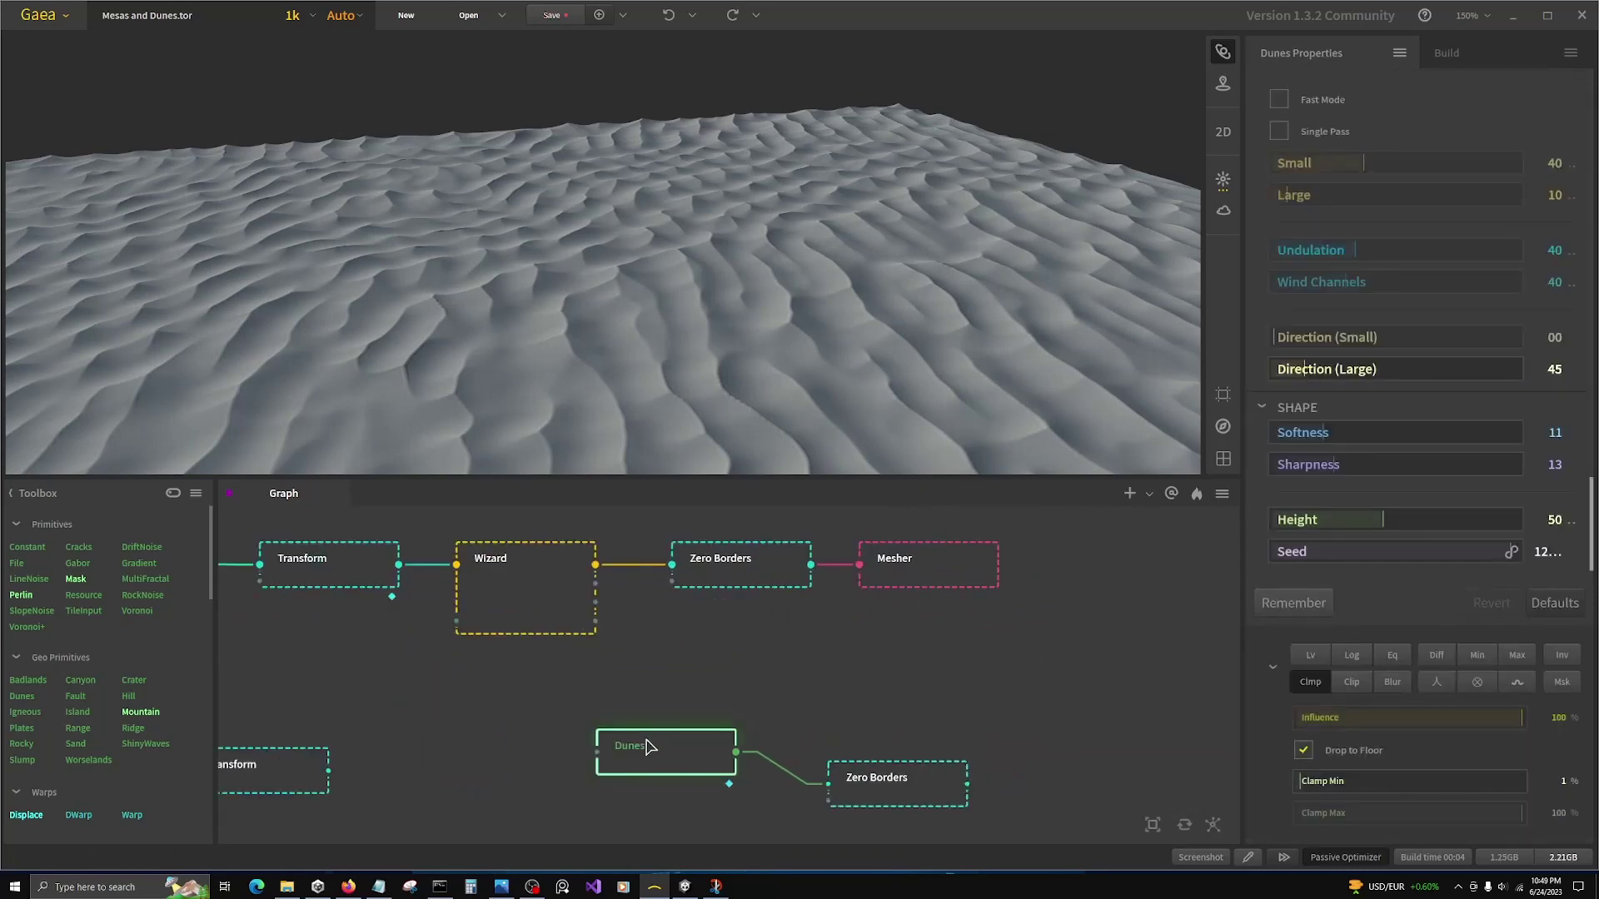
{"action": "left_click", "coordinate": [619, 681]}
{"action": "right_click", "coordinate": [619, 682]}
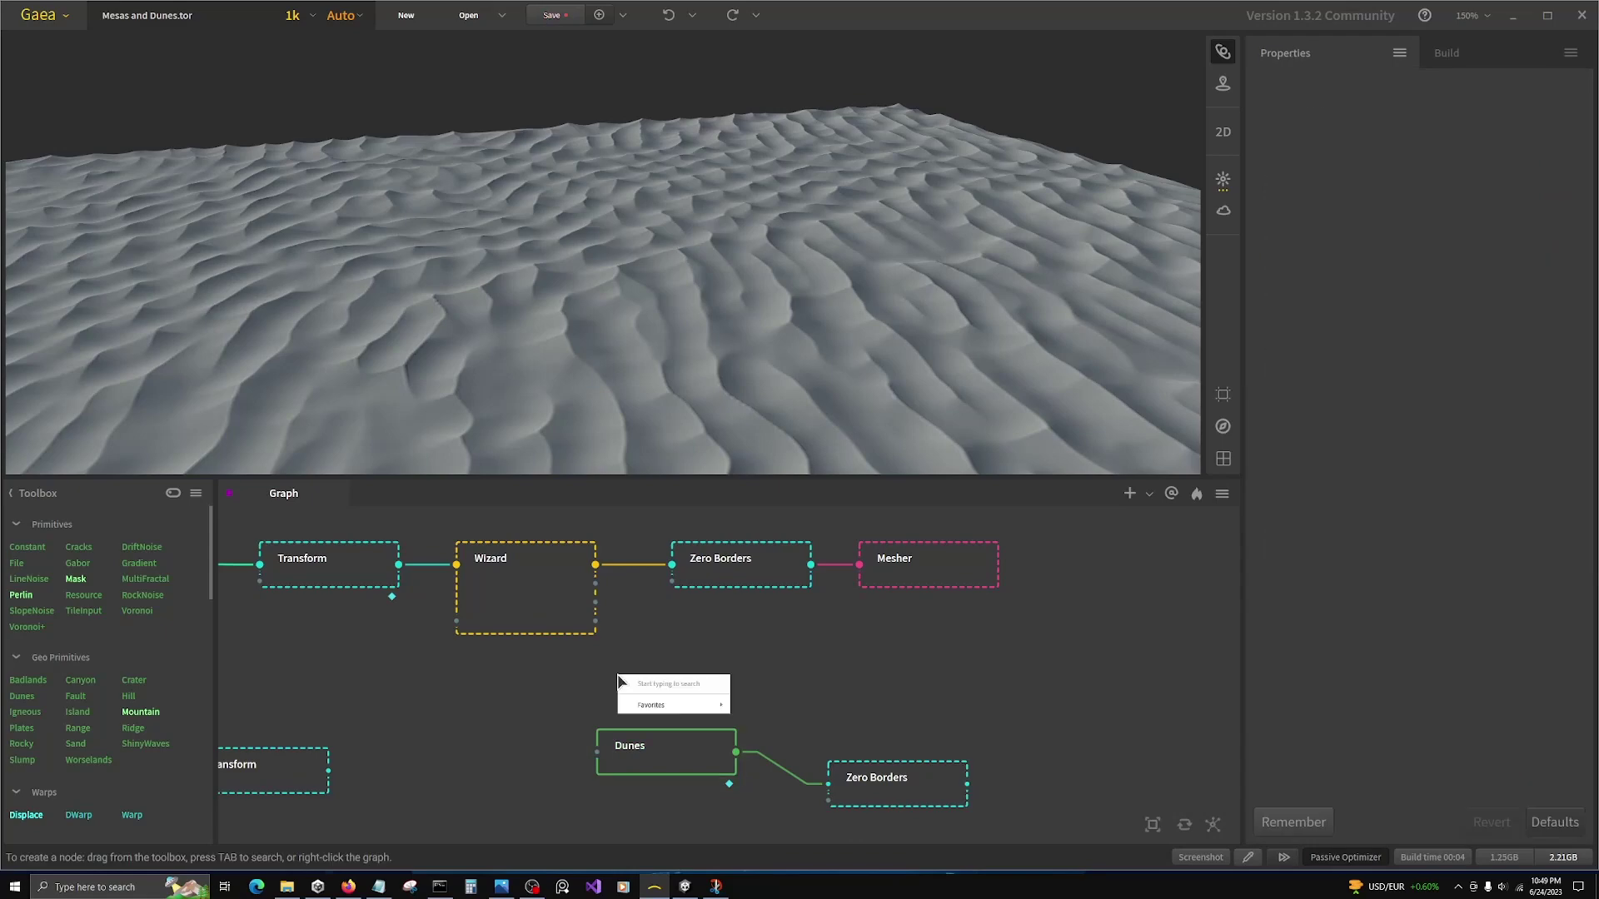
{"action": "type", "text": "sand"}
{"action": "key", "text": "Escape"}
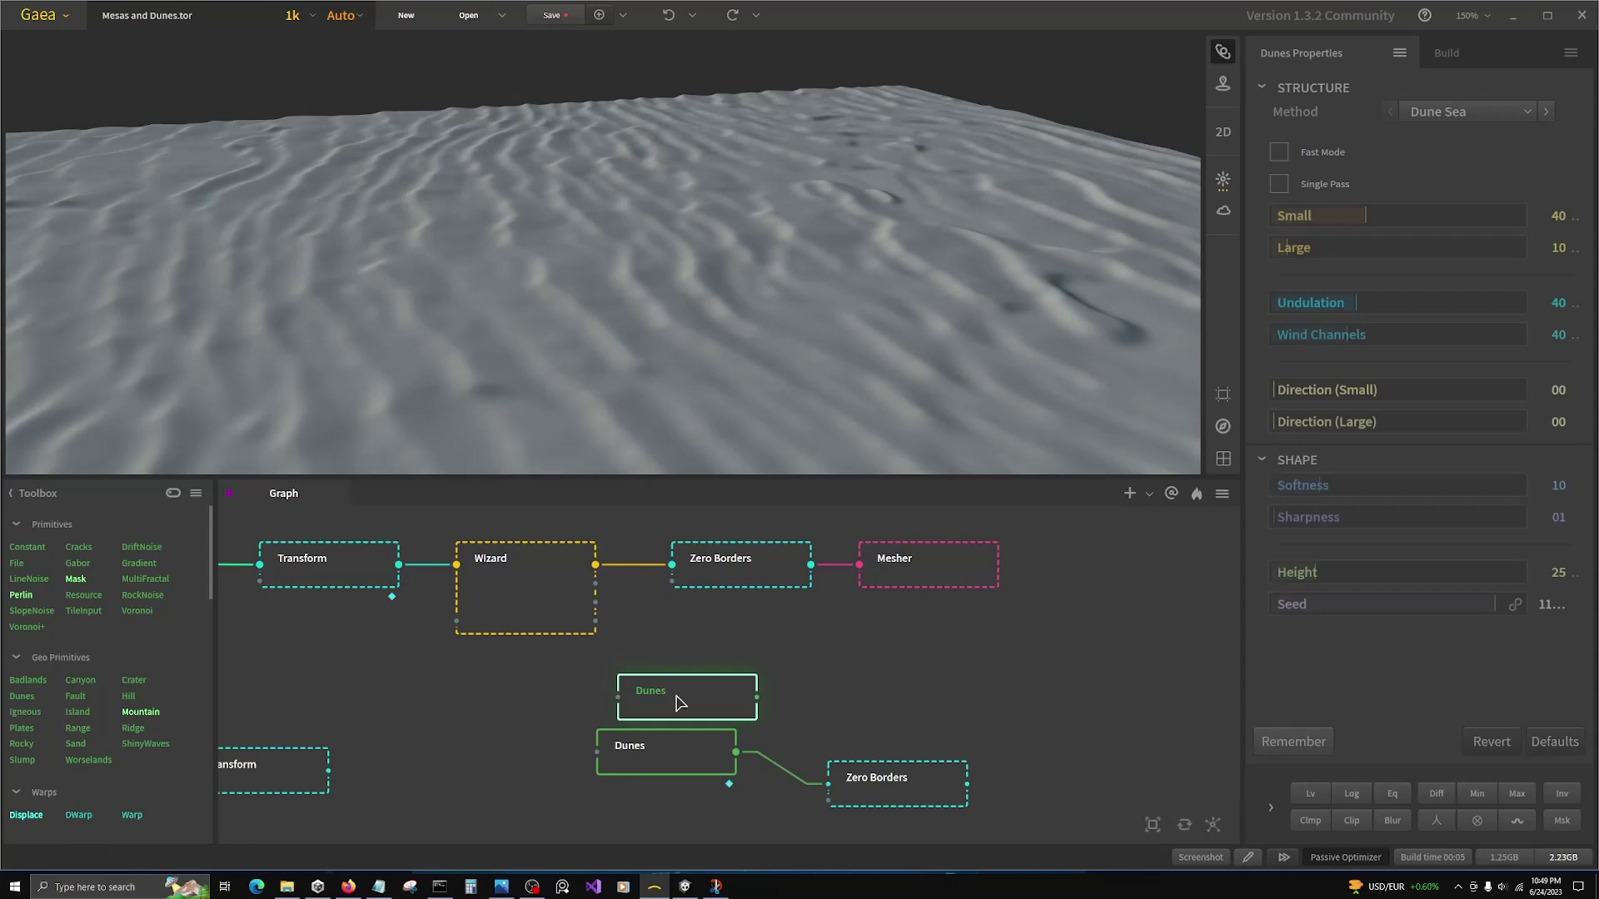
{"action": "left_click_drag", "start_coordinate": [679, 702], "coordinate": [658, 710]}
Step: Compare the terrain and properties of the two Dunes nodes and set the new node's sharpness to 14
{"action": "left_click", "coordinate": [686, 748]}
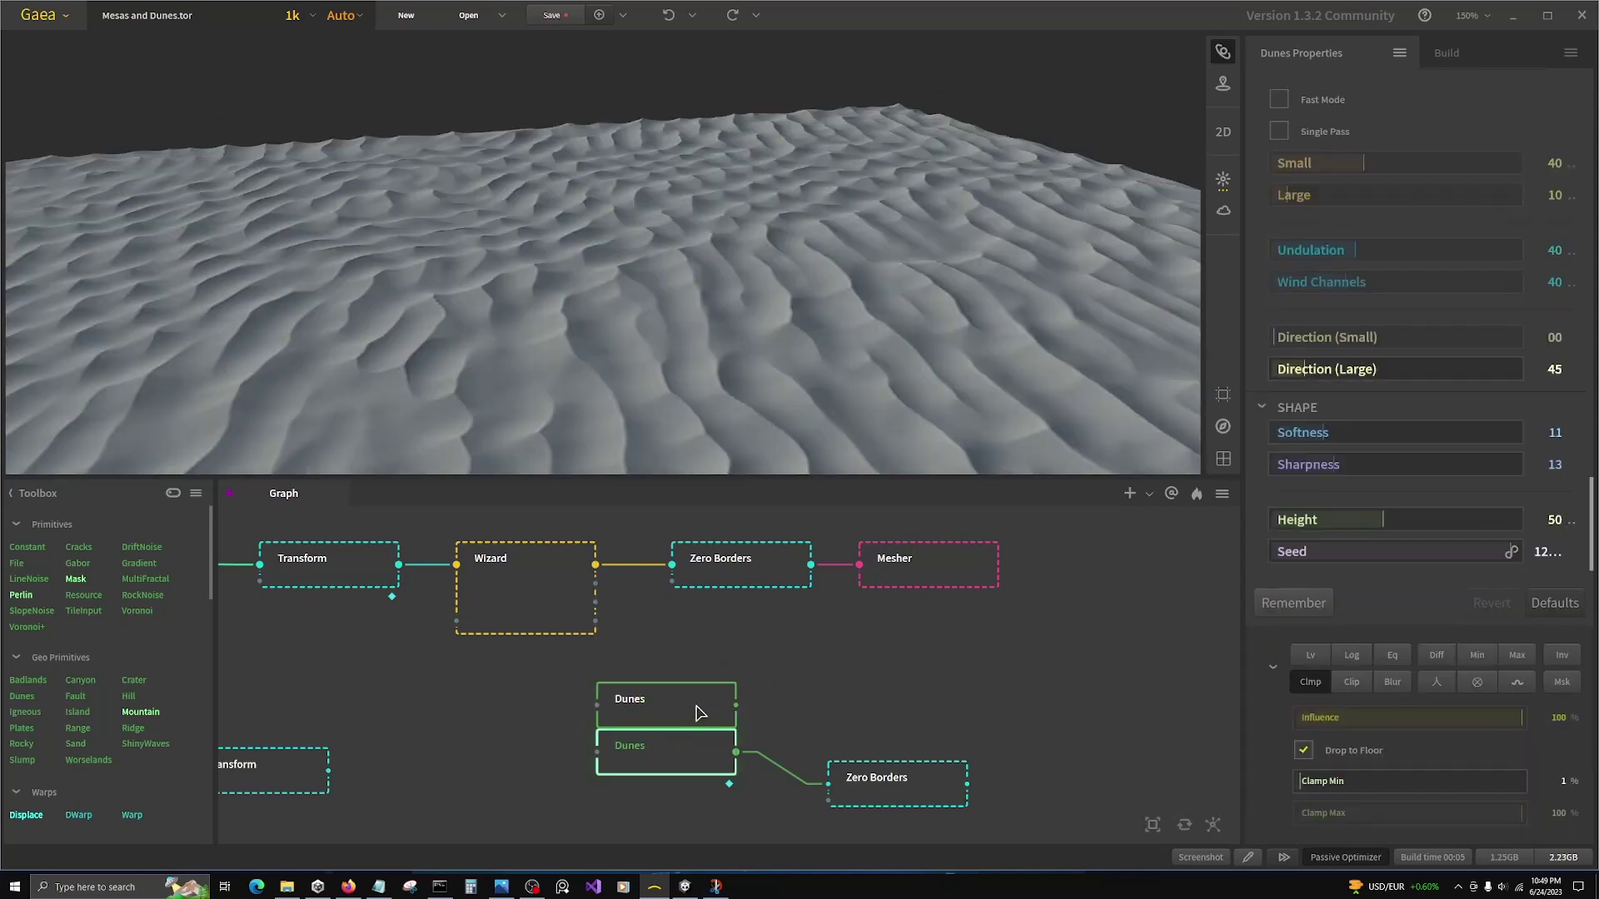
{"action": "left_click", "coordinate": [698, 714]}
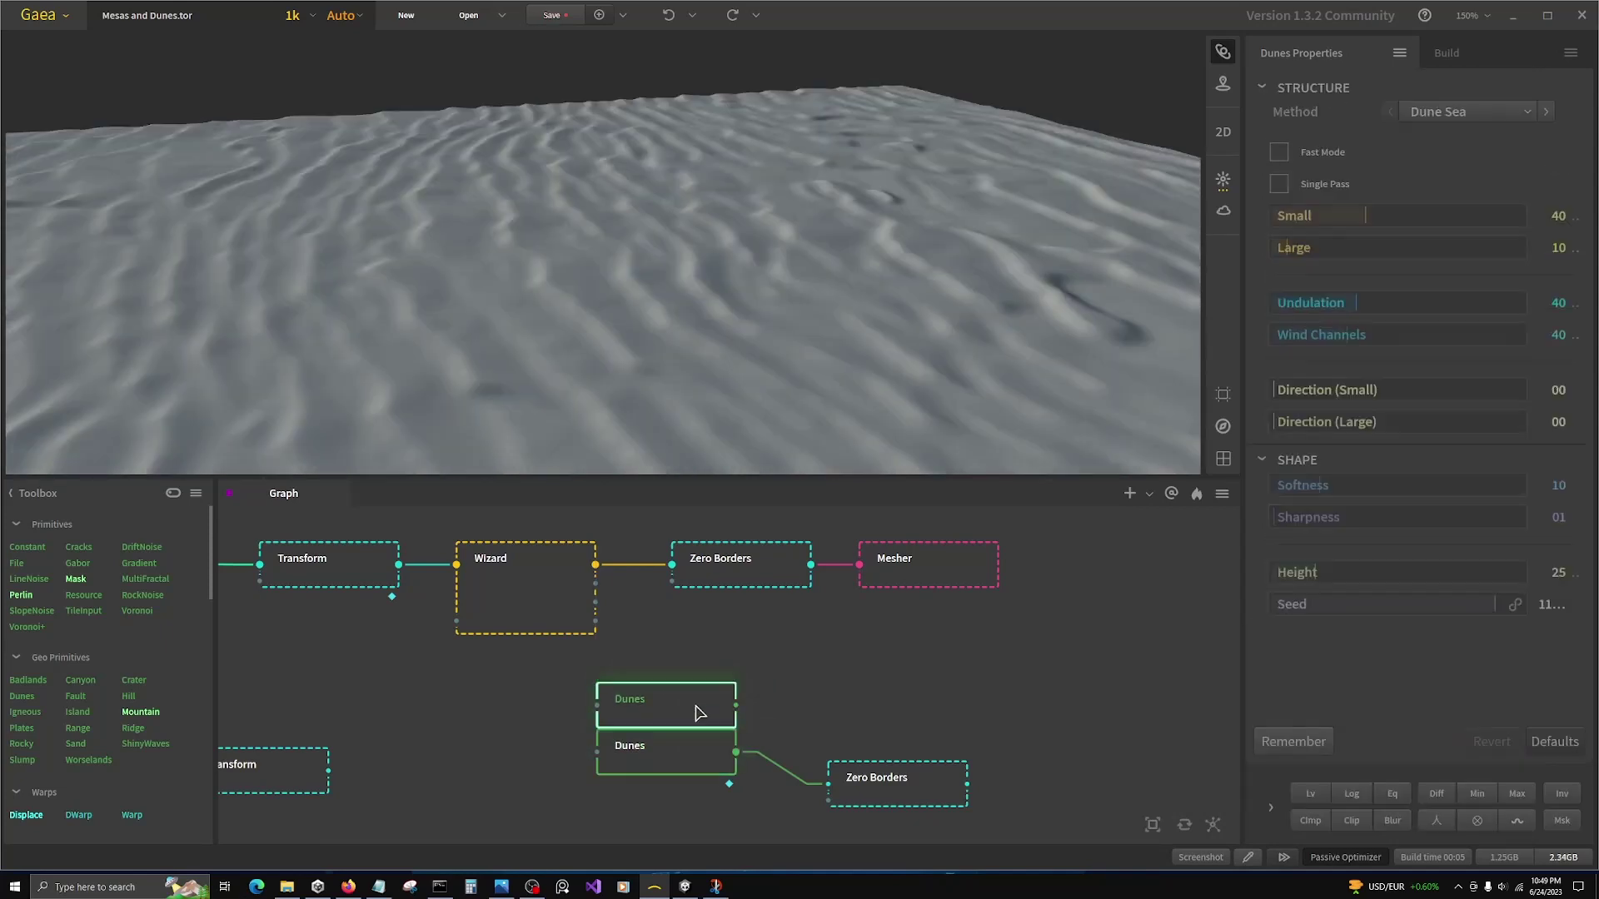
{"action": "left_click", "coordinate": [698, 740]}
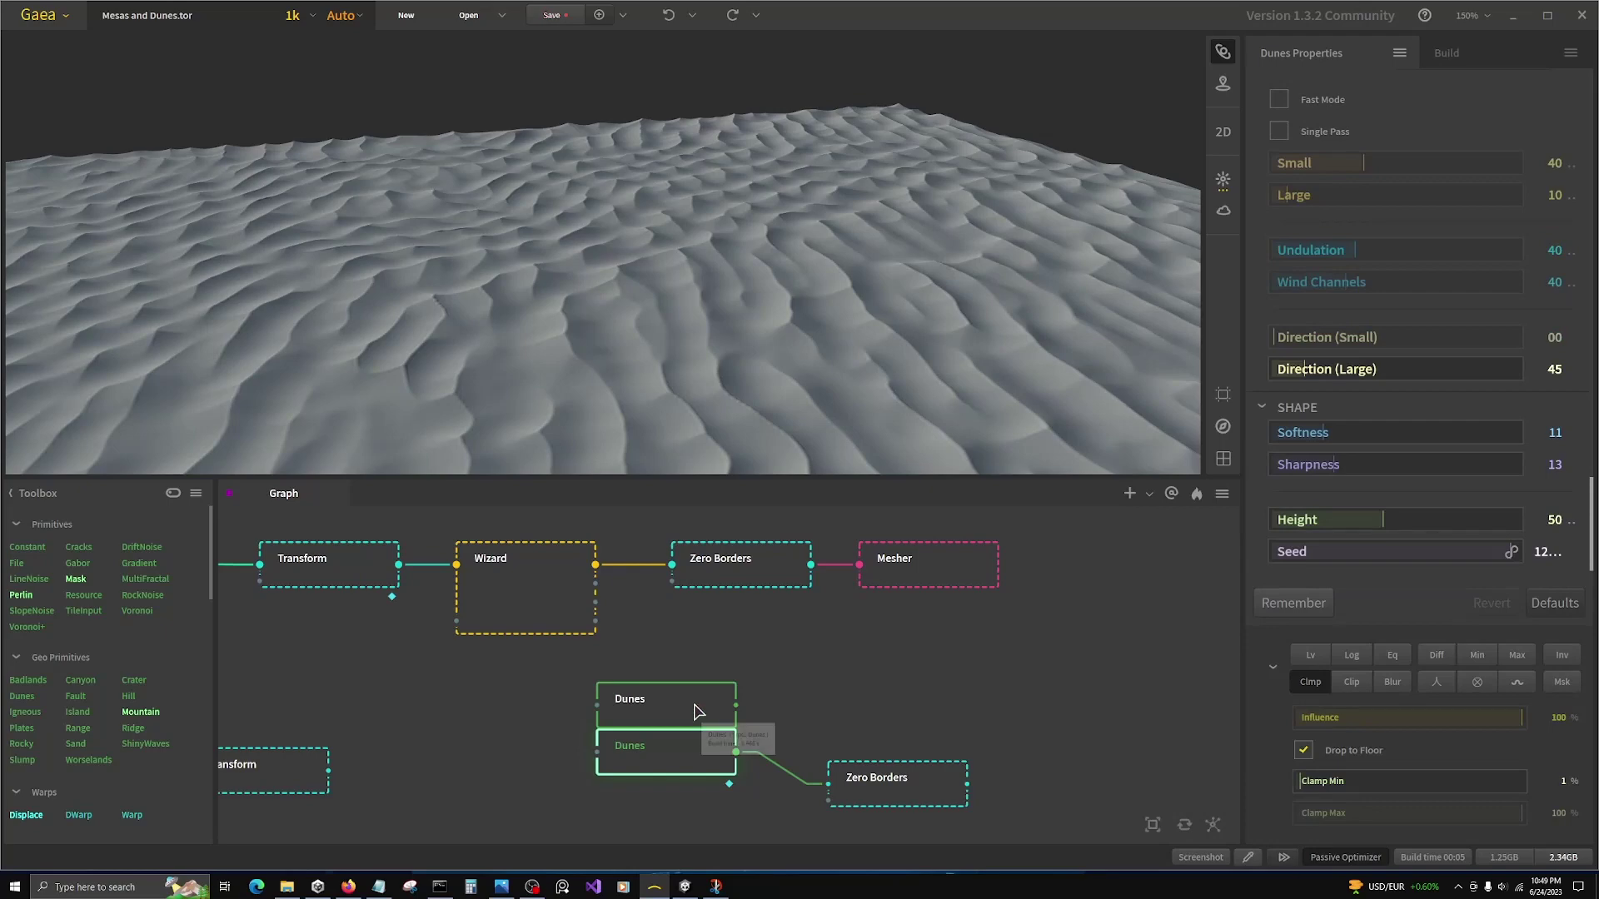
{"action": "left_click", "coordinate": [698, 712]}
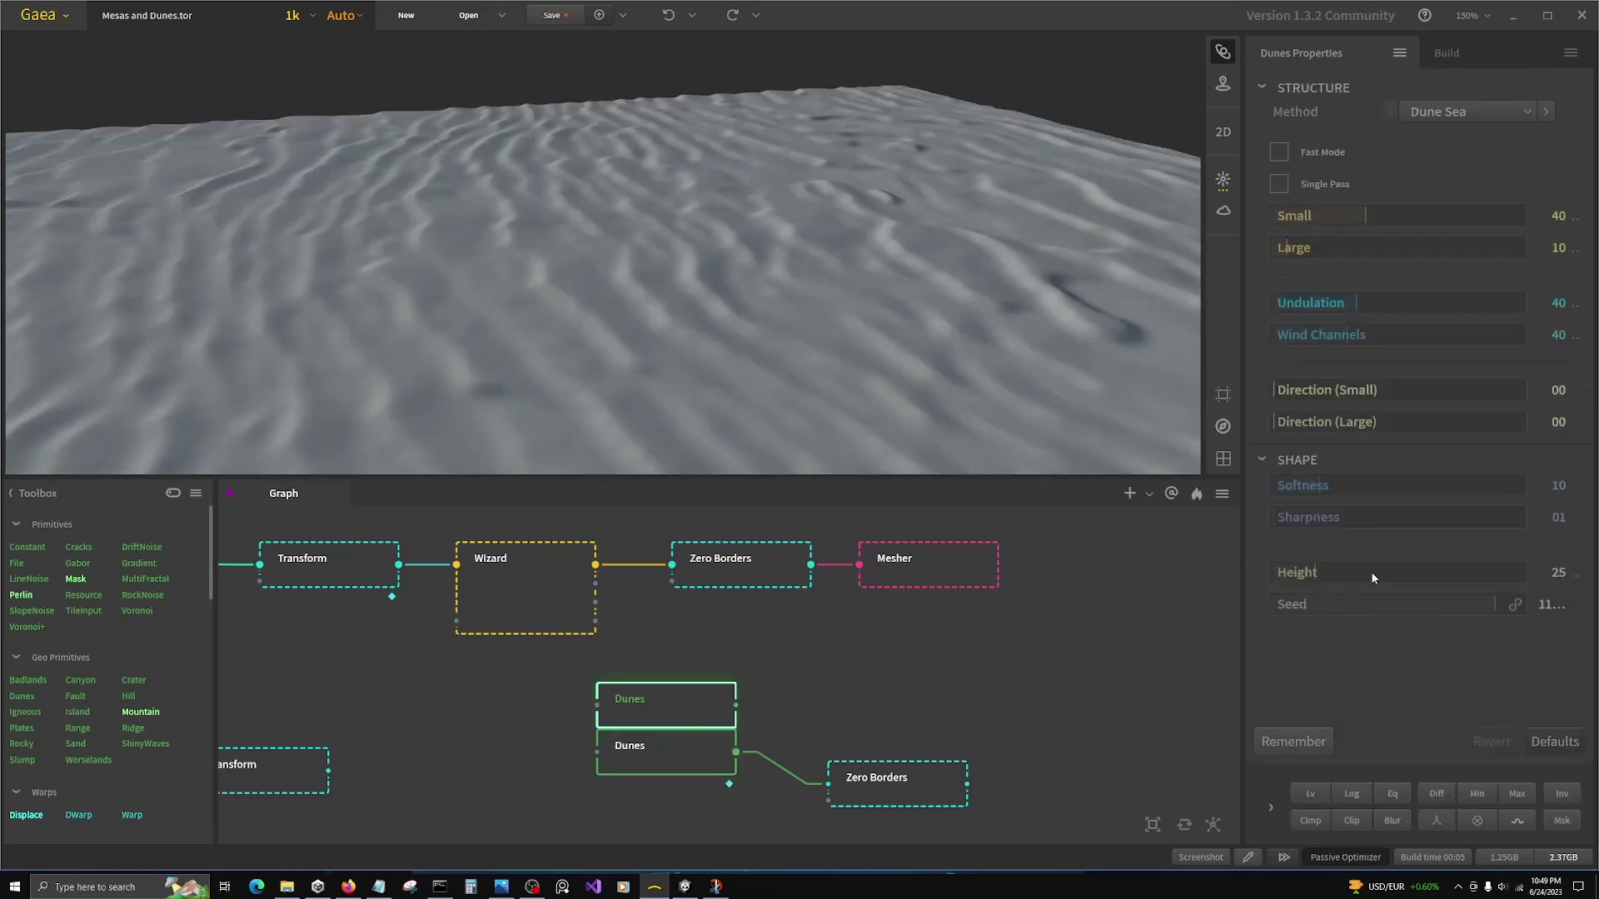
{"action": "left_click", "coordinate": [1341, 517]}
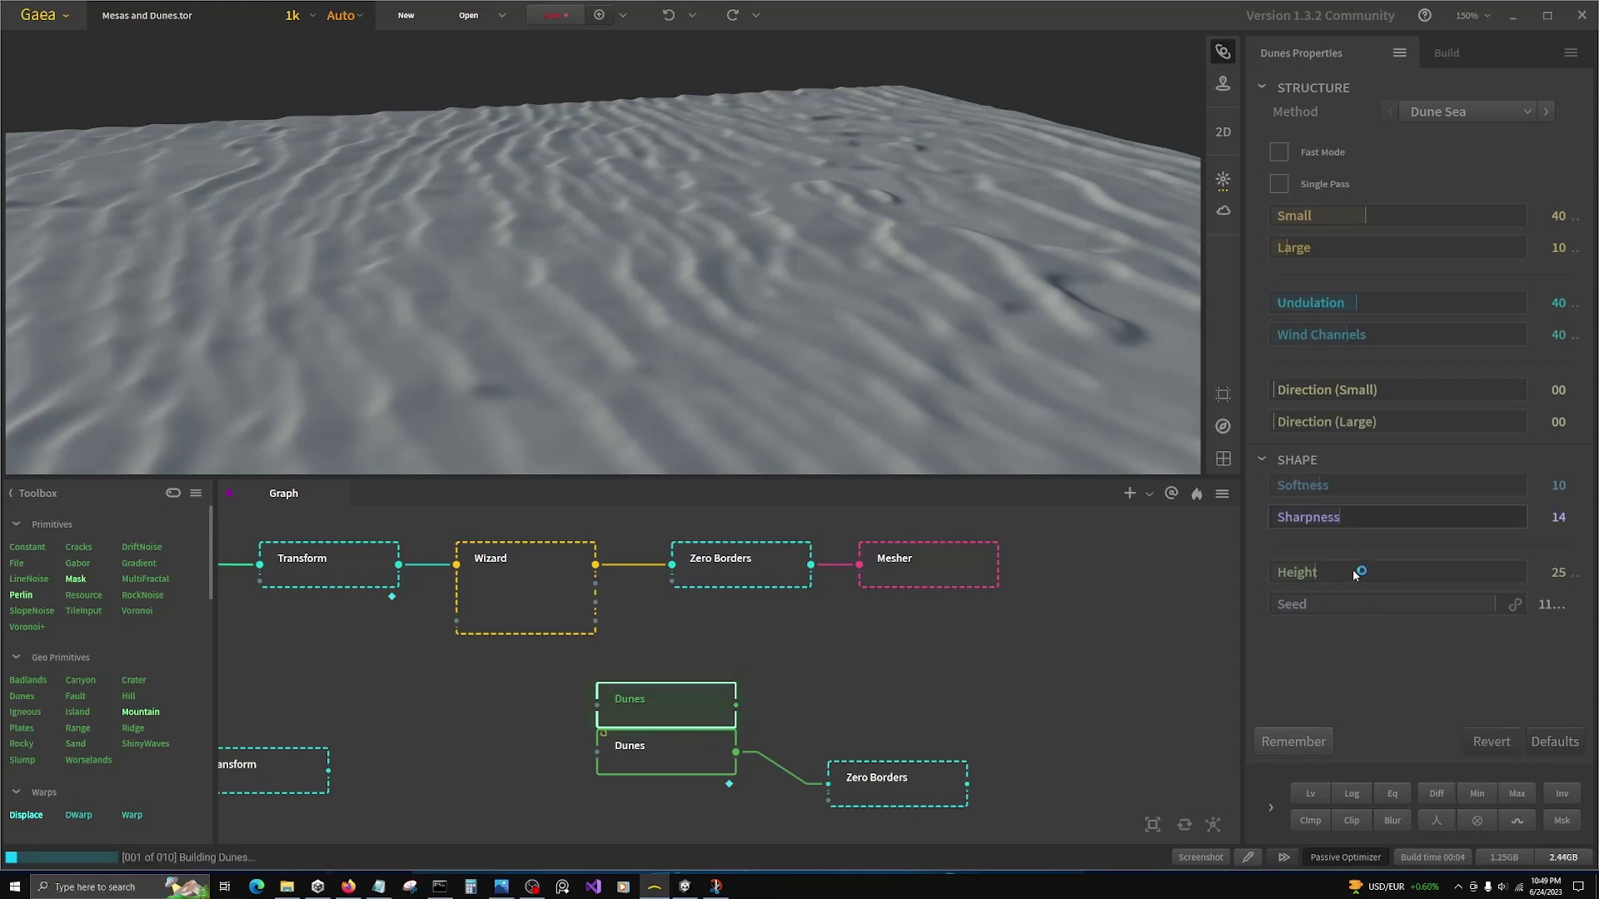
Step: Set the upper Dunes node's height to 39 and check the dune shapes in the preview
{"action": "left_click", "coordinate": [1352, 572]}
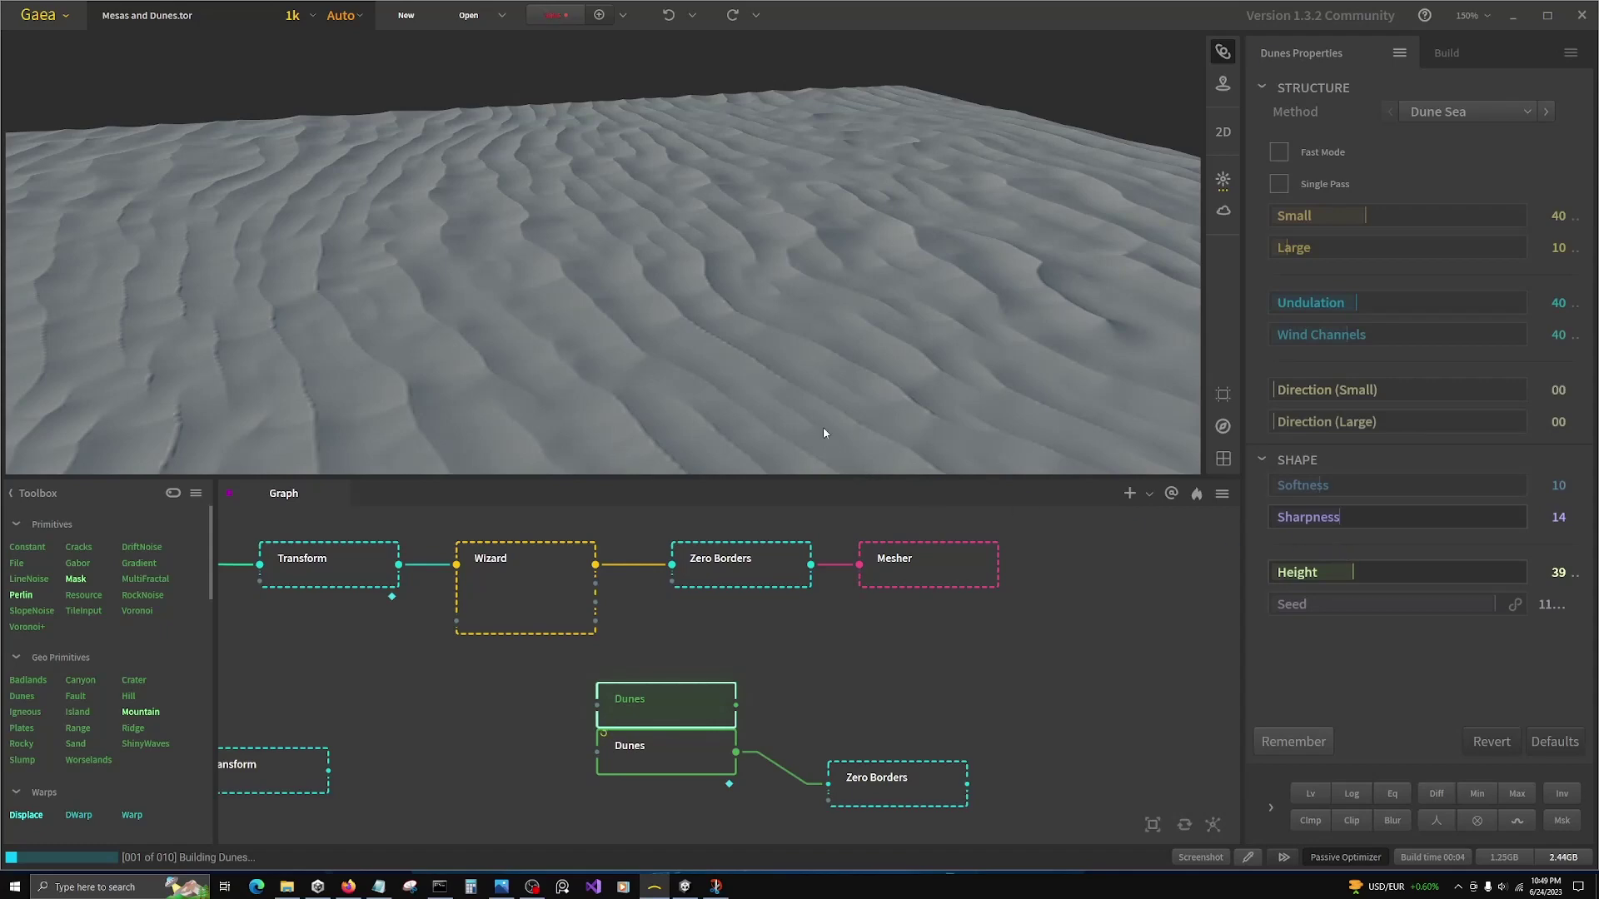
{"action": "left_click_drag", "start_coordinate": [836, 438], "coordinate": [786, 308]}
{"action": "scroll", "coordinate": [595, 645], "scroll_direction": "down", "scroll_amount": 2}
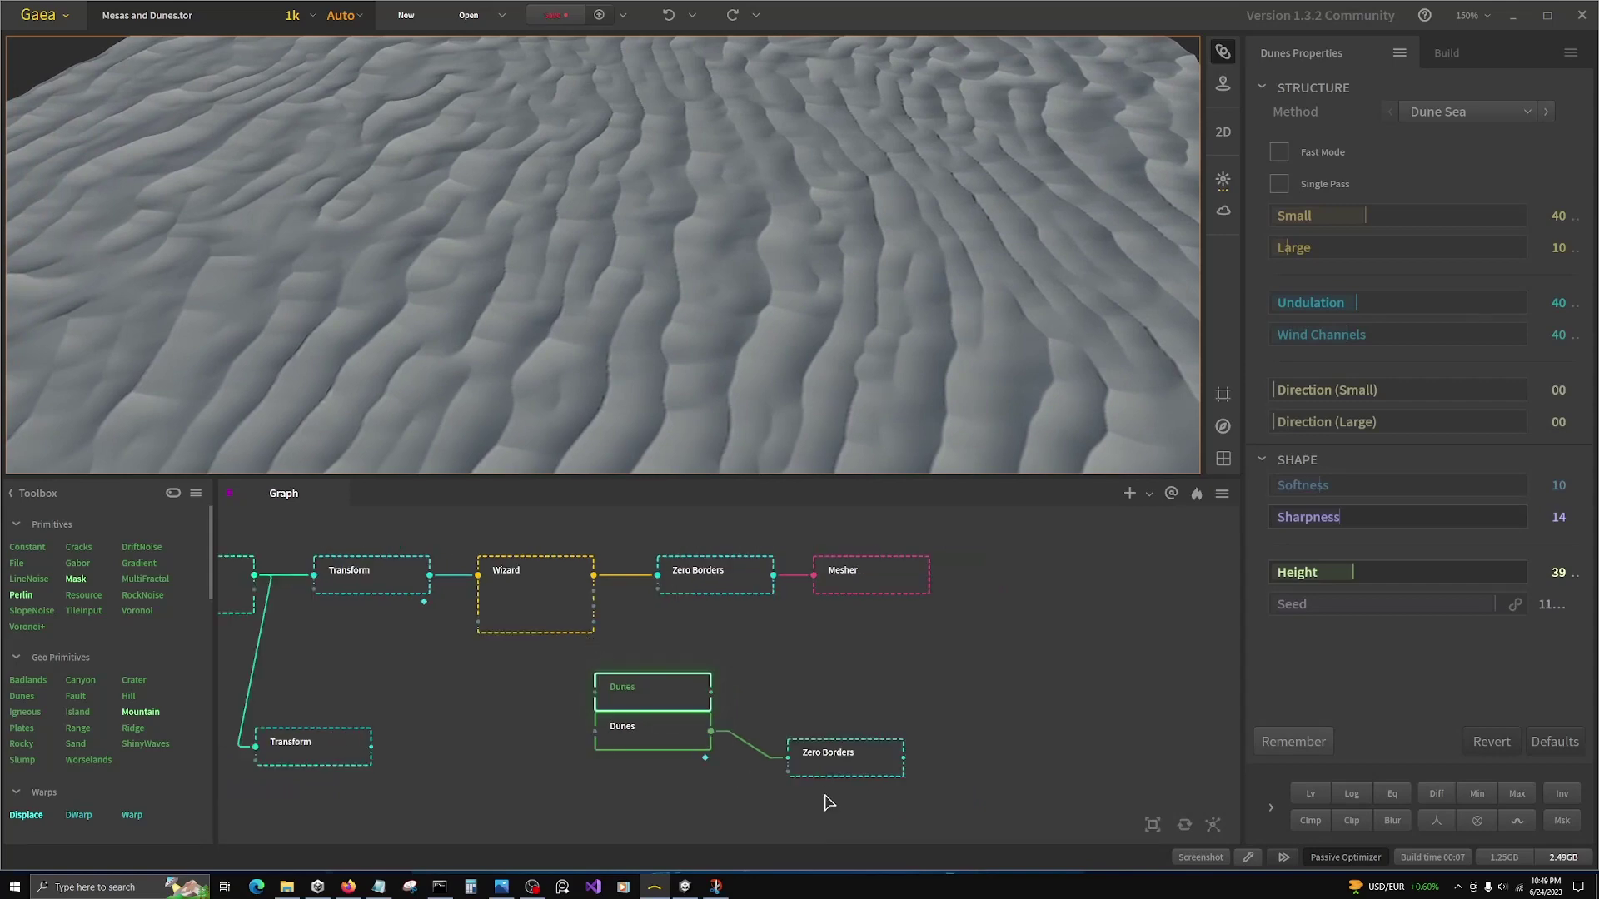
Step: Reposition the lower Zero Borders node and feed it from the upper Dunes node instead of the lower one
{"action": "left_click_drag", "start_coordinate": [821, 758], "coordinate": [846, 693]}
{"action": "left_click_drag", "start_coordinate": [710, 692], "coordinate": [865, 741]}
{"action": "left_click_drag", "start_coordinate": [732, 432], "coordinate": [691, 466]}
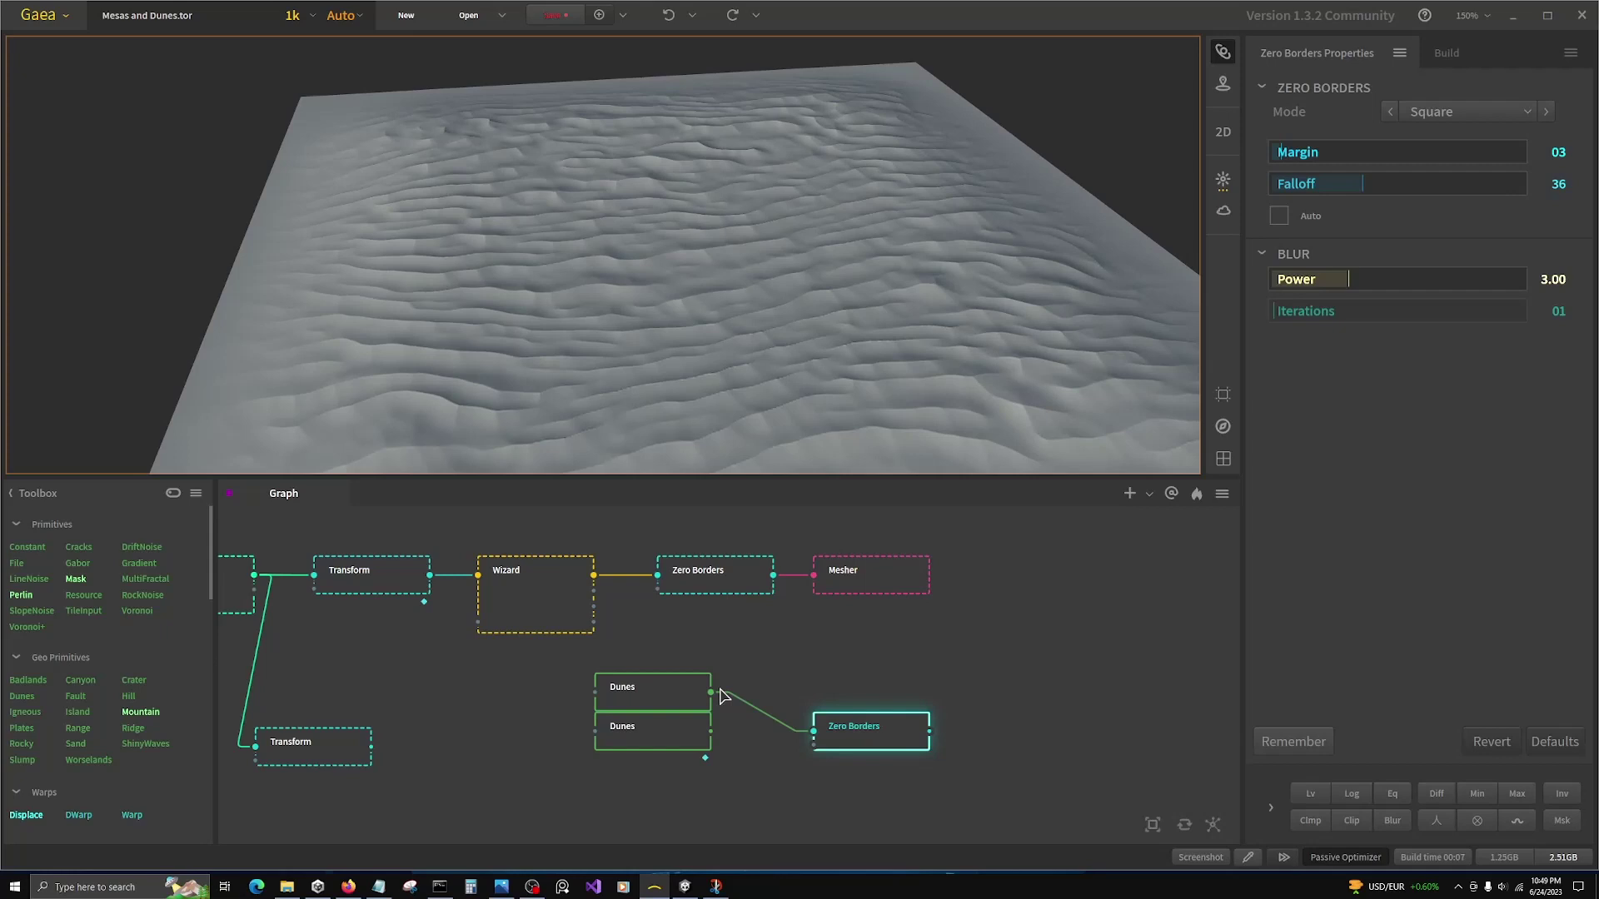
Step: Combine the outputs of the upper Dunes node and its Zero Borders node in a new Combine node and inspect the blended terrain
{"action": "left_click_drag", "start_coordinate": [712, 692], "coordinate": [930, 732]}
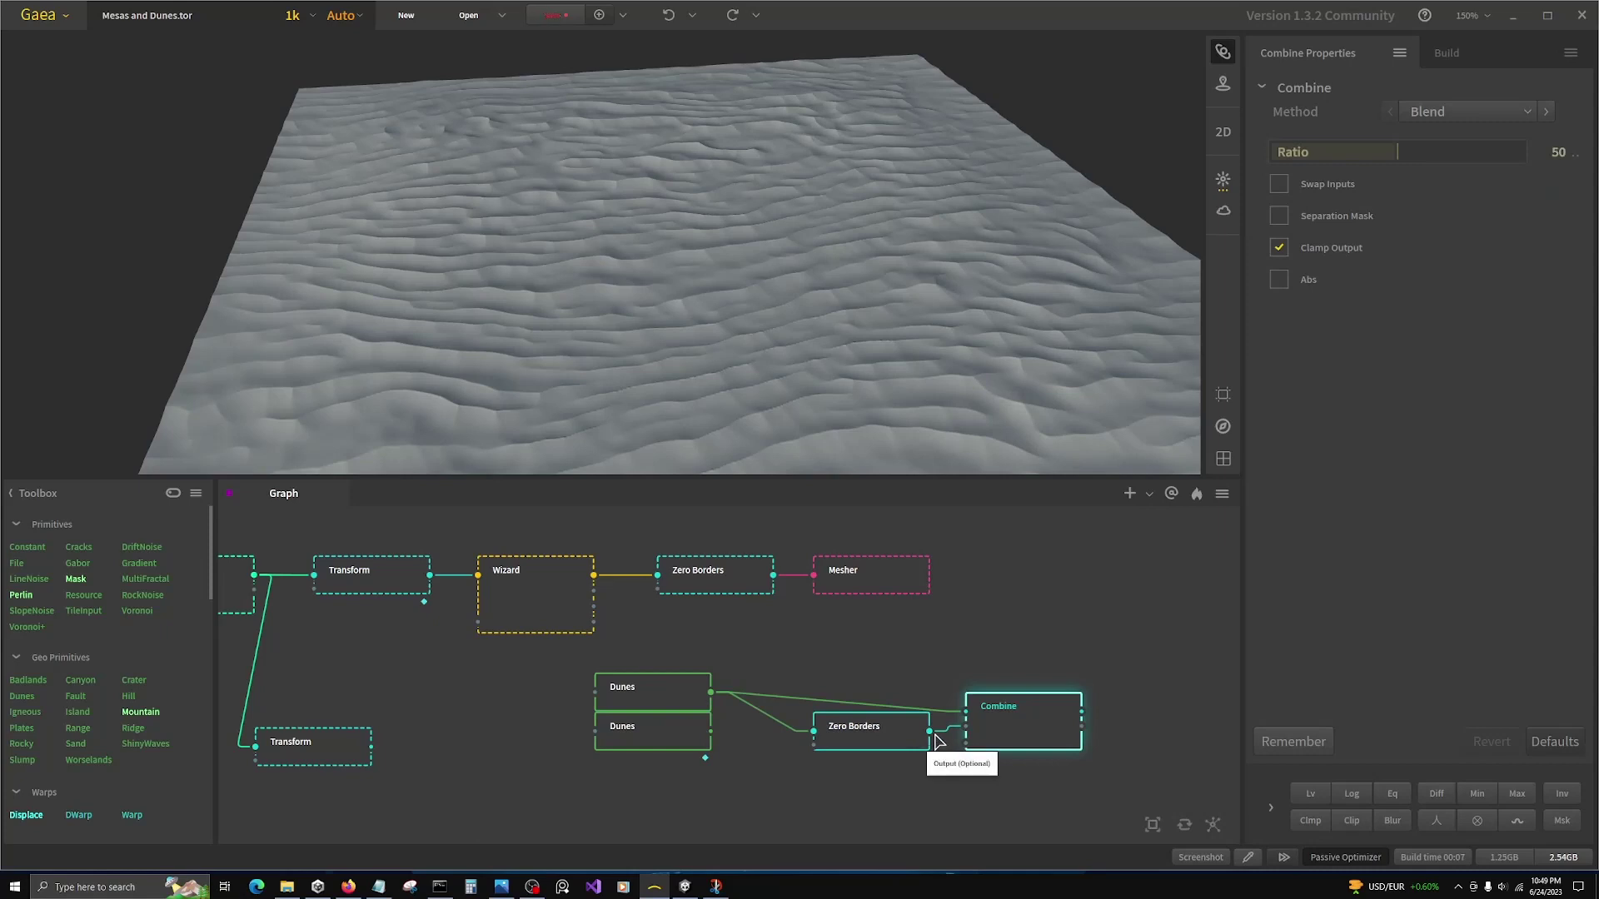
{"action": "left_click_drag", "start_coordinate": [911, 319], "coordinate": [867, 421]}
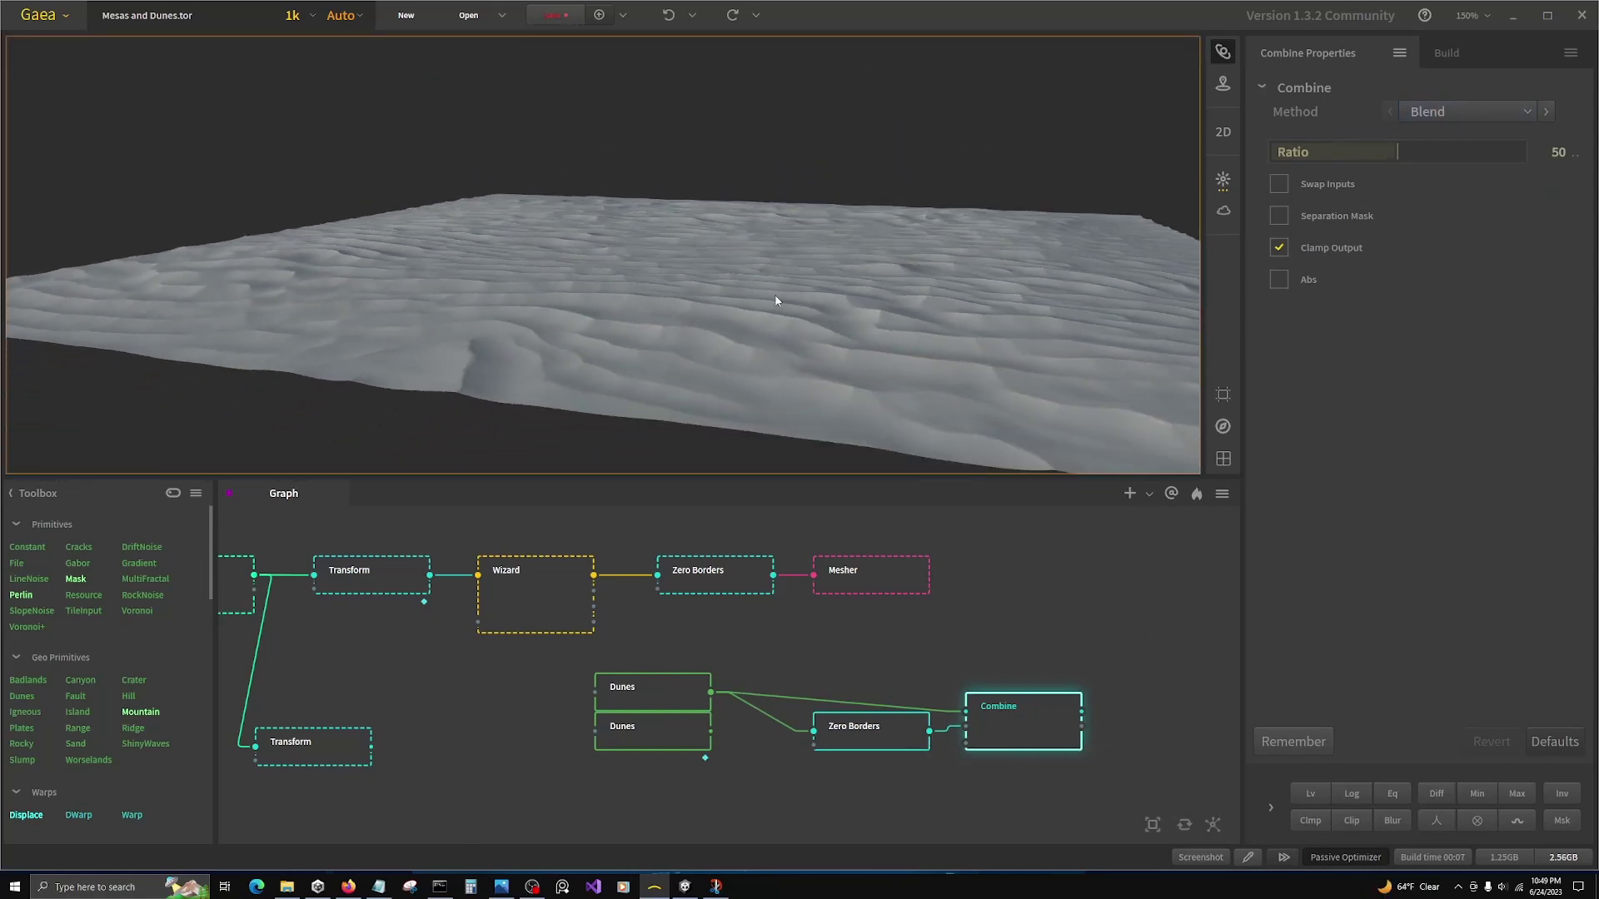
{"action": "left_click_drag", "start_coordinate": [776, 301], "coordinate": [828, 300]}
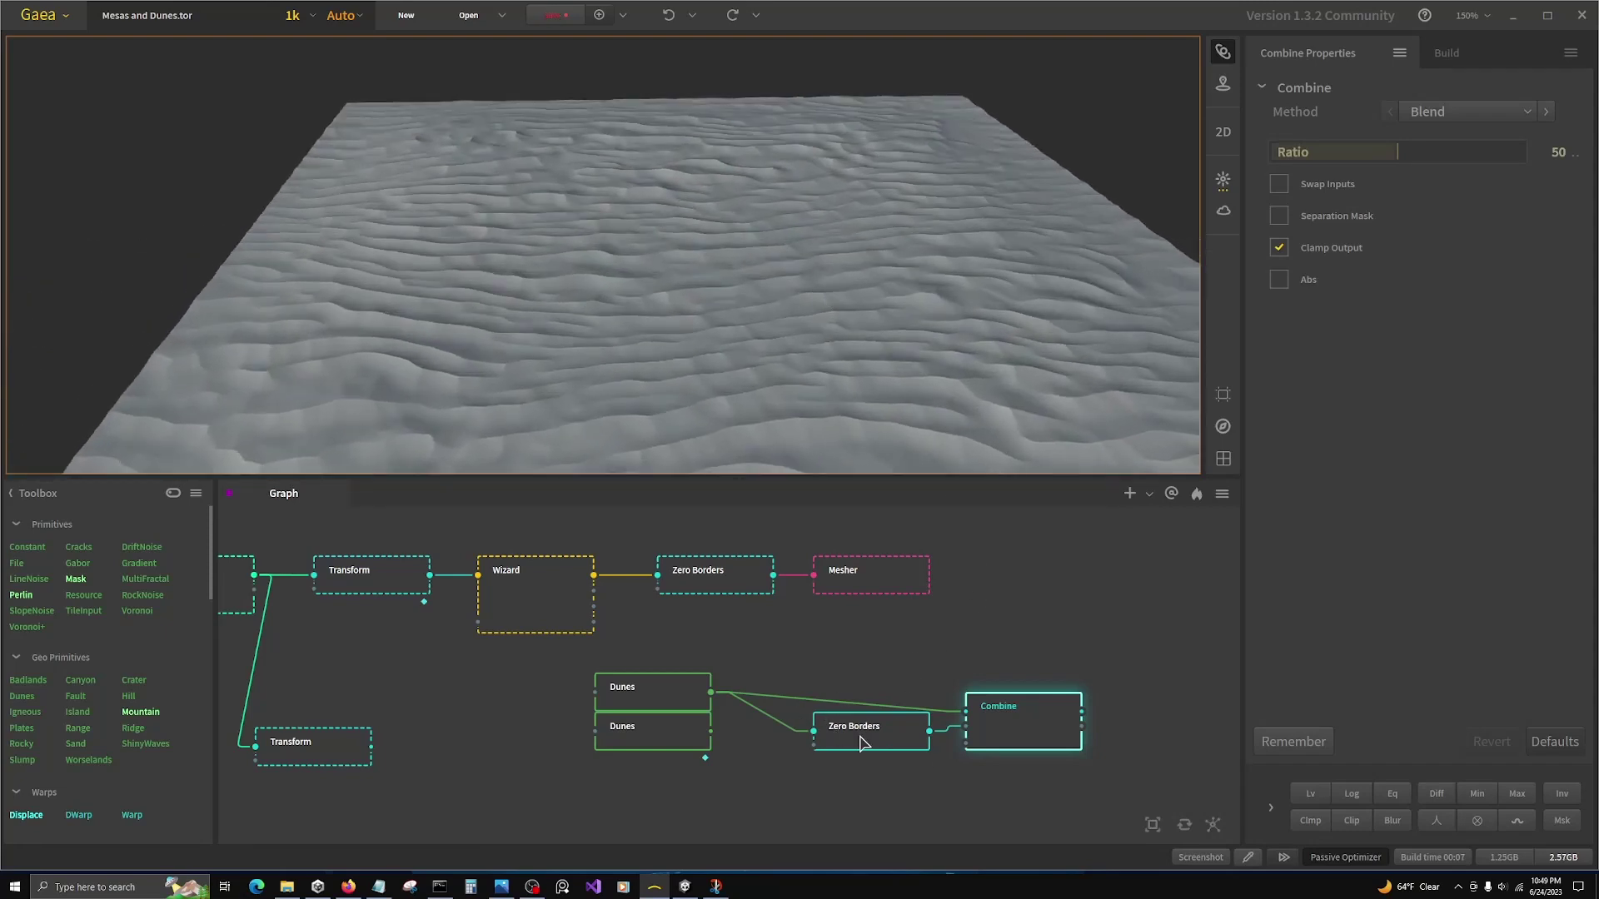
{"action": "left_click_drag", "start_coordinate": [1048, 721], "coordinate": [1051, 718]}
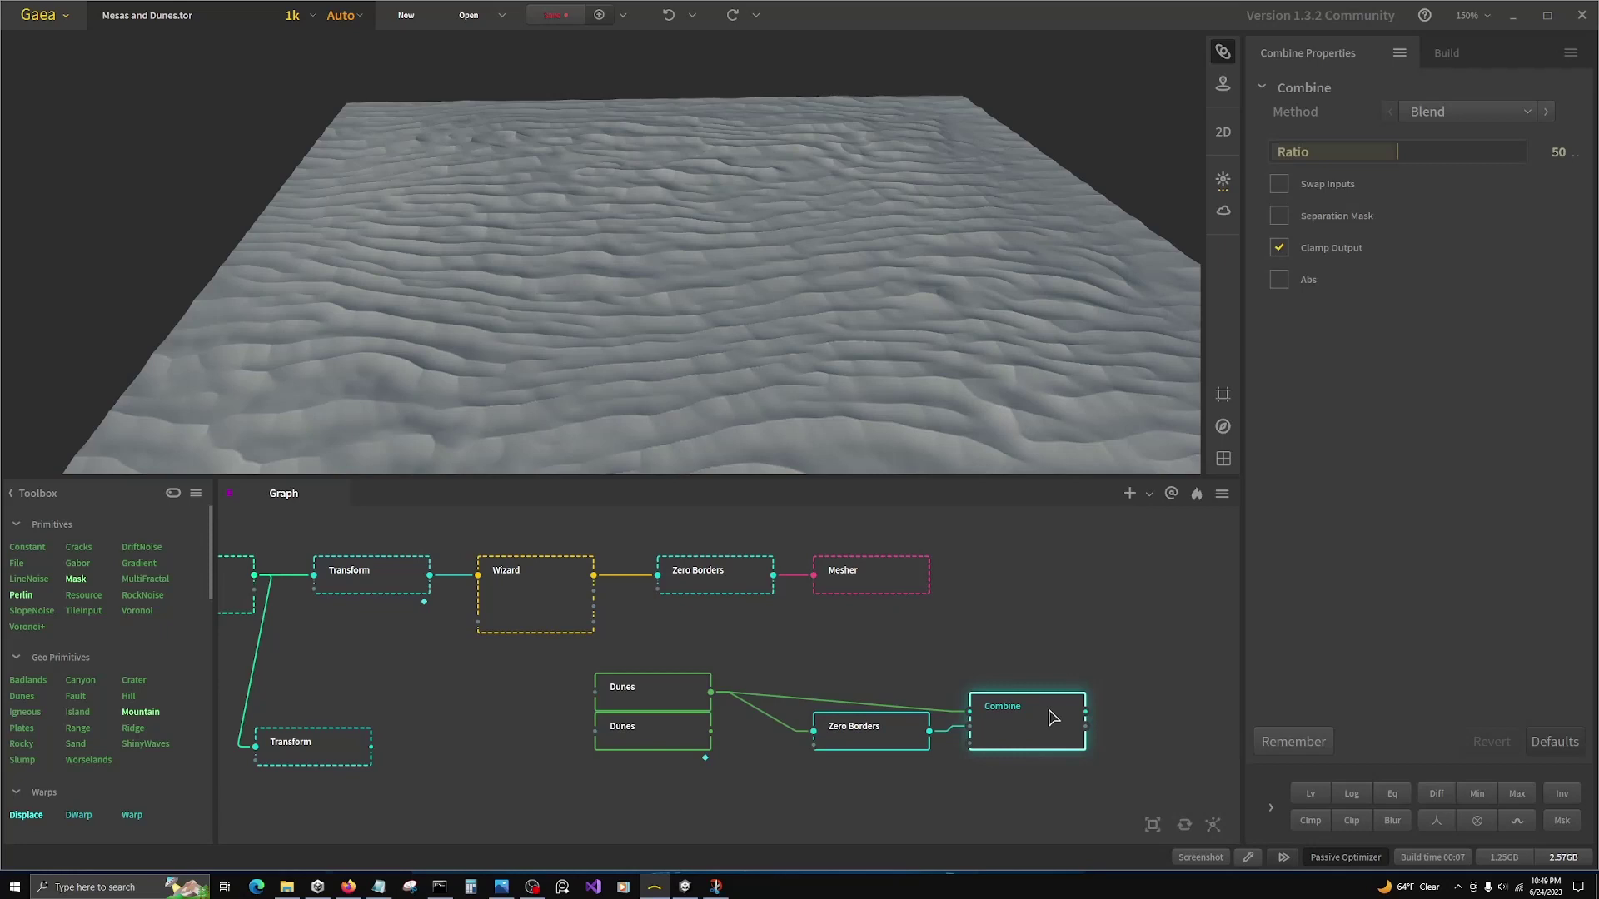
Step: Add a Mesher node fed by the Combine node's output and place it beside the Combine node
{"action": "middle_click_drag", "start_coordinate": [518, 637], "coordinate": [343, 600]}
{"action": "scroll", "coordinate": [911, 699], "scroll_direction": "up", "scroll_amount": 1}
{"action": "left_click_drag", "start_coordinate": [913, 655], "coordinate": [1050, 650]}
{"action": "type", "text": "mesh"}
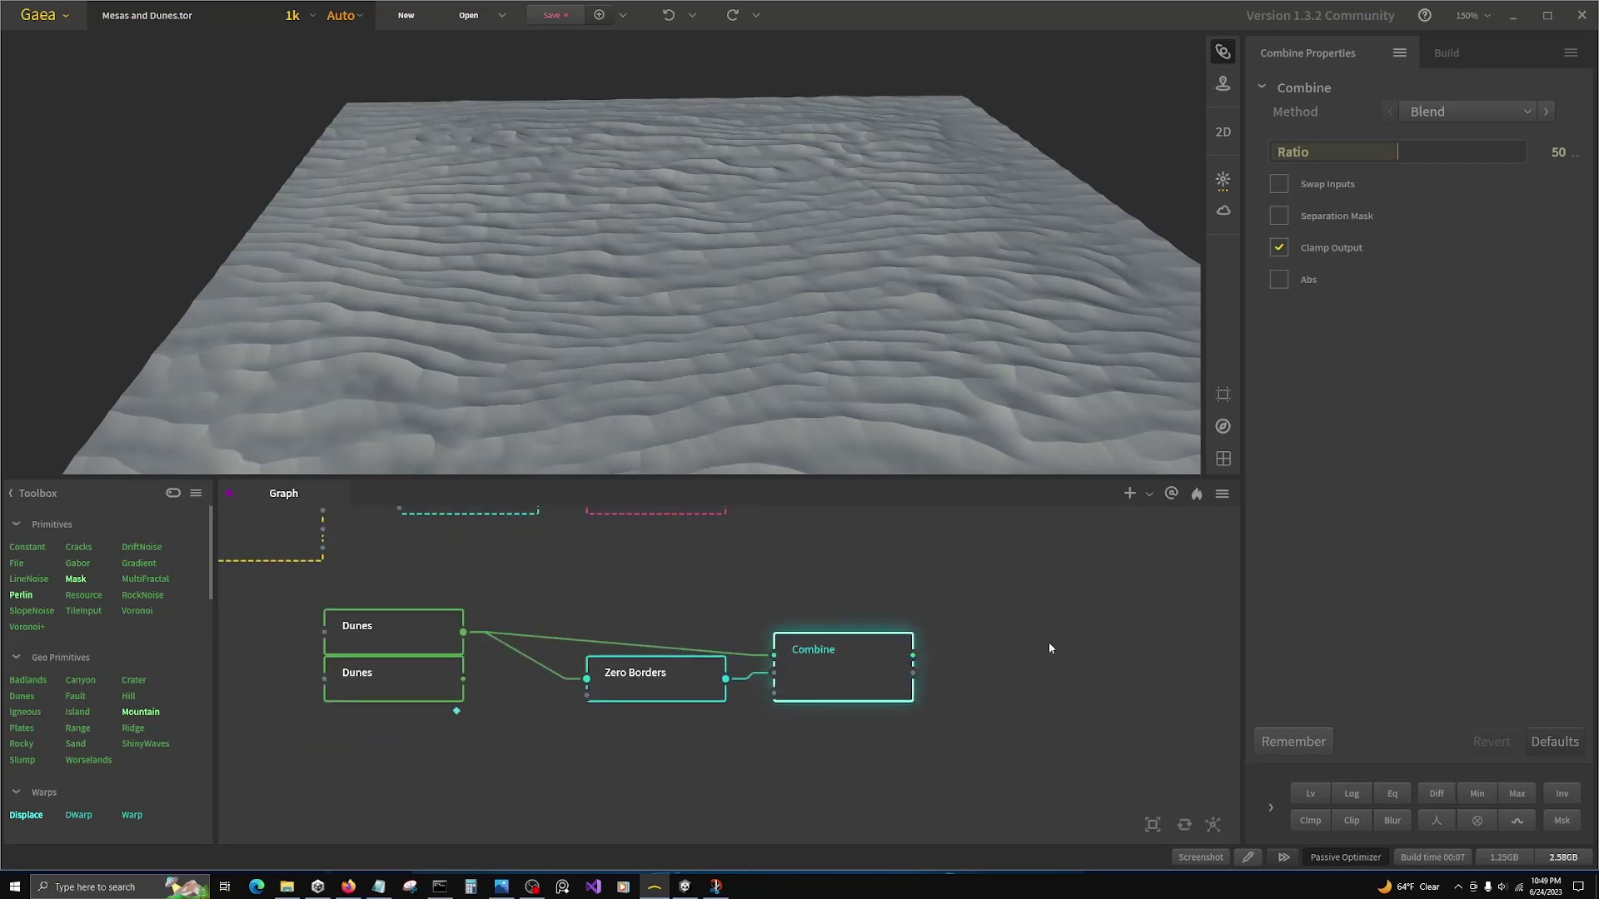
{"action": "left_click", "coordinate": [1072, 669]}
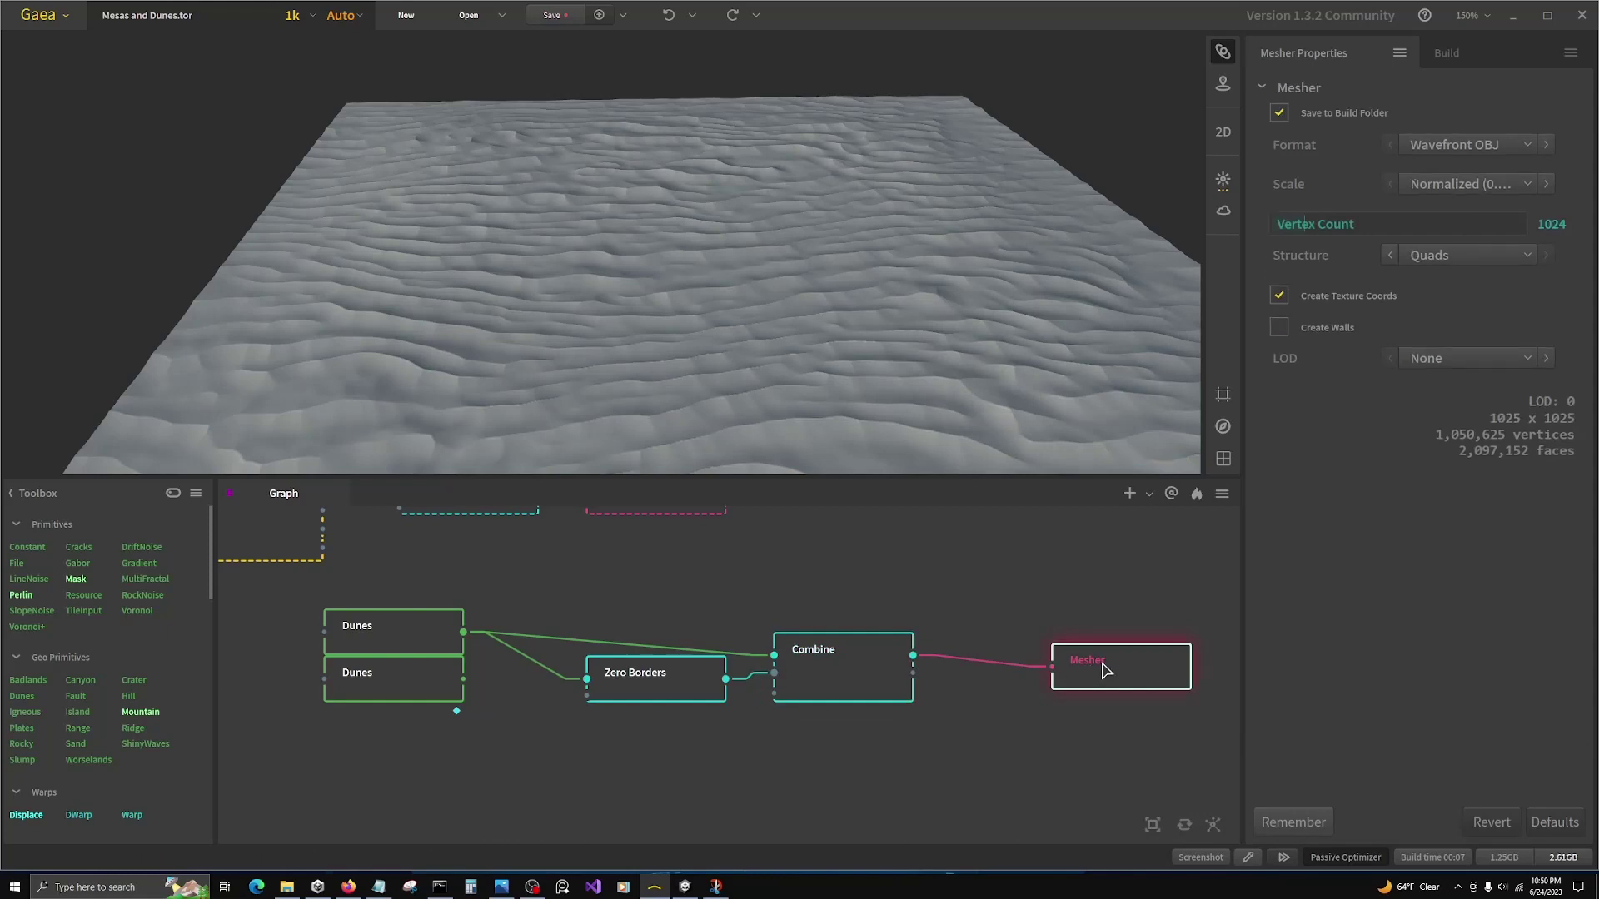
{"action": "left_click_drag", "start_coordinate": [1083, 662], "coordinate": [1011, 651]}
Step: Set the scale of both the dunes and the mesa Mesher nodes to 1 Unit = 1 Kilometer
{"action": "left_click", "coordinate": [1470, 185]}
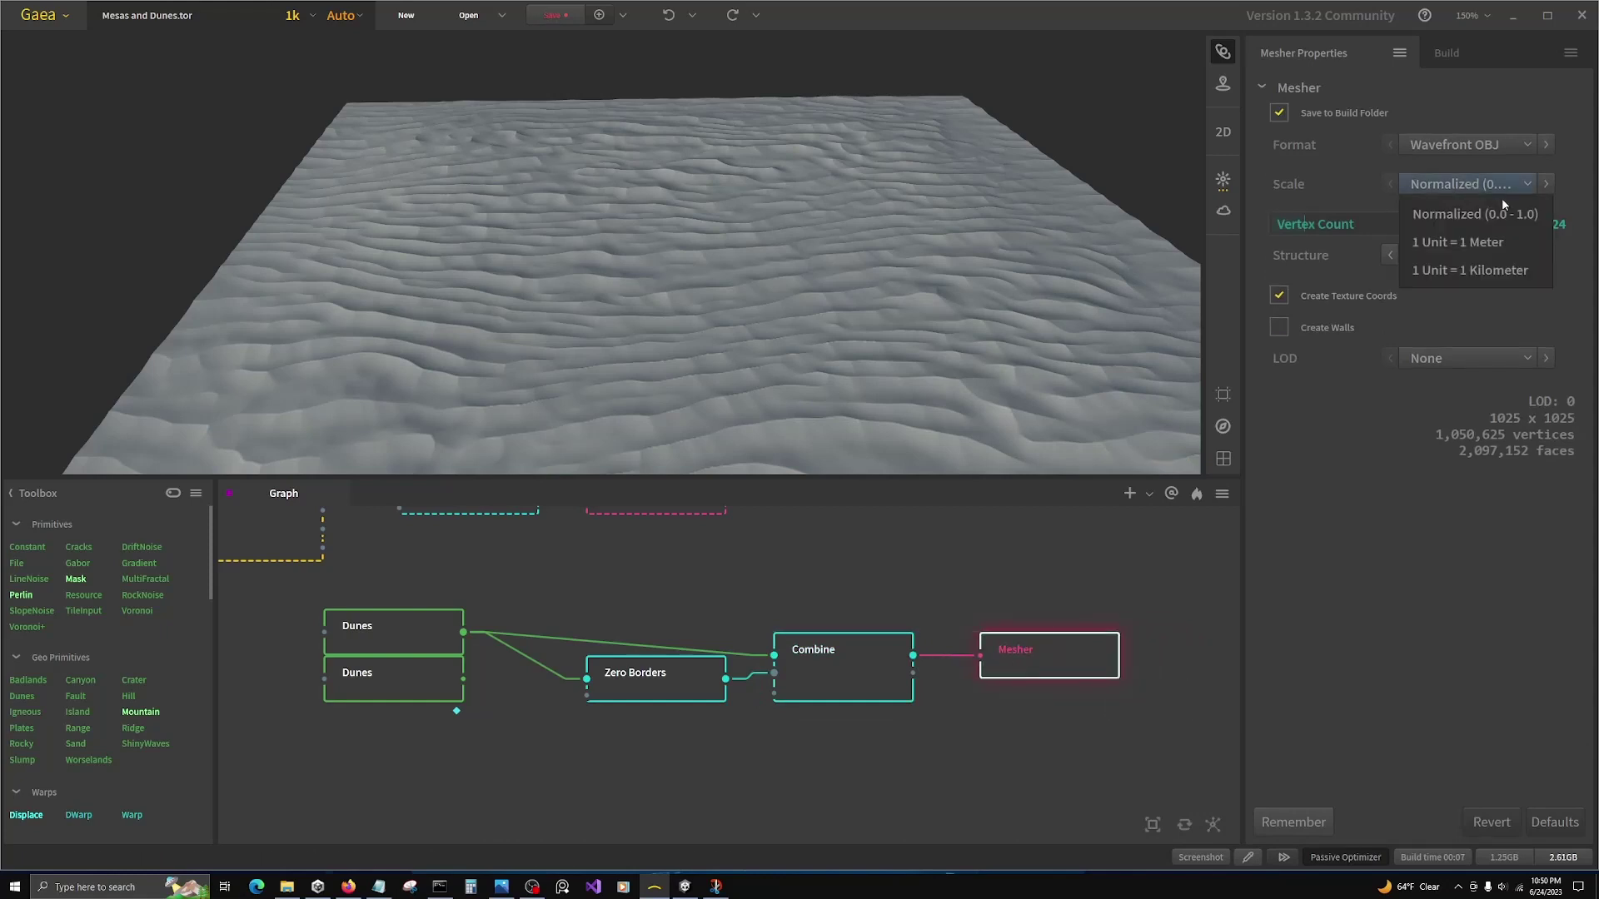
{"action": "left_click", "coordinate": [1483, 265]}
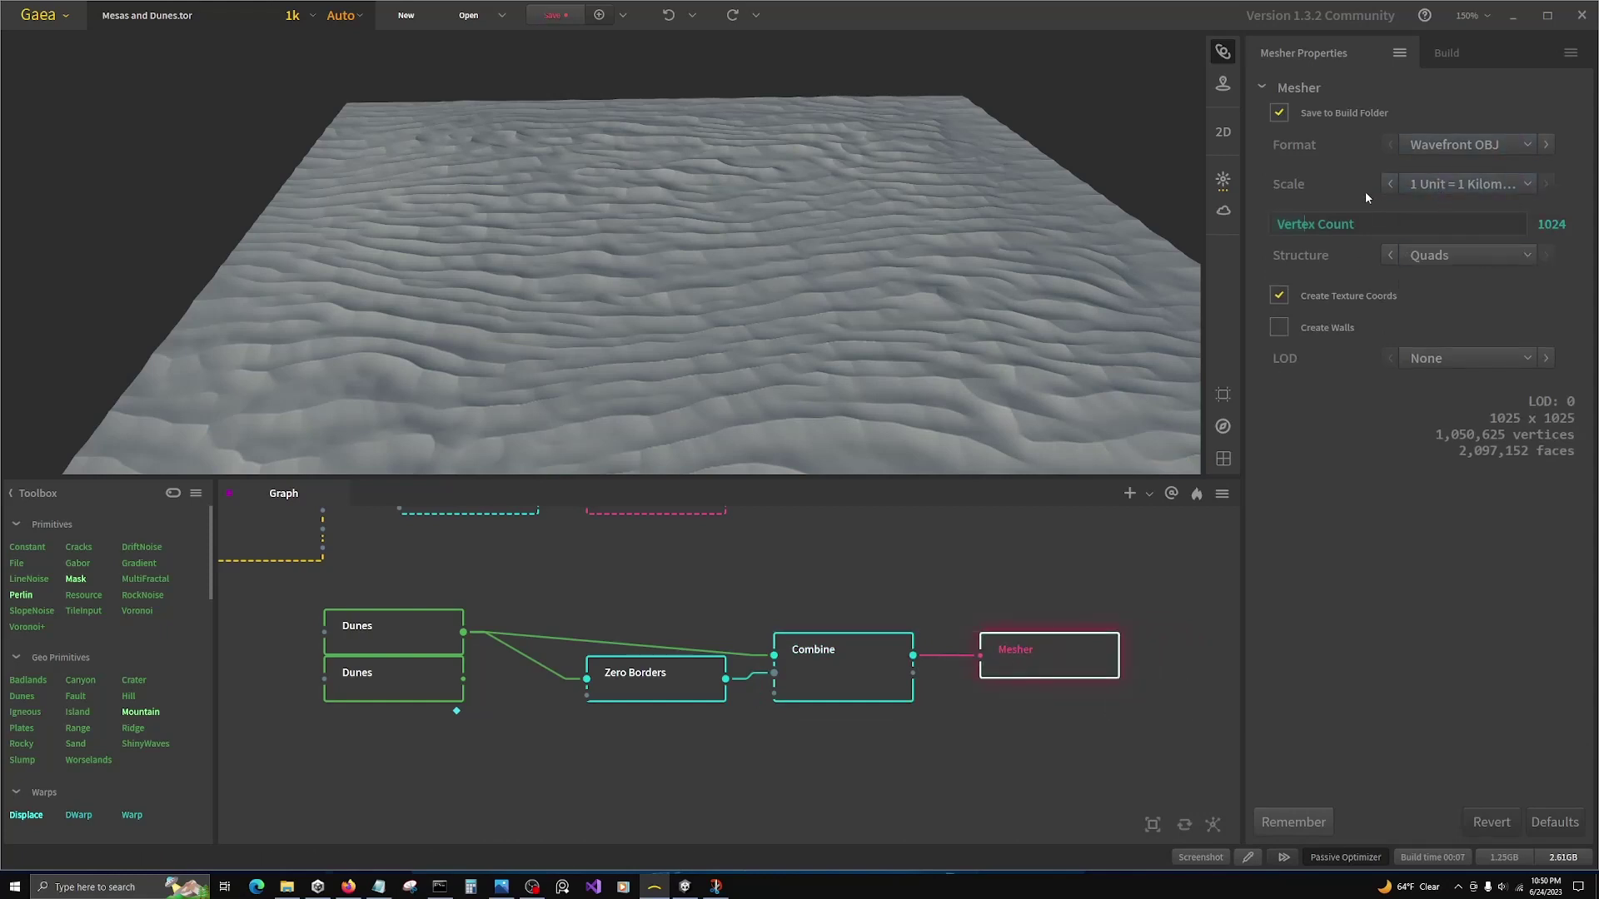
{"action": "scroll", "coordinate": [1007, 667], "scroll_direction": "down", "scroll_amount": 2}
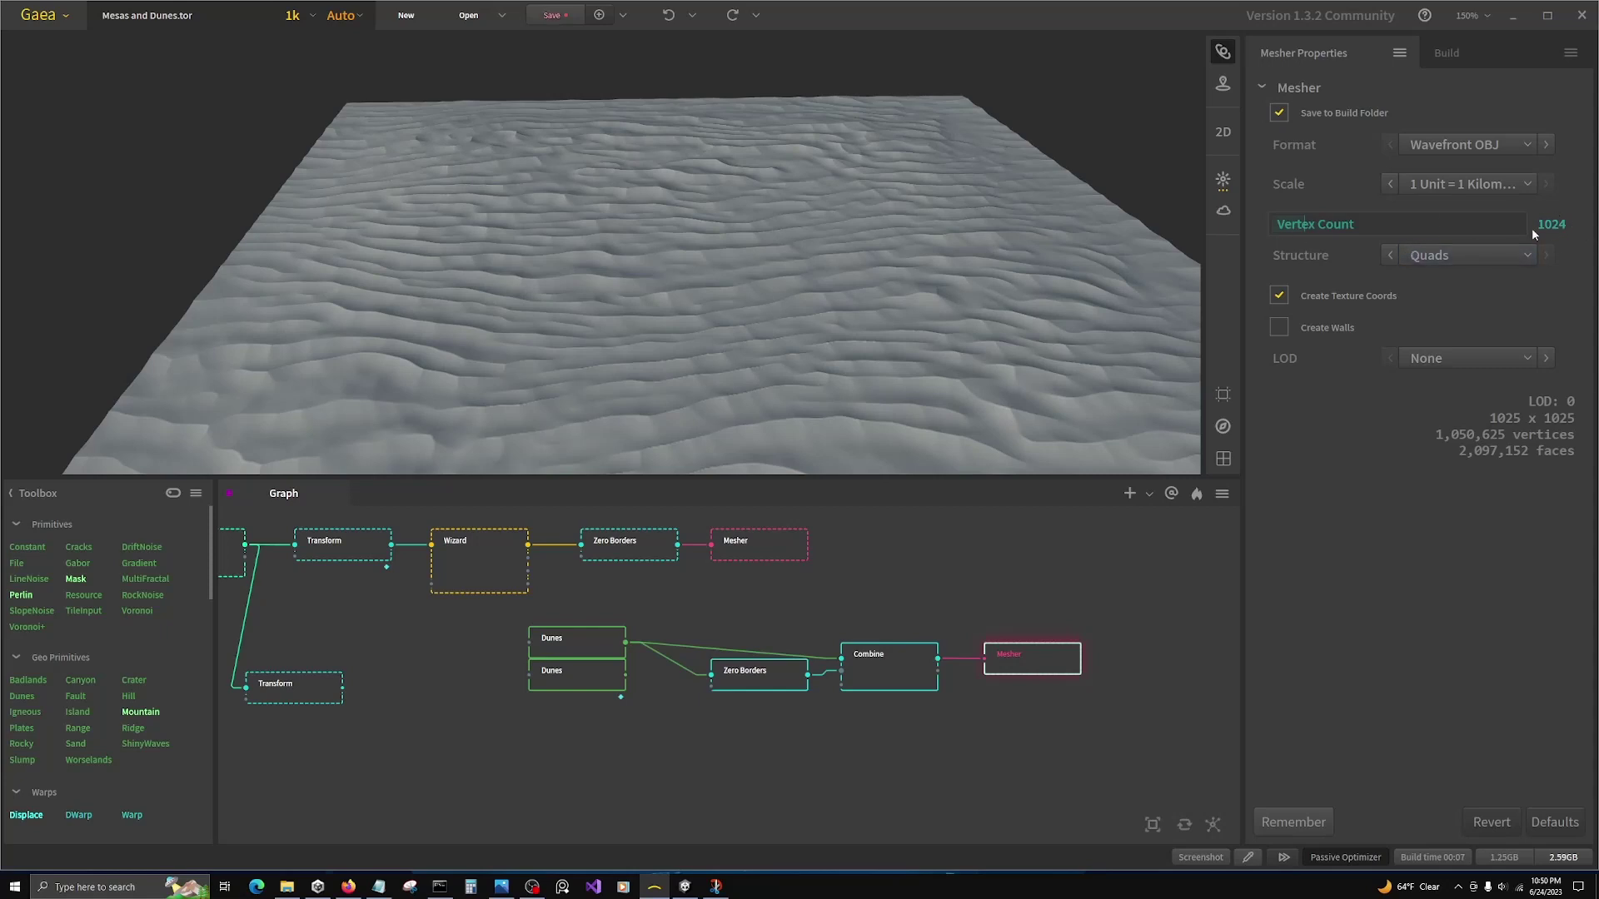
{"action": "left_click", "coordinate": [739, 554]}
{"action": "left_click", "coordinate": [1476, 186]}
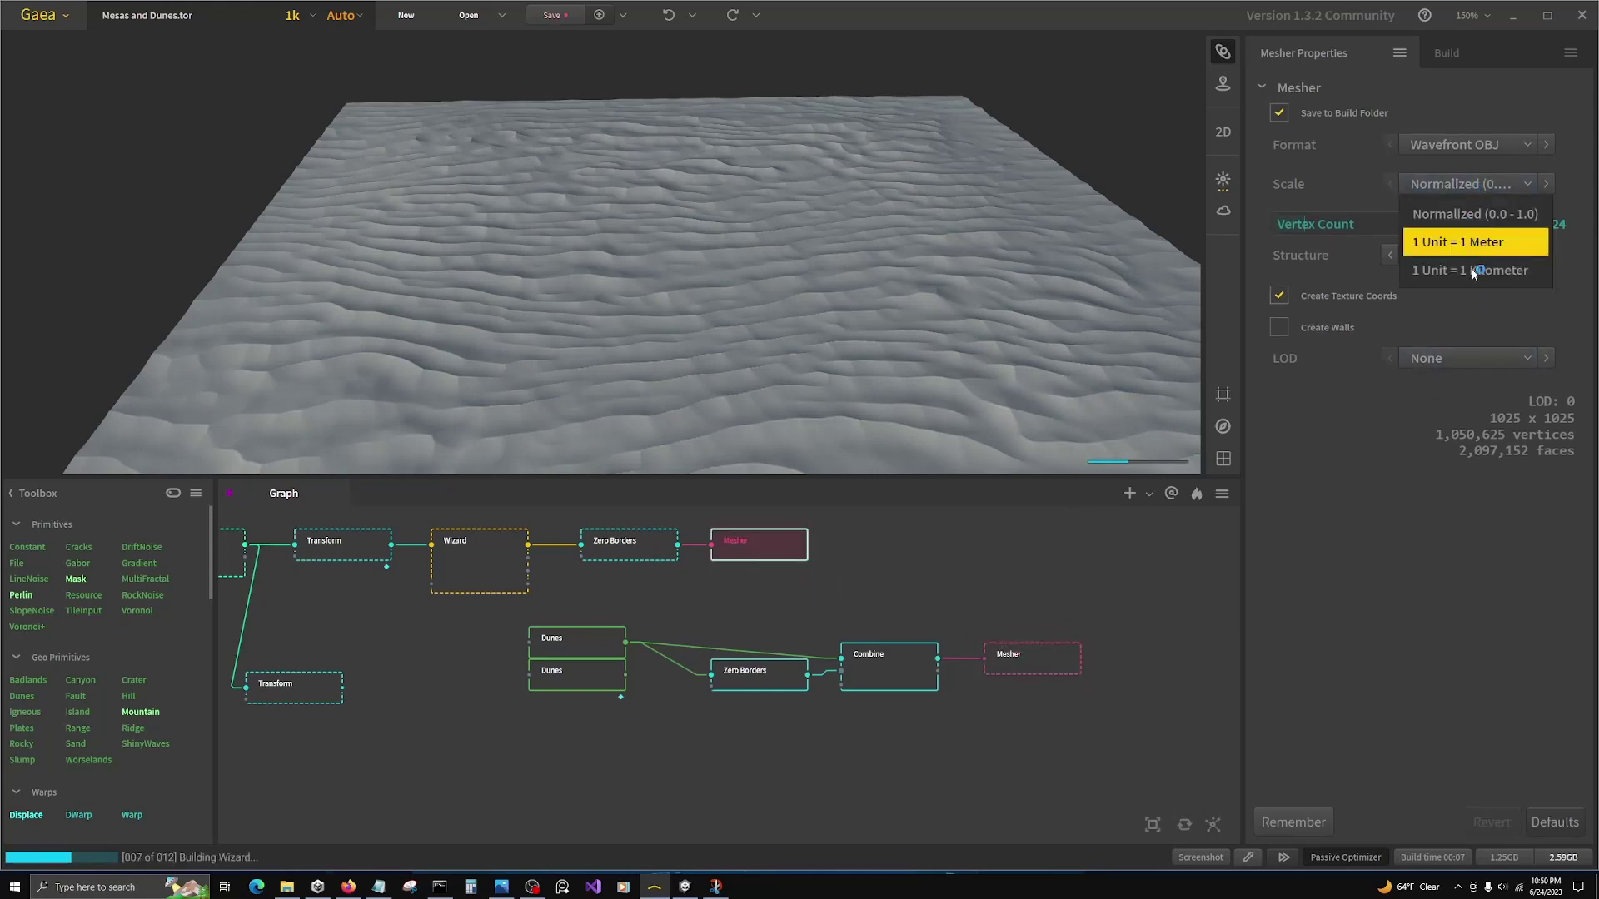
{"action": "left_click", "coordinate": [1473, 271]}
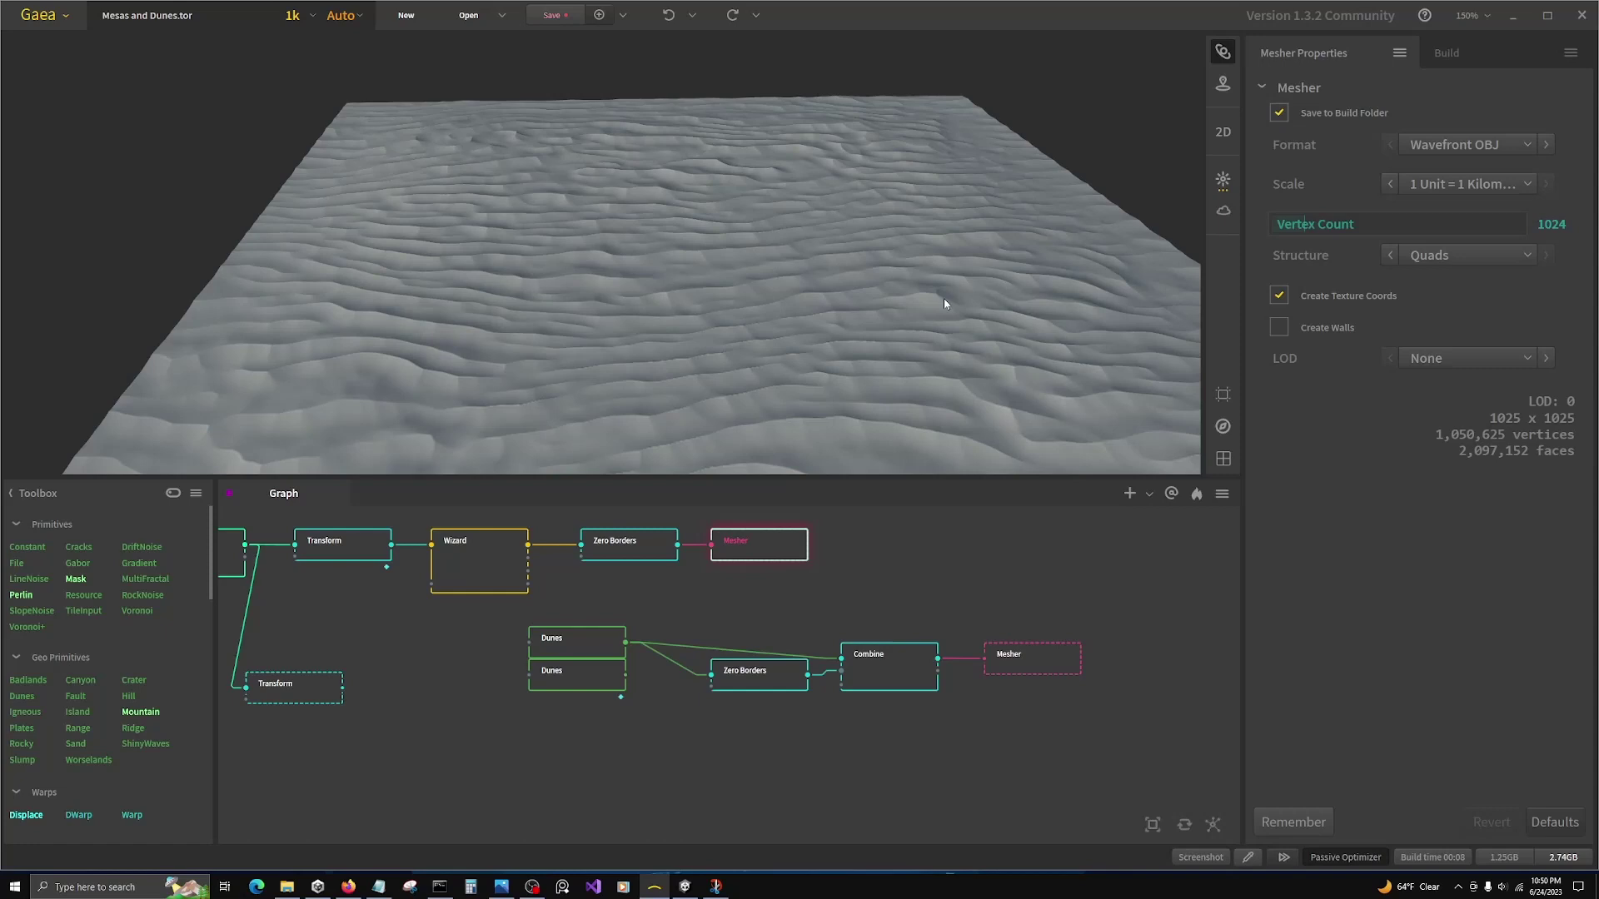
Step: In the build settings, rename the Mesher output to Dunes and set the resolution to 1024 and the range to Raw
{"action": "left_click", "coordinate": [1444, 55]}
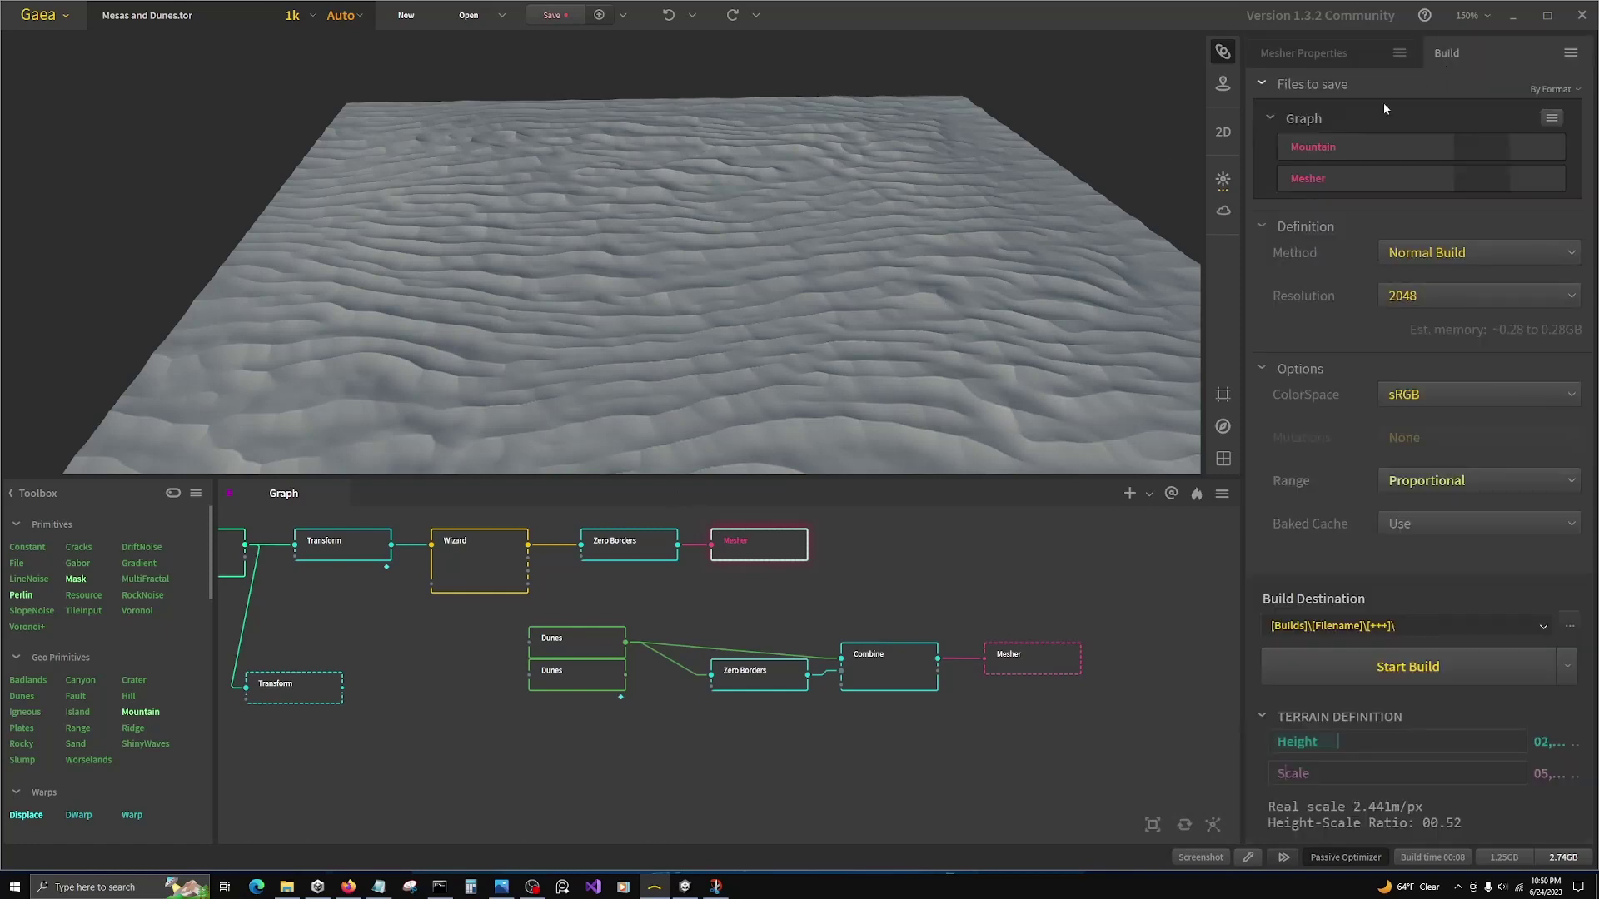
{"action": "left_click", "coordinate": [1325, 177]}
{"action": "type", "text": "Dunes"}
{"action": "left_click", "coordinate": [1404, 298]}
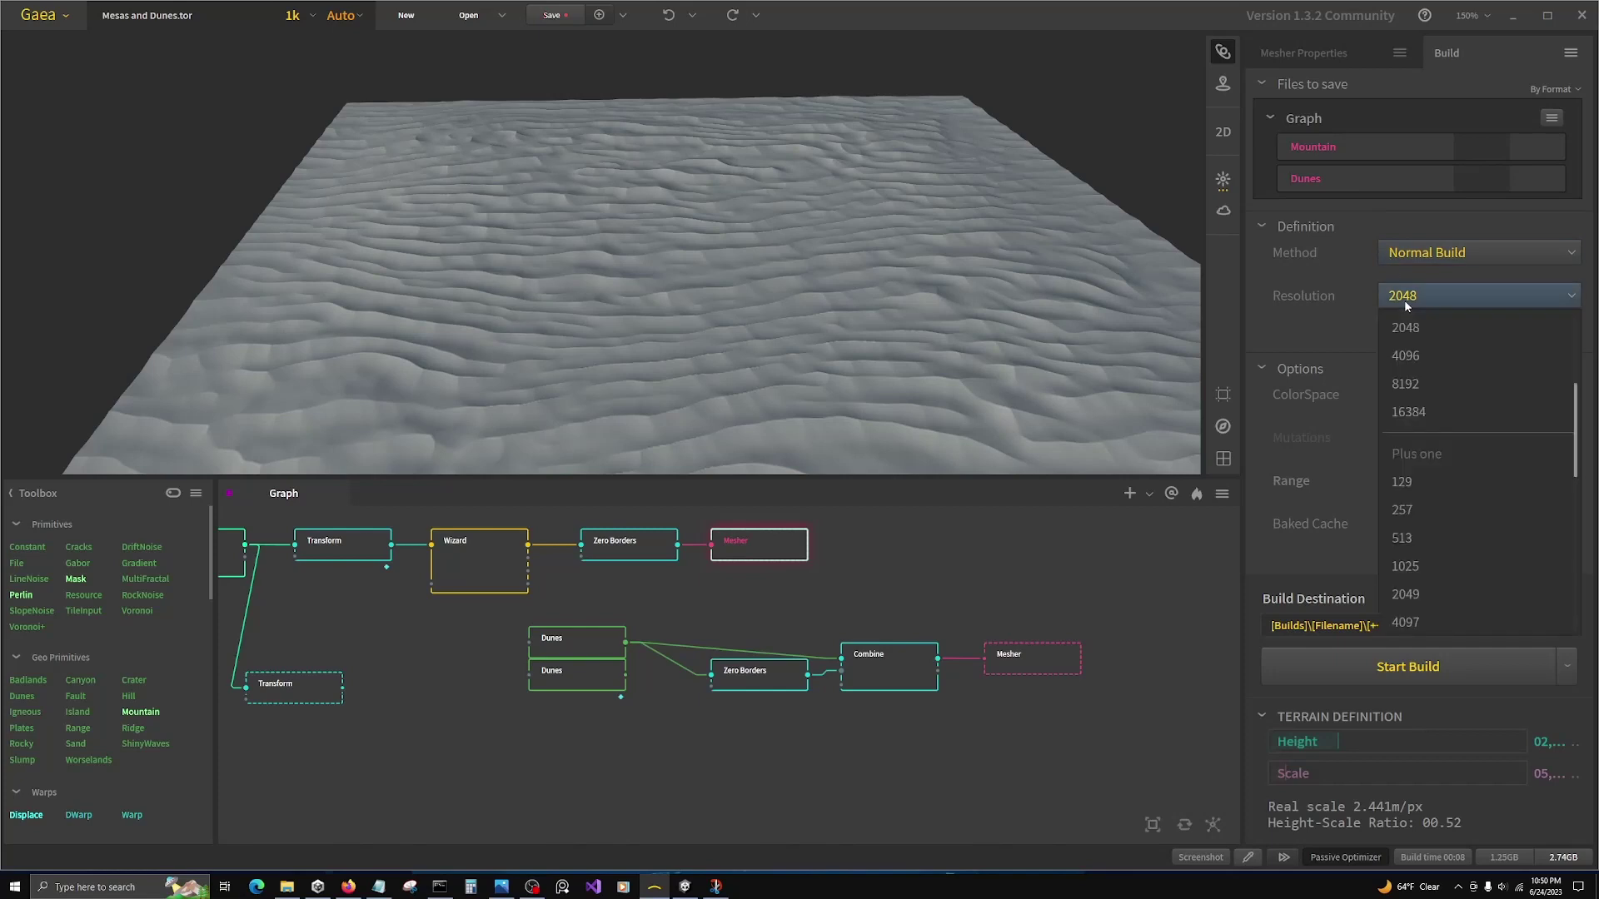
{"action": "left_click", "coordinate": [1426, 384]}
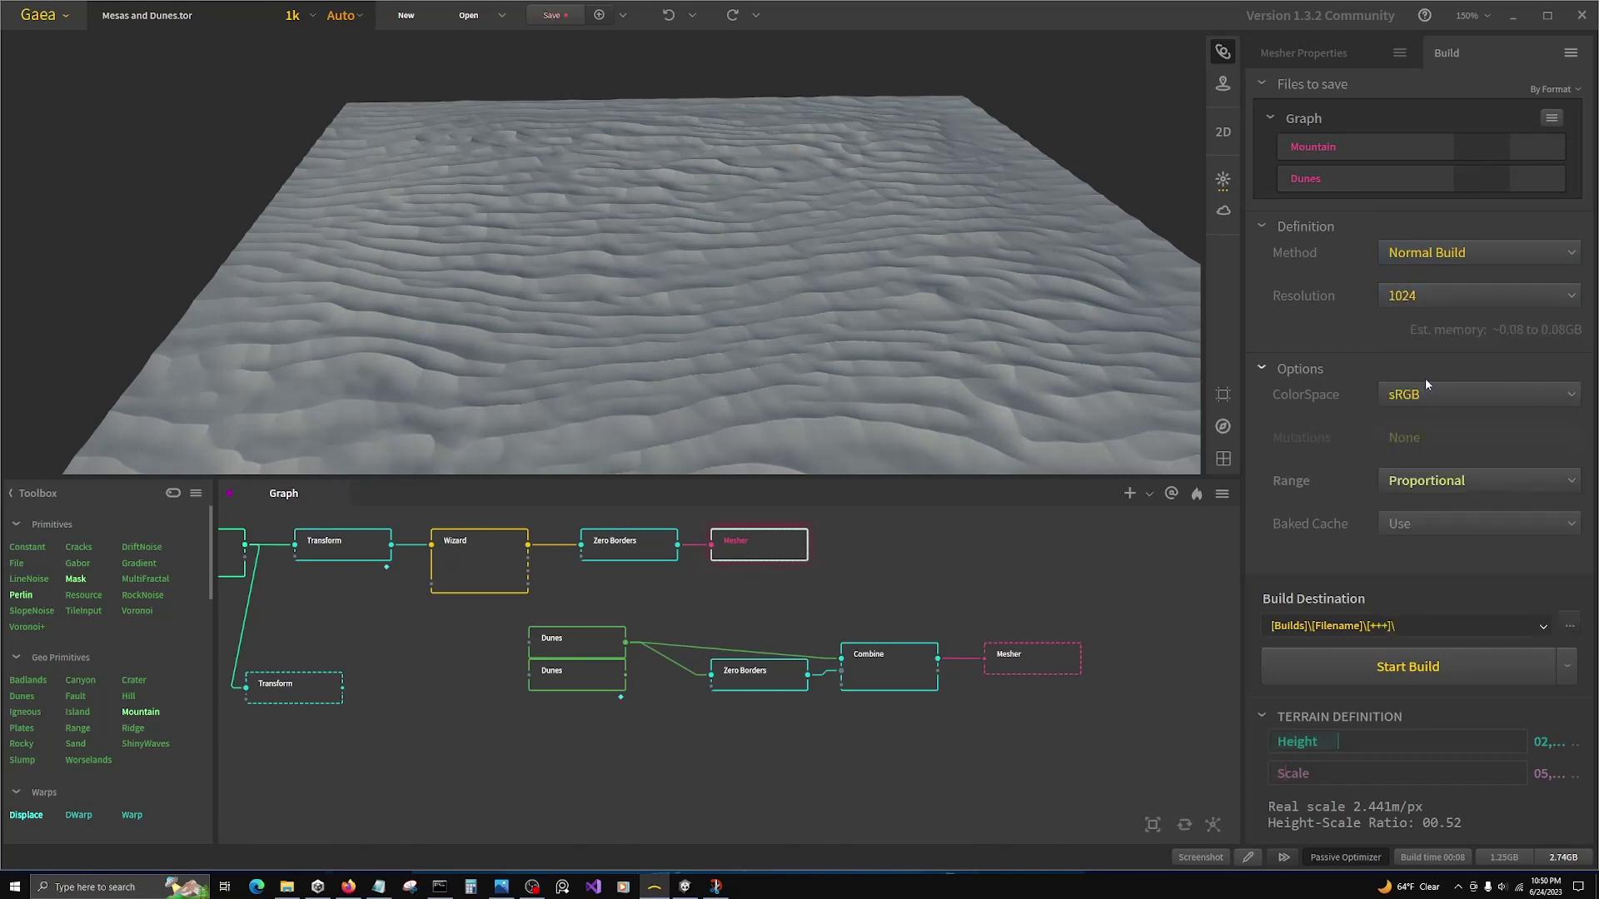
{"action": "mouse_move", "coordinate": [1431, 483]}
{"action": "scroll", "coordinate": [1429, 534], "scroll_direction": "up", "scroll_amount": 2}
{"action": "left_click", "coordinate": [1424, 516]}
Step: Start the build, save the terrain file as DesertTerrain6 and accept saving the cached preview build
{"action": "left_click", "coordinate": [1402, 681]}
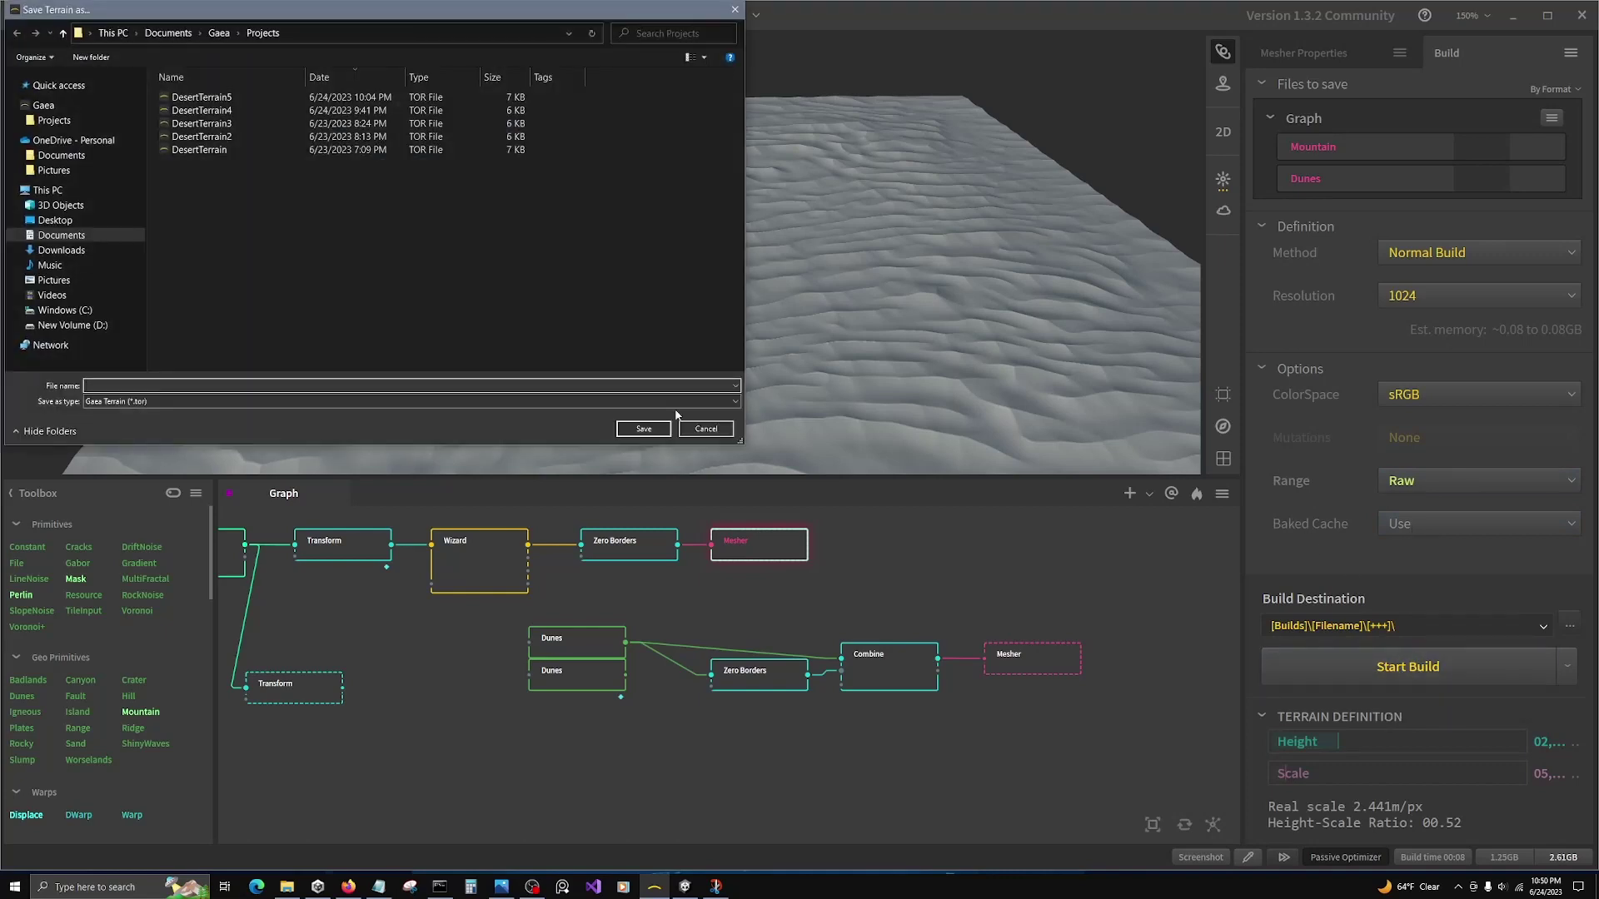
{"action": "left_click", "coordinate": [201, 98]}
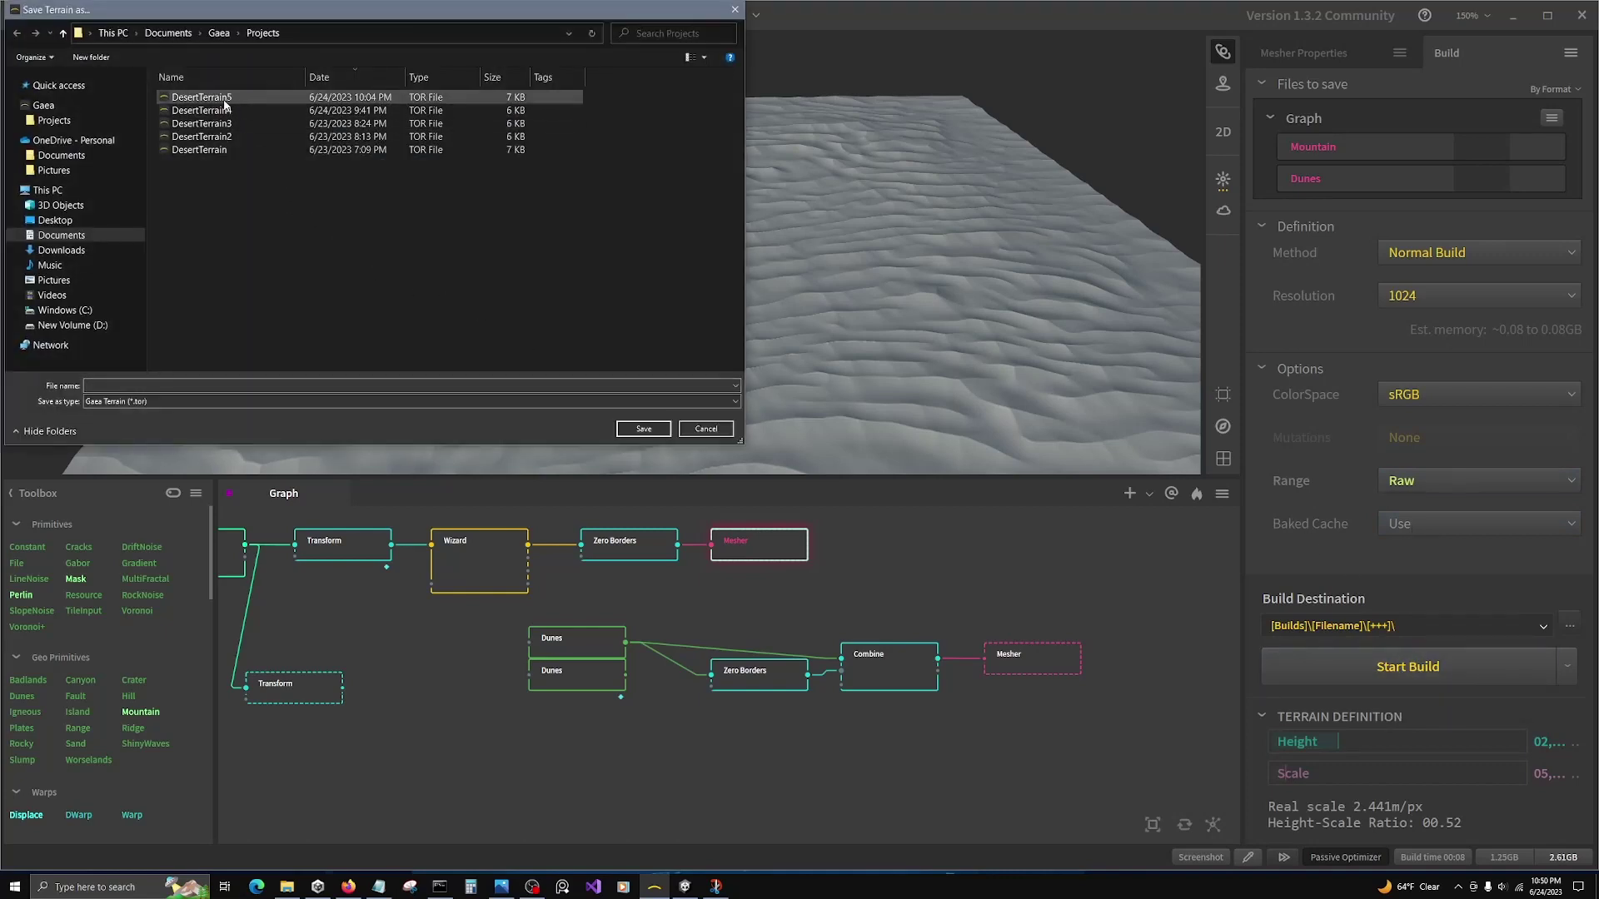
{"action": "double_click", "coordinate": [132, 385]}
{"action": "key", "text": "BackSpace"}
{"action": "type", "text": "6"}
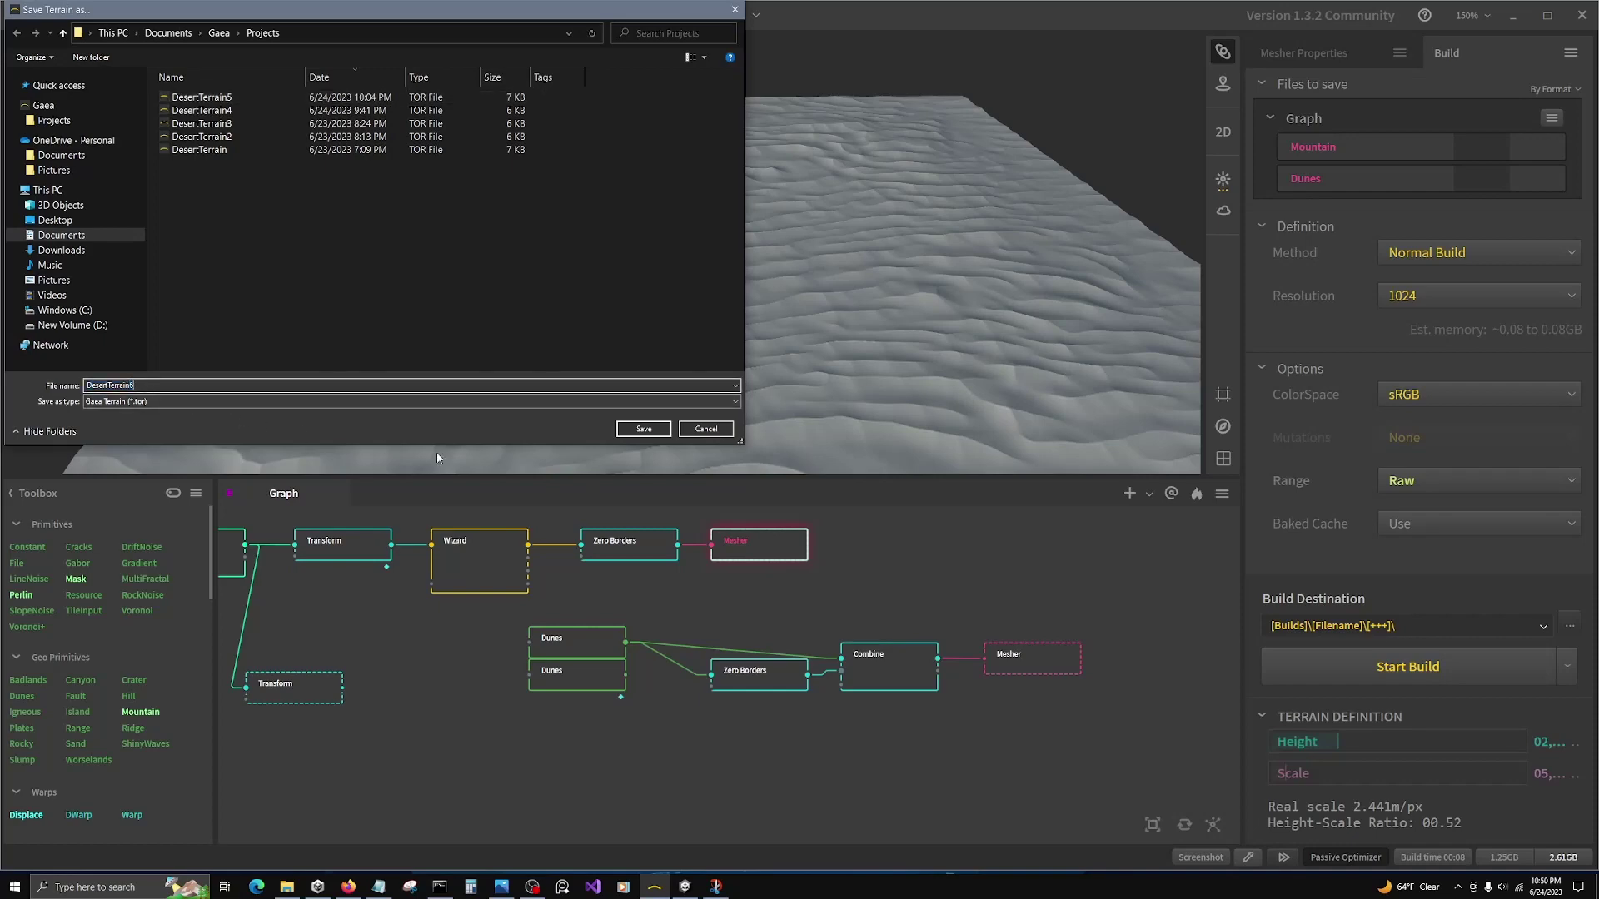
{"action": "left_click", "coordinate": [642, 429]}
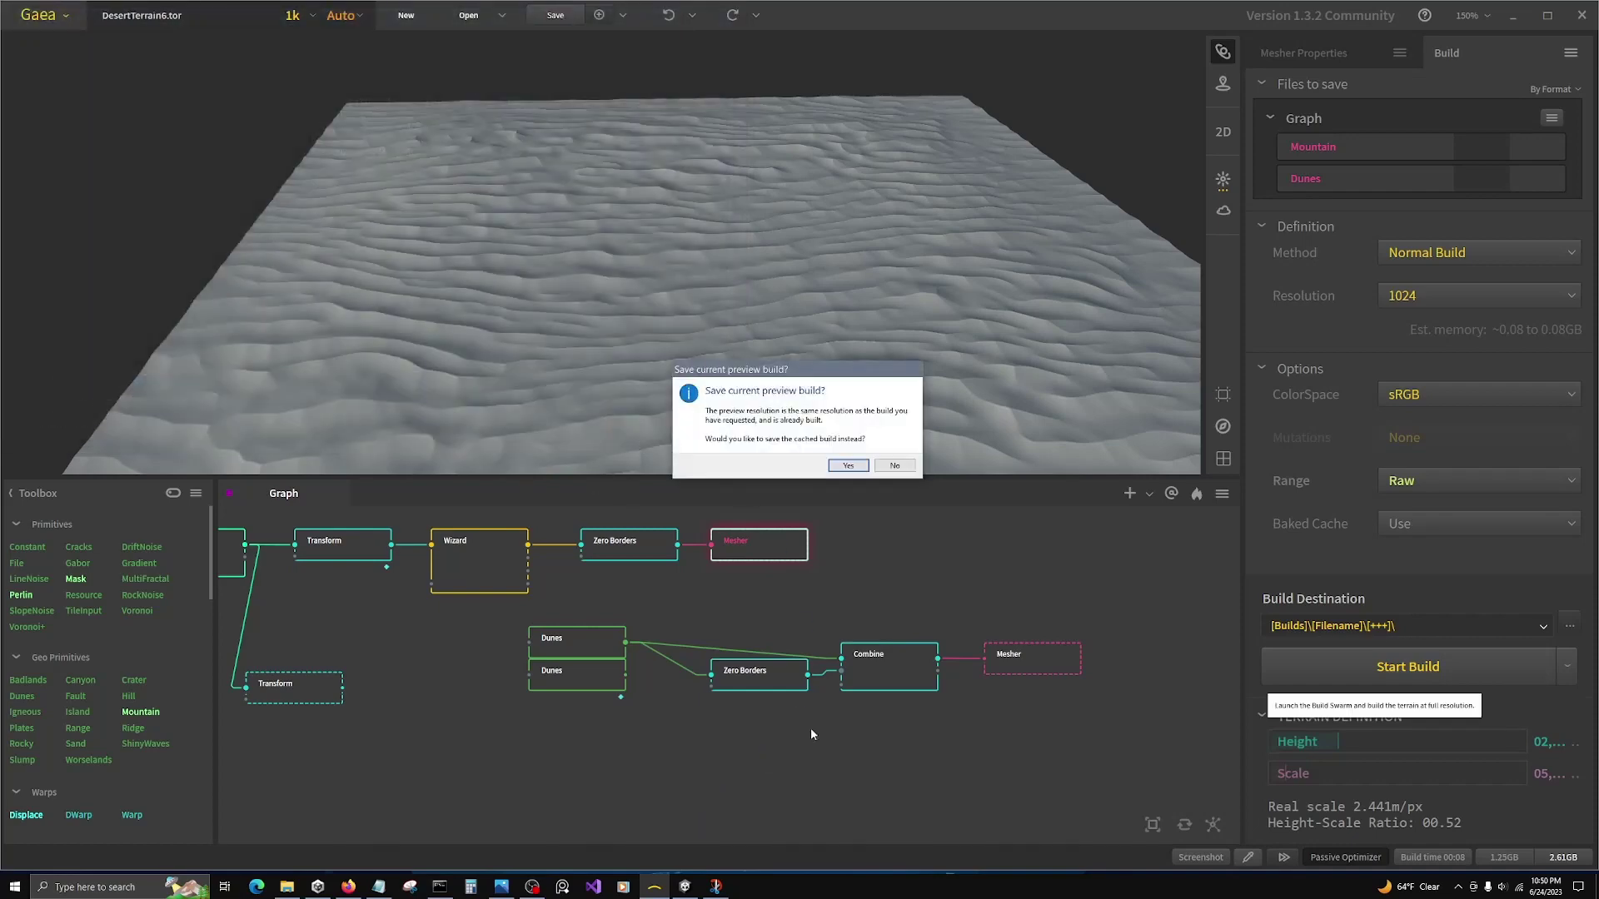
{"action": "left_click", "coordinate": [850, 466]}
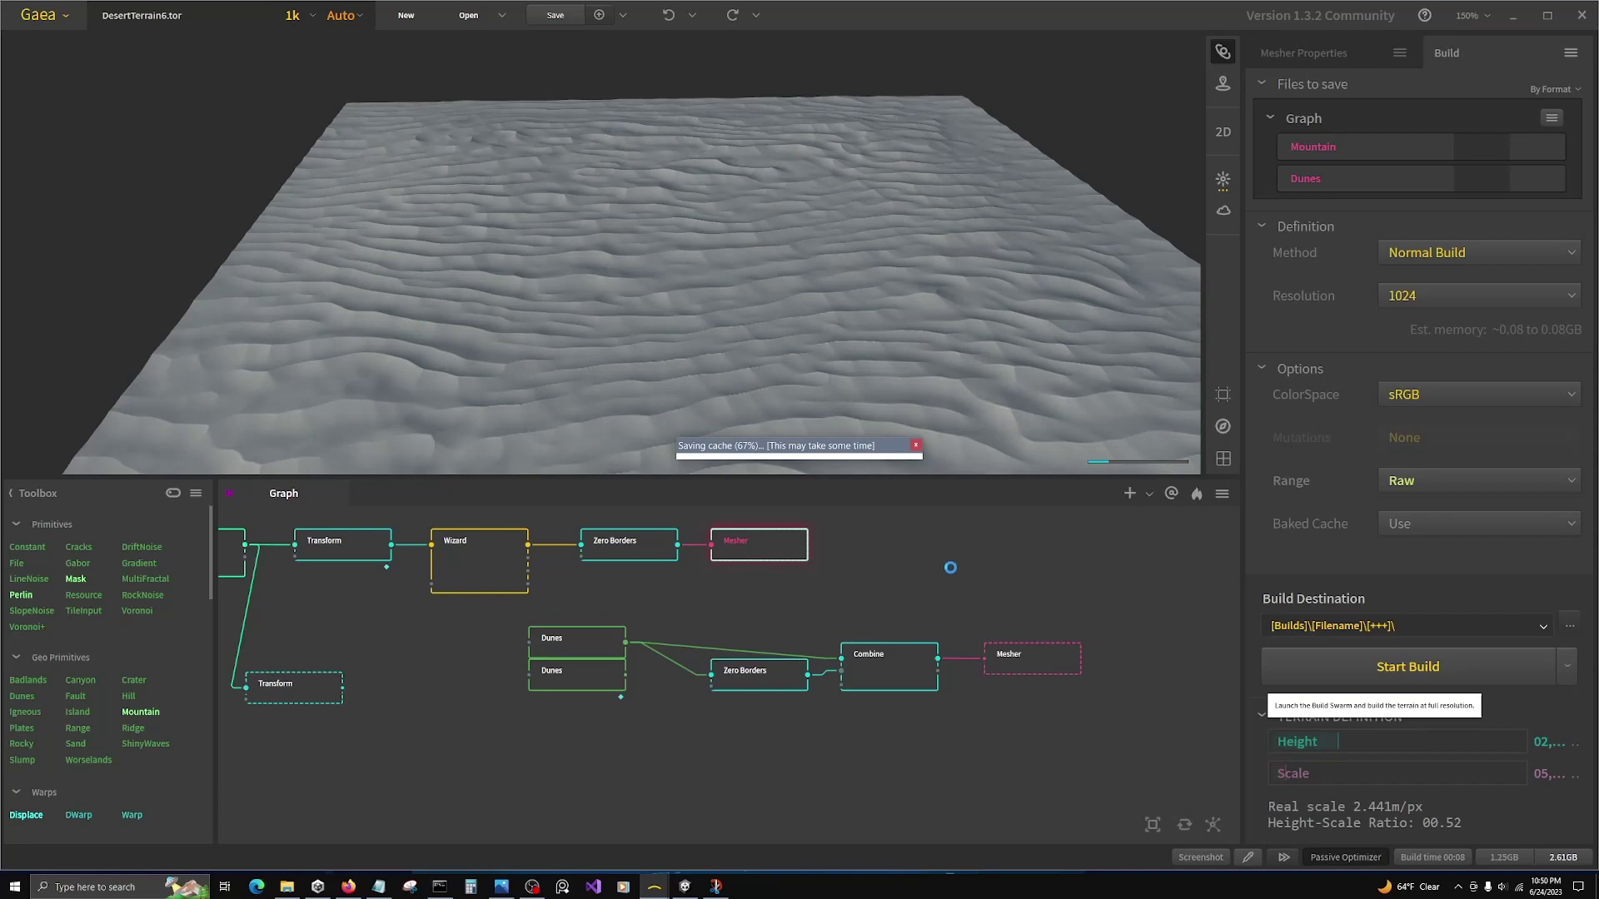
Step: Switch to Unity and add a Terrain object to the scene
{"action": "left_click", "coordinate": [685, 886]}
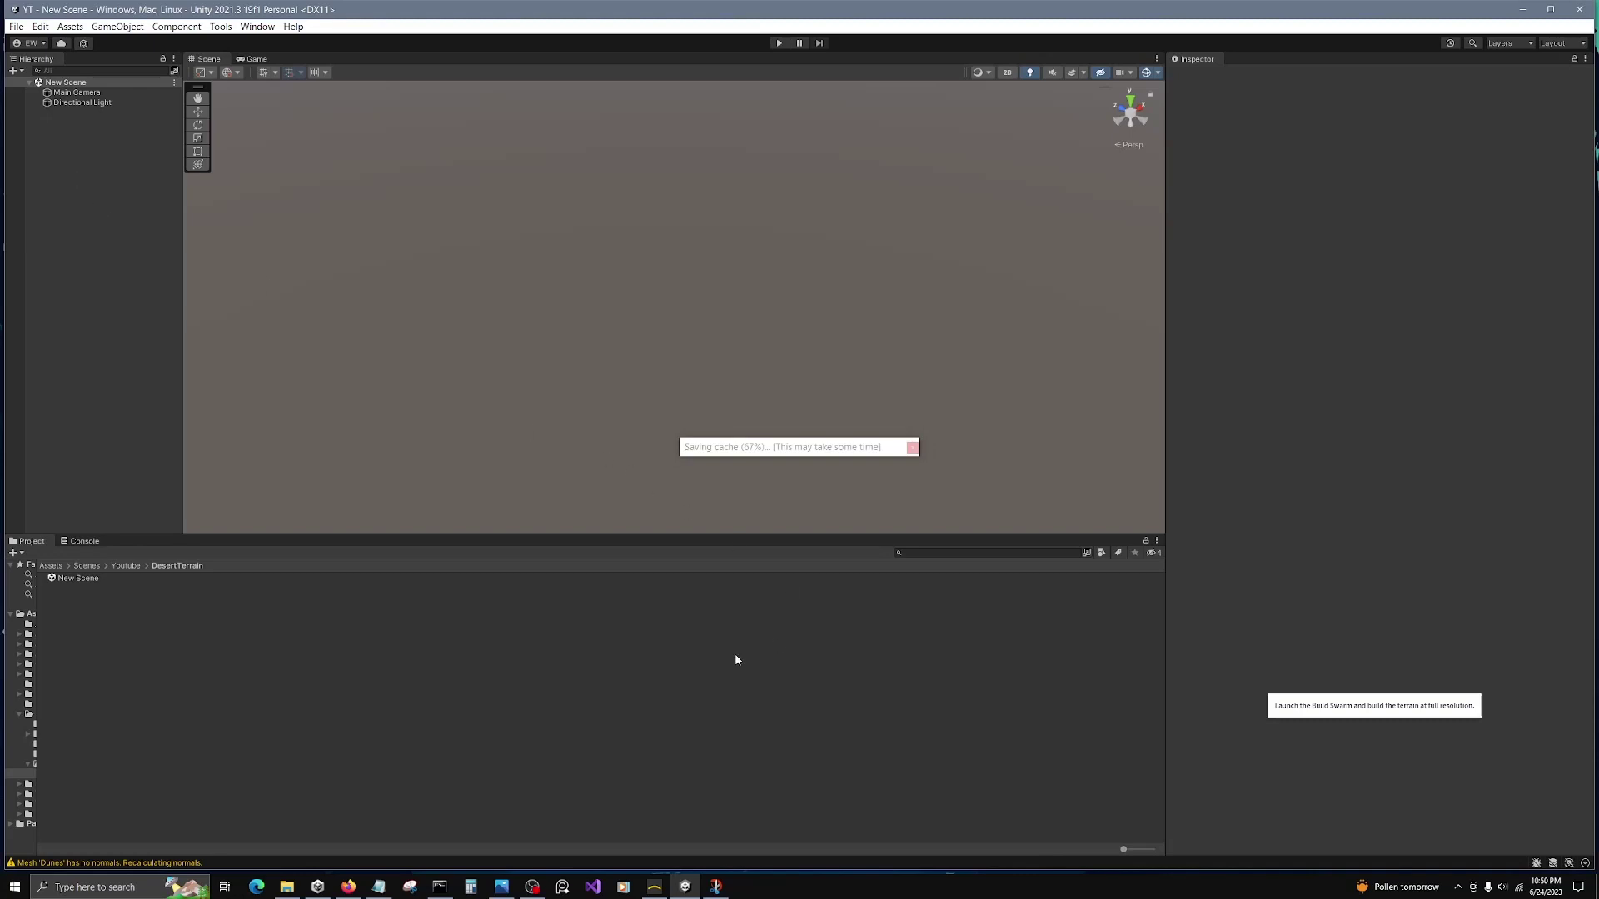
{"action": "right_click", "coordinate": [84, 190]}
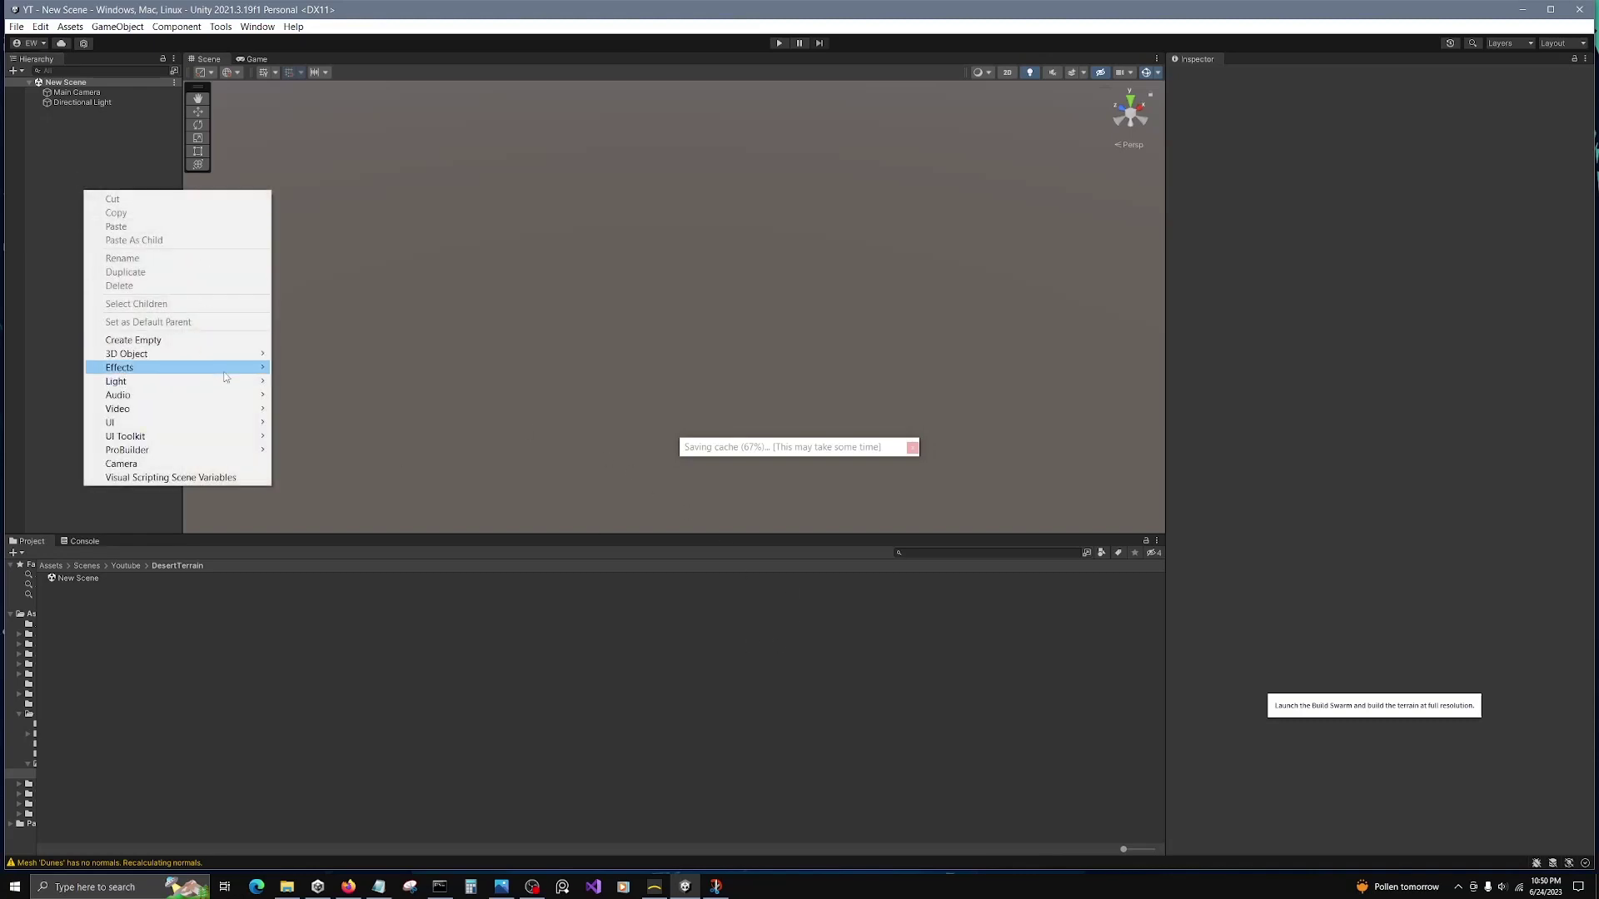
{"action": "mouse_move", "coordinate": [232, 358]}
{"action": "left_click", "coordinate": [370, 507]}
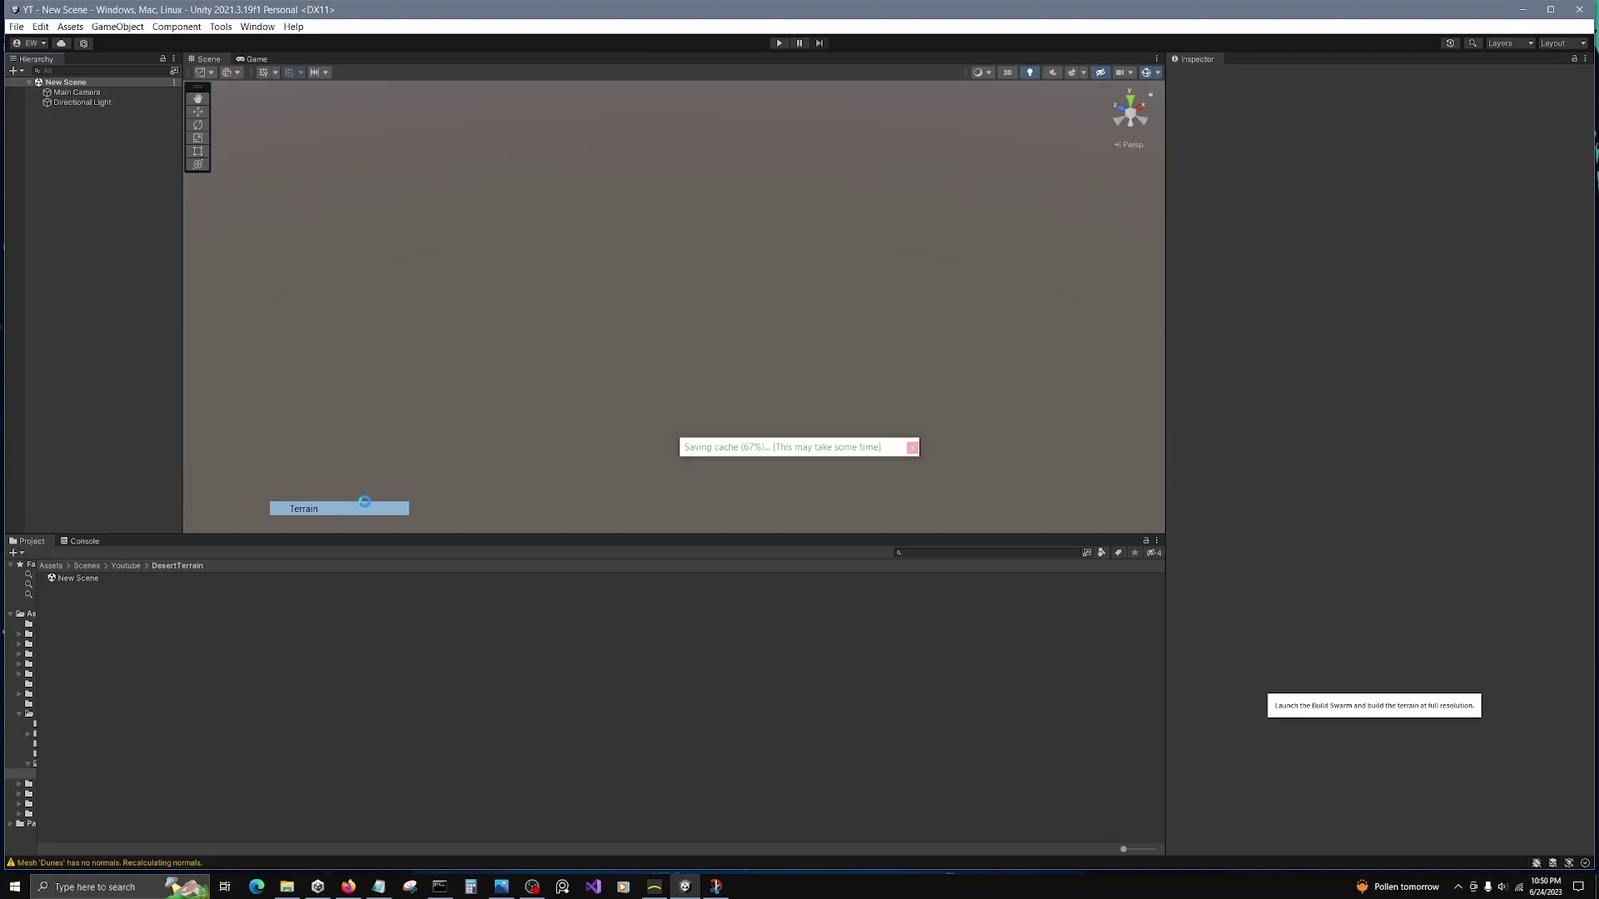
Step: Change the heightmap resolution in the terrain's settings and switch to the Stamp Terrain tool
{"action": "left_click", "coordinate": [1421, 184]}
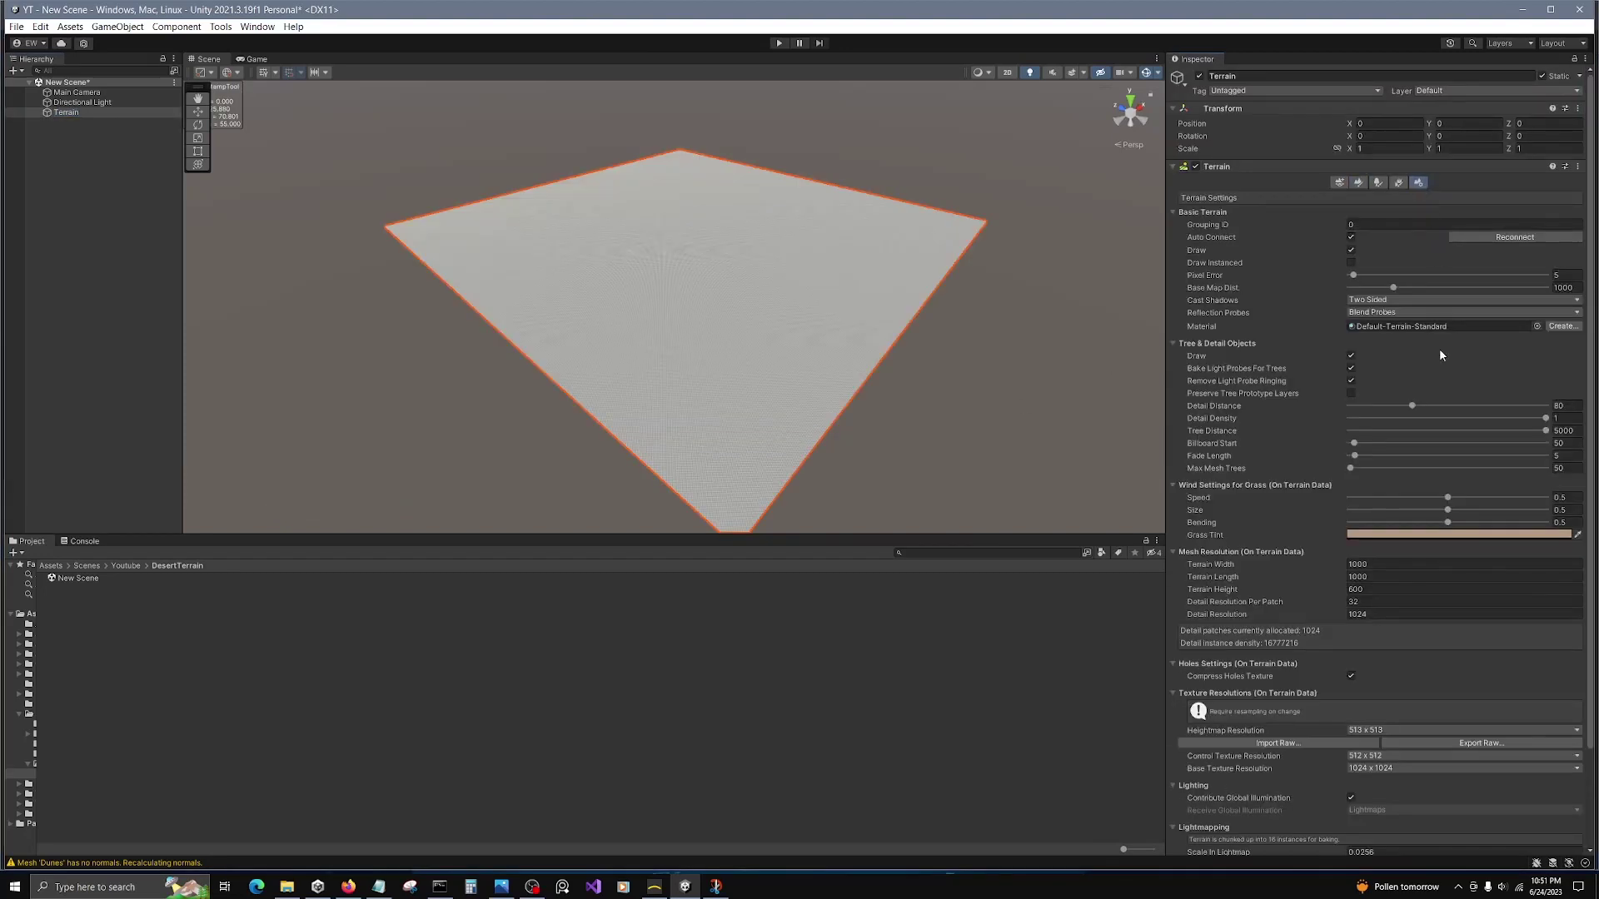
{"action": "scroll", "coordinate": [1439, 348], "scroll_direction": "down", "scroll_amount": 5}
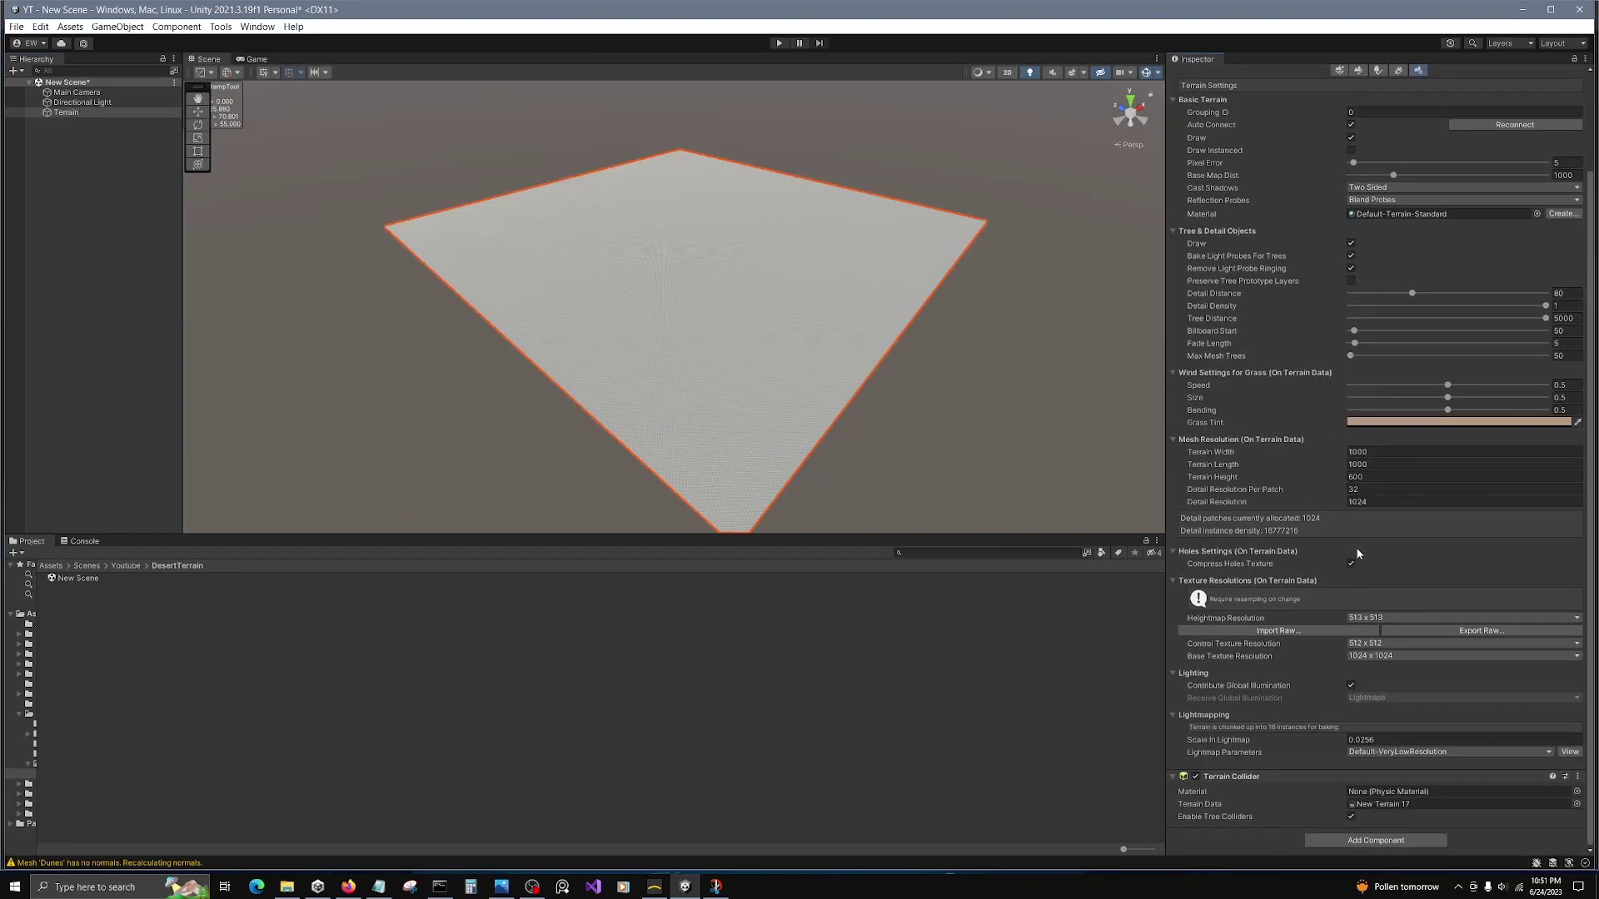
{"action": "left_click", "coordinate": [1389, 618]}
{"action": "left_click", "coordinate": [1389, 729]}
{"action": "left_click", "coordinate": [1360, 182]}
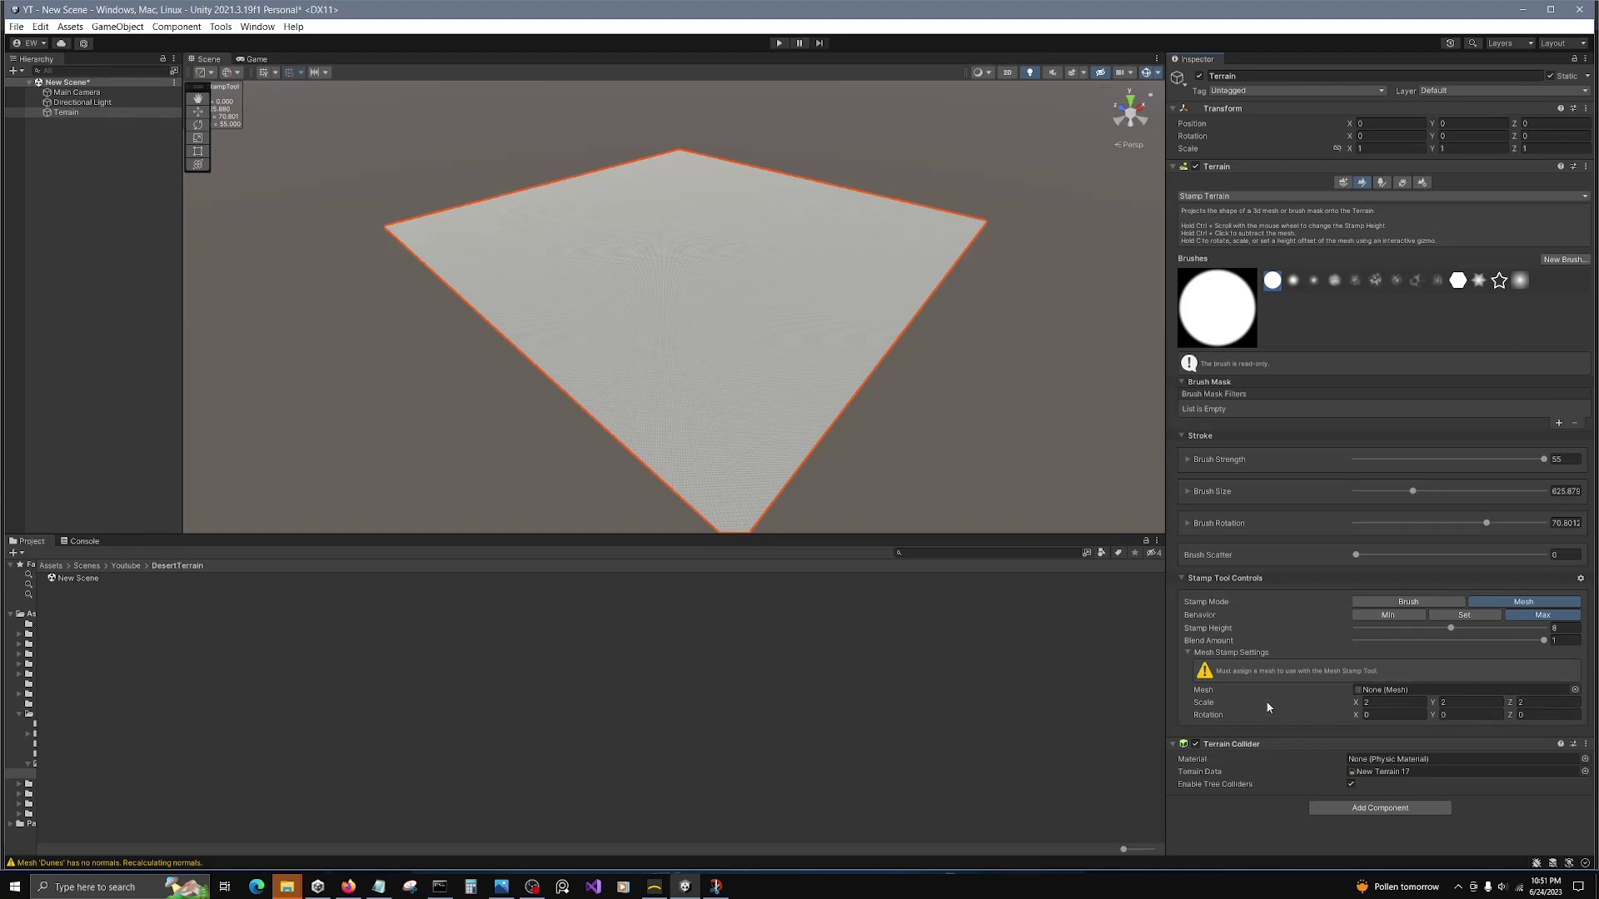
Step: Import the Dunes and Mountain meshes from the DesertTerrain6 build folder 001 into the project's DesertTerrain folder
{"action": "mouse_move", "coordinate": [291, 889]}
{"action": "left_click", "coordinate": [333, 833]}
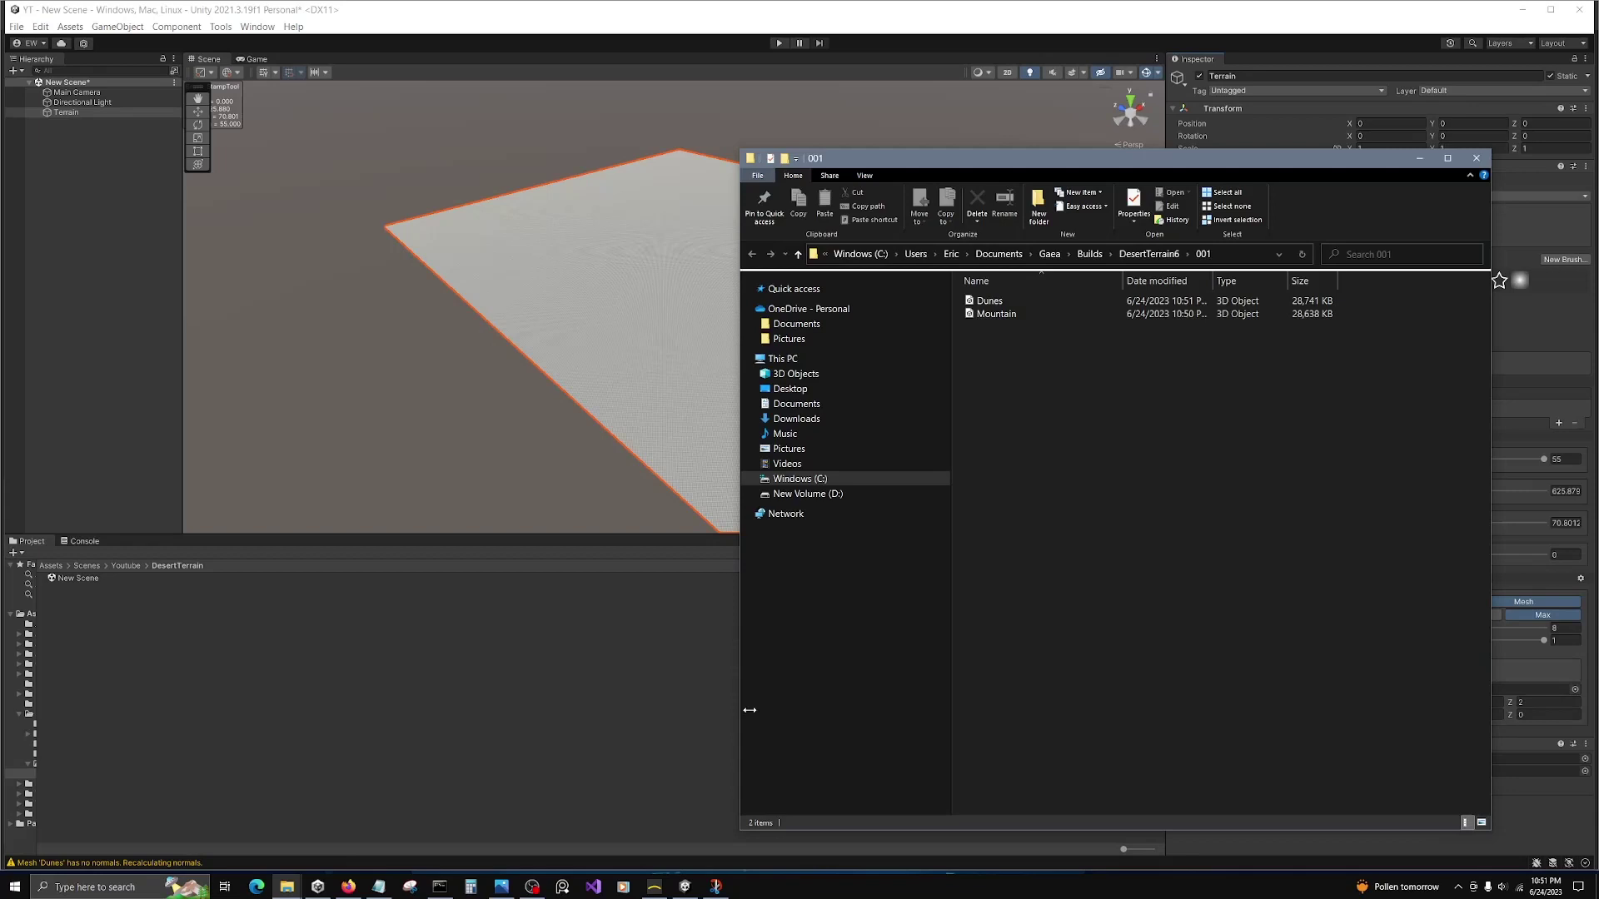
{"action": "left_click", "coordinate": [989, 302]}
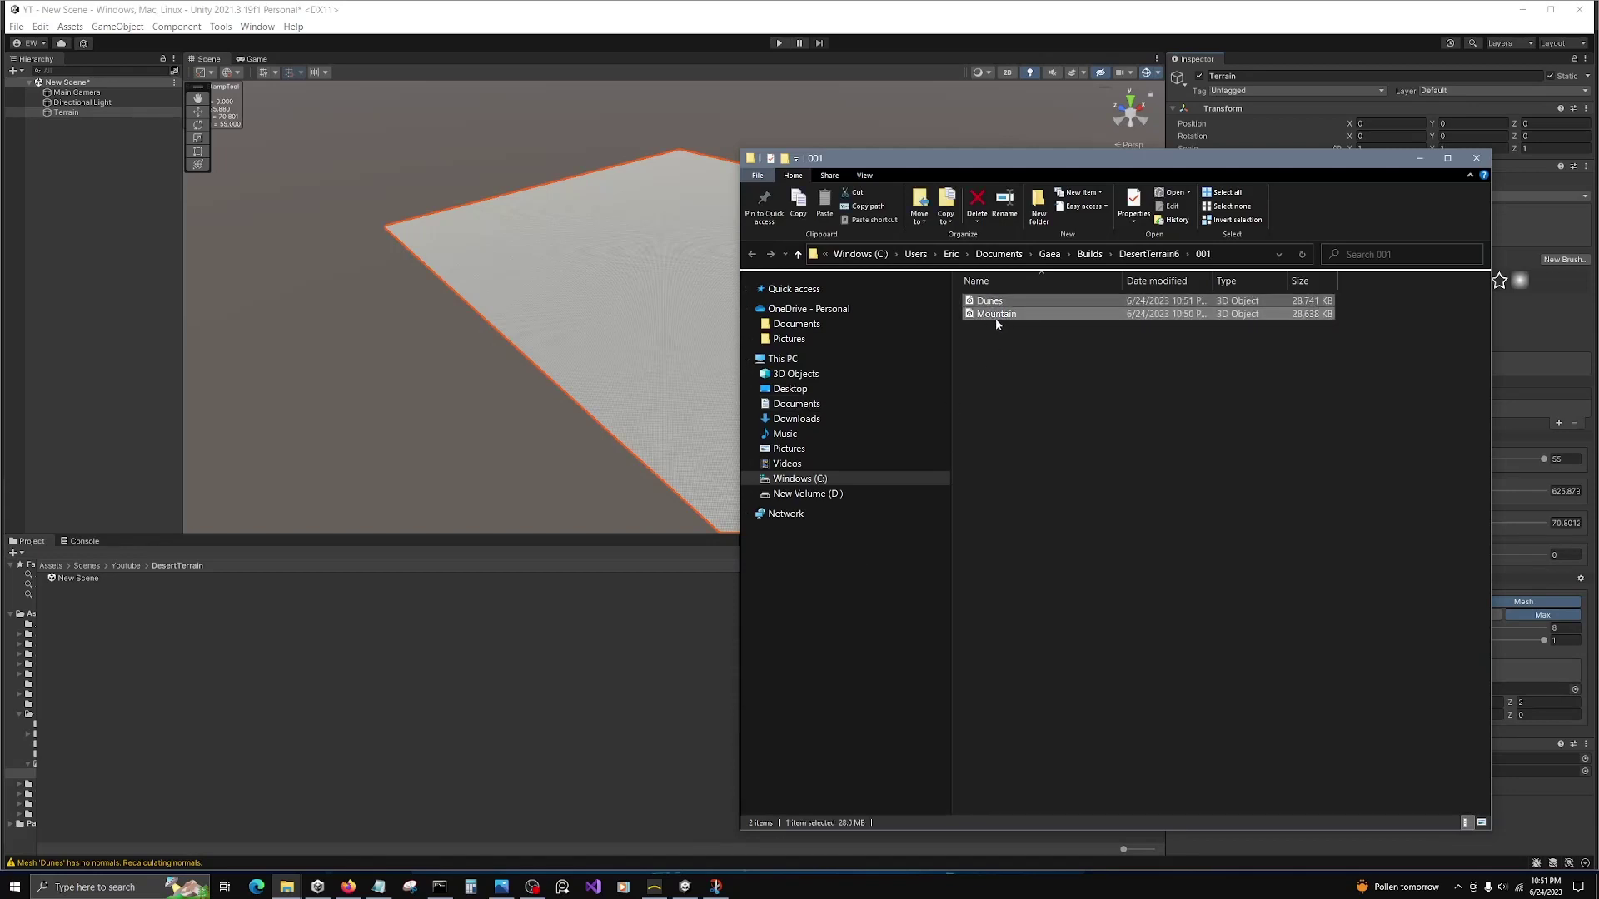
{"action": "left_click", "coordinate": [997, 315], "text": "shift"}
{"action": "left_click_drag", "start_coordinate": [997, 315], "coordinate": [131, 728]}
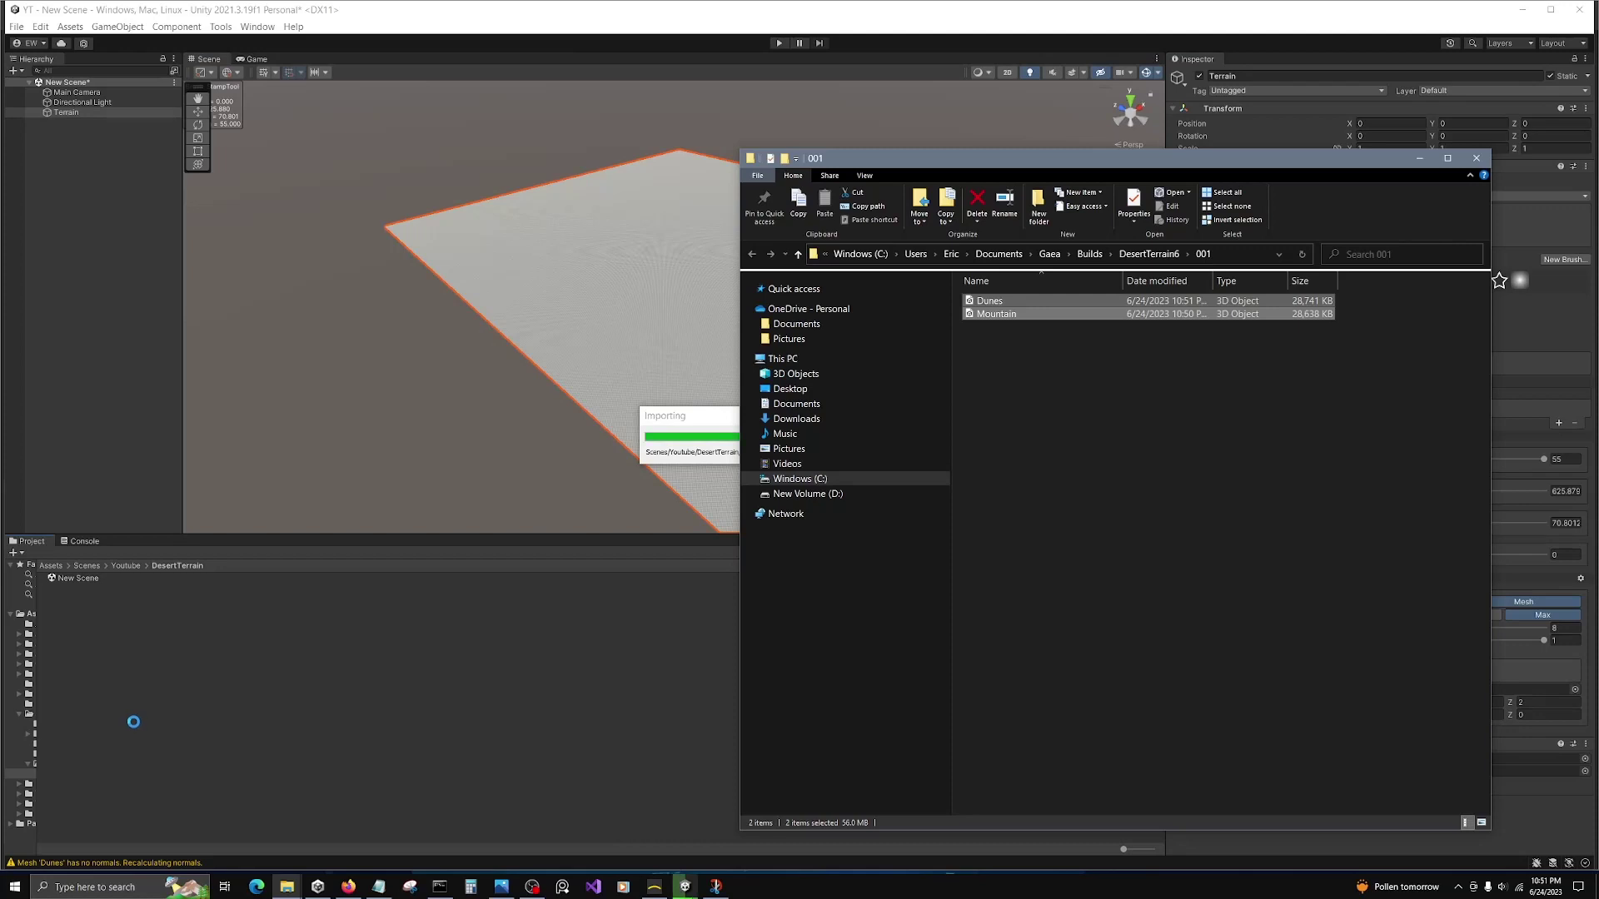
{"action": "left_click", "coordinate": [133, 721]}
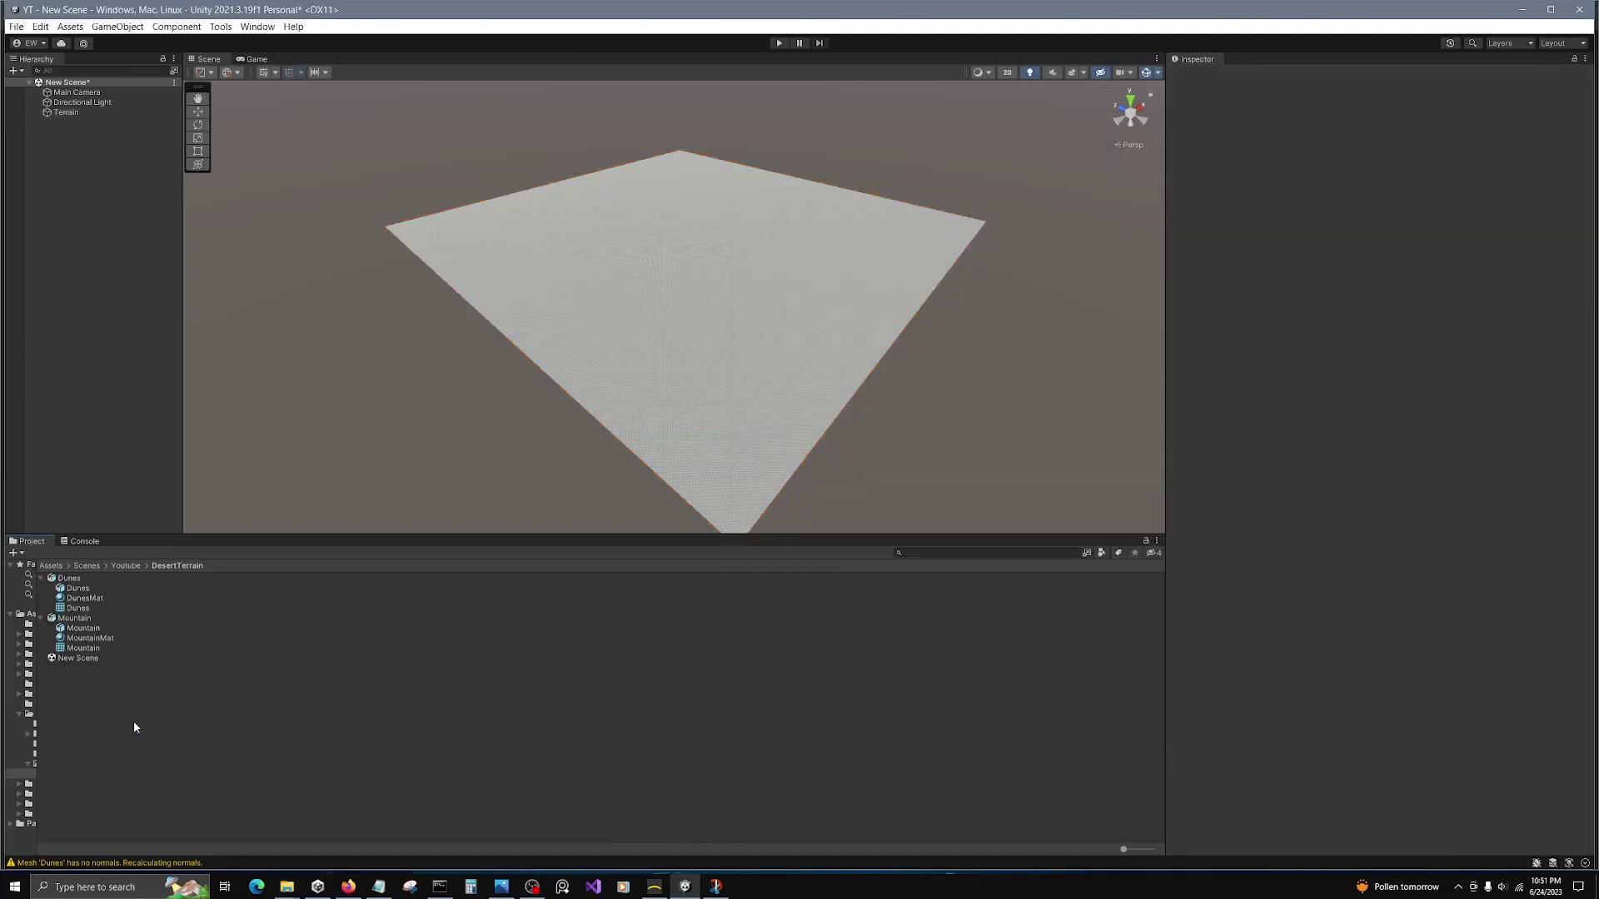
Step: Assign the Dunes mesh to the terrain's stamp tool with a stamp height of 6 and stamp it onto the terrain
{"action": "left_click", "coordinate": [66, 113]}
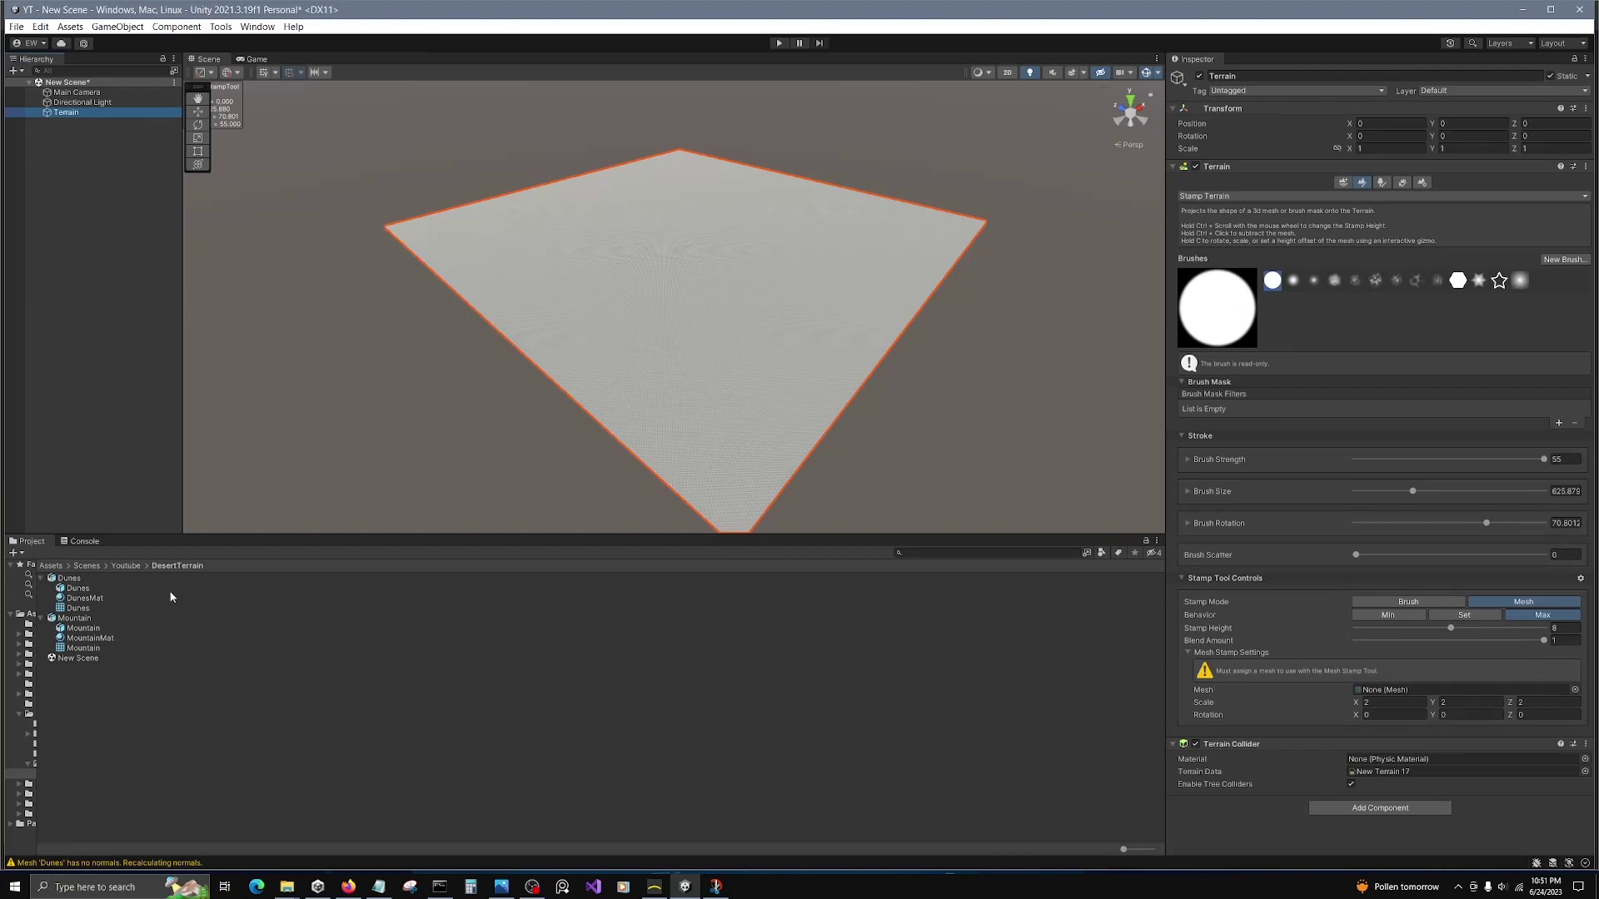
{"action": "left_click_drag", "start_coordinate": [84, 608], "coordinate": [1357, 698]}
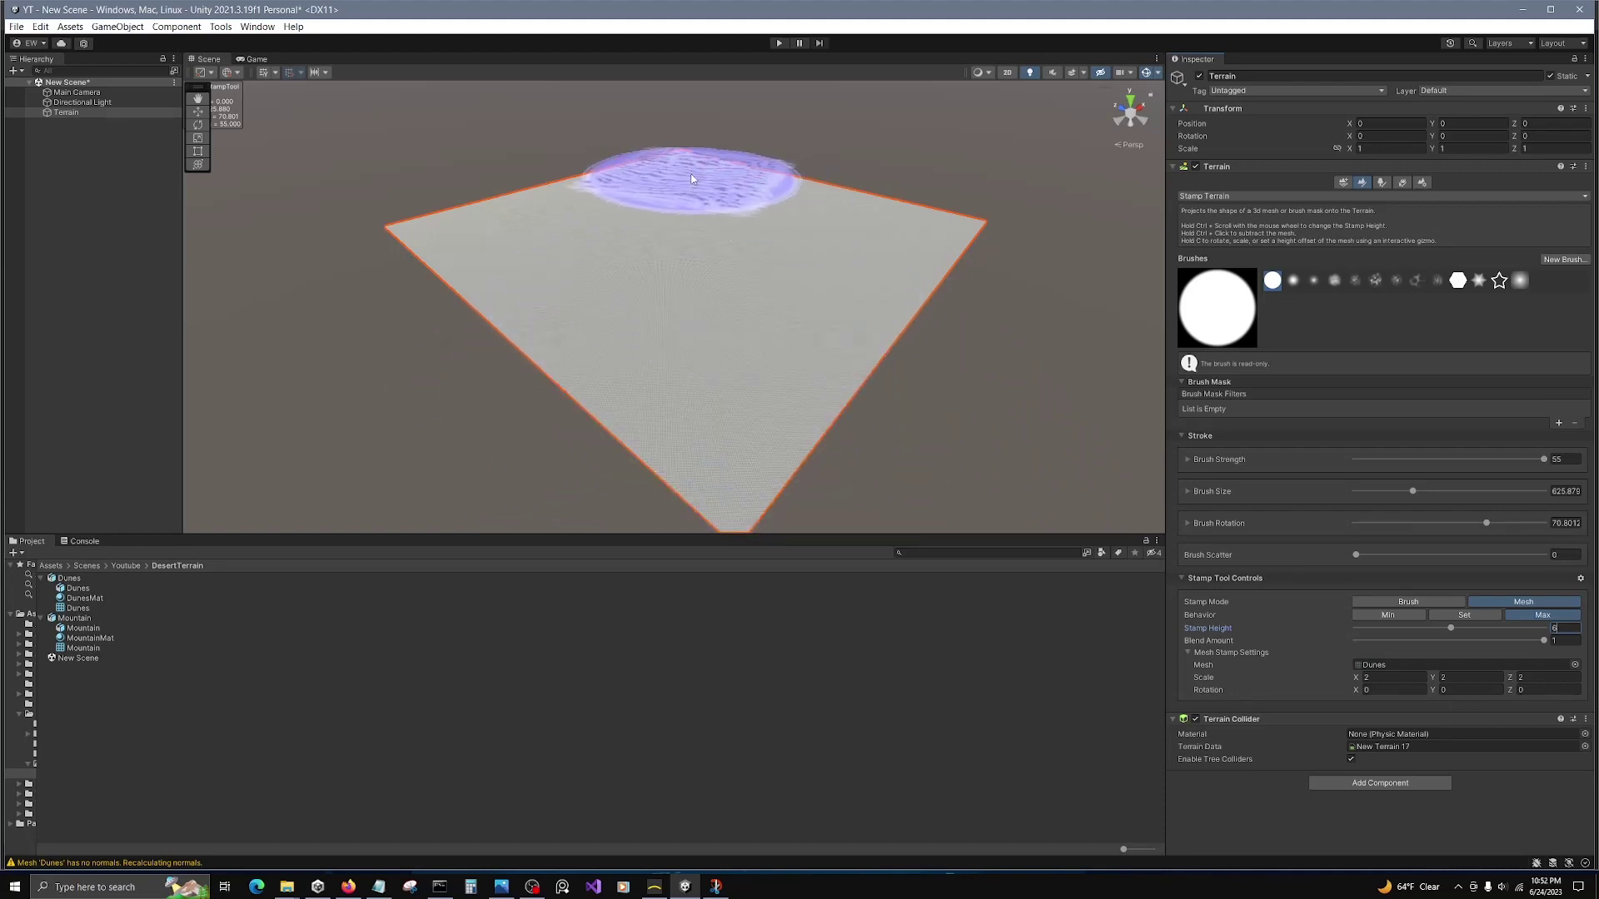
{"action": "left_click", "coordinate": [686, 269]}
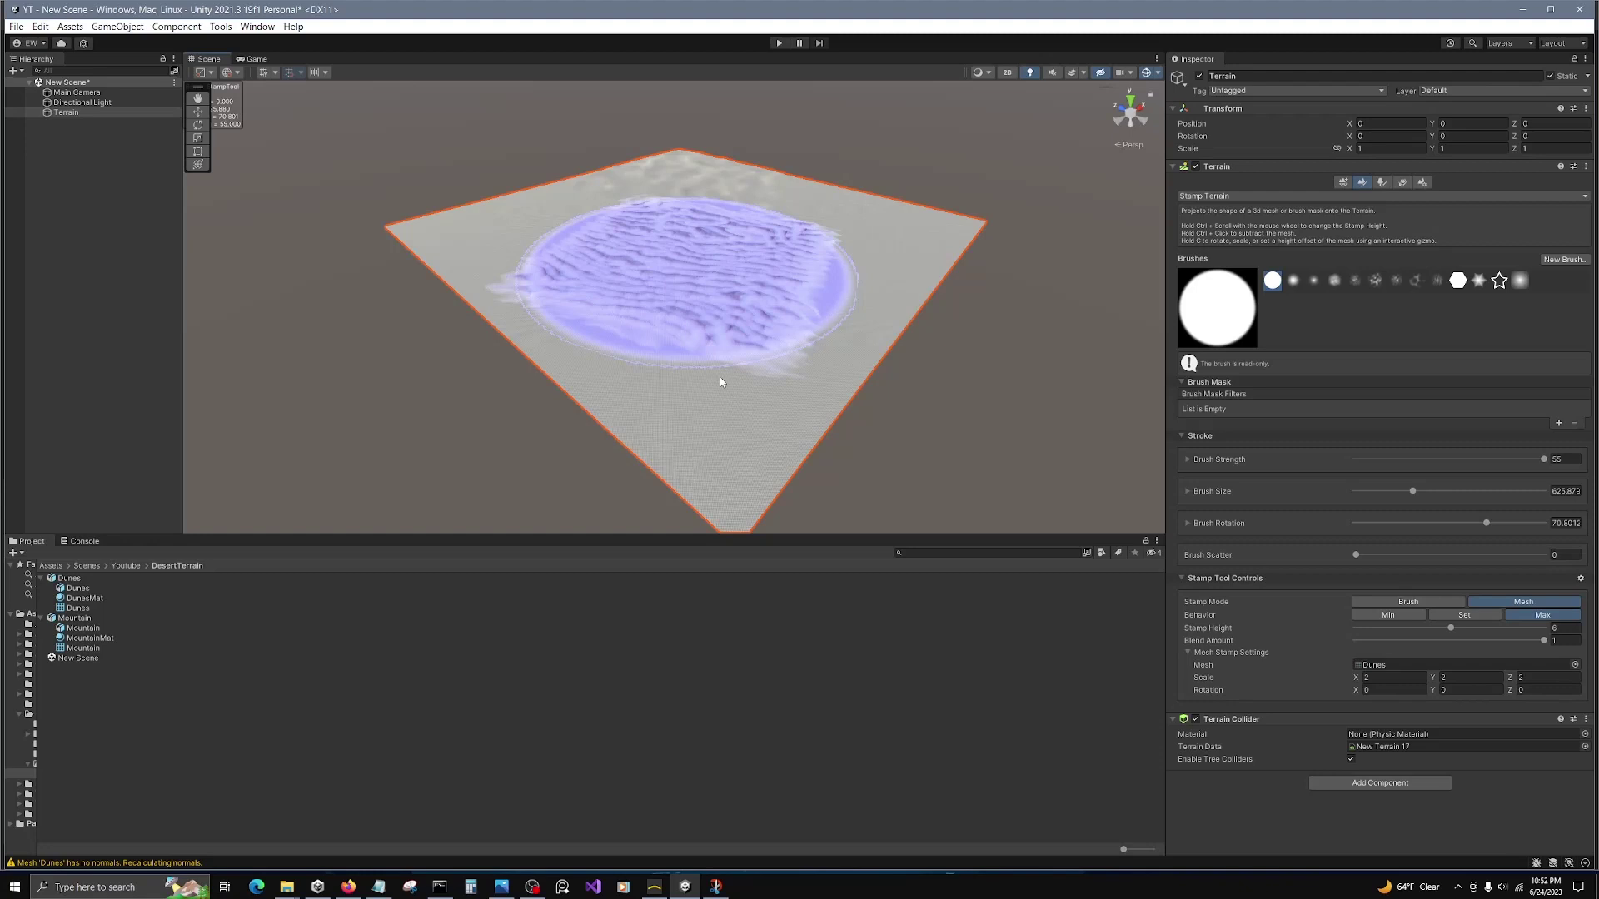
Step: Stamp the Dunes mesh on the terrain's near part and move the Main Camera above the terrain's edge at X 246, Y 31, Z 0
{"action": "left_click", "coordinate": [725, 441]}
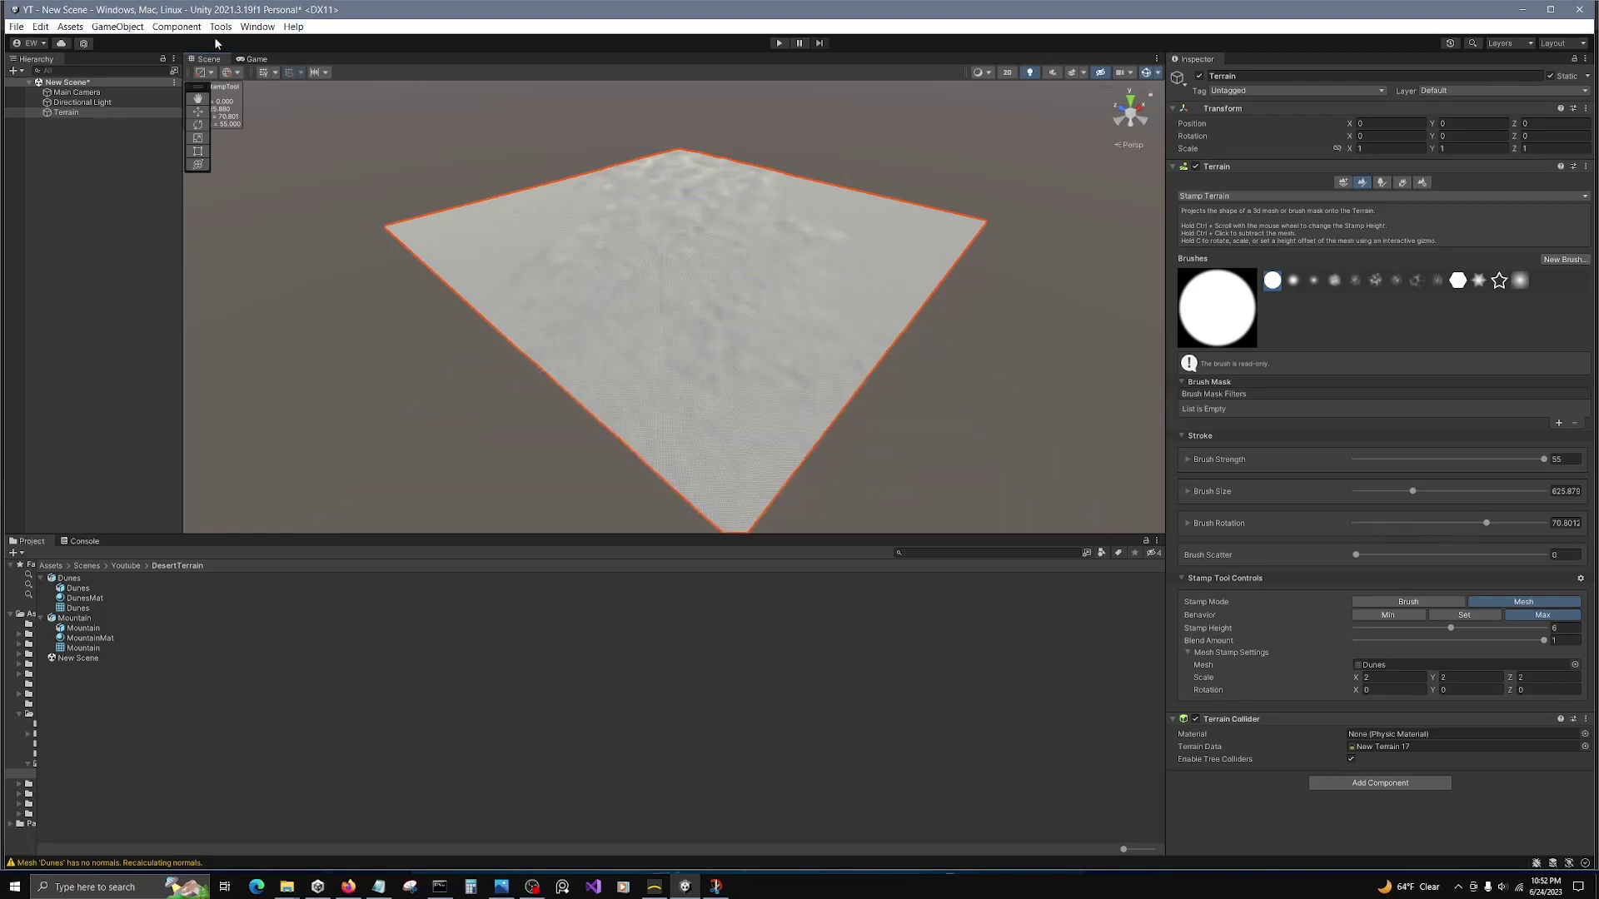
{"action": "double_click", "coordinate": [77, 91]}
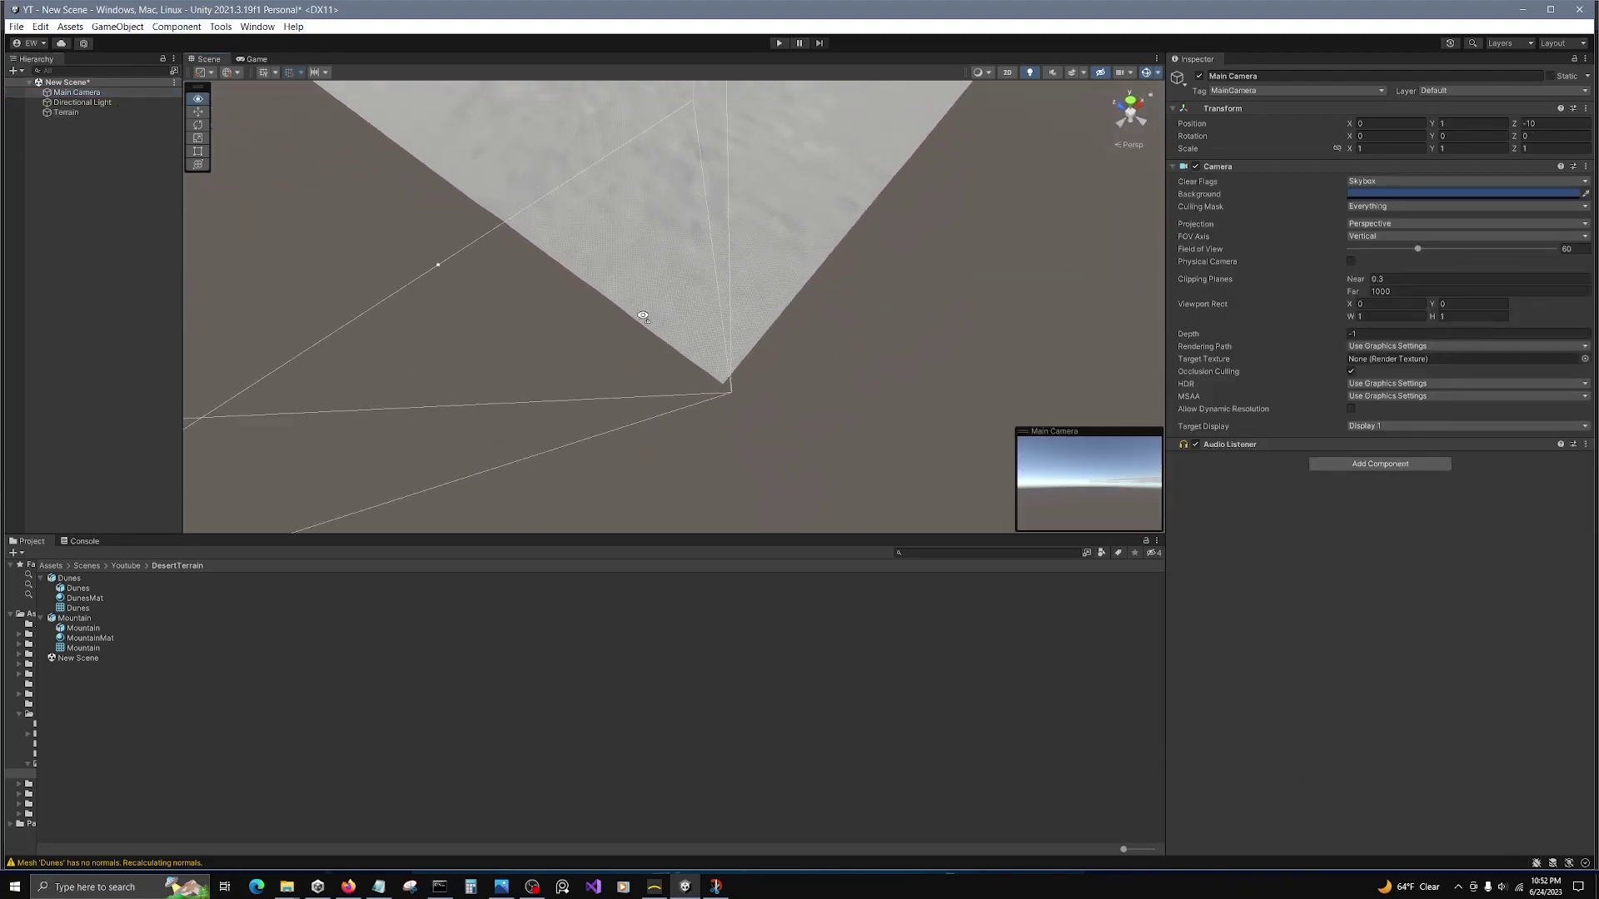
{"action": "left_click_drag", "start_coordinate": [599, 233], "coordinate": [778, 275], "text": "alt"}
{"action": "left_click", "coordinate": [198, 111]}
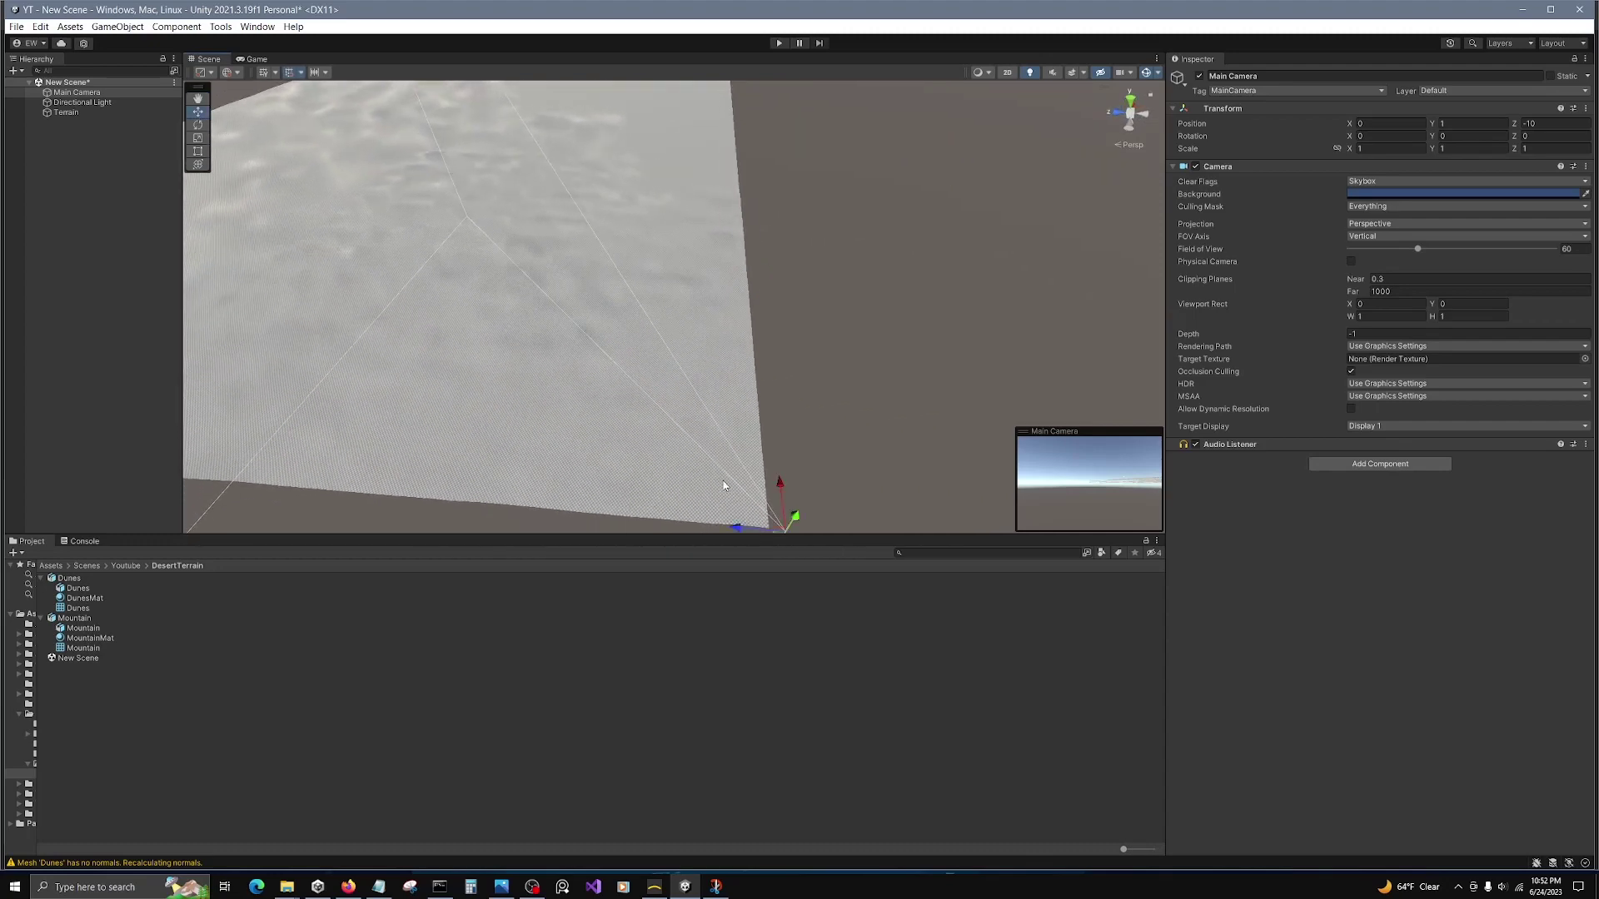
{"action": "left_click_drag", "start_coordinate": [797, 519], "coordinate": [738, 243]}
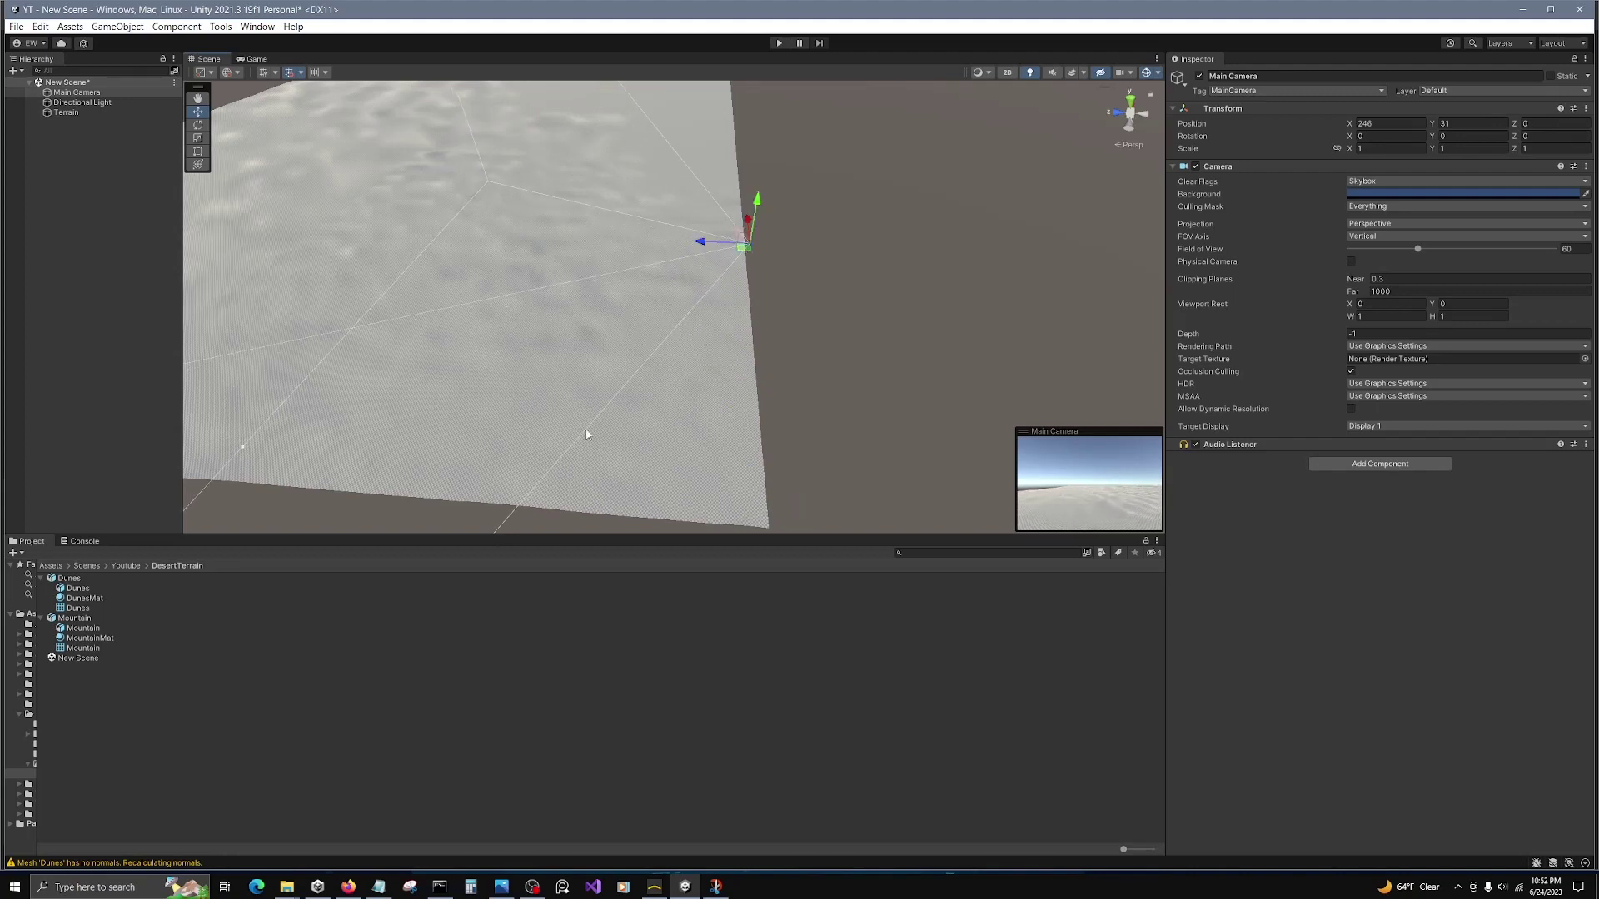
Step: Preview the dunes through the game camera, return to the scene view and look over the whole terrain
{"action": "left_click", "coordinate": [253, 60]}
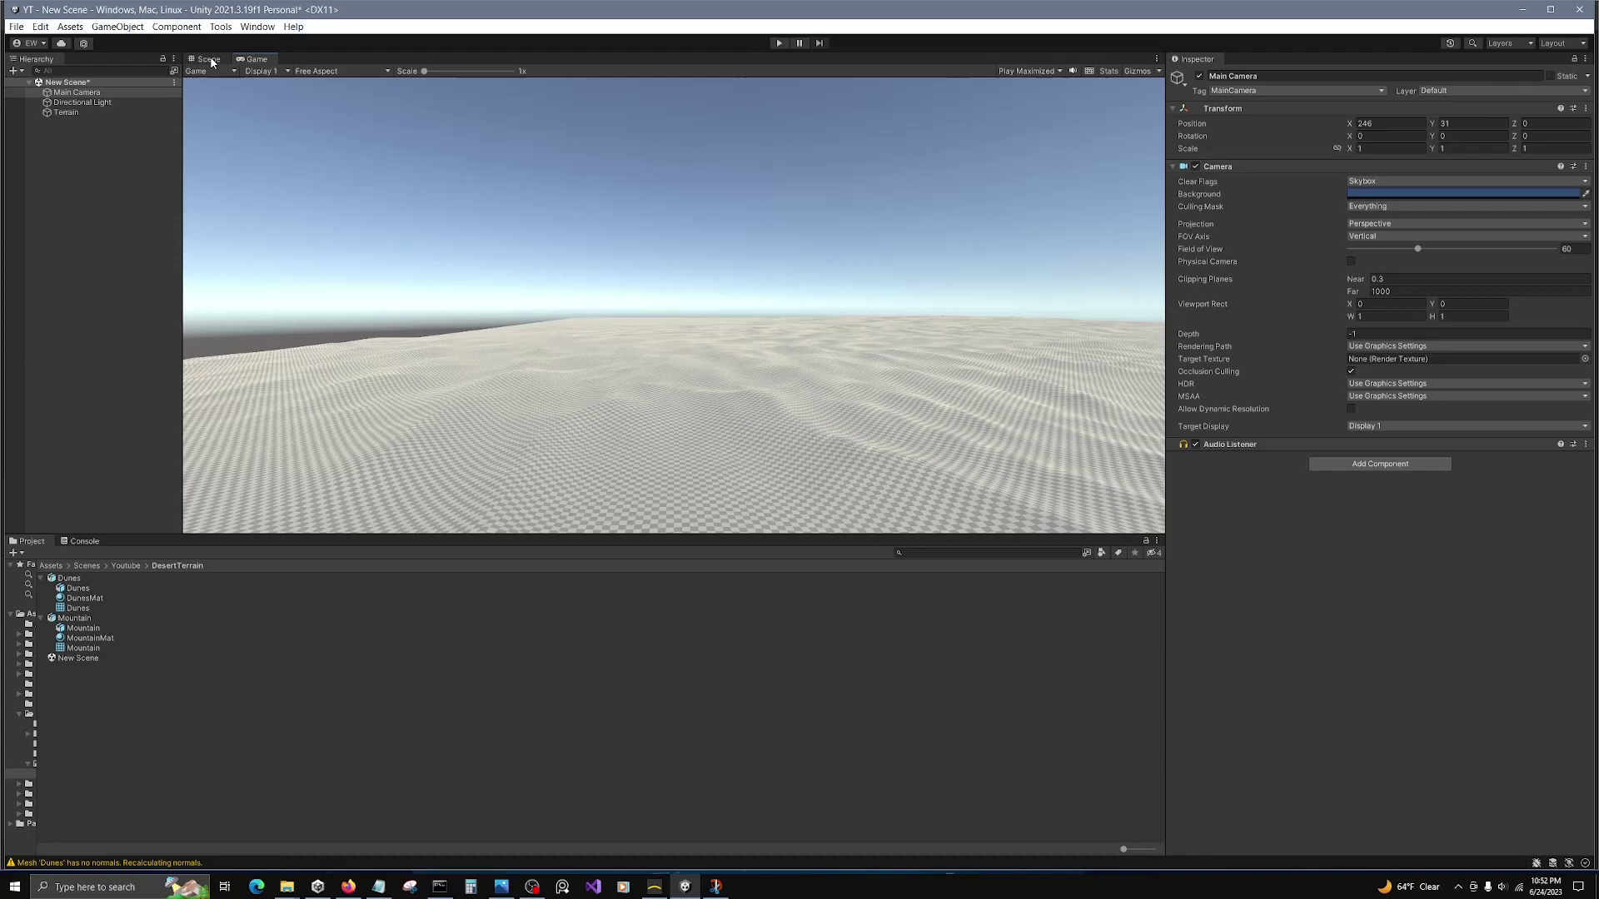
{"action": "left_click", "coordinate": [208, 60]}
{"action": "right_click_drag", "start_coordinate": [562, 280], "coordinate": [224, 438]}
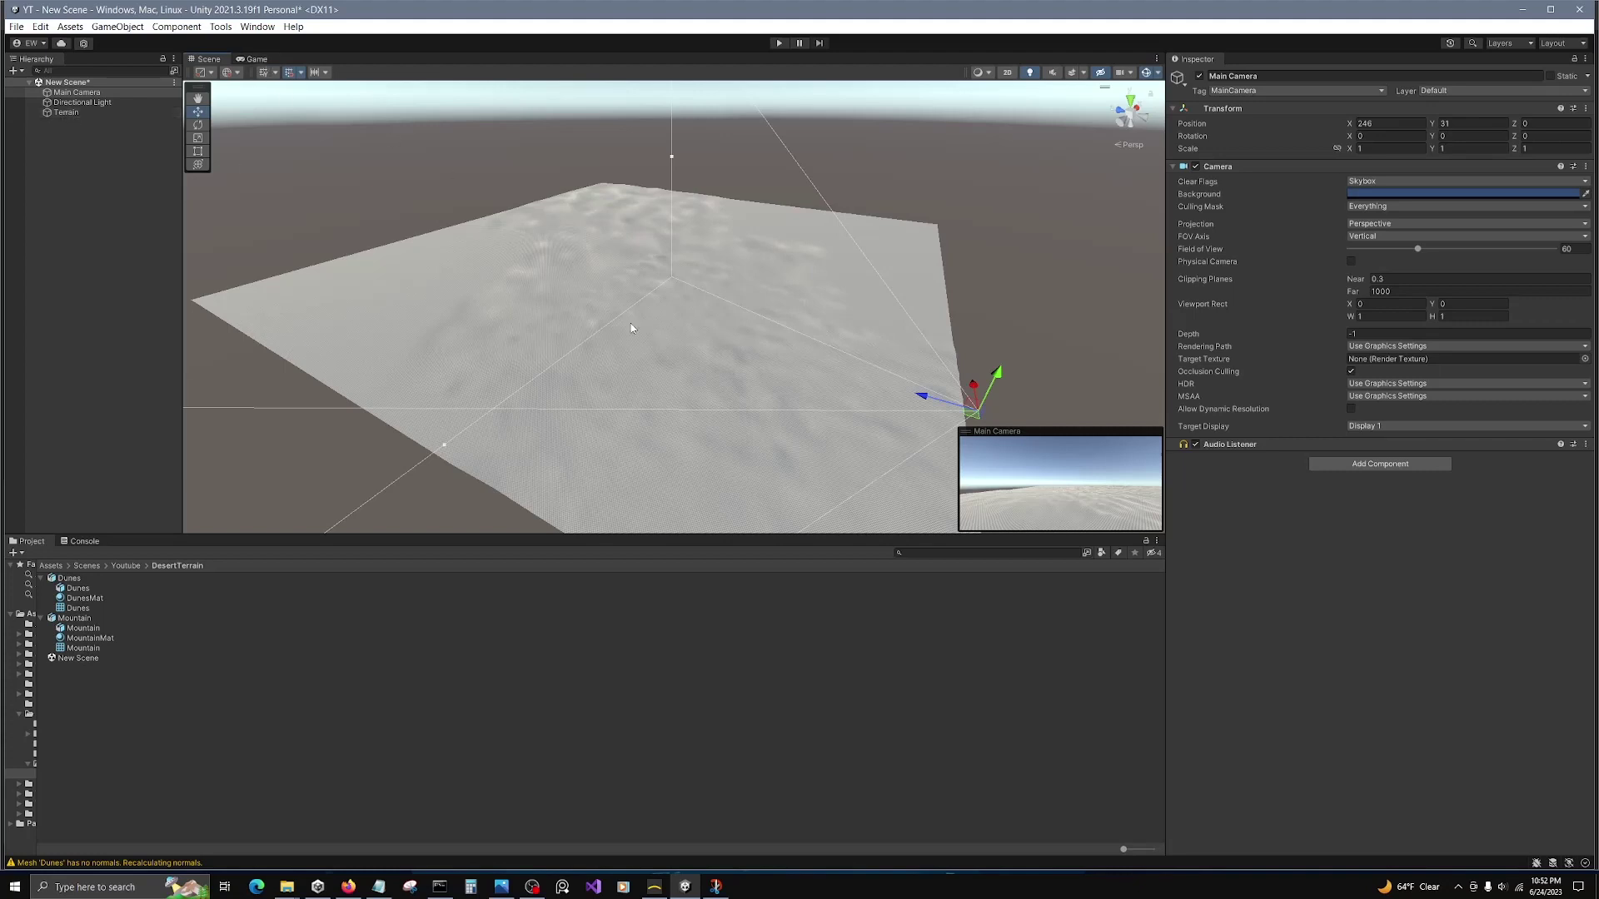
{"action": "right_click_drag", "start_coordinate": [631, 327], "coordinate": [308, 348]}
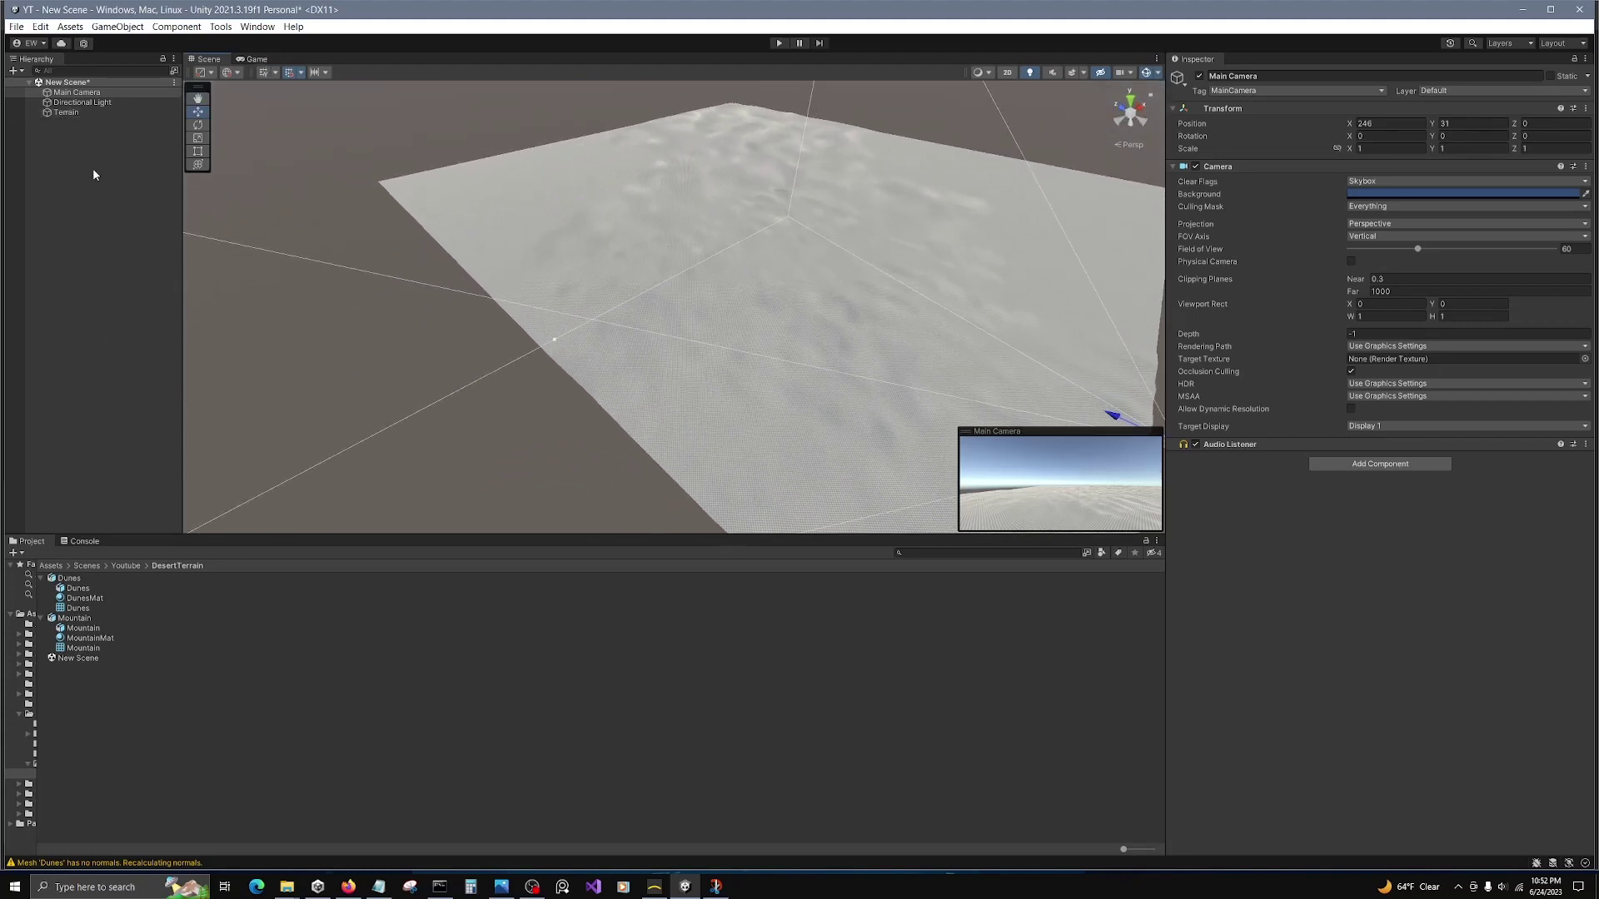
Step: Reactivate the terrain's Stamp Terrain tool and set the Dunes mesh scale to 3 on all axes
{"action": "left_click", "coordinate": [83, 113]}
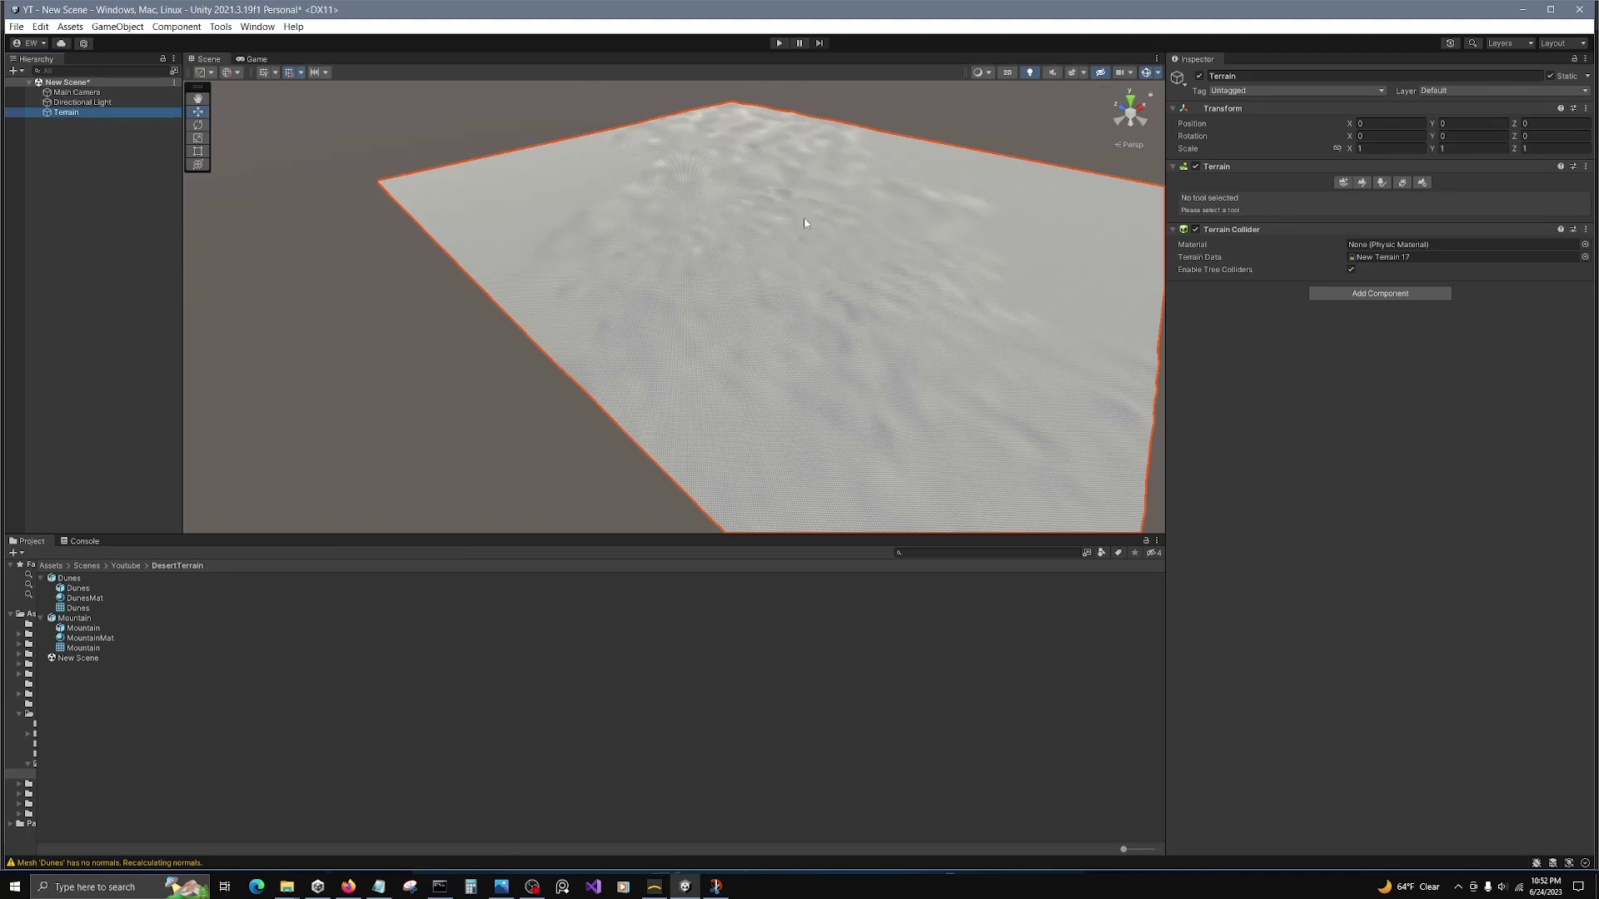
{"action": "left_click", "coordinate": [1362, 182]}
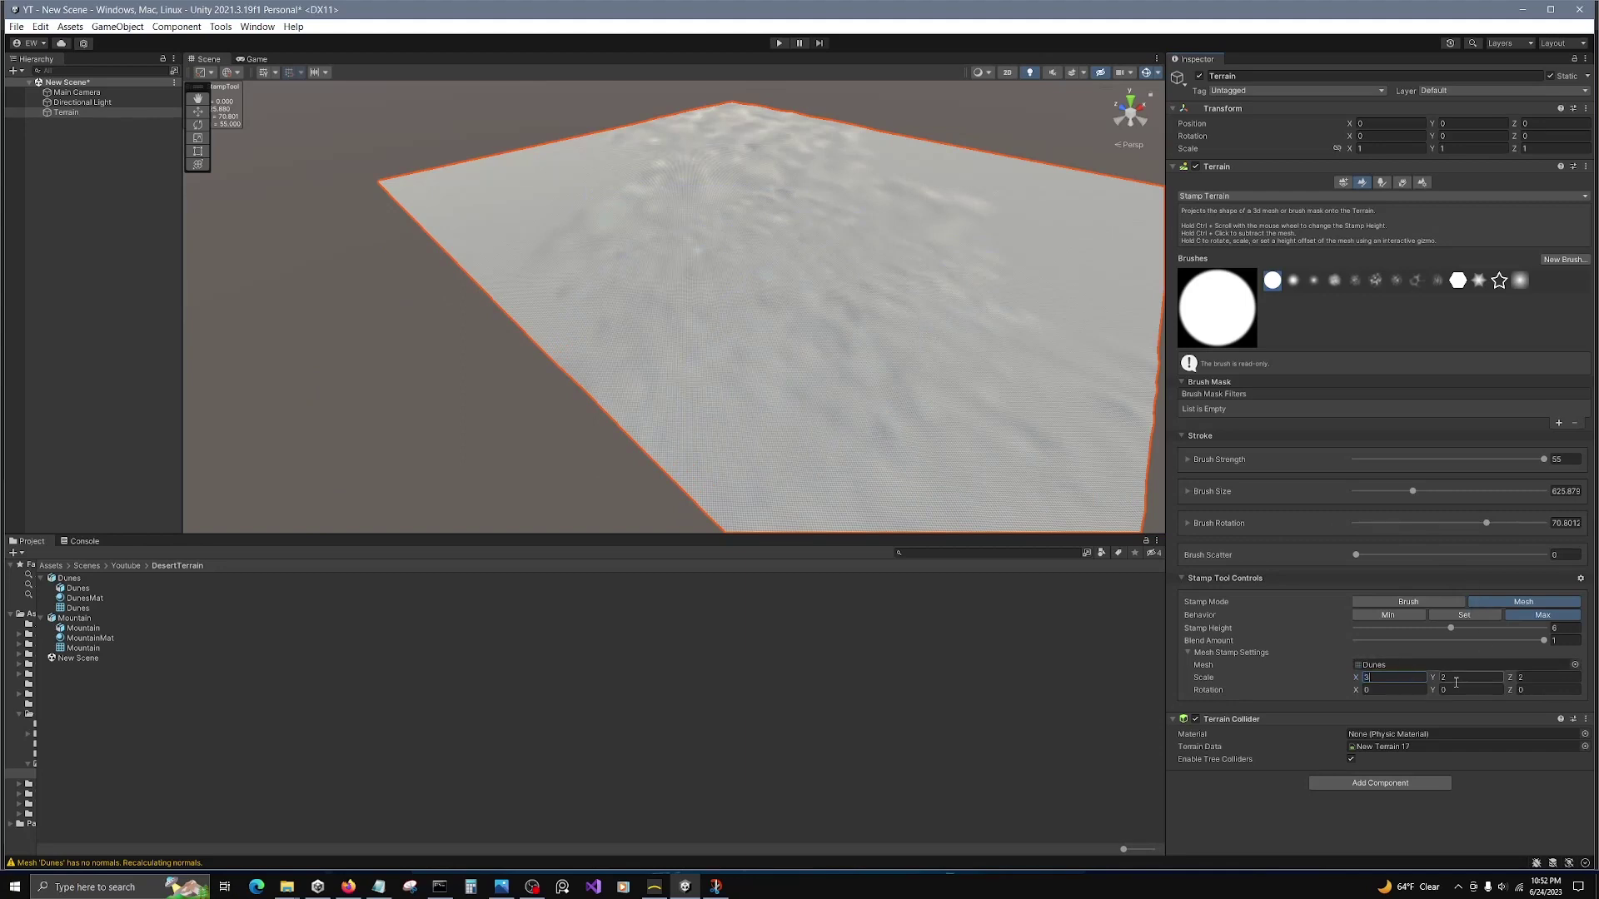
{"action": "key", "text": "Tab"}
{"action": "type", "text": "3"}
{"action": "key", "text": "Tab"}
{"action": "type", "text": "3"}
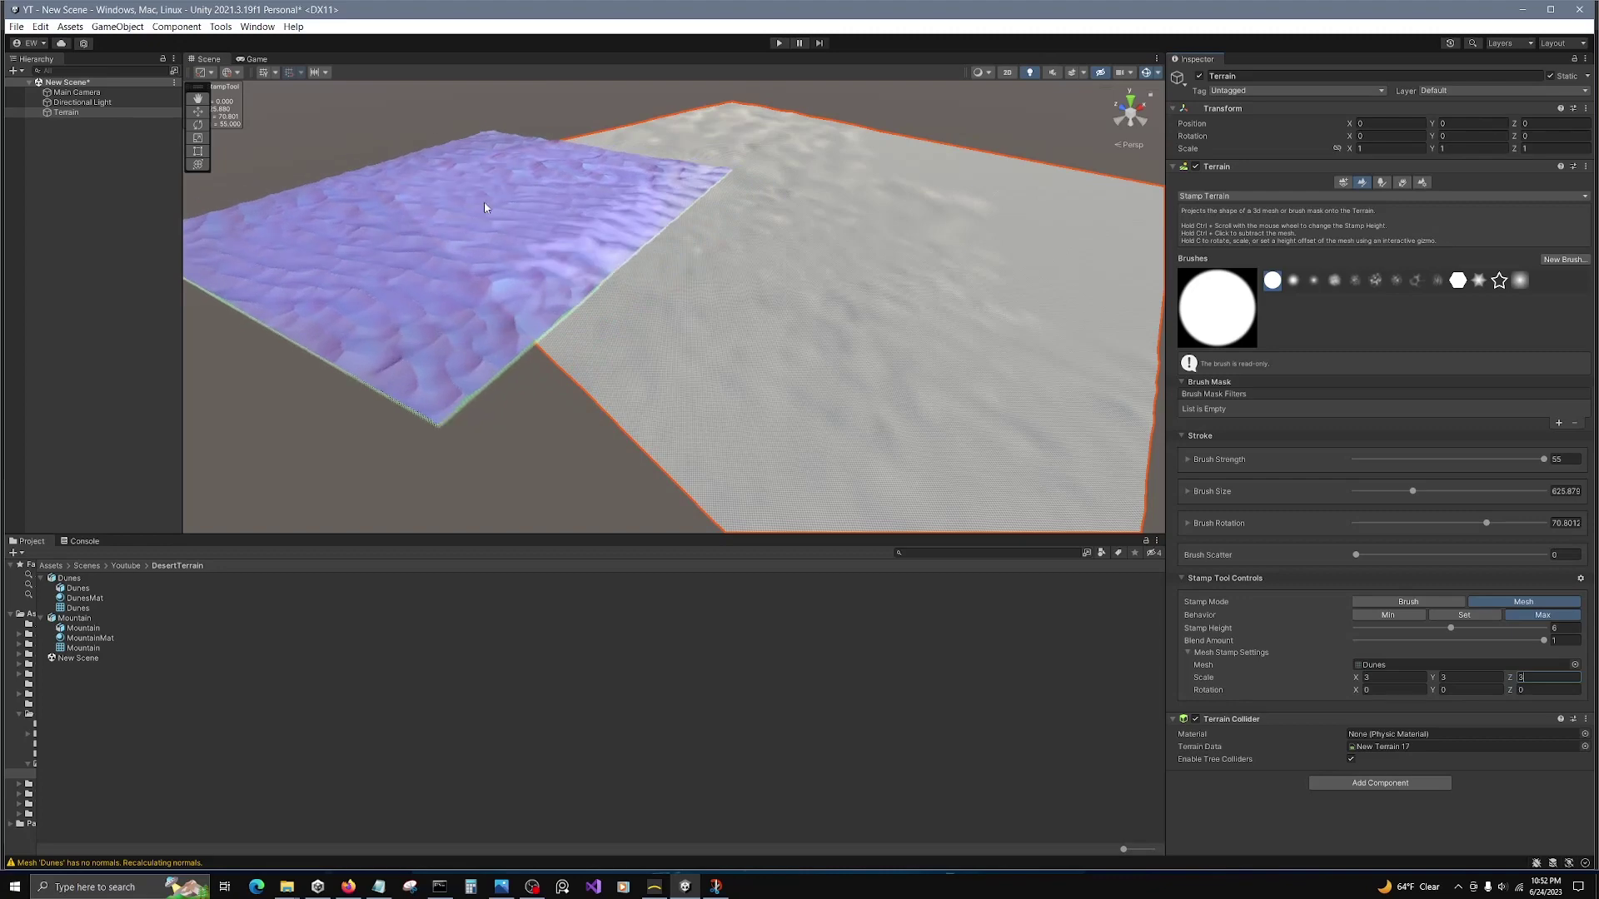
Step: Set the Dunes mesh stamp's scale to 1 on all axes
{"action": "left_click", "coordinate": [1389, 677]}
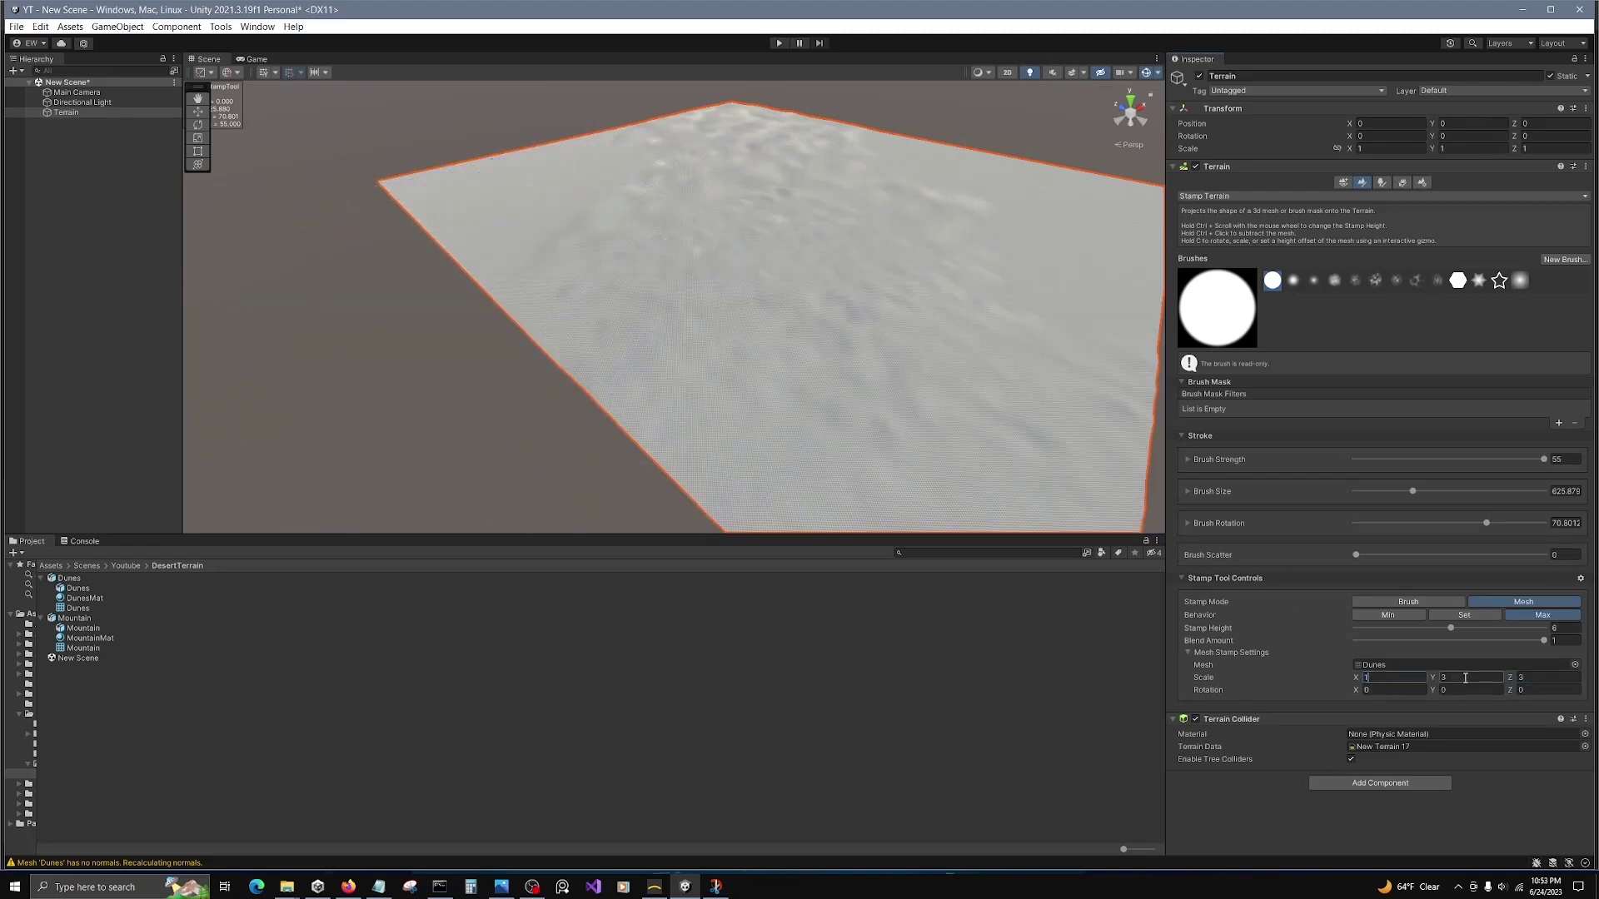
{"action": "left_click", "coordinate": [1467, 678]}
{"action": "left_click", "coordinate": [1542, 677]}
{"action": "type", "text": "1"}
Step: Set the Dunes mesh stamp's scale to 2 on all axes
{"action": "left_click", "coordinate": [1422, 677]}
{"action": "type", "text": "2"}
{"action": "key", "text": "Tab"}
{"action": "type", "text": "2"}
{"action": "key", "text": "Tab"}
Step: Assign the Mountain mesh to the stamp tool and set its scale to 1 on all axes
{"action": "left_click_drag", "start_coordinate": [89, 652], "coordinate": [1370, 669]}
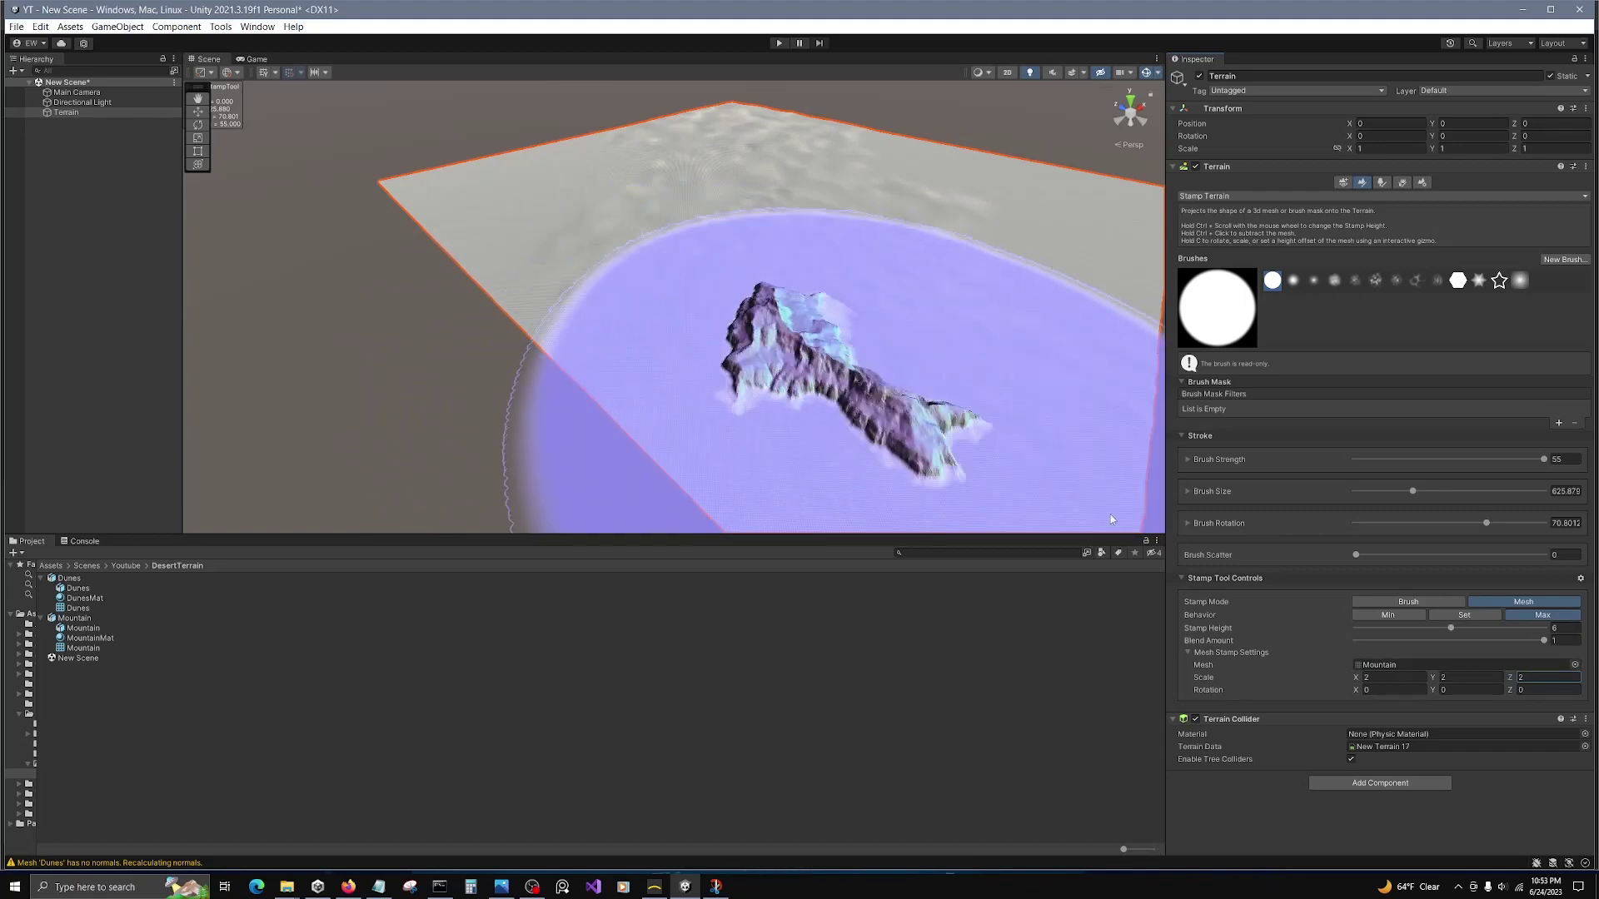
{"action": "left_click", "coordinate": [1387, 677]}
{"action": "type", "text": "1"}
{"action": "key", "text": "Tab"}
{"action": "type", "text": "1"}
{"action": "left_click", "coordinate": [1547, 677]}
{"action": "type", "text": "1"}
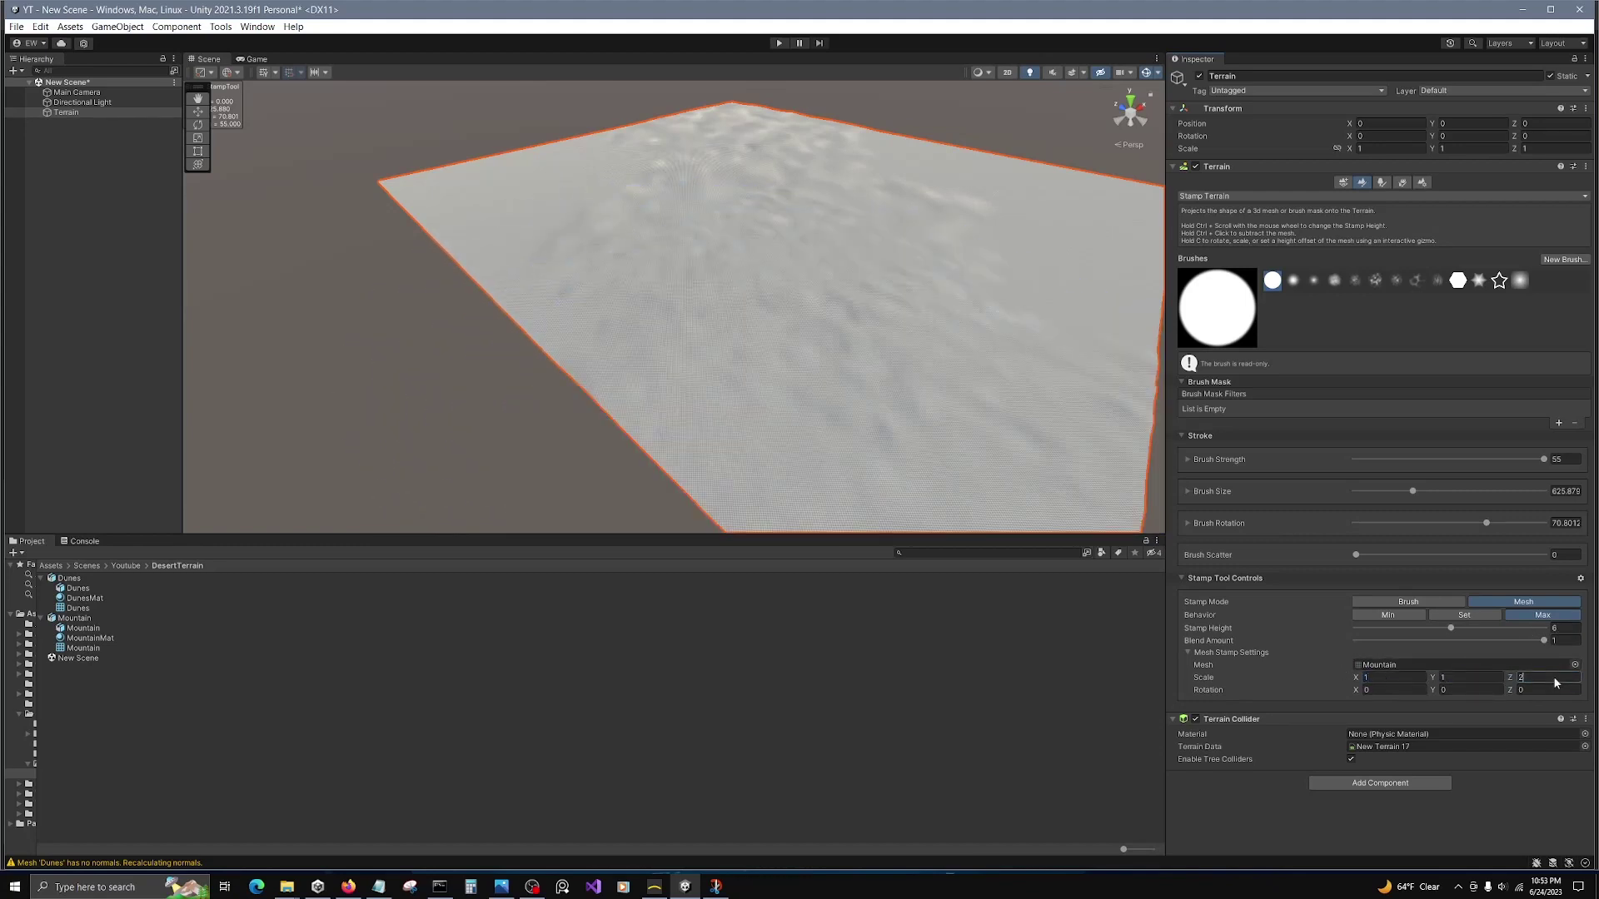
Step: Set the Mountain mesh stamp's scale to 3 on all axes
{"action": "left_click", "coordinate": [1387, 677]}
{"action": "type", "text": "3"}
{"action": "key", "text": "Tab"}
{"action": "type", "text": "3"}
{"action": "key", "text": "Tab"}
{"action": "type", "text": "3"}
Step: Set the Mountain mesh stamp's scale to 4 on all axes
{"action": "type", "text": "4"}
{"action": "key", "text": "Tab"}
{"action": "type", "text": "4"}
{"action": "key", "text": "Tab"}
{"action": "type", "text": "4"}
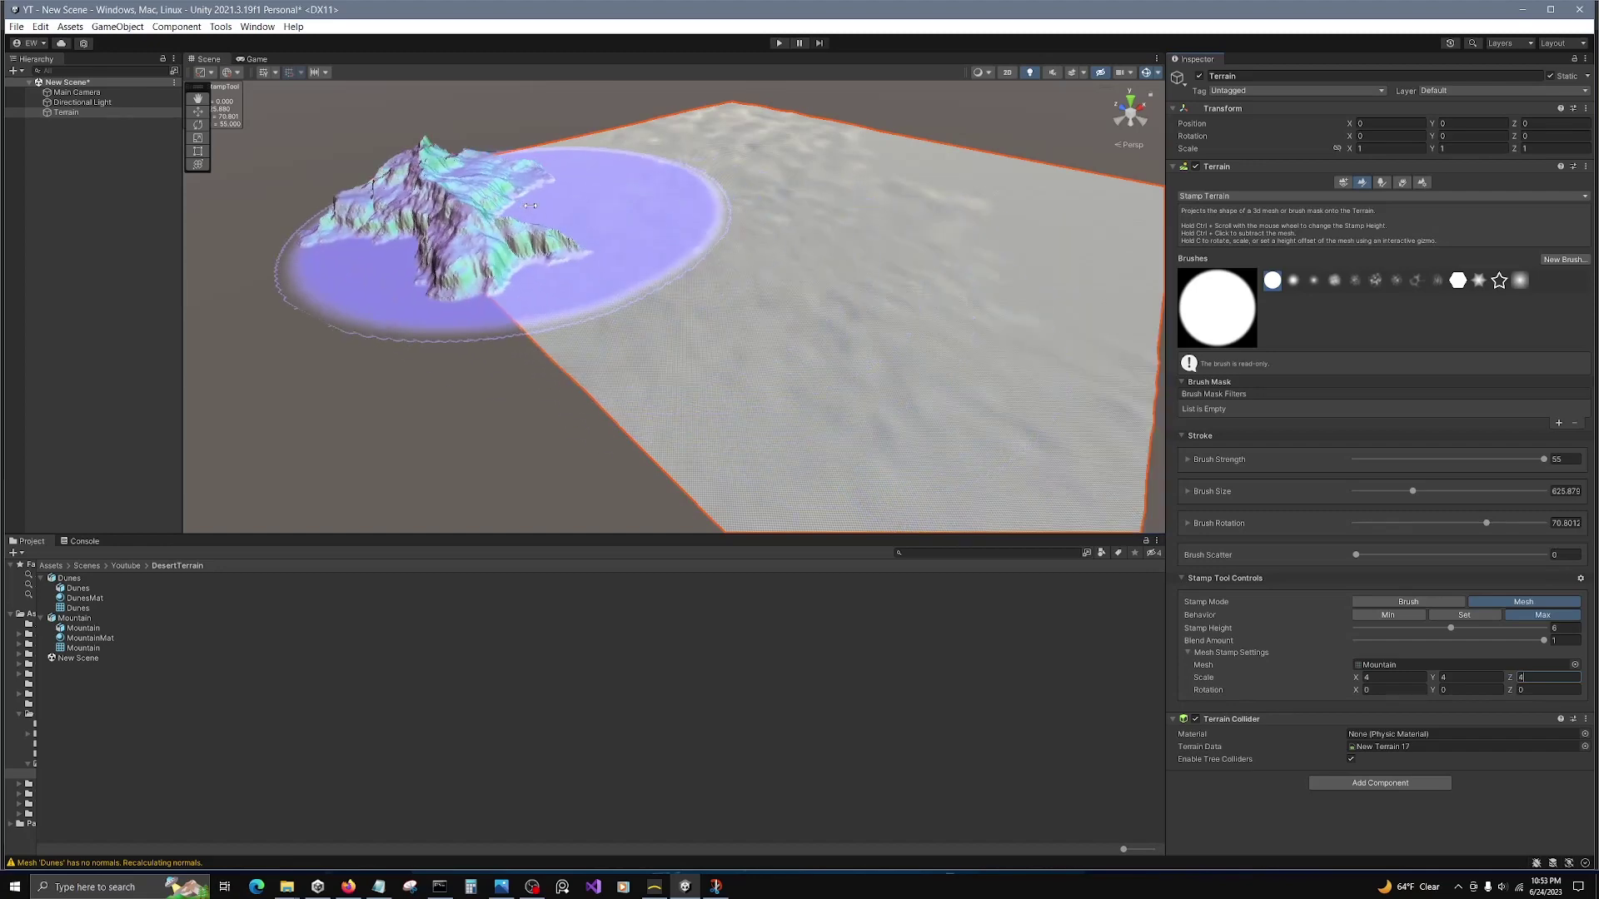
Step: Stamp the Mountain mesh near two far edges of the terrain and a third time closer, with the brush rotation set to about -148.78
{"action": "left_click", "coordinate": [569, 184]}
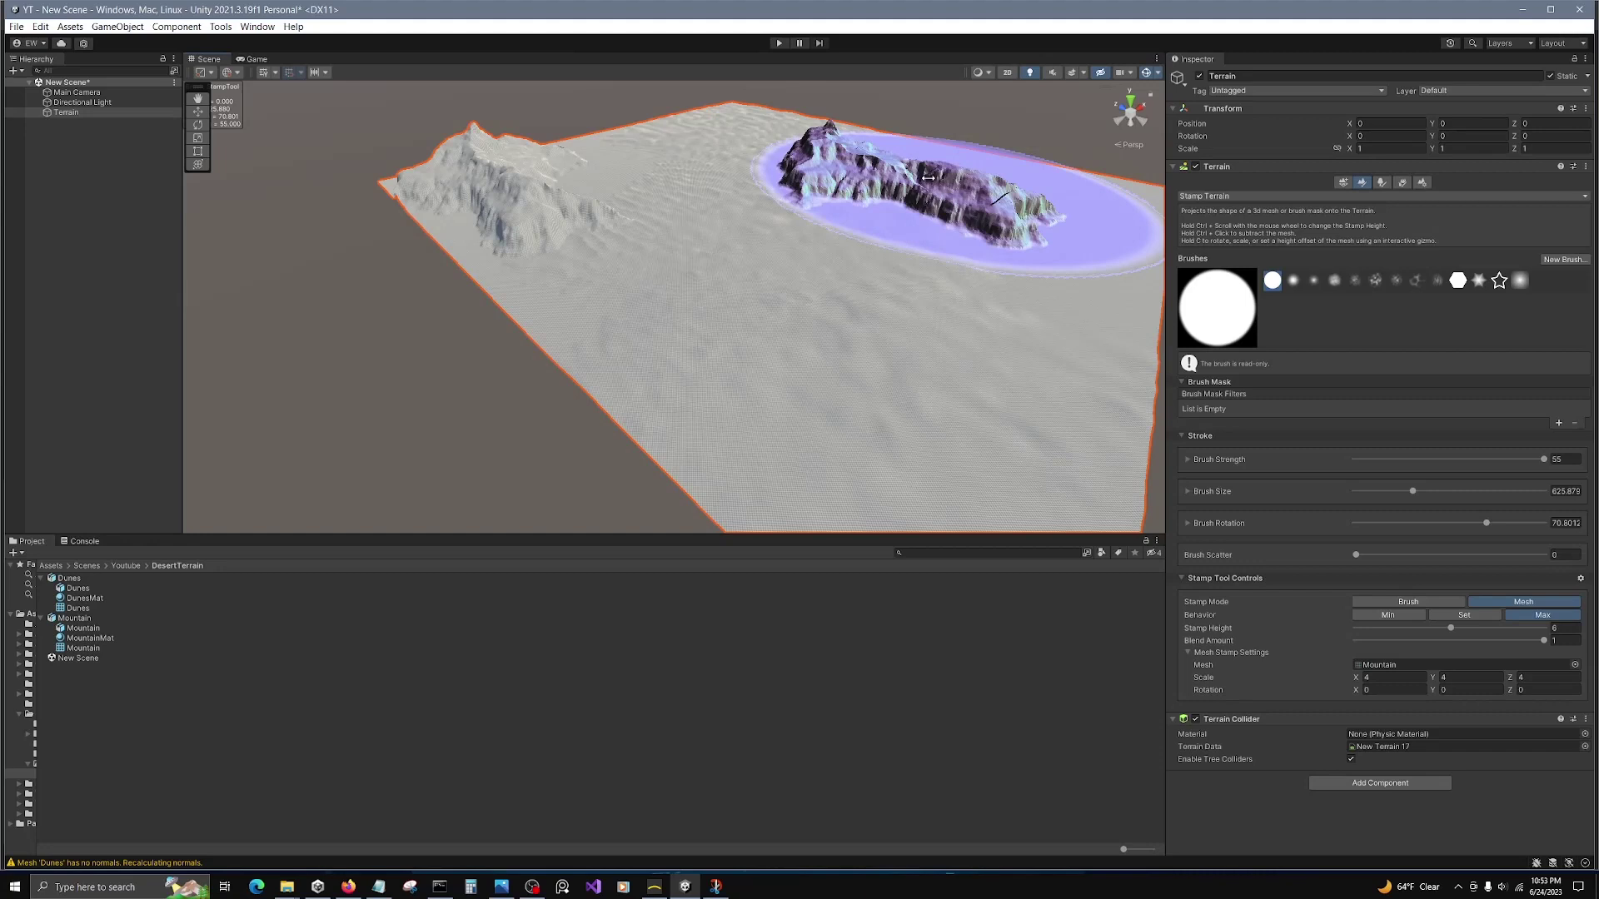
{"action": "left_click", "coordinate": [1020, 135]}
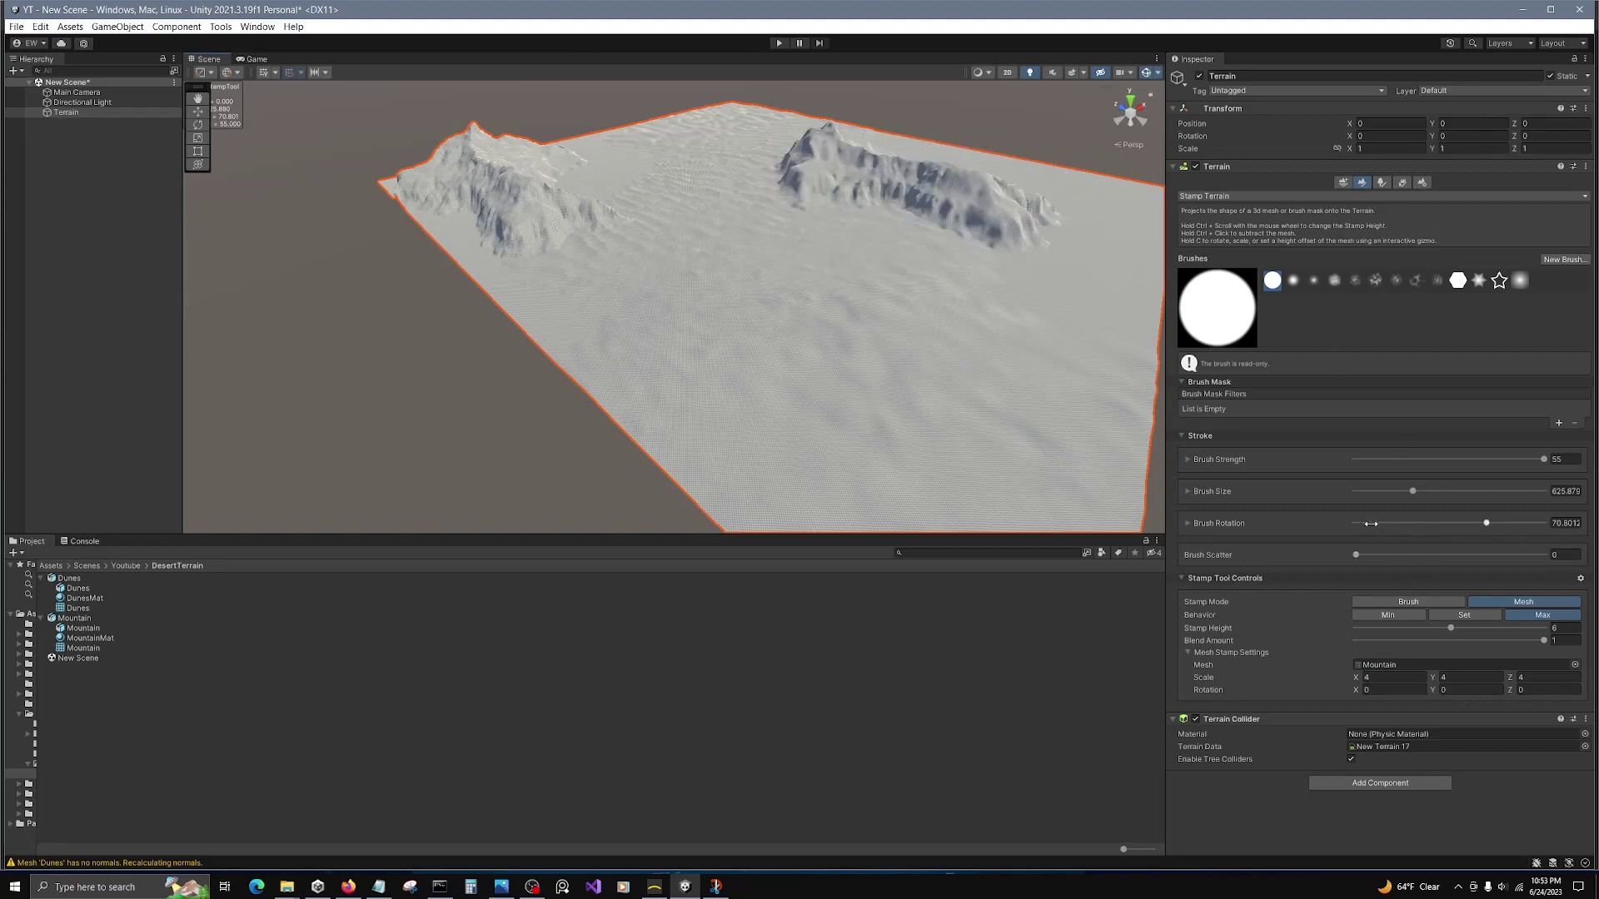
{"action": "left_click", "coordinate": [1371, 523]}
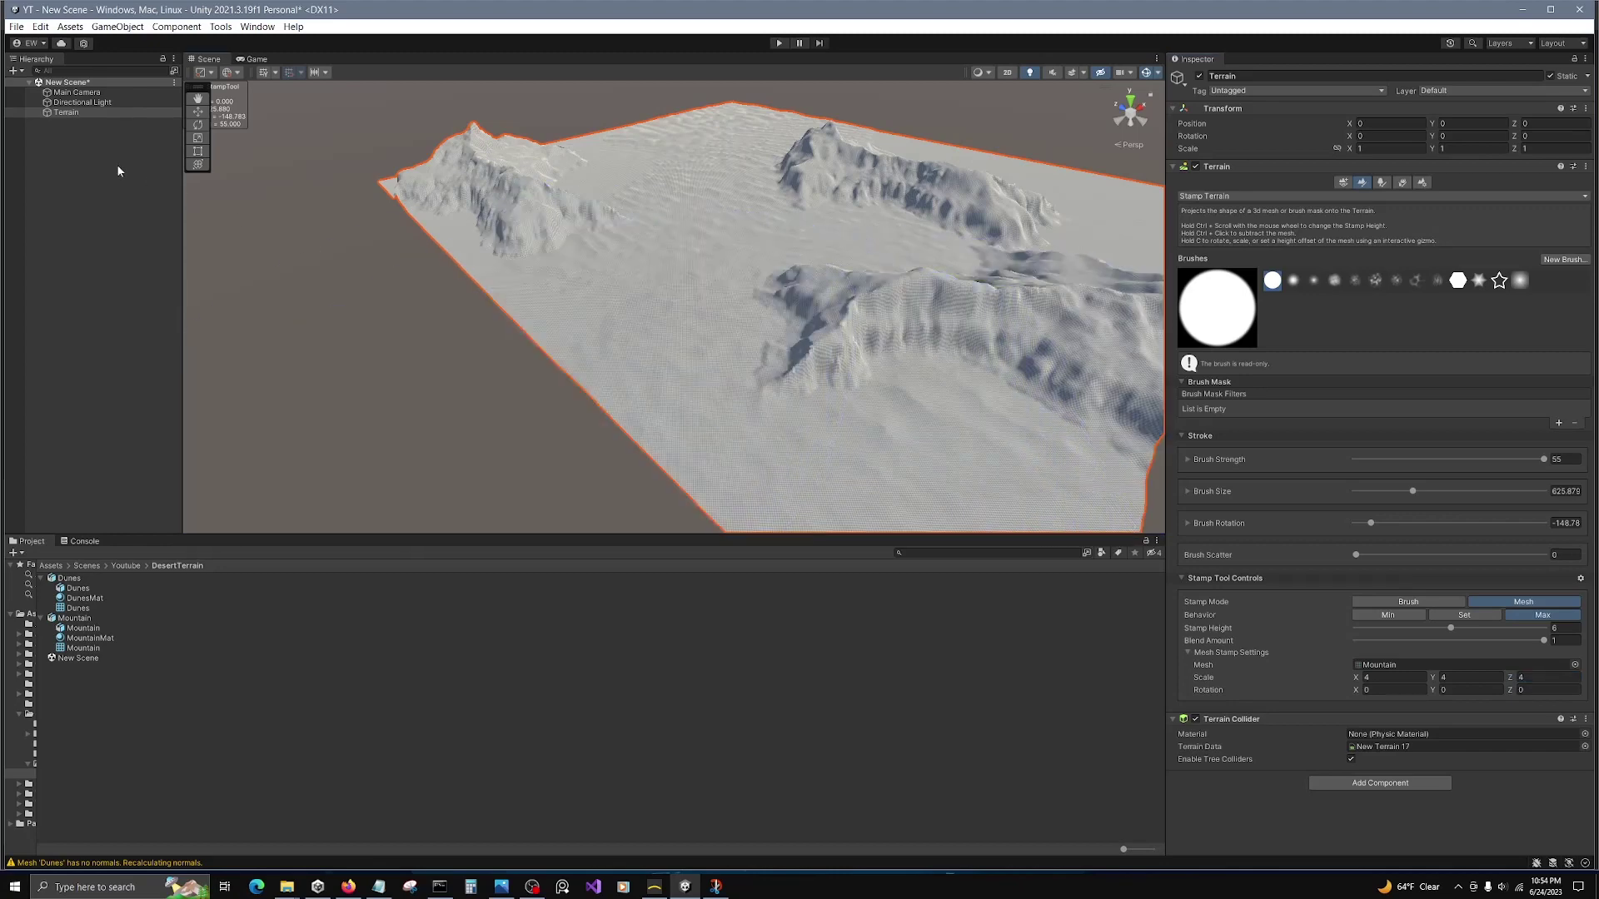
Step: Examine the stamped mountains with the Main Camera selected, and switch to Gaea to examine the mountain's Zero Borders node
{"action": "left_click", "coordinate": [76, 93]}
{"action": "right_click_drag", "start_coordinate": [350, 196], "coordinate": [471, 260]}
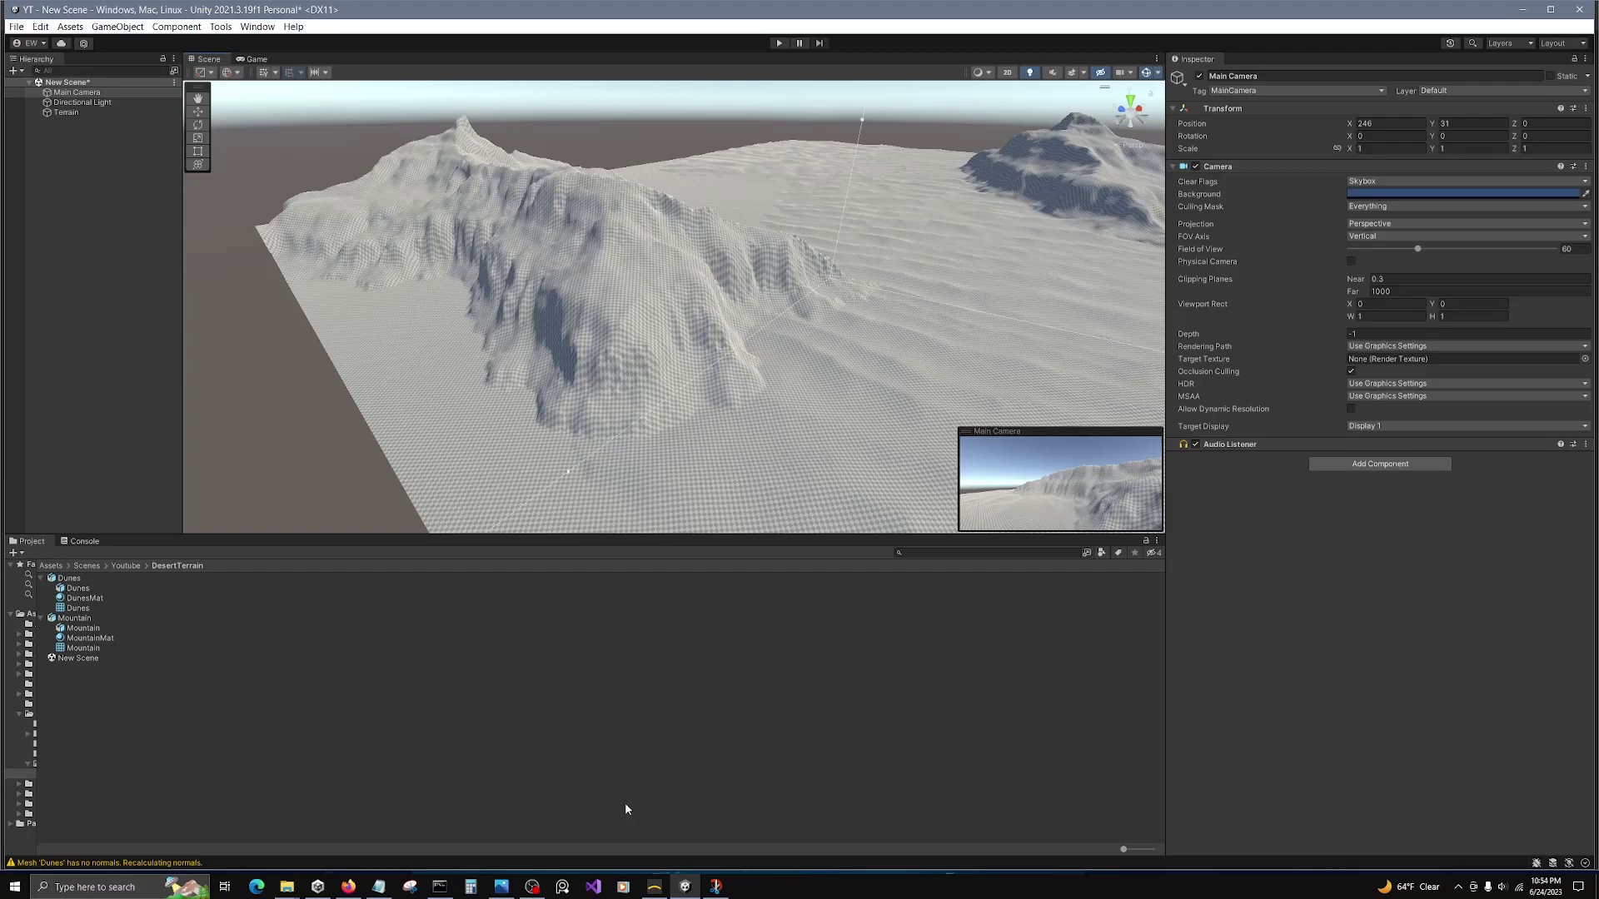
{"action": "left_click", "coordinate": [655, 886]}
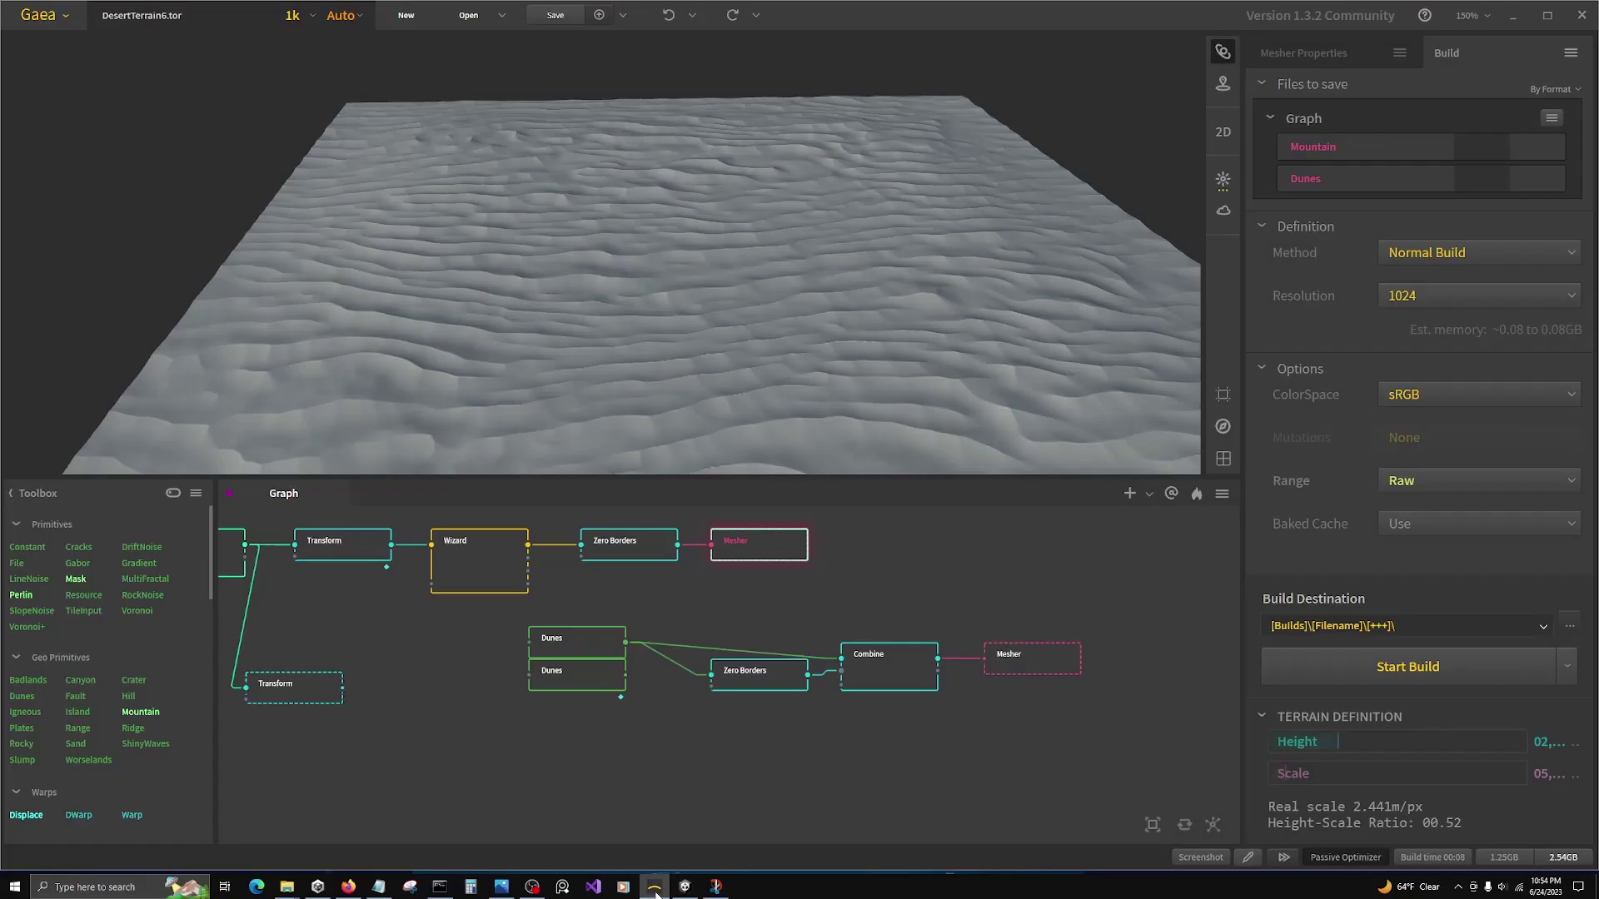
{"action": "left_click", "coordinate": [641, 558]}
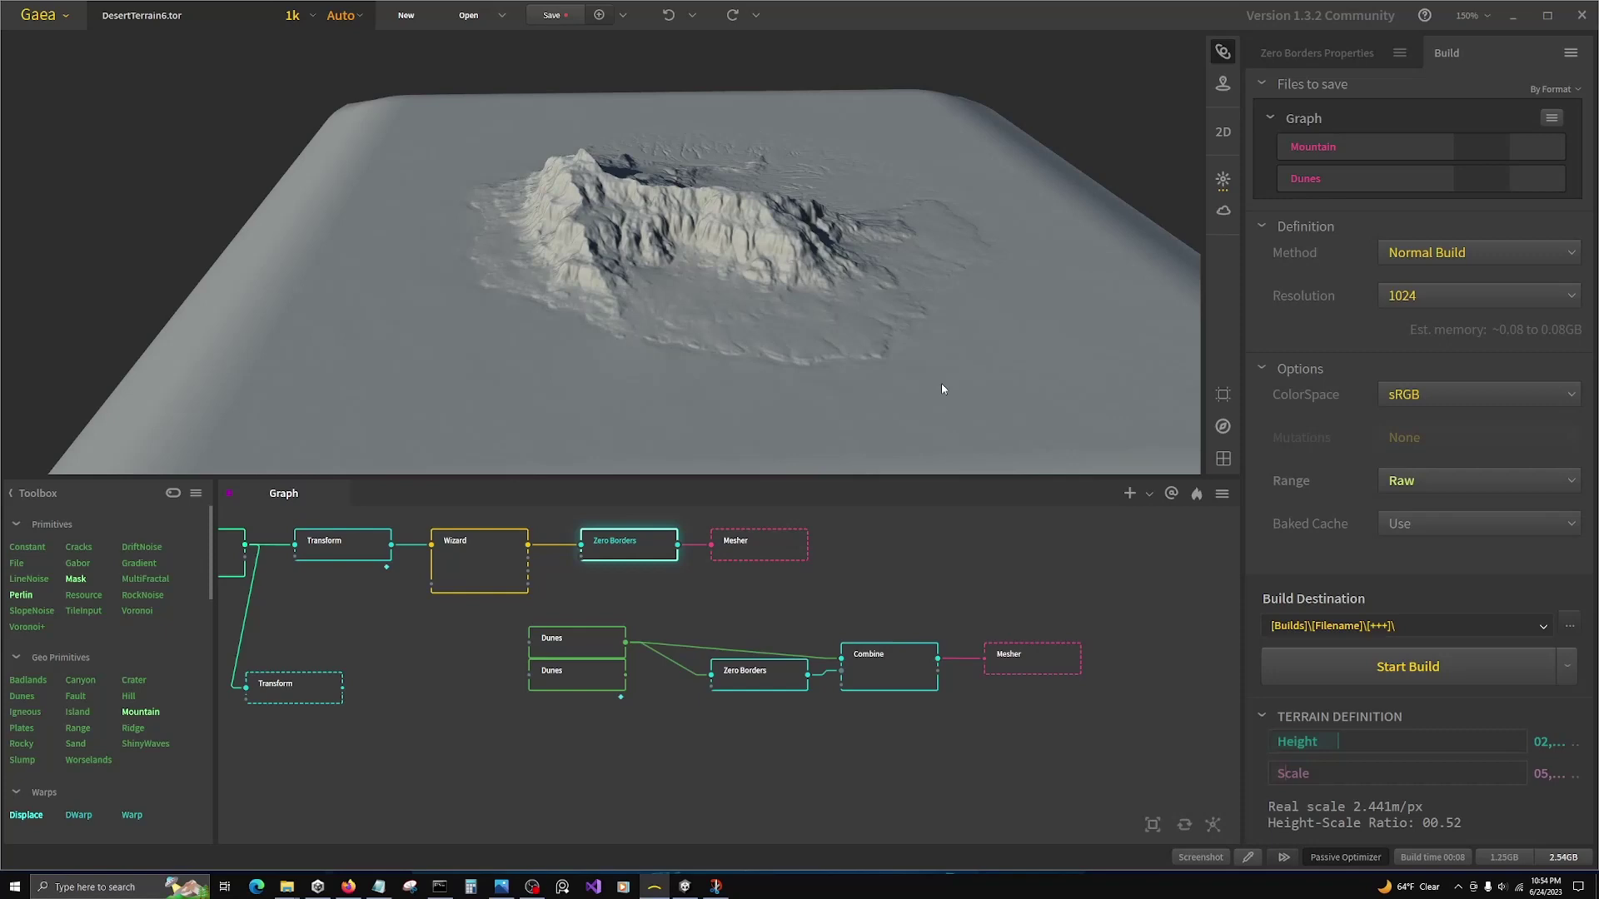
{"action": "left_click_drag", "start_coordinate": [941, 389], "coordinate": [867, 382]}
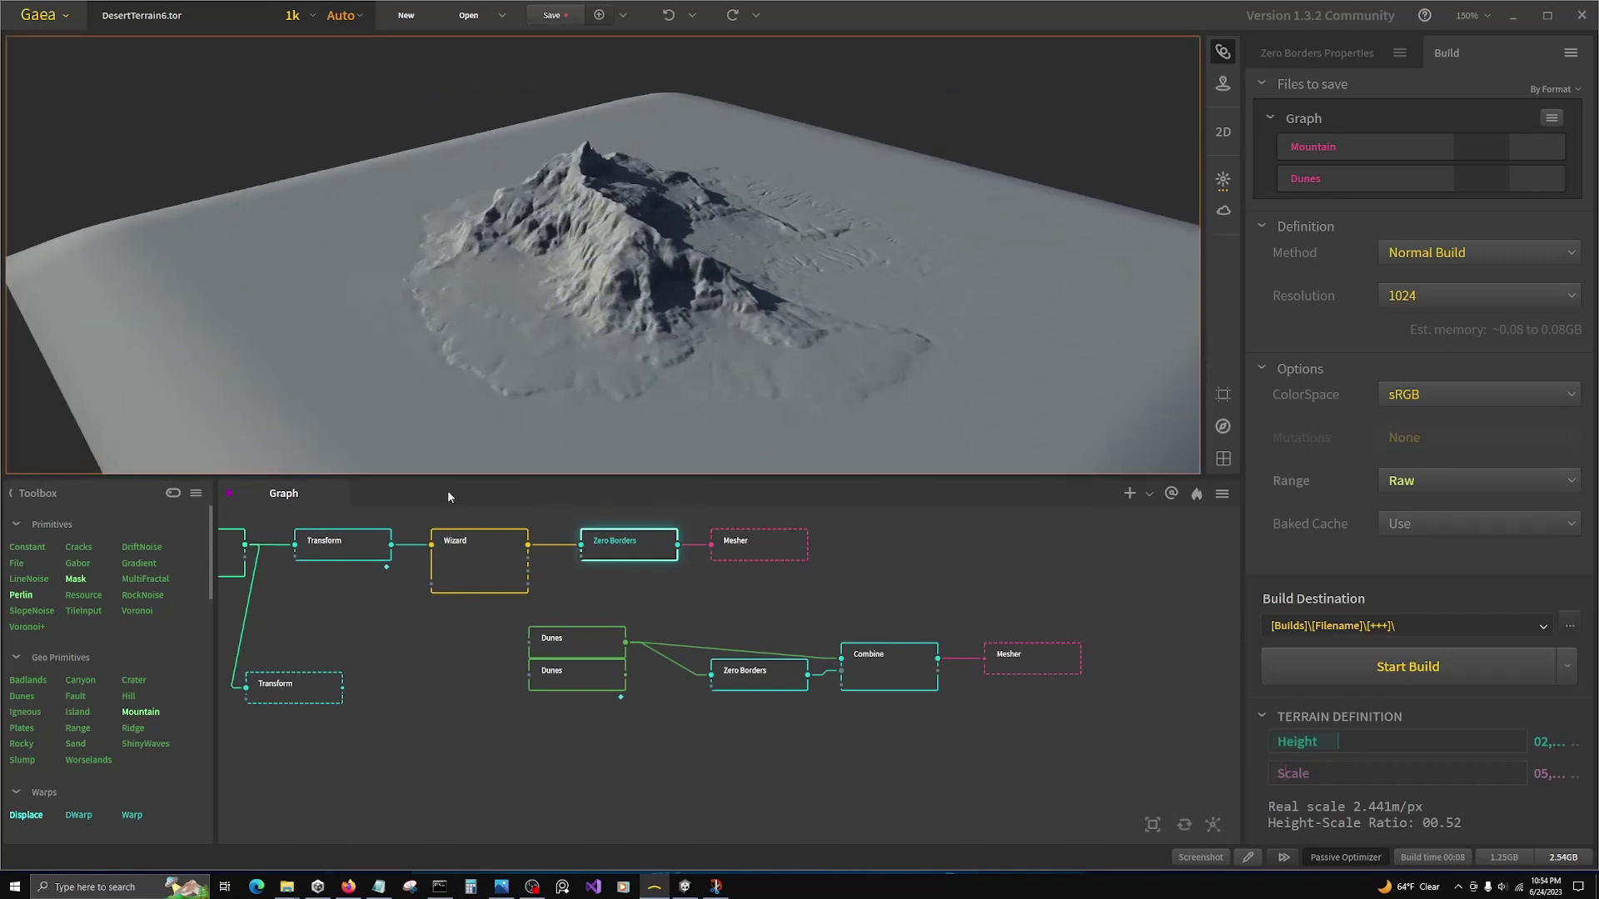
Step: Set the Clamp Min of the mountain branch's Transform node to 12%
{"action": "left_click", "coordinate": [381, 543]}
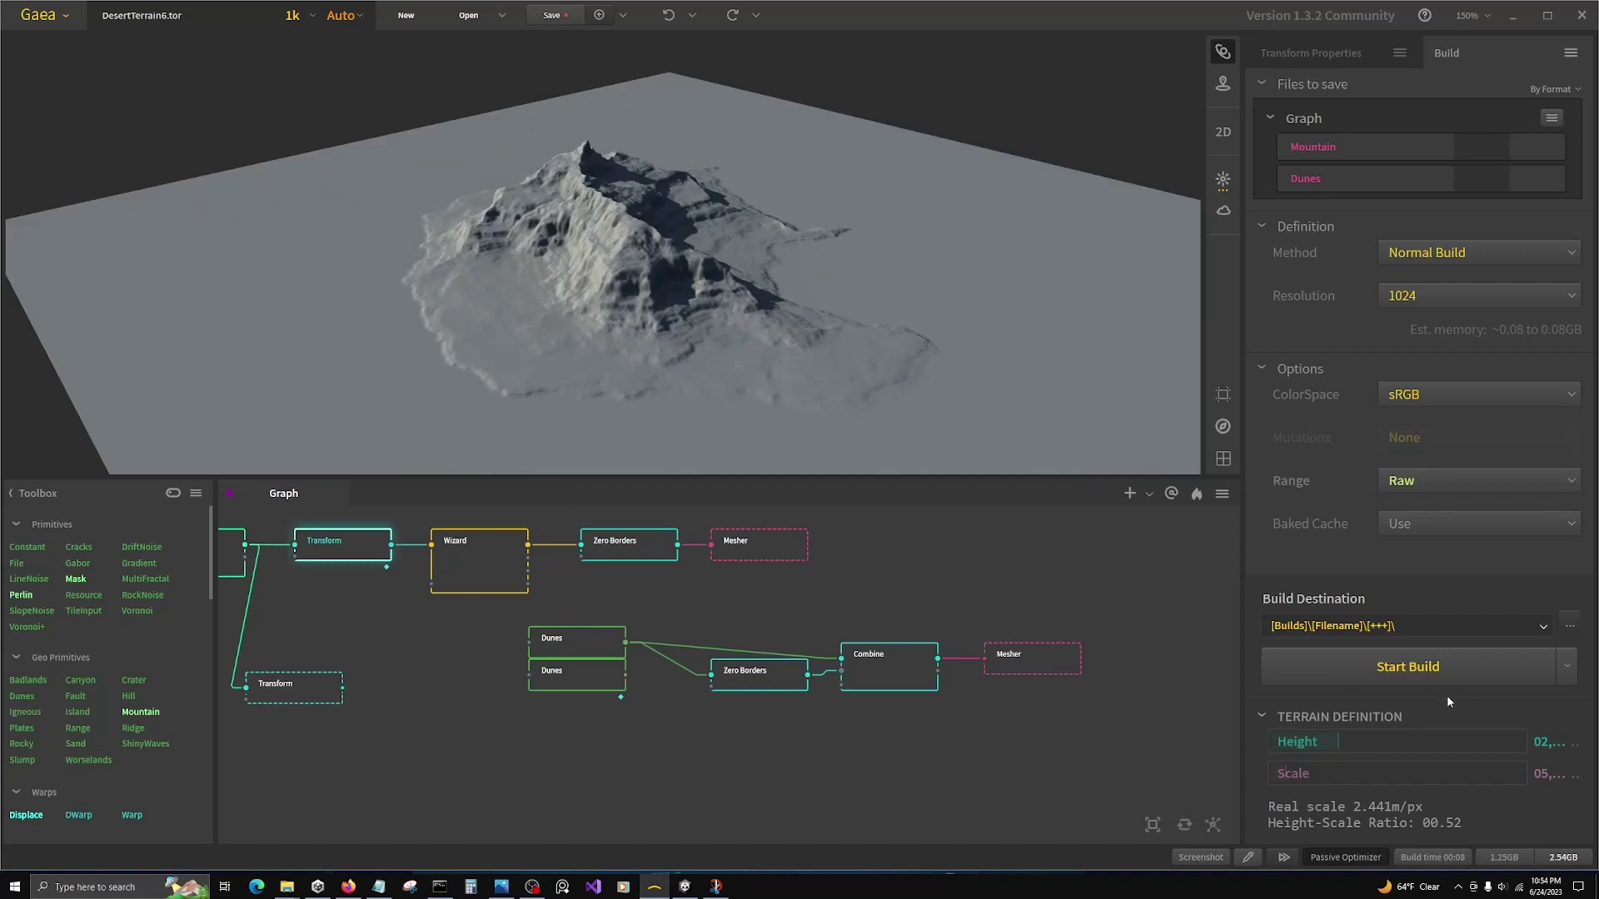
{"action": "left_click", "coordinate": [1339, 50]}
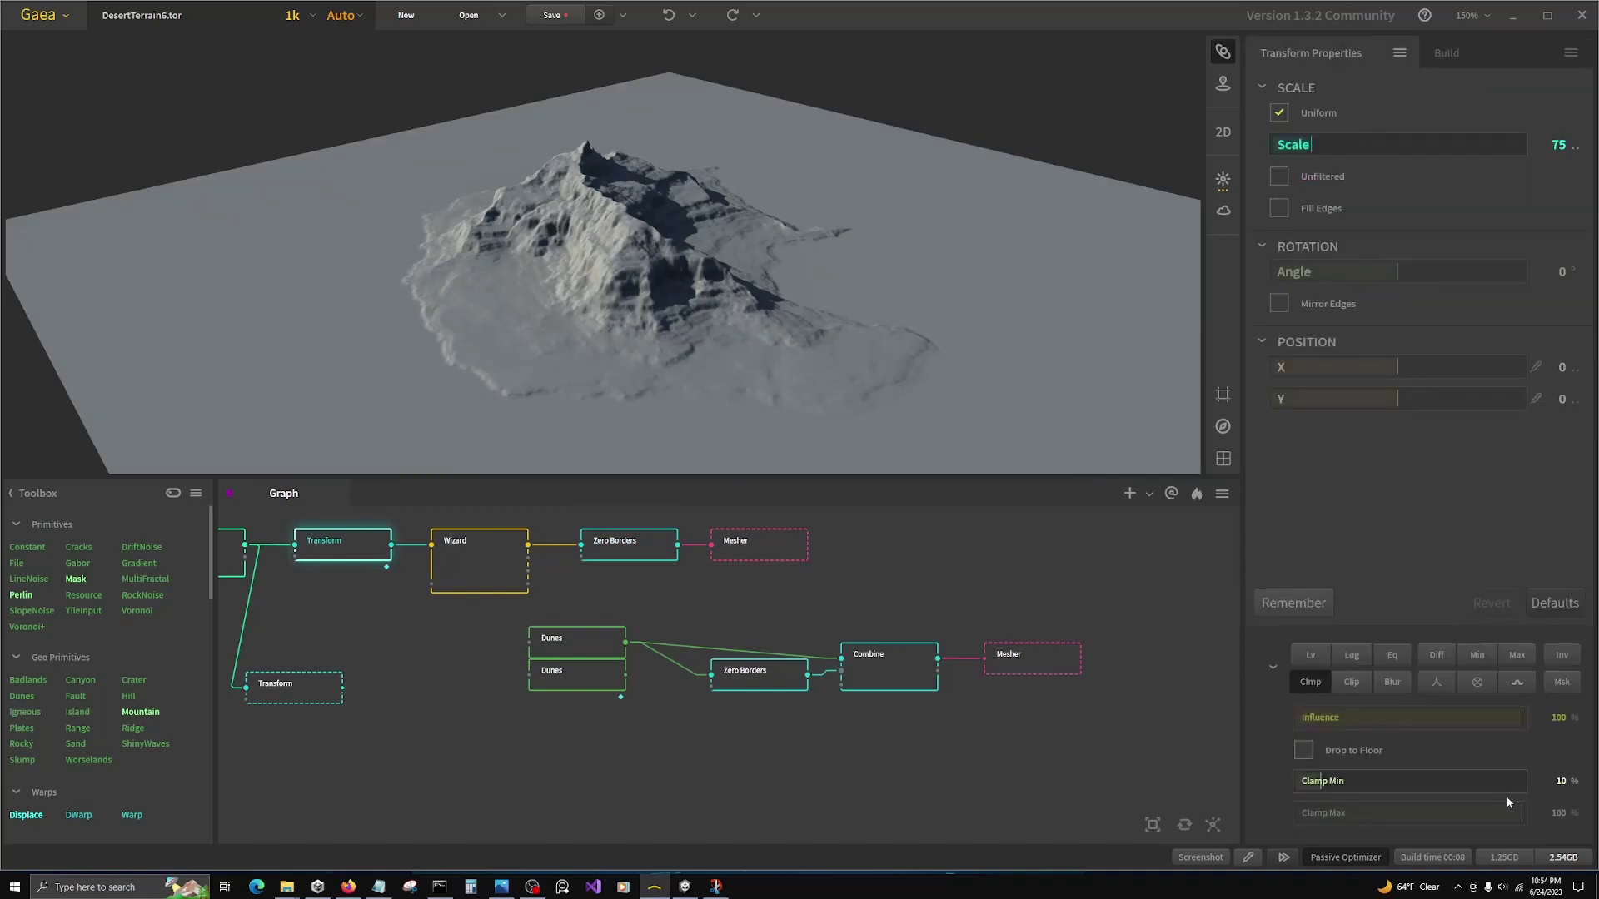
{"action": "left_click", "coordinate": [1564, 781]}
{"action": "type", "text": "12"}
{"action": "key", "text": "Return"}
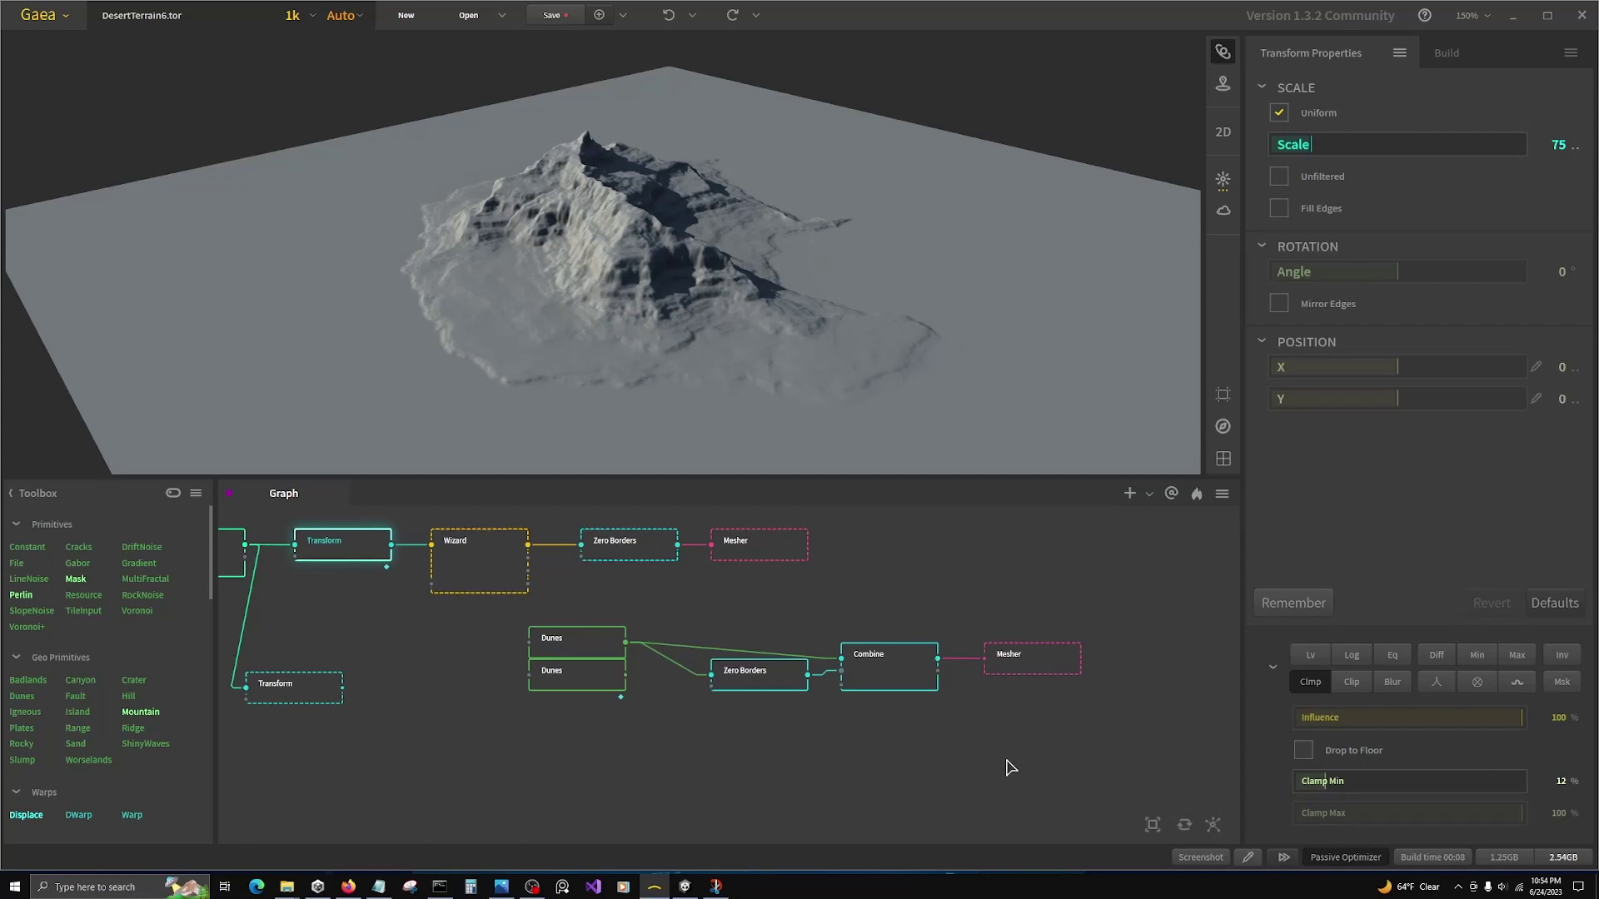
Step: Start a Normal Build at resolution 1024 and save the cached preview build
{"action": "left_click", "coordinate": [1449, 56]}
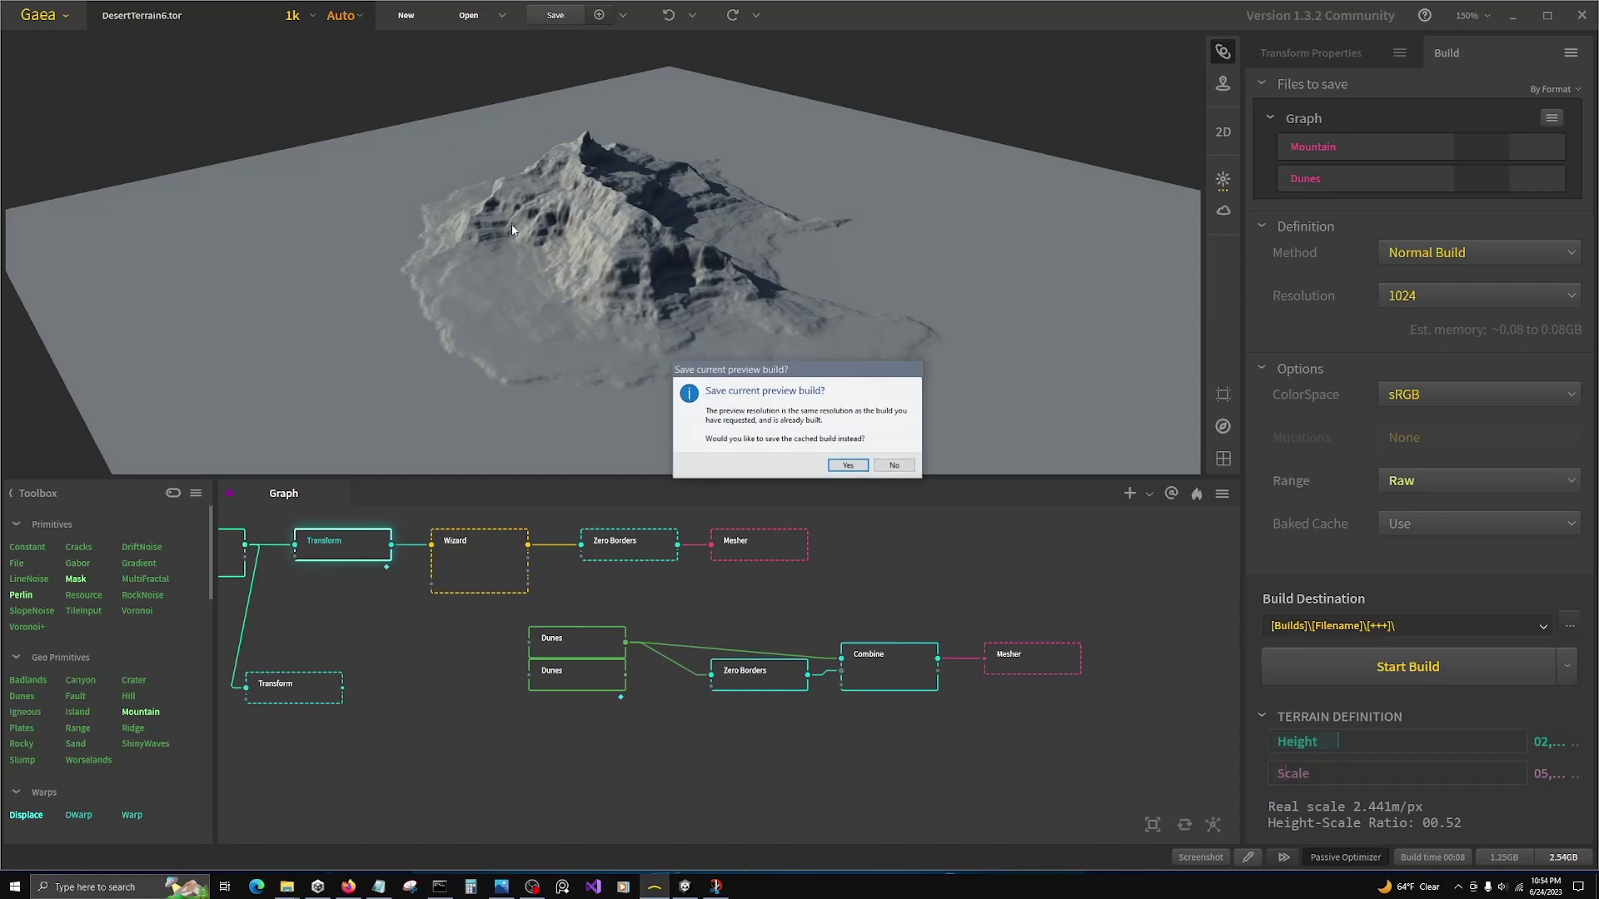
{"action": "left_click", "coordinate": [847, 466]}
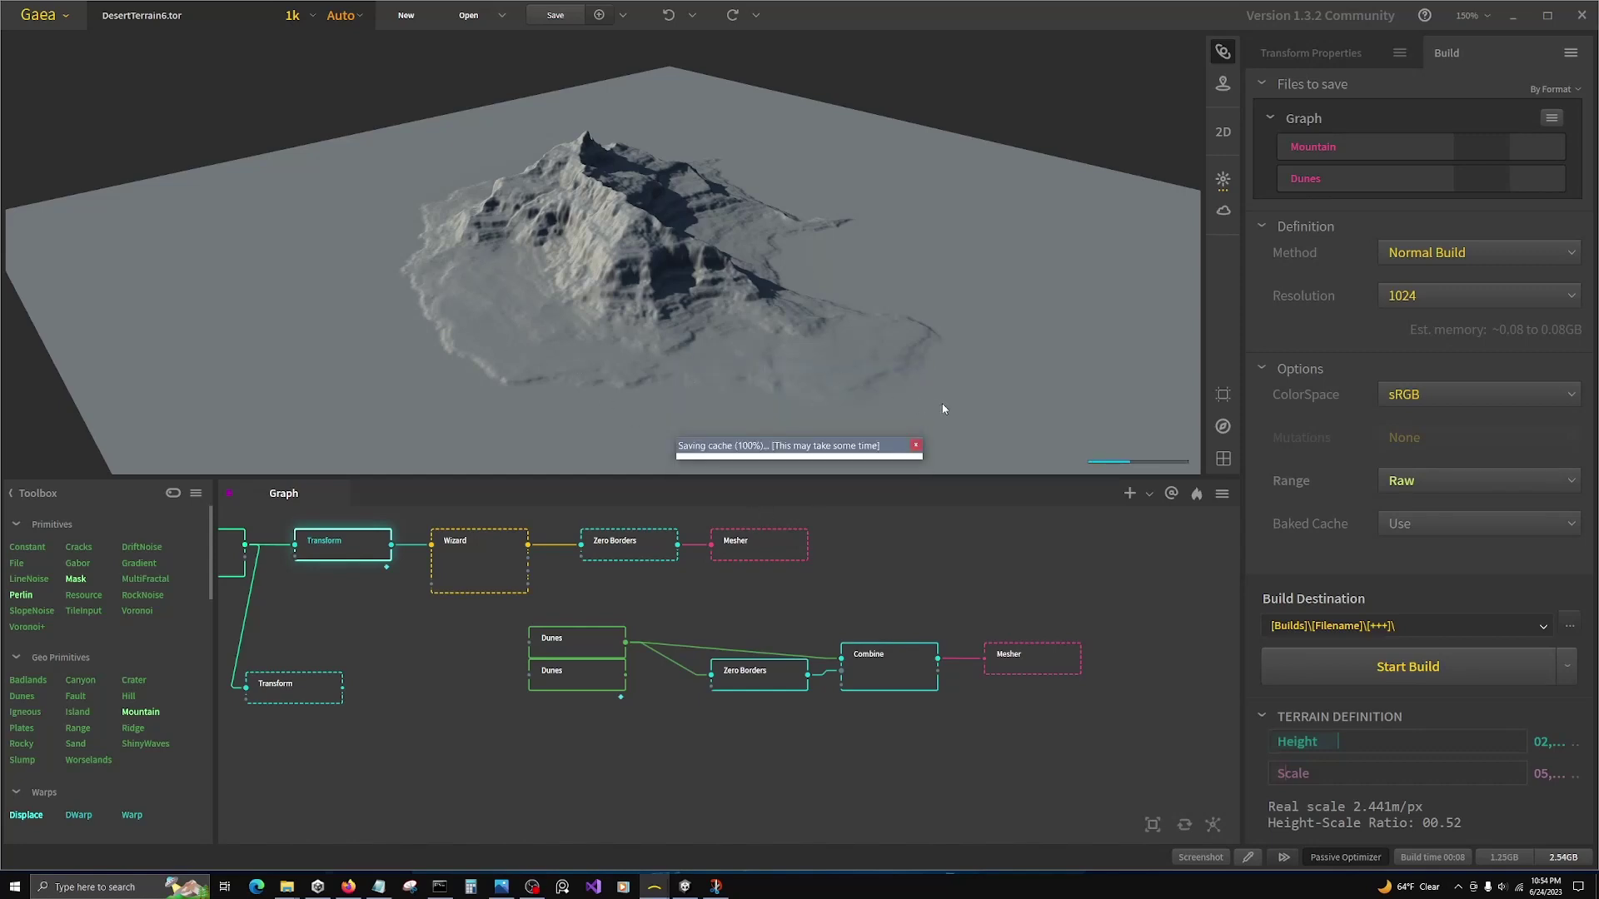
Step: Switch to Unity and import the Dunes mesh from the DesertTerrain6 build folder 002 into the DesertTerrain folder
{"action": "left_click", "coordinate": [684, 886]}
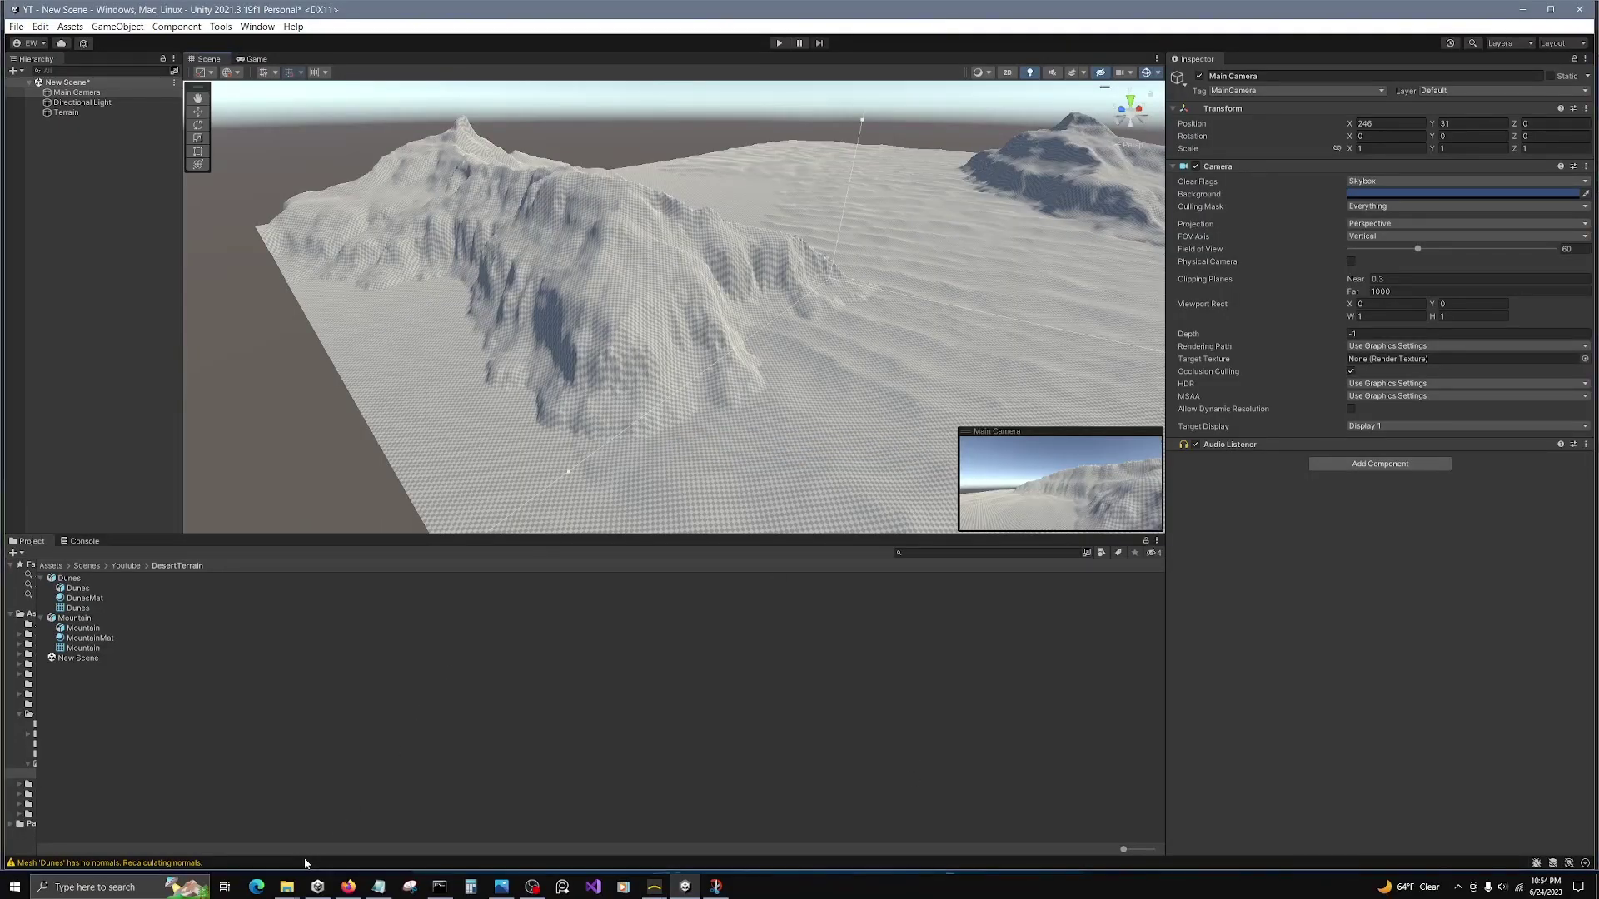
{"action": "left_click", "coordinate": [287, 886]}
{"action": "left_click", "coordinate": [367, 861]}
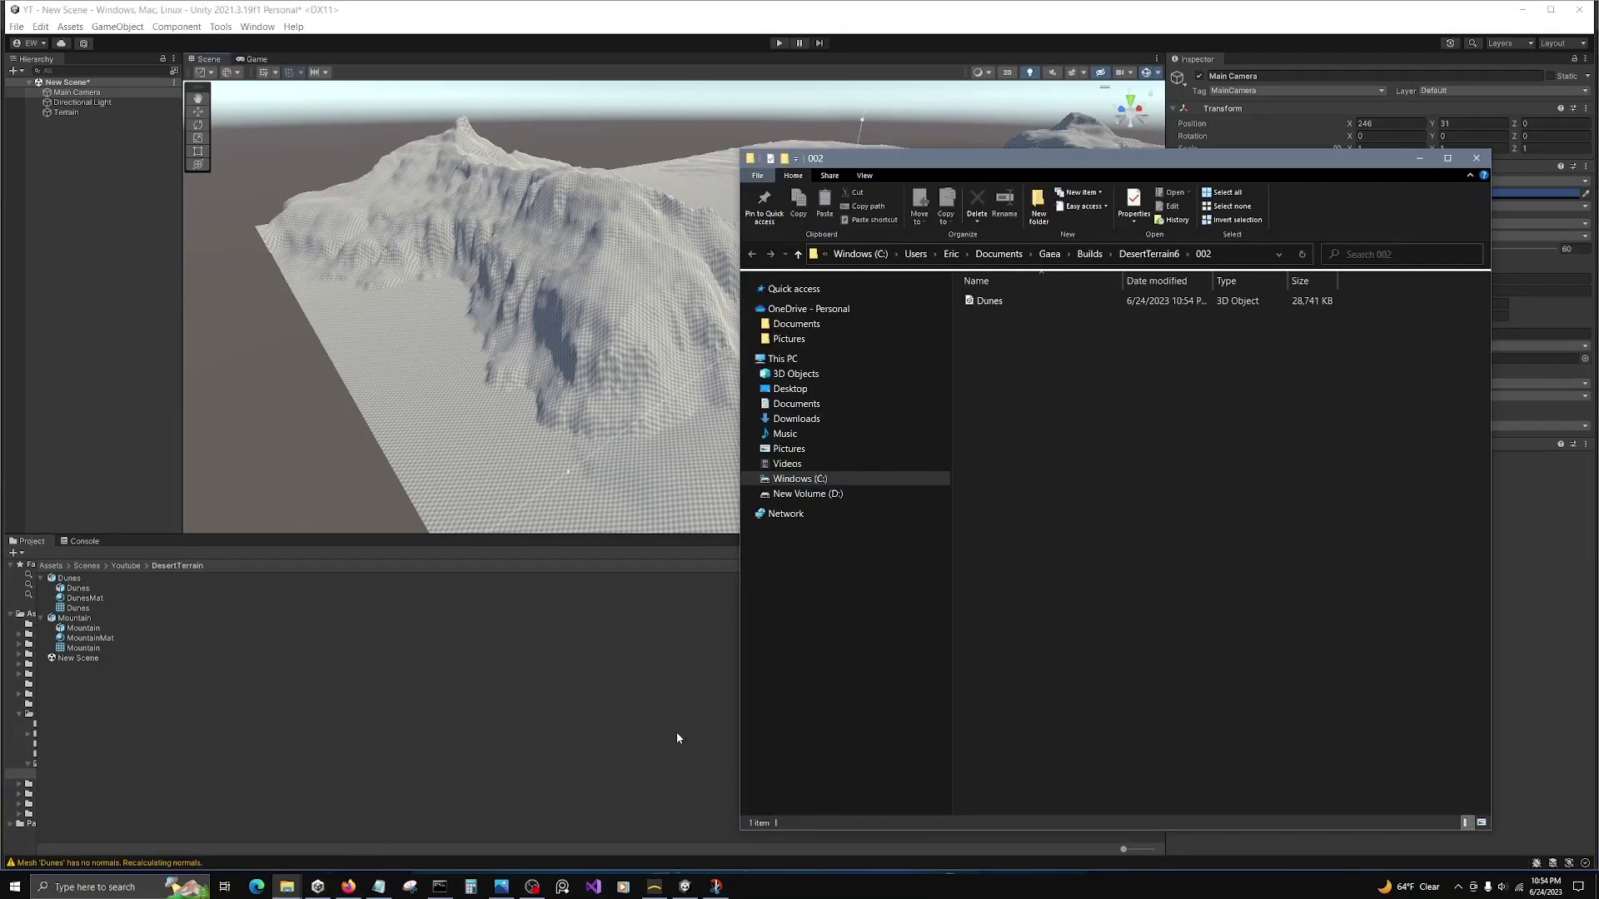
{"action": "left_click", "coordinate": [979, 301]}
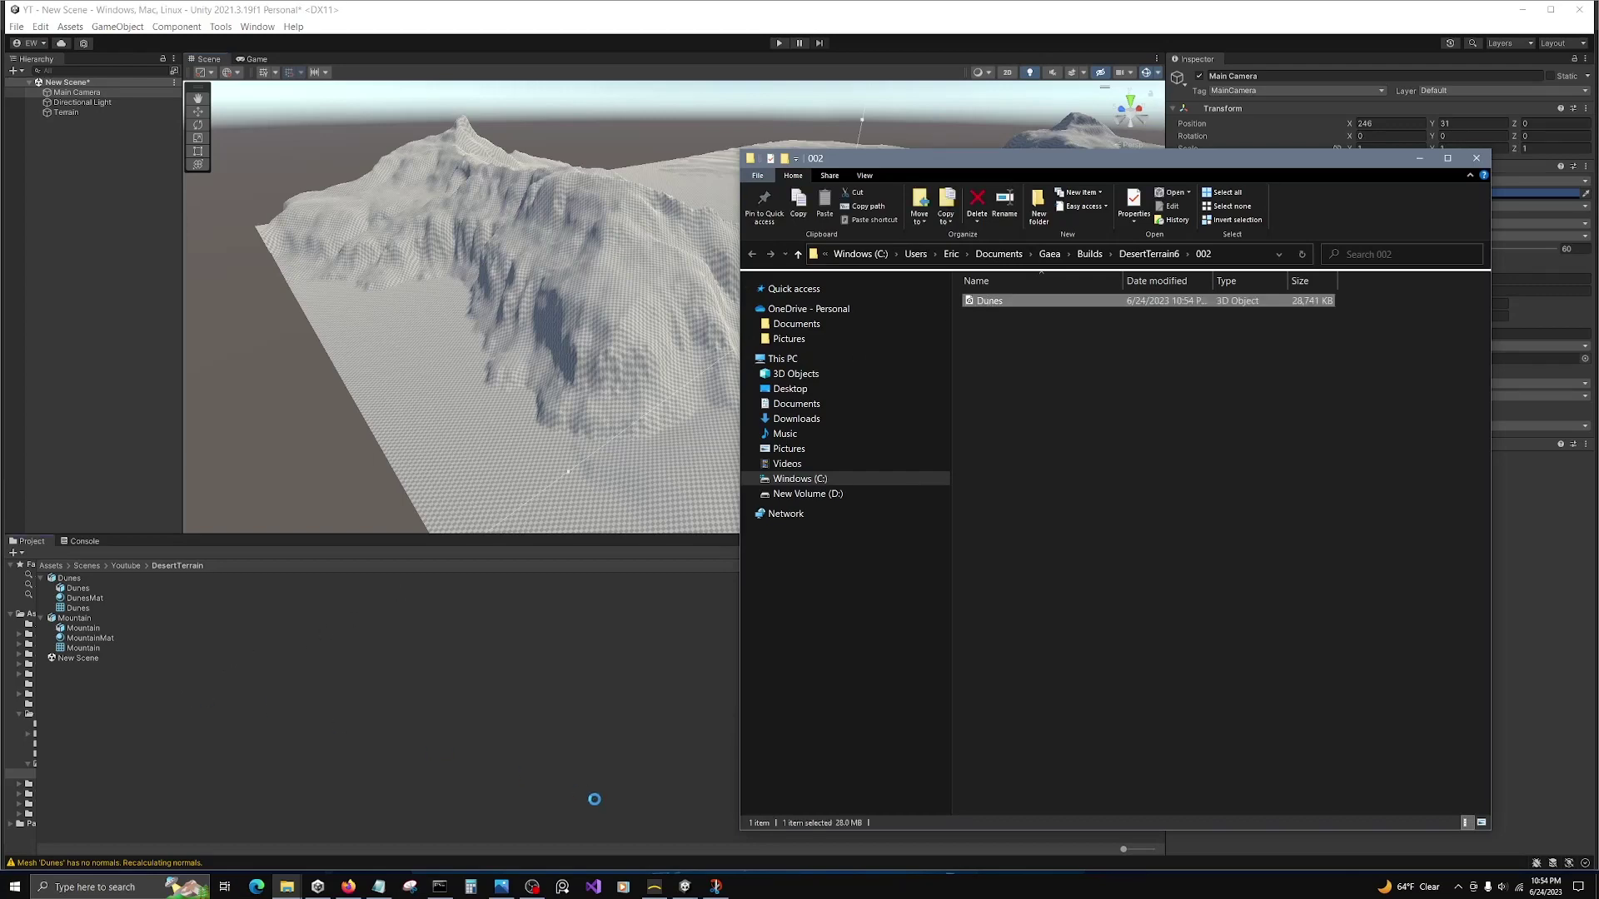
{"action": "left_click", "coordinate": [461, 816]}
Step: Reselect the terrain and examine the stamped mountains and the newly imported Dunes mesh assets
{"action": "left_click", "coordinate": [83, 115]}
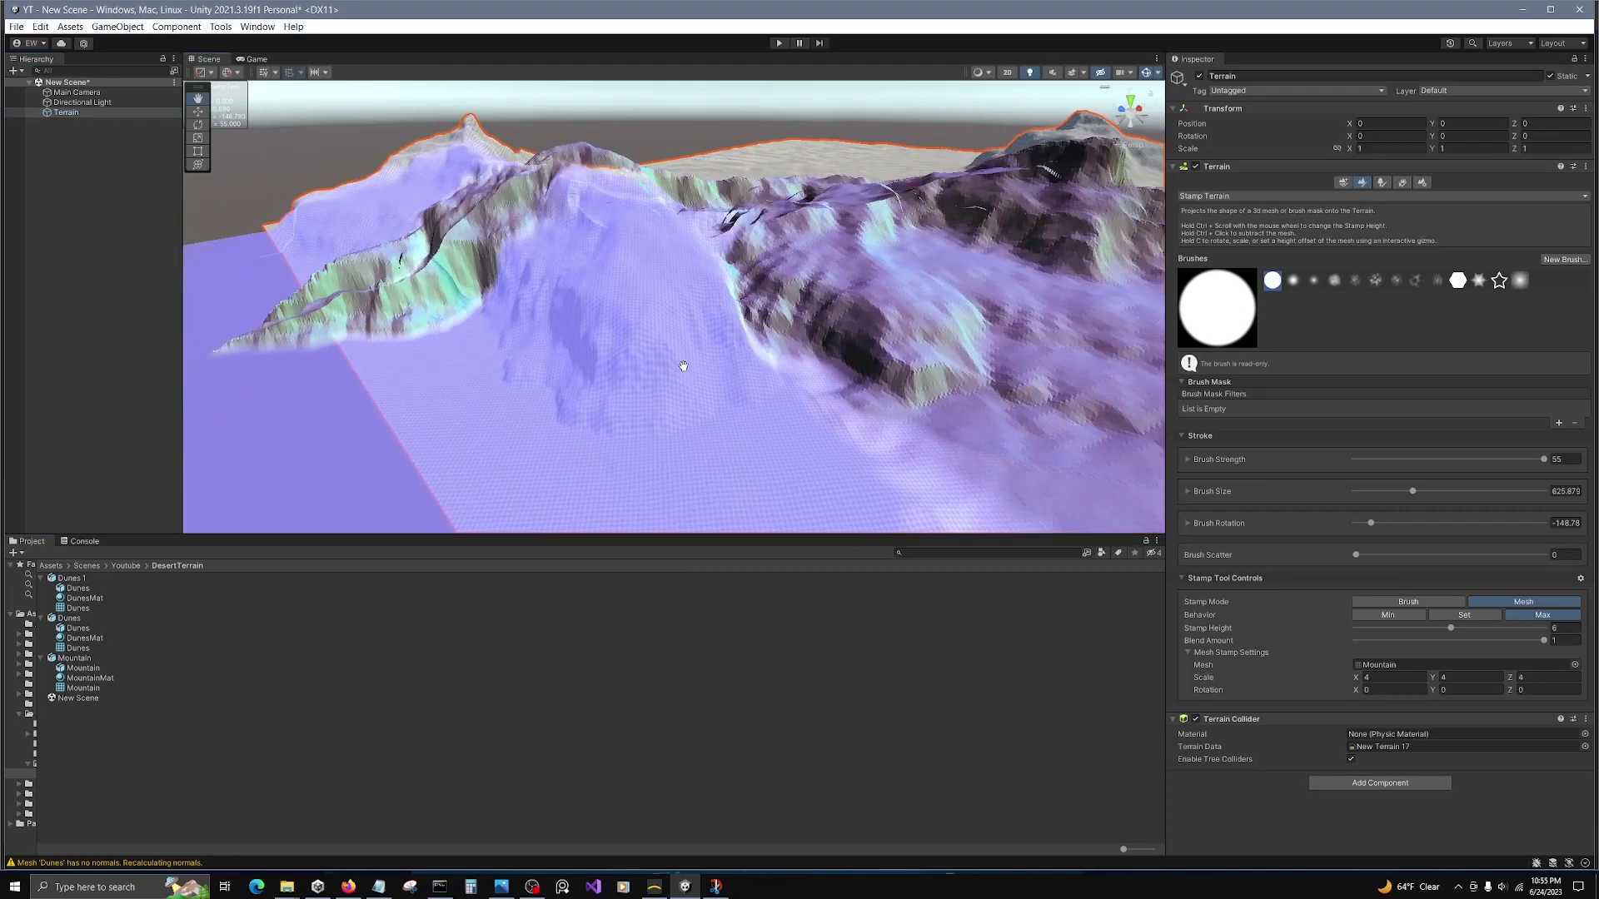
{"action": "key", "text": "f"}
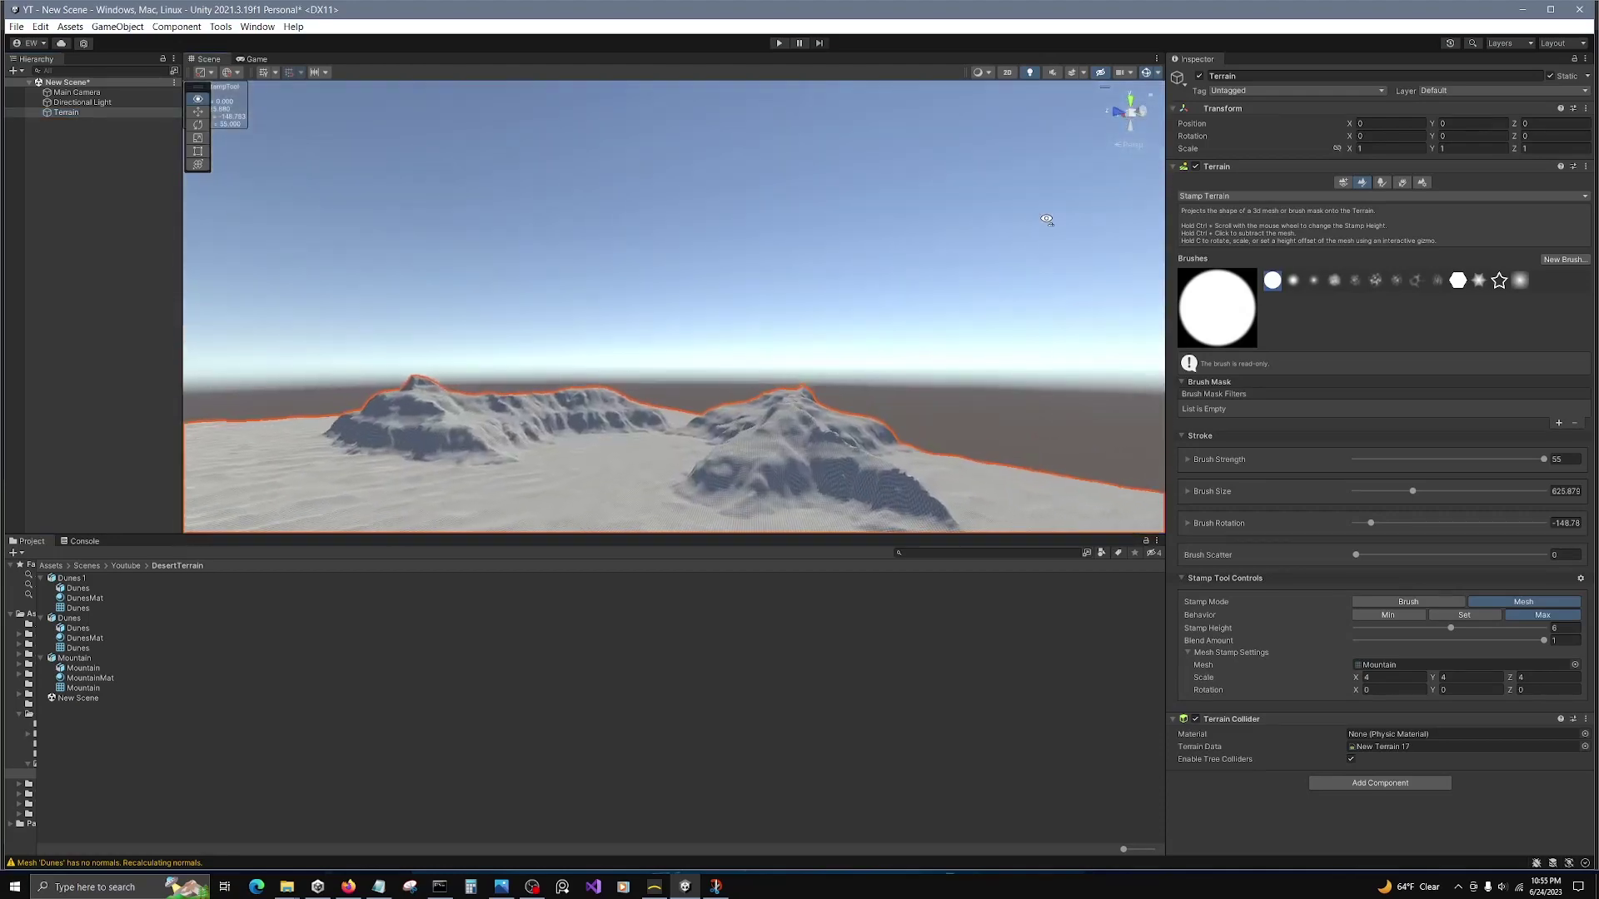
{"action": "right_click_drag", "start_coordinate": [1046, 239], "coordinate": [523, 309]}
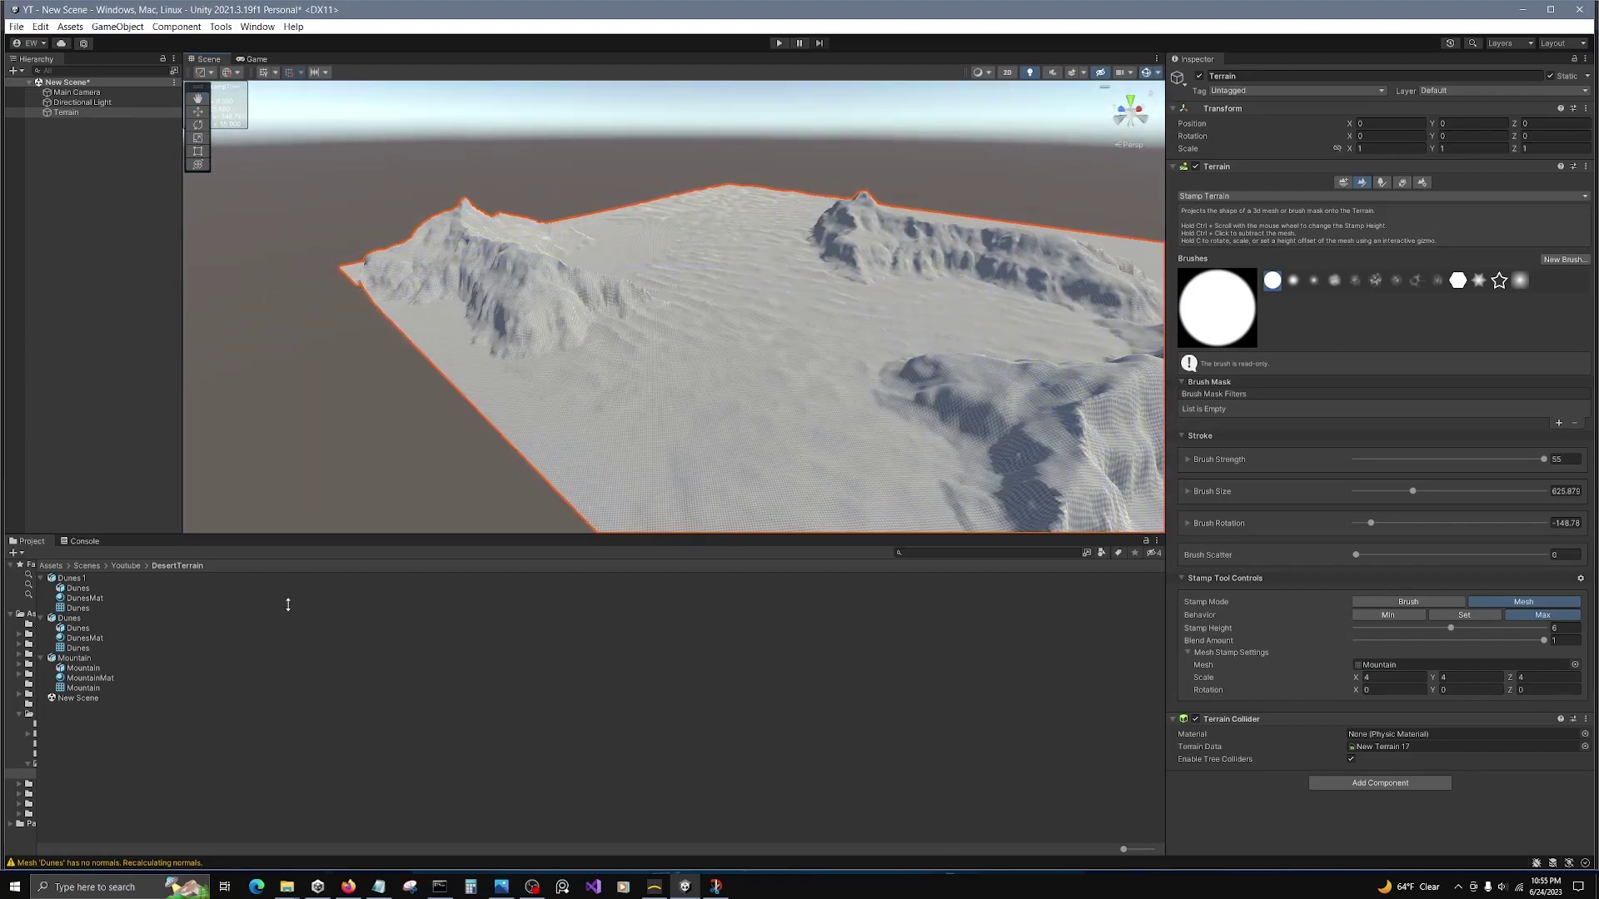
{"action": "left_click_drag", "start_coordinate": [77, 608], "coordinate": [383, 600]}
Step: Check the contents of build folder 002 and switch back to Gaea
{"action": "mouse_move", "coordinate": [293, 893]}
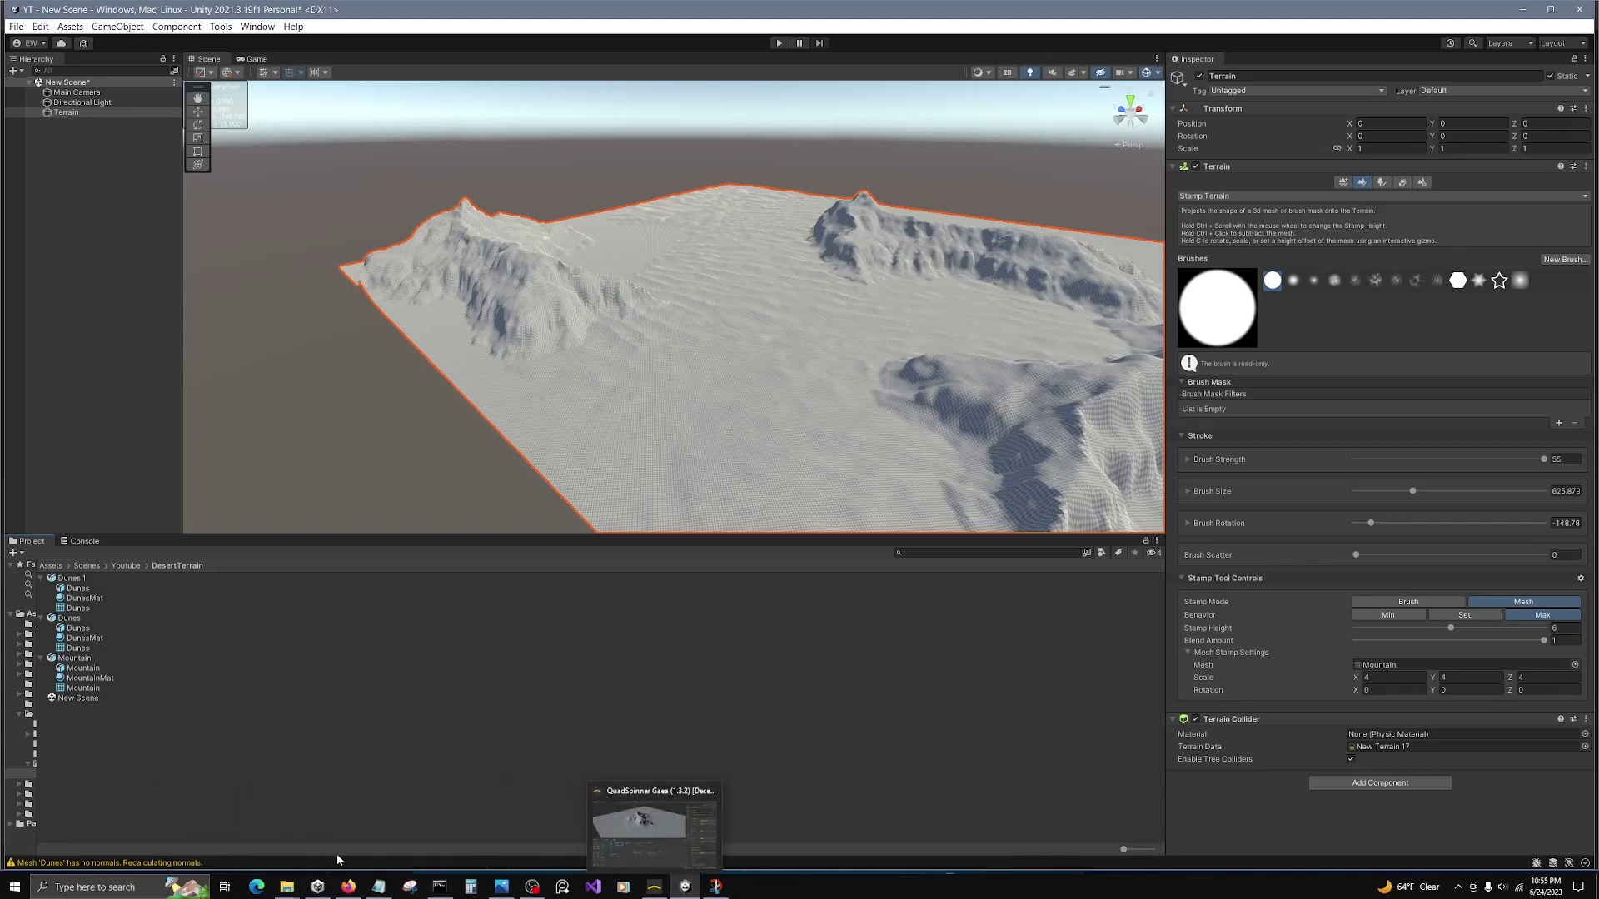
{"action": "left_click", "coordinate": [343, 850]}
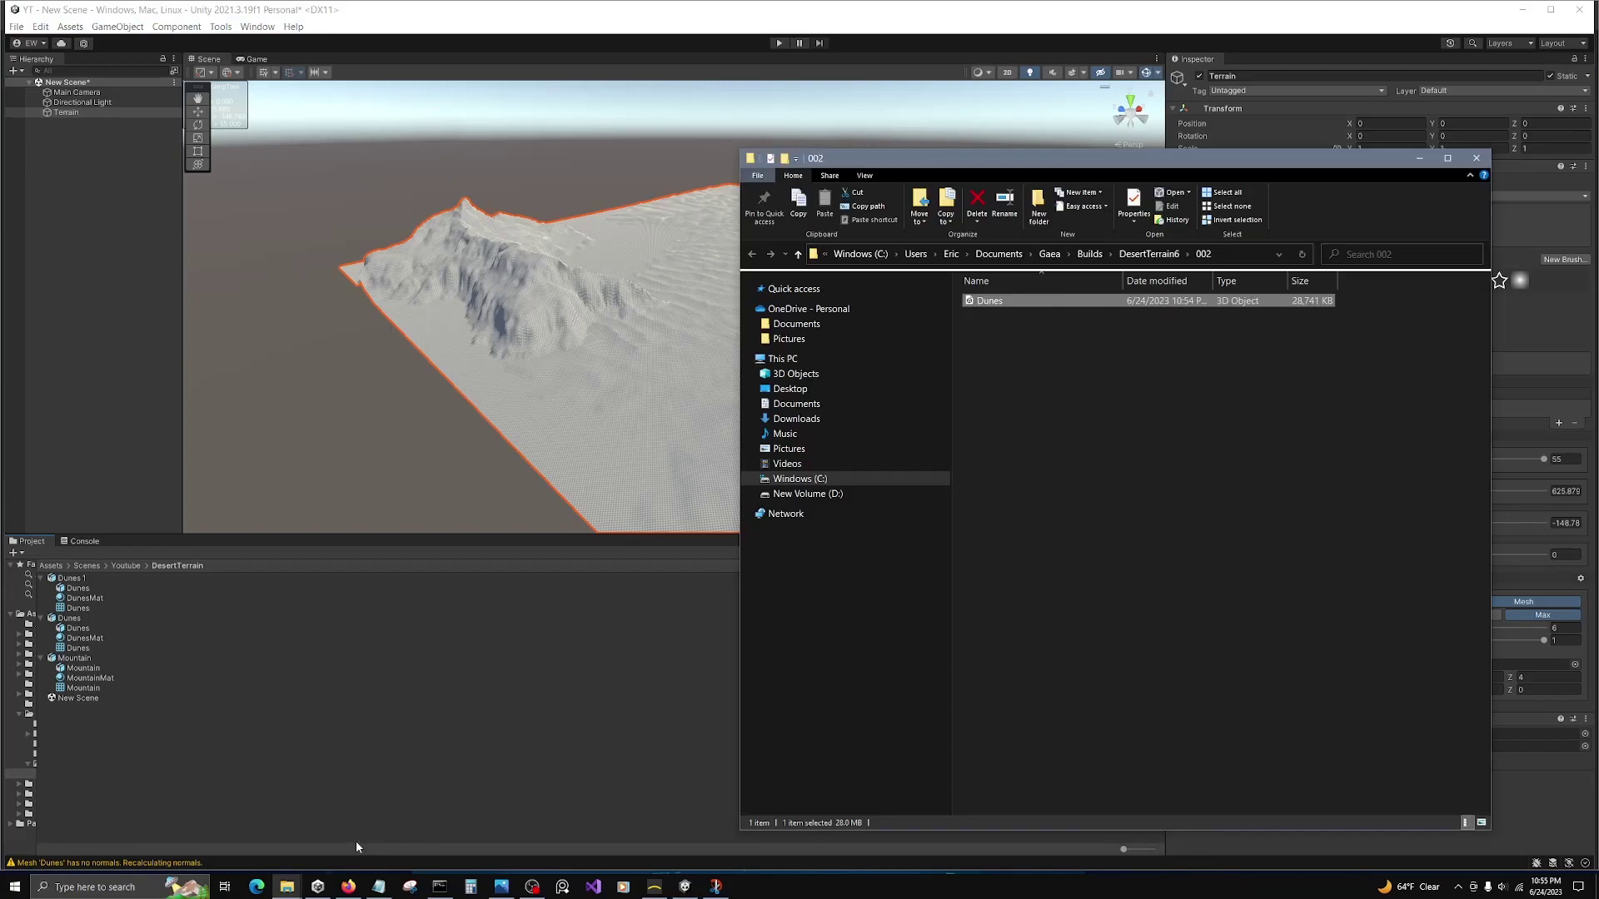
{"action": "left_click", "coordinate": [654, 887]}
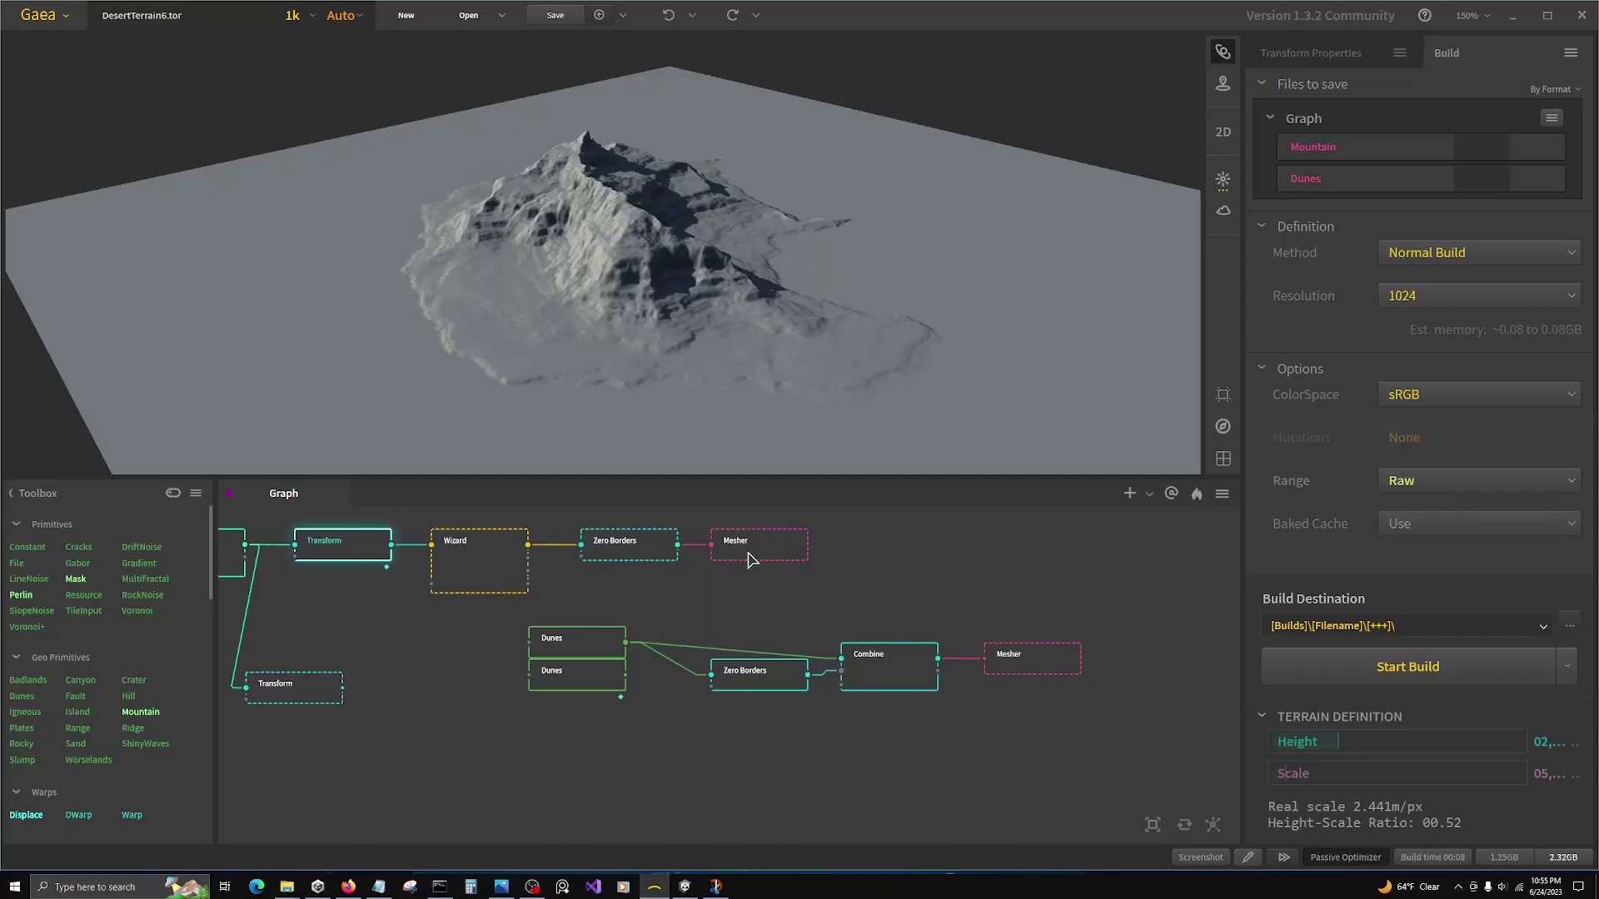
Step: Select the mountain's Mesher node, switch to Unity and import the Mountain mesh from build folder 002 into the DesertTerrain folder
{"action": "left_click", "coordinate": [749, 559]}
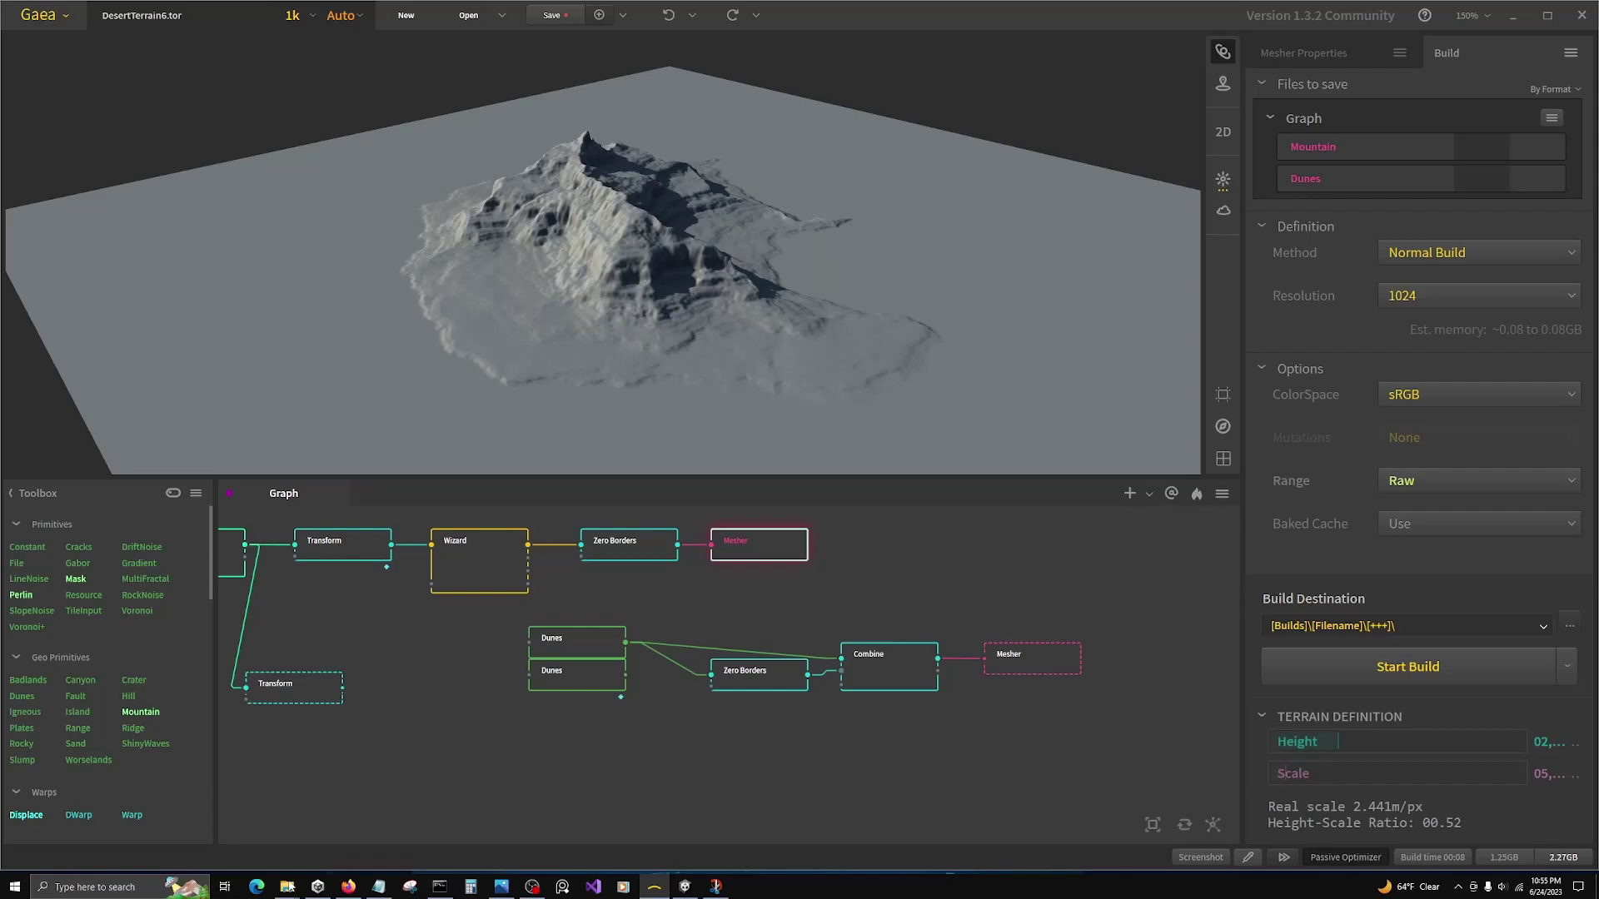
{"action": "mouse_move", "coordinate": [287, 886]}
{"action": "left_click", "coordinate": [393, 845]}
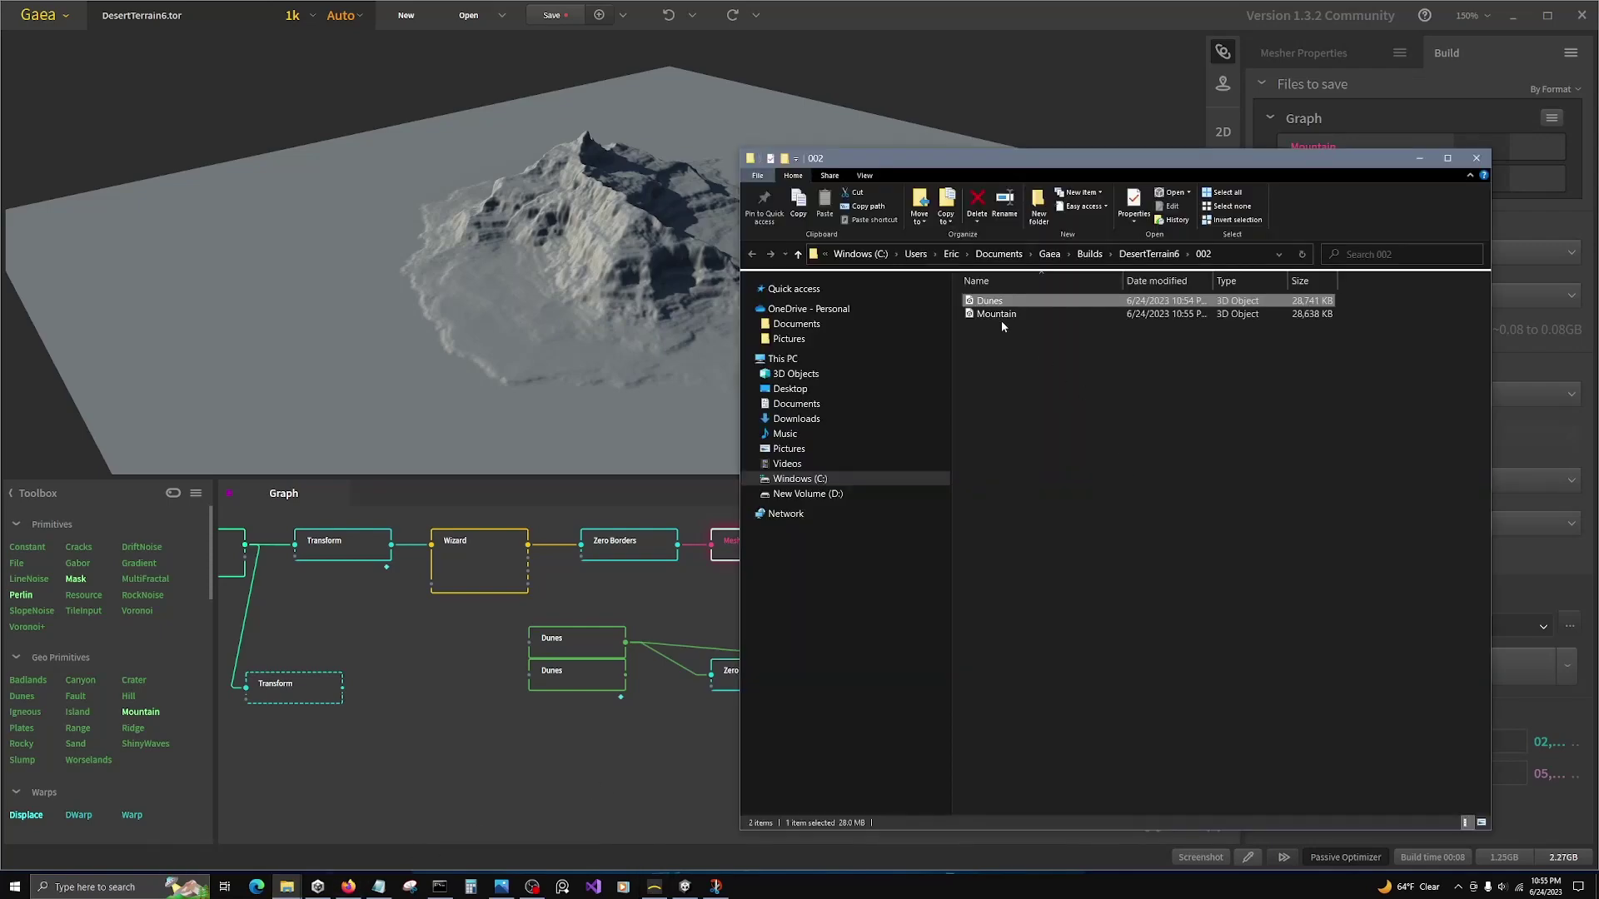
{"action": "left_click", "coordinate": [1513, 15]}
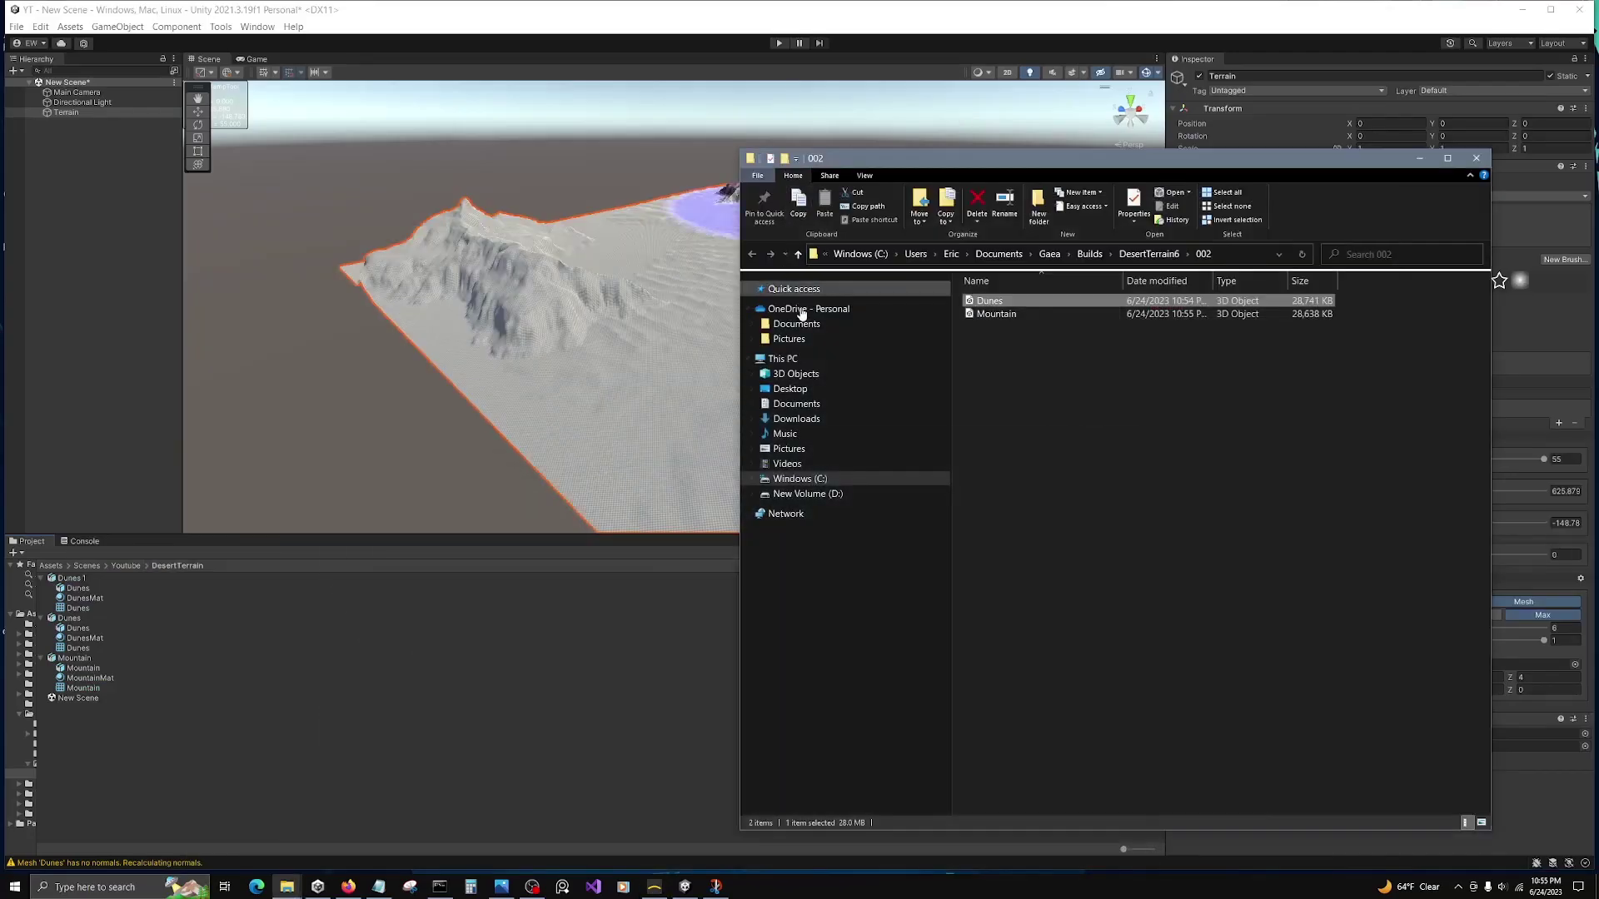
{"action": "left_click_drag", "start_coordinate": [989, 323], "coordinate": [115, 744]}
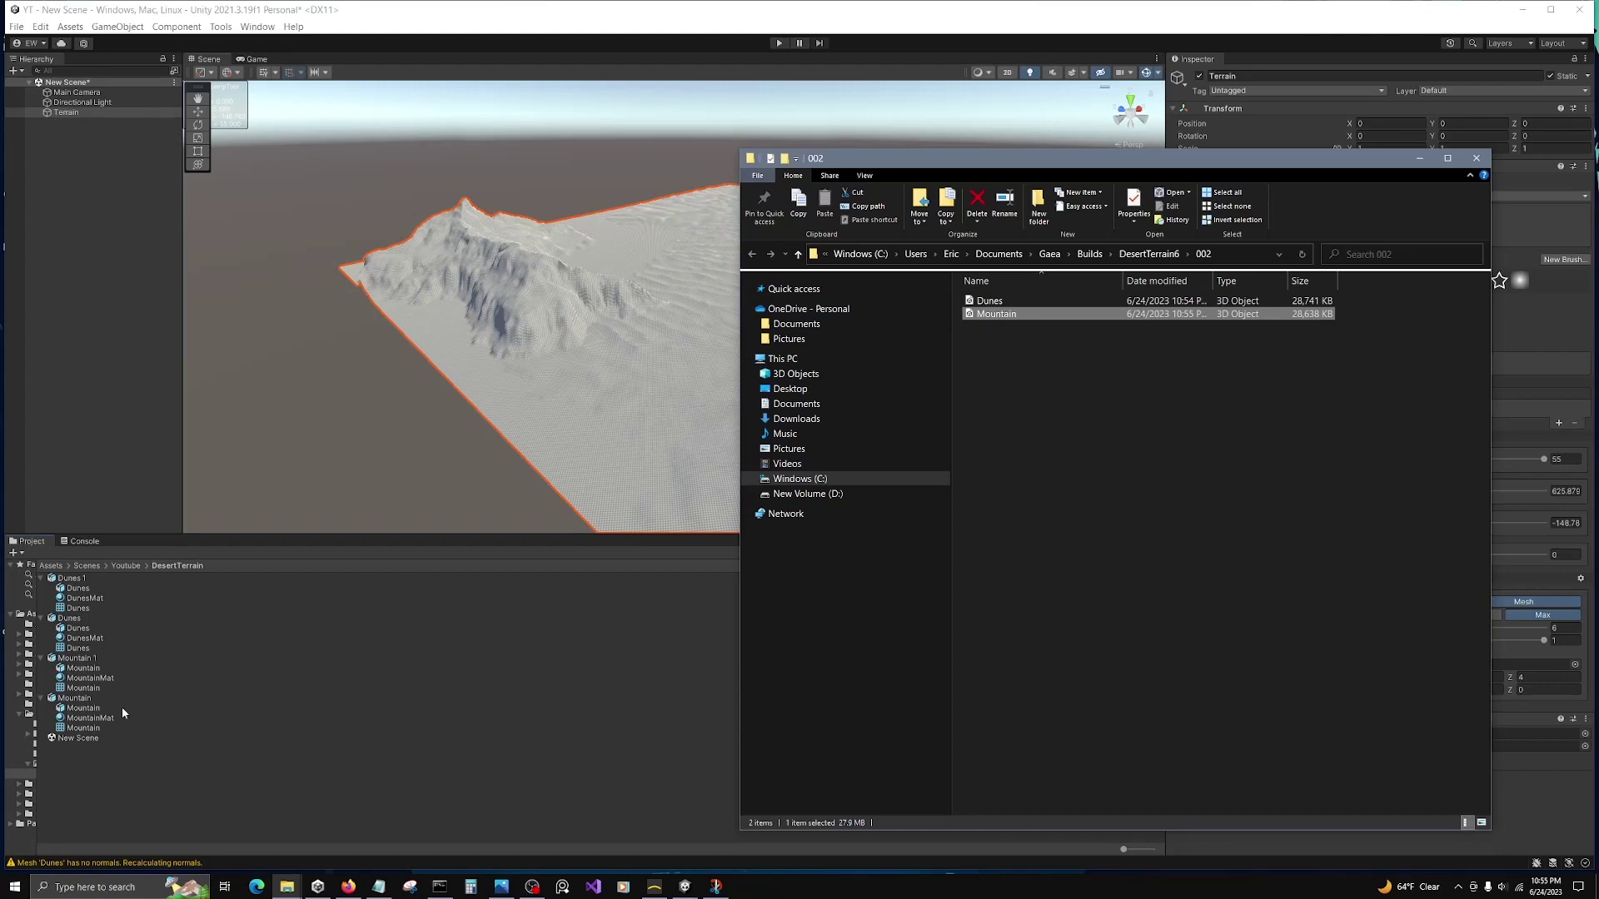
Step: Assign the mesh of the Mountain 1 asset as the terrain's stamp mesh and preview its edges over the terrain
{"action": "left_click", "coordinate": [295, 552]}
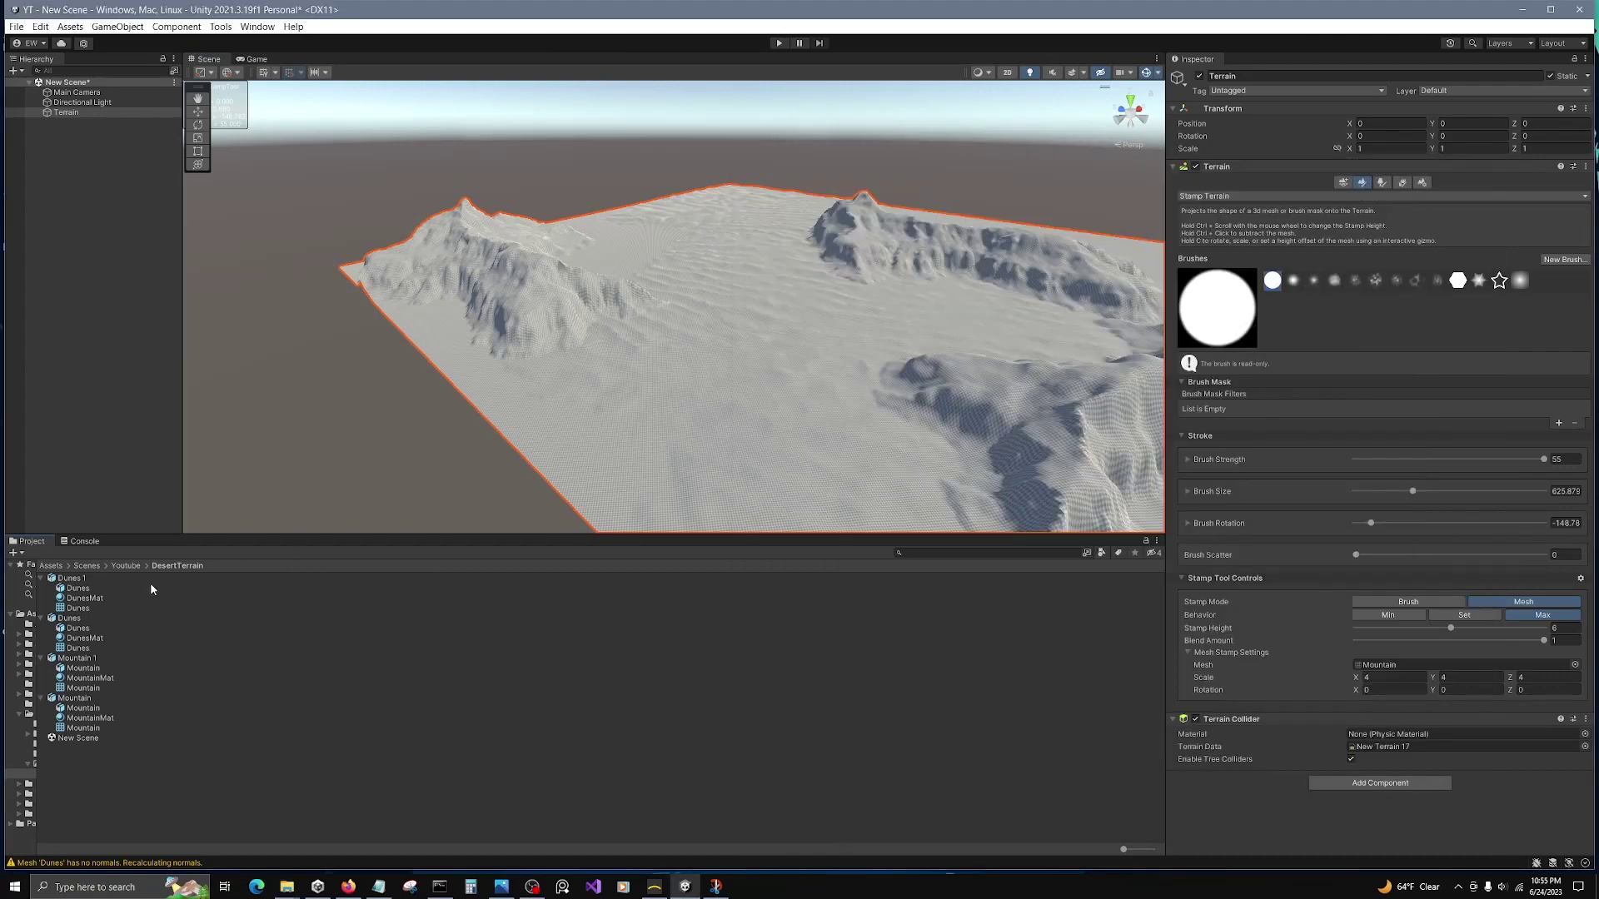
{"action": "left_click_drag", "start_coordinate": [74, 692], "coordinate": [1361, 668]}
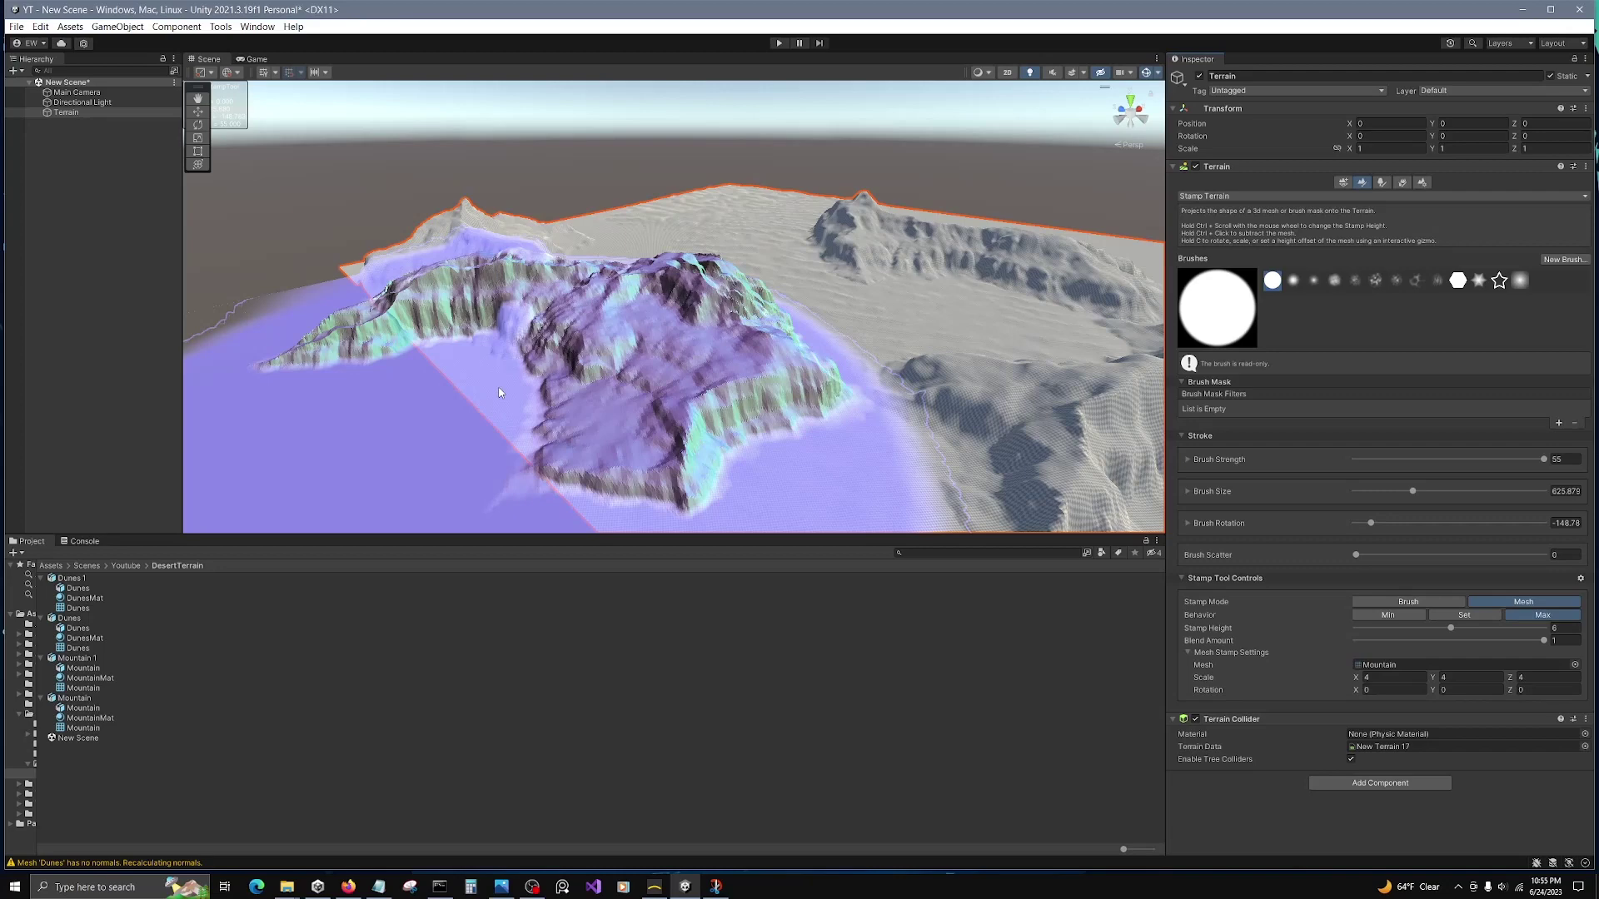
{"action": "middle_click_drag", "start_coordinate": [899, 395], "coordinate": [867, 341]}
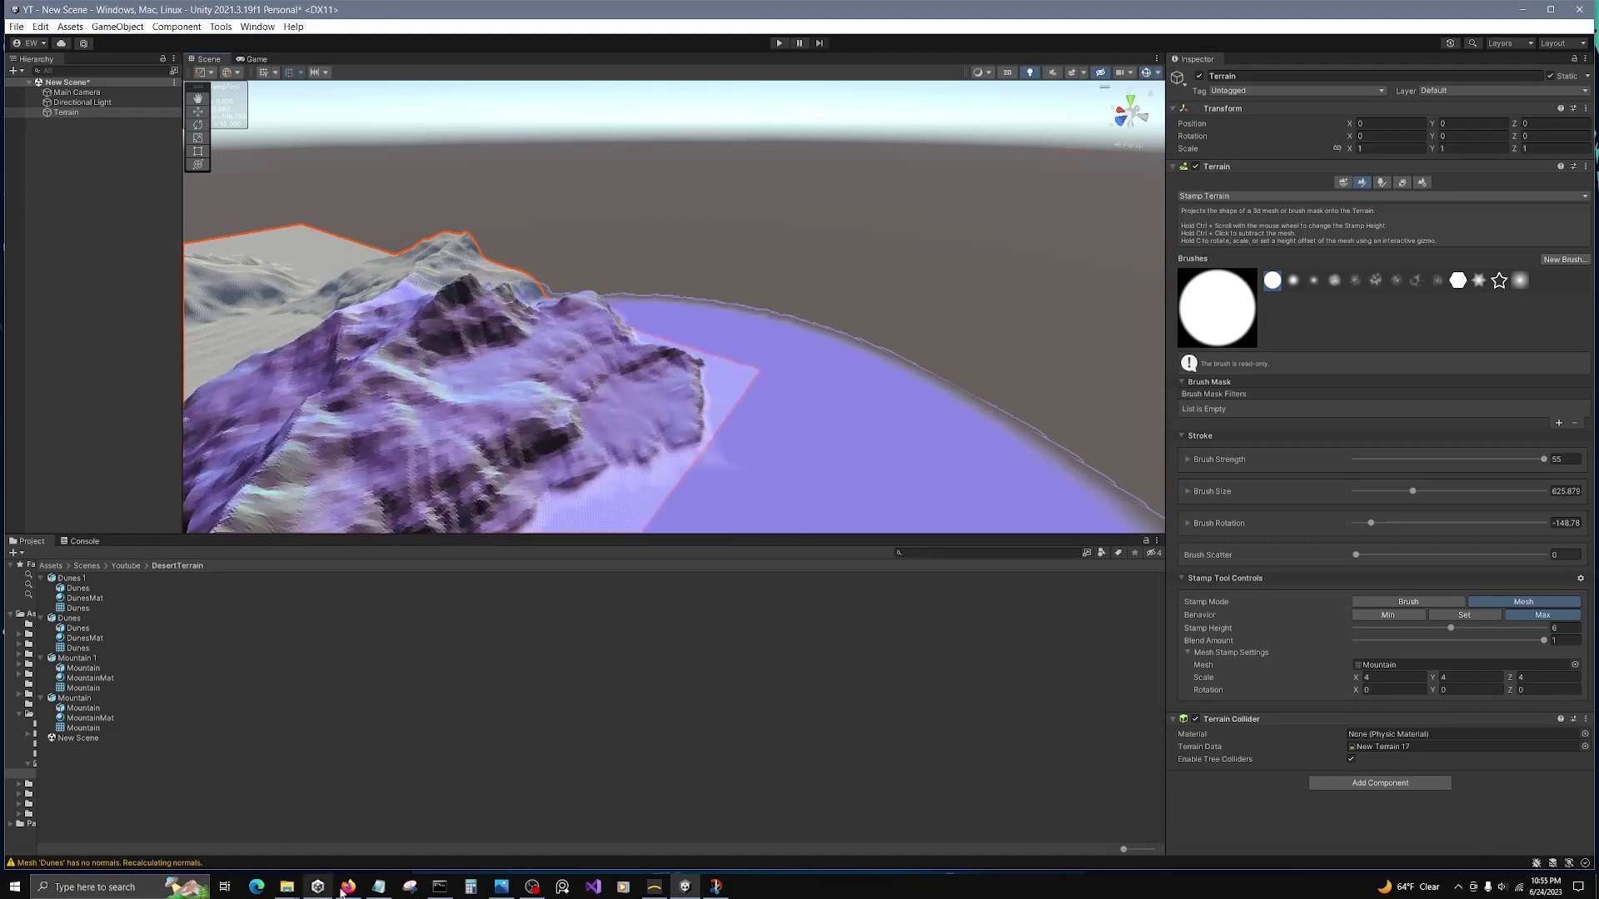
Step: Switch to Gaea and set Clamp Min to 15% on the Transform node feeding the Wizard erosion
{"action": "left_click", "coordinate": [655, 886]}
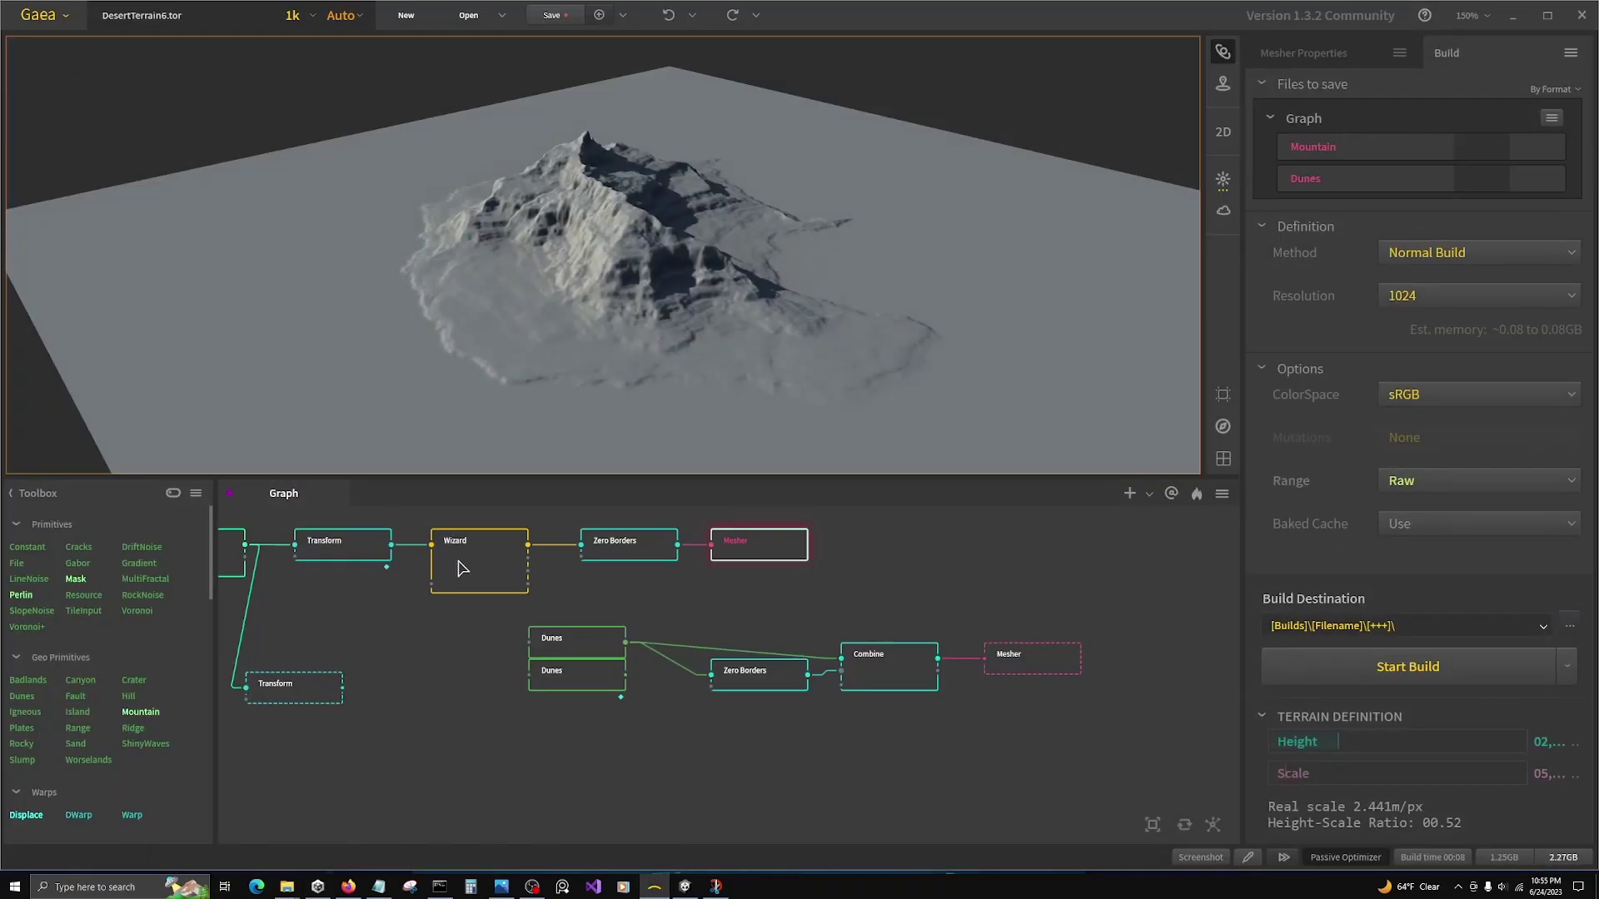
{"action": "left_click", "coordinate": [346, 550]}
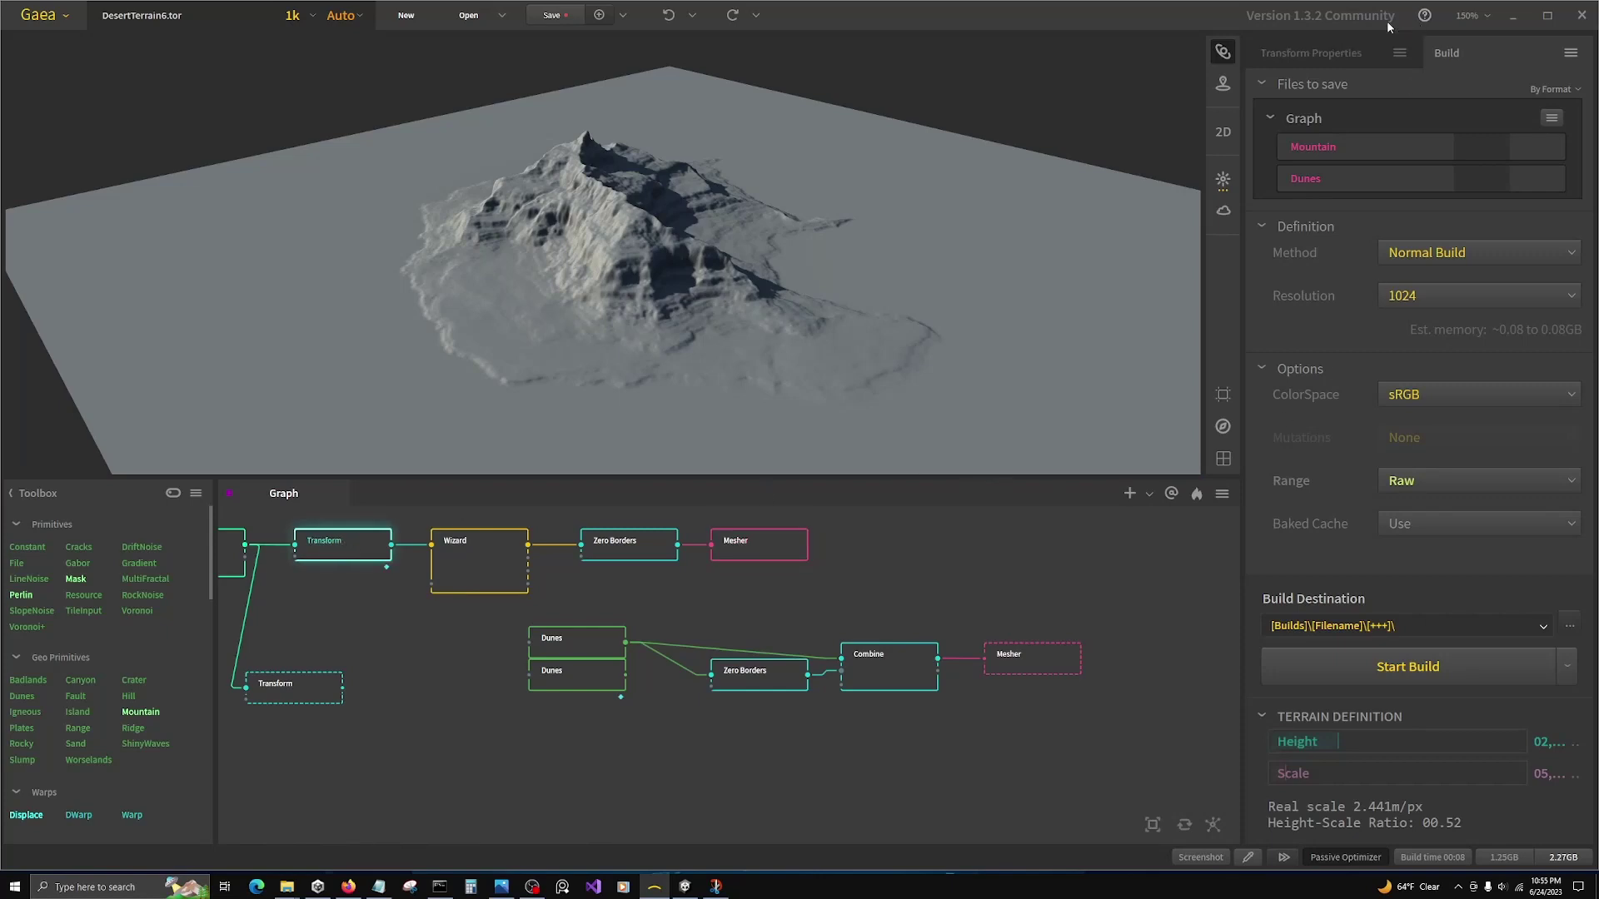
{"action": "left_click", "coordinate": [1338, 52]}
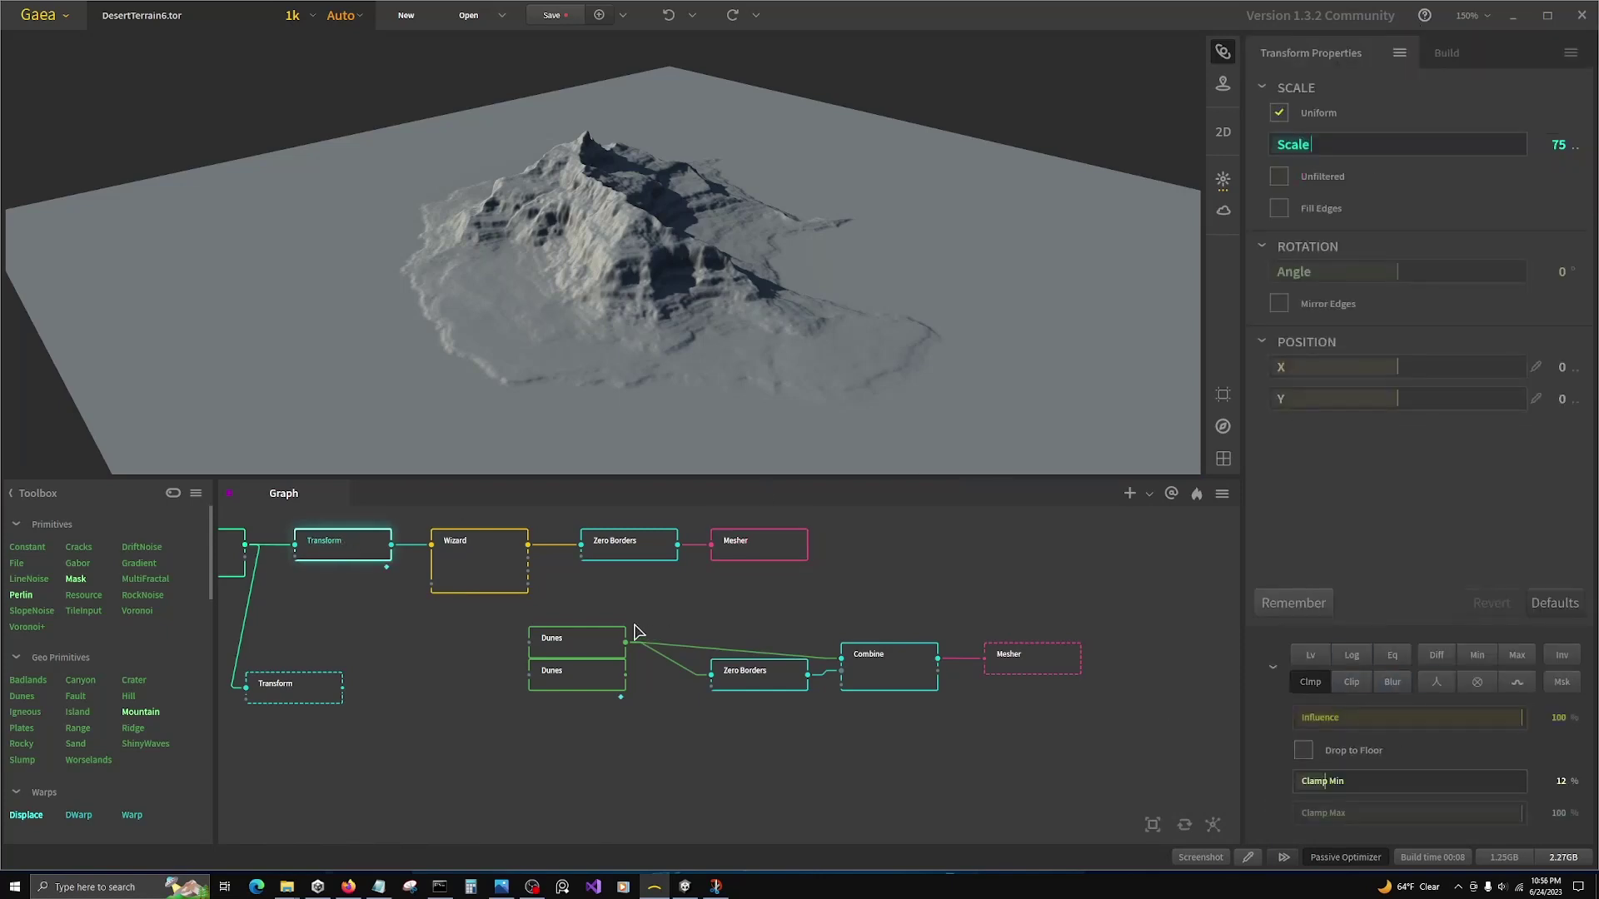
{"action": "scroll", "coordinate": [1038, 653], "scroll_direction": "down", "scroll_amount": 3}
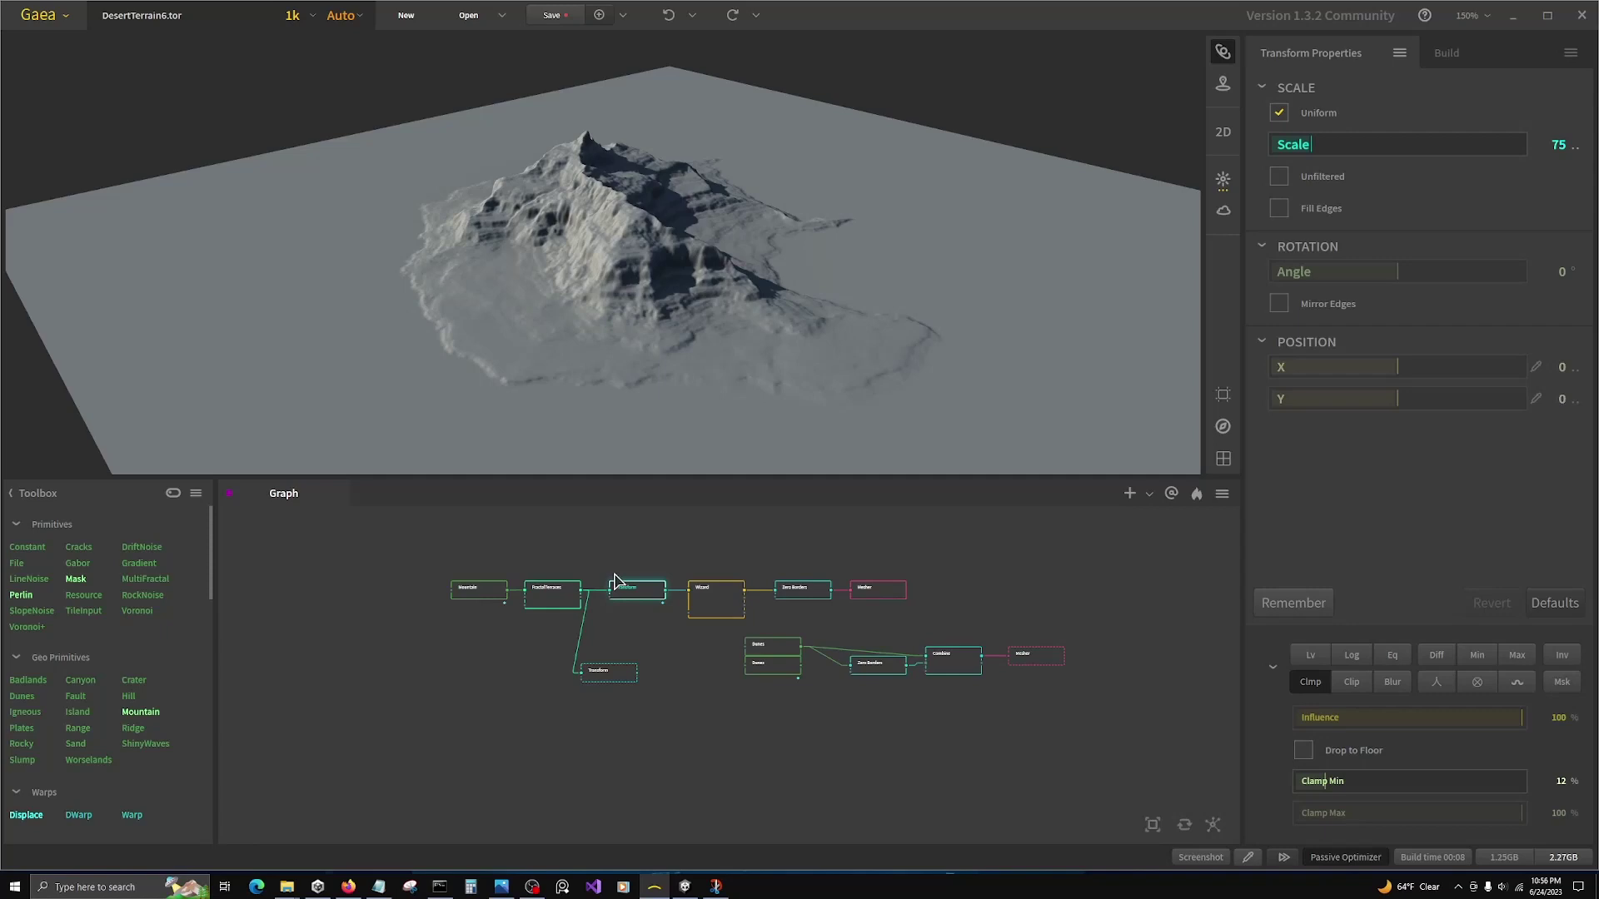
{"action": "scroll", "coordinate": [615, 581], "scroll_direction": "up", "scroll_amount": 2}
{"action": "left_click", "coordinate": [1566, 785]}
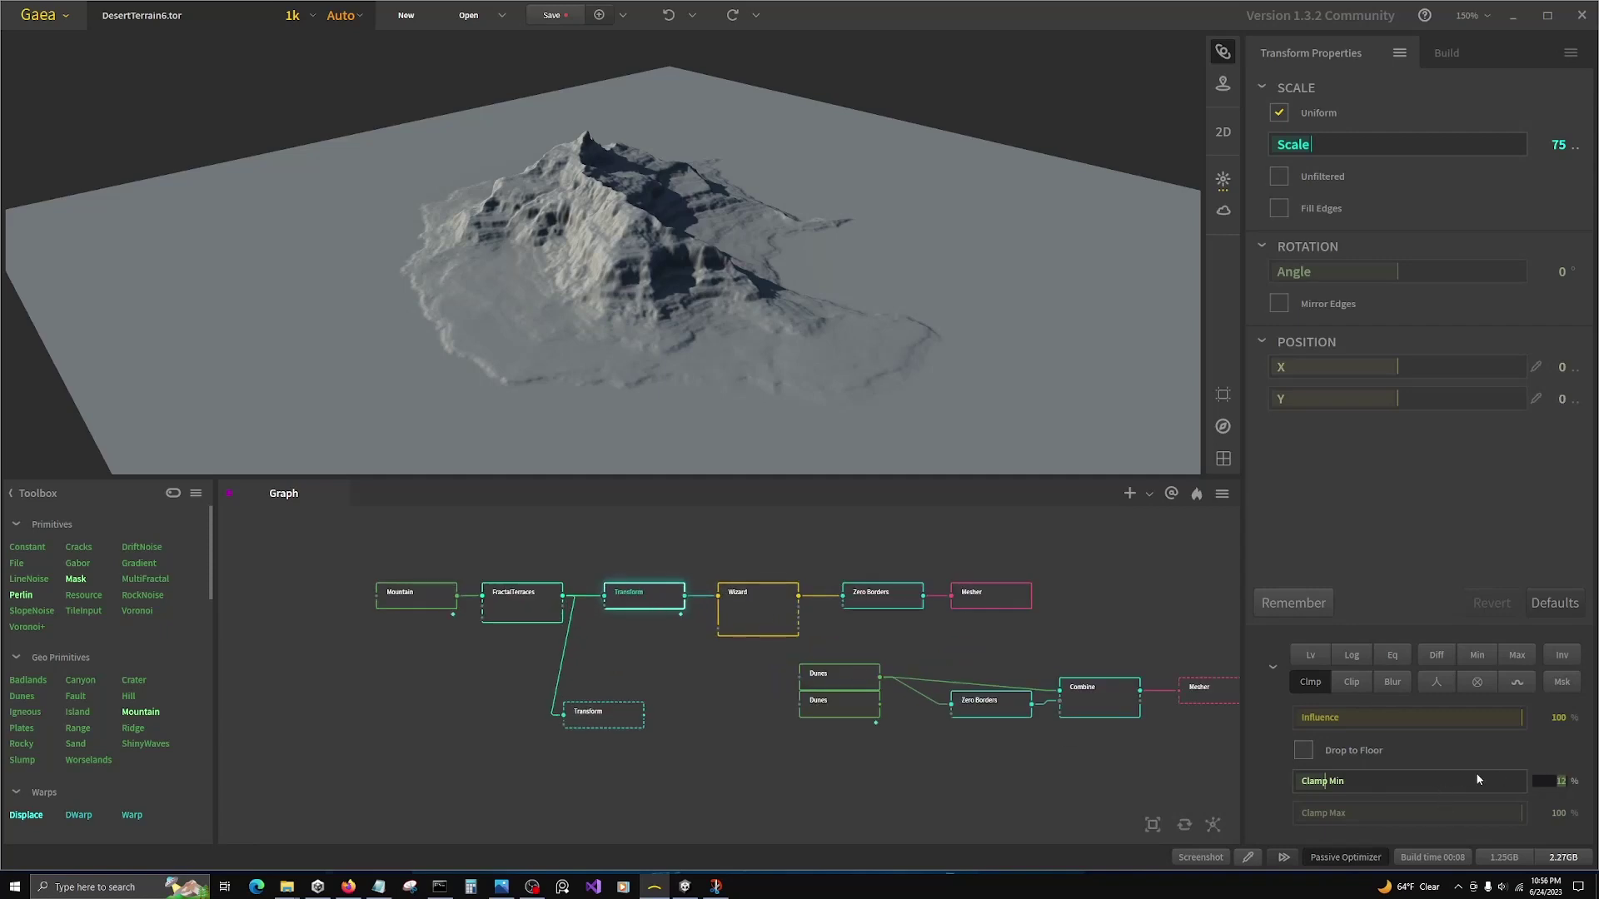
{"action": "type", "text": "15"}
{"action": "key", "text": "Return"}
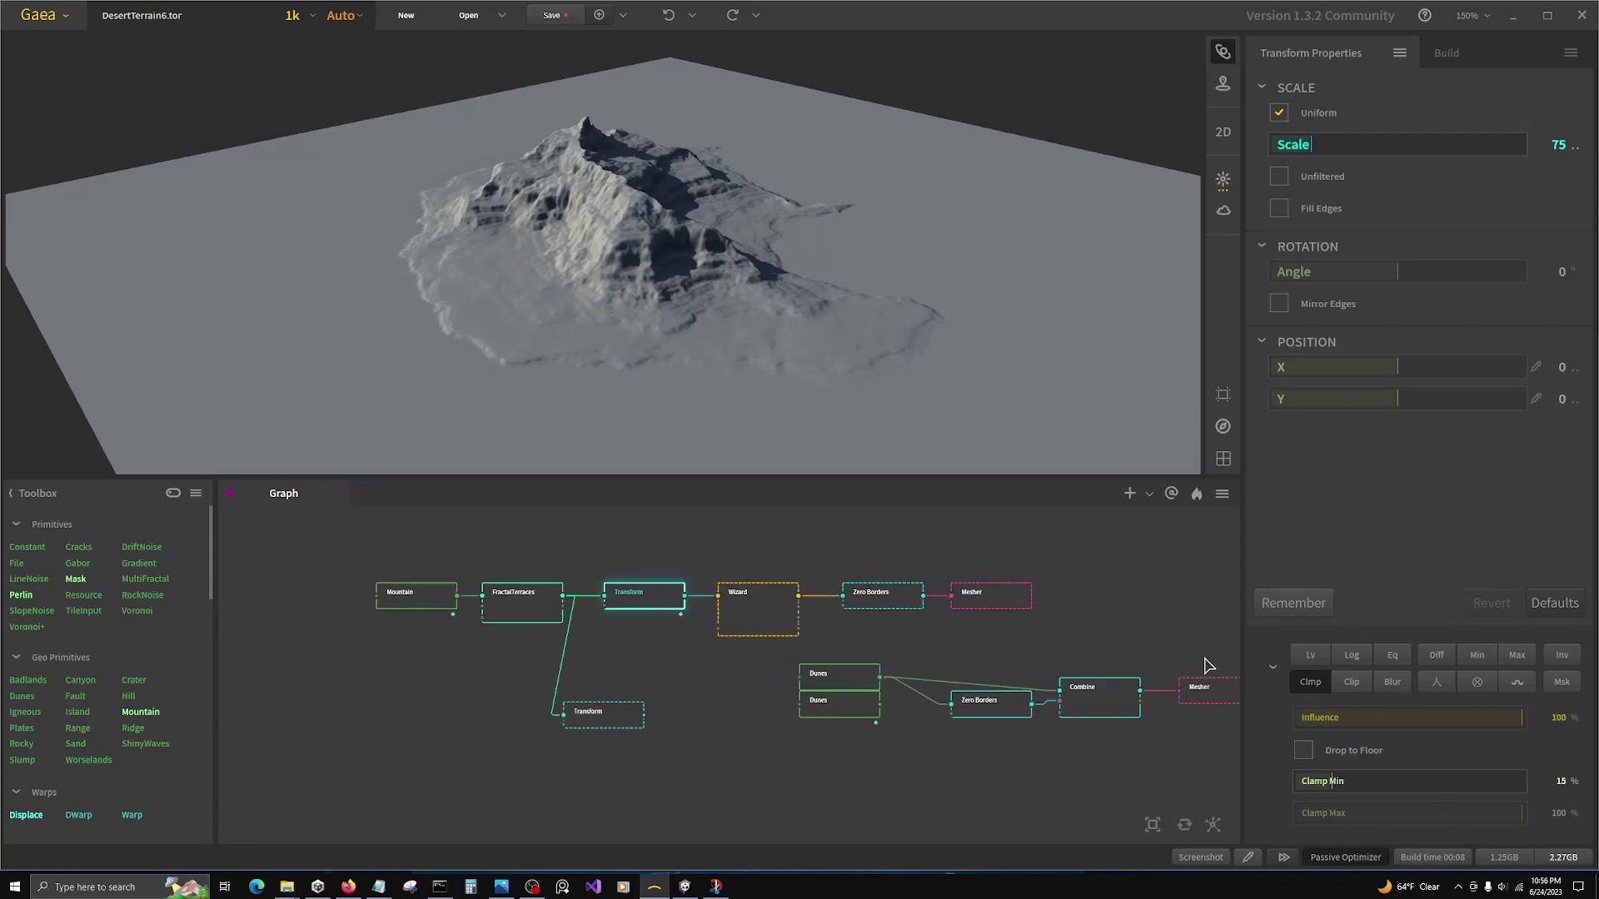
Step: Build the mountain's Mesher output, then import the Mountain mesh from build folder 003 into Unity's DesertTerrain folder
{"action": "left_click", "coordinate": [978, 598]}
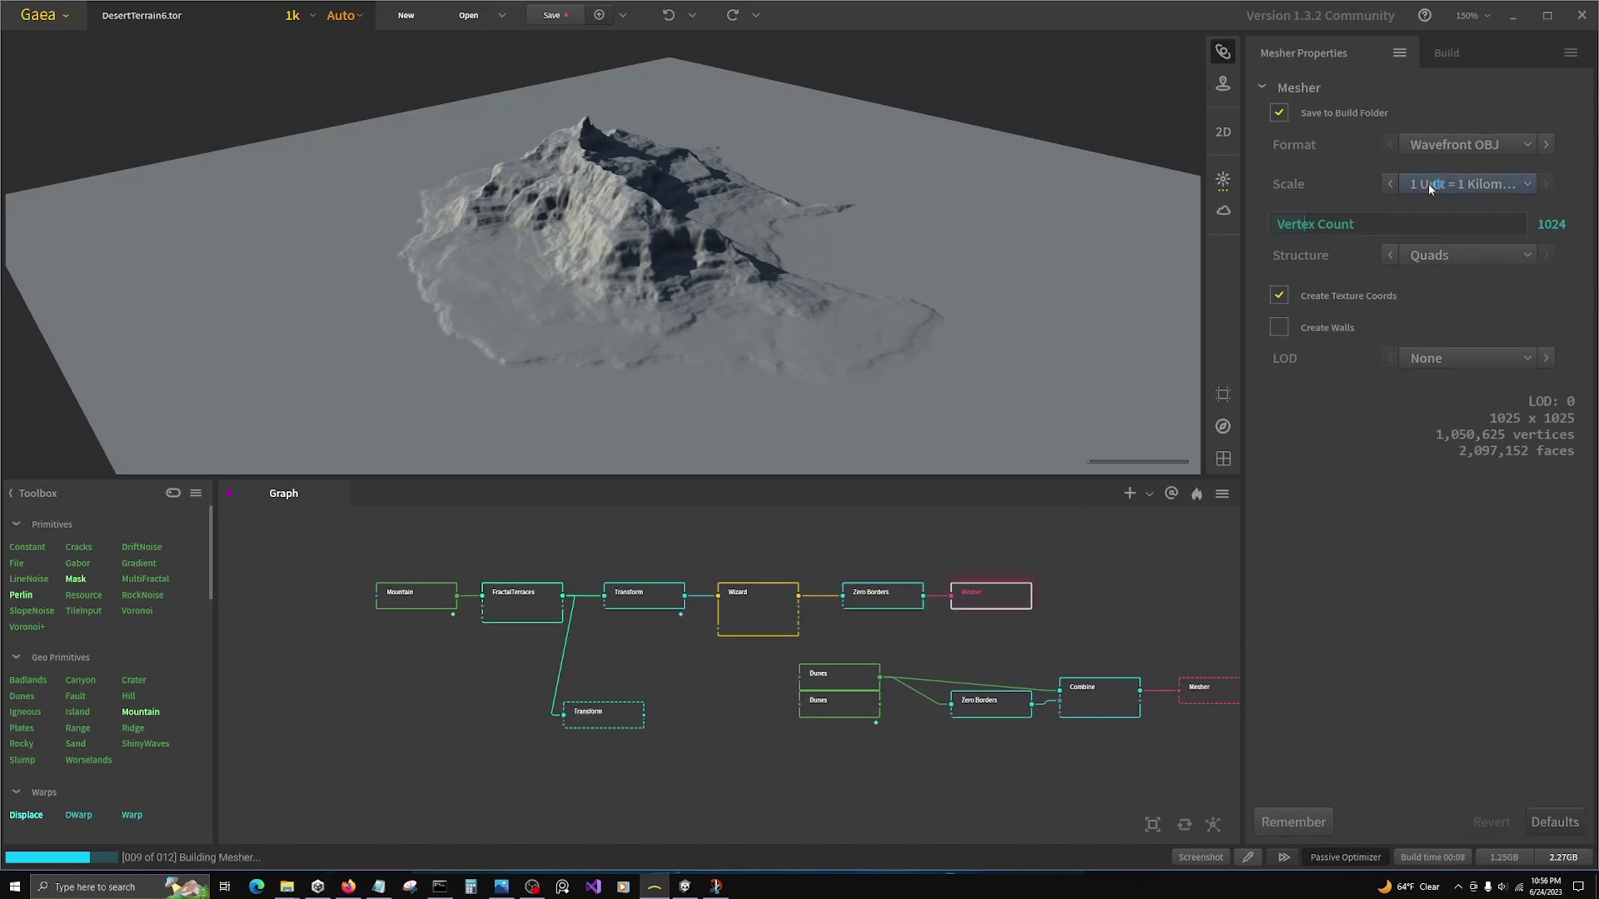
{"action": "left_click", "coordinate": [1447, 52]}
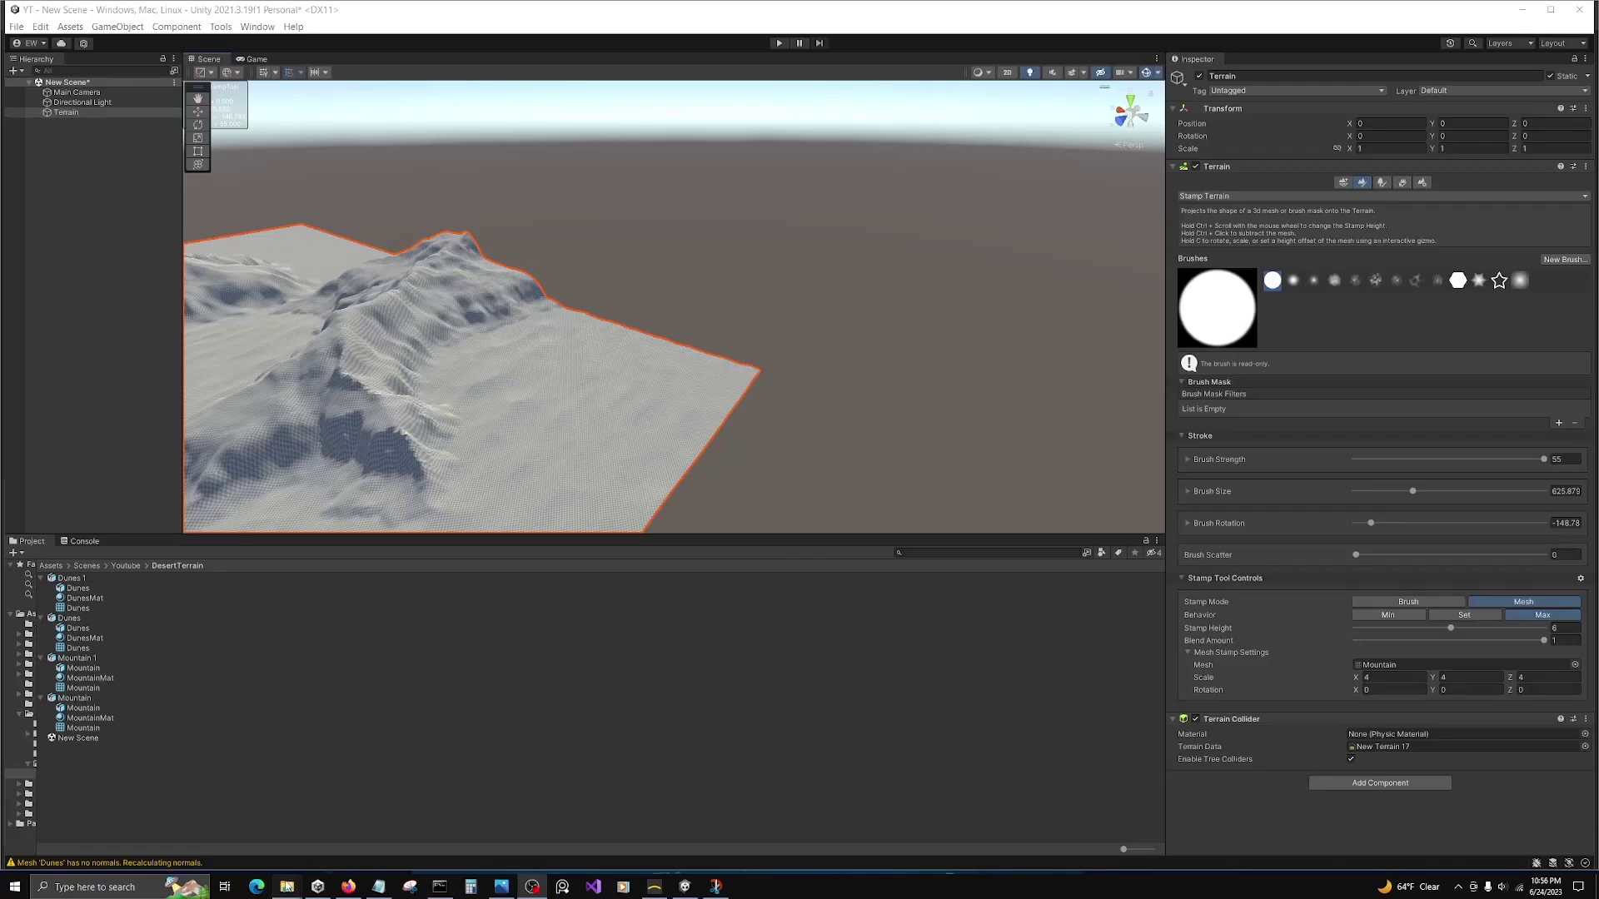
{"action": "left_click", "coordinate": [449, 825]}
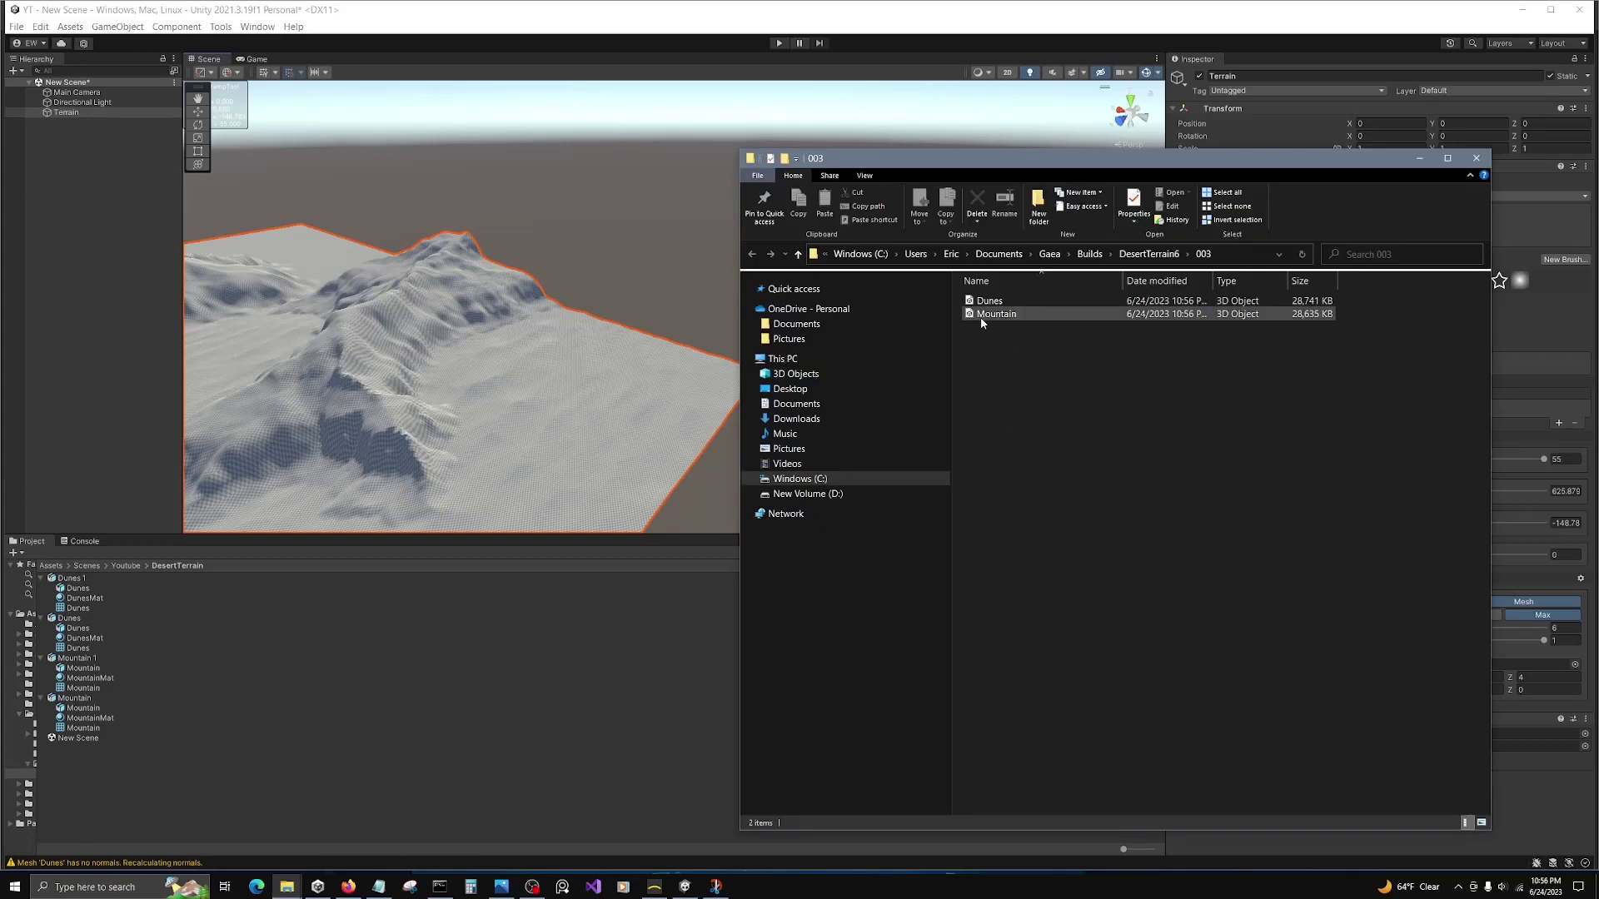
{"action": "left_click_drag", "start_coordinate": [982, 324], "coordinate": [85, 784]}
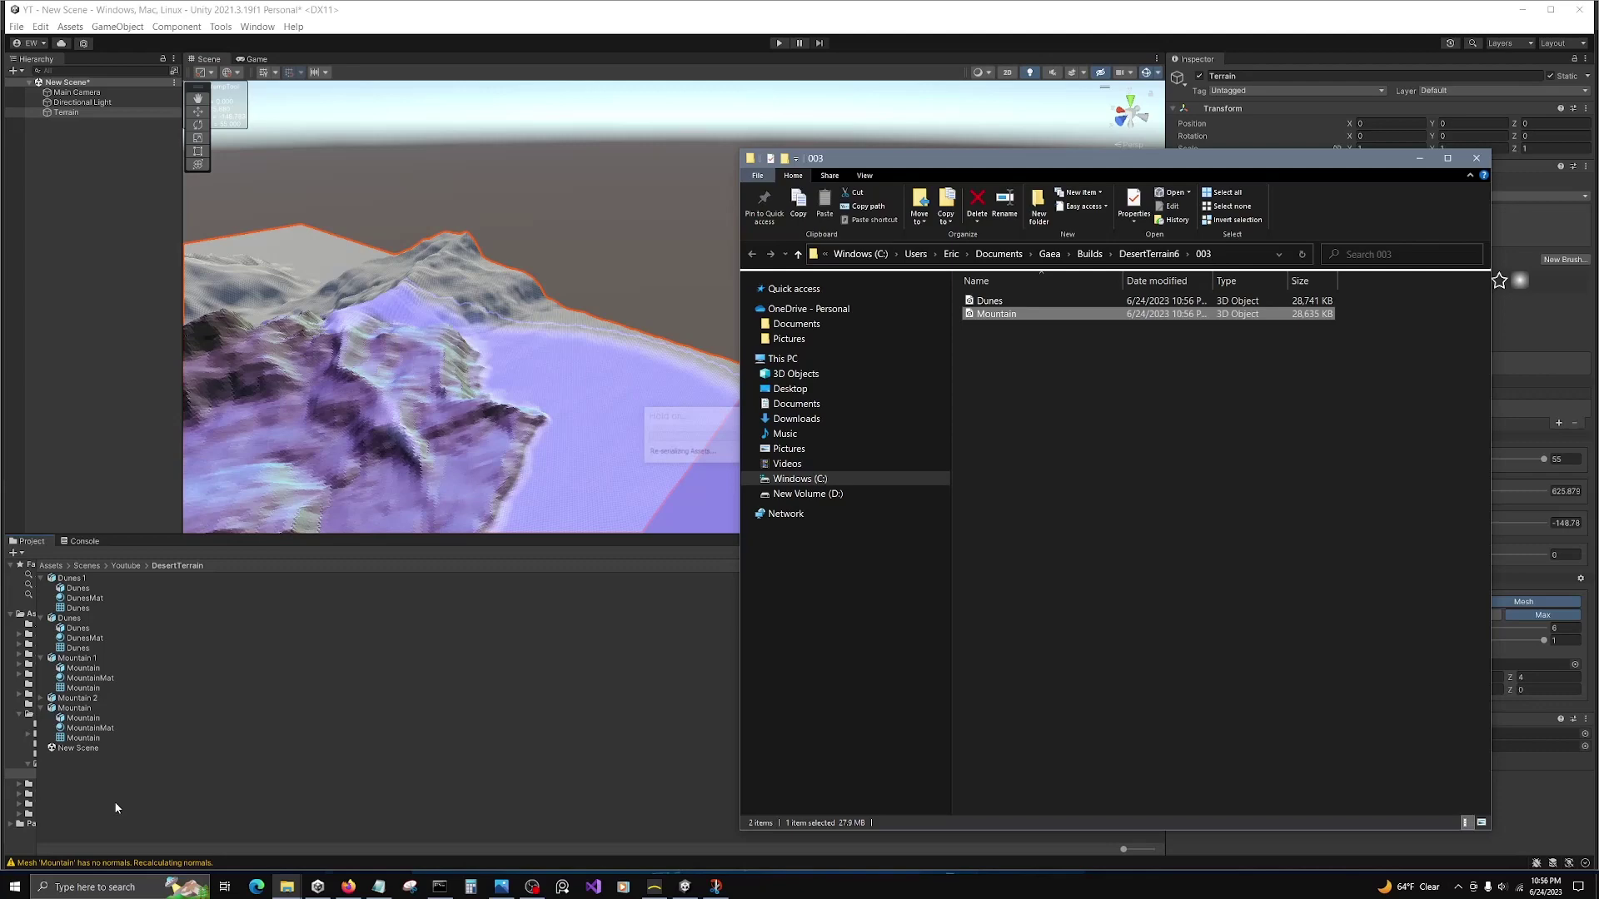
{"action": "left_click", "coordinate": [114, 799]}
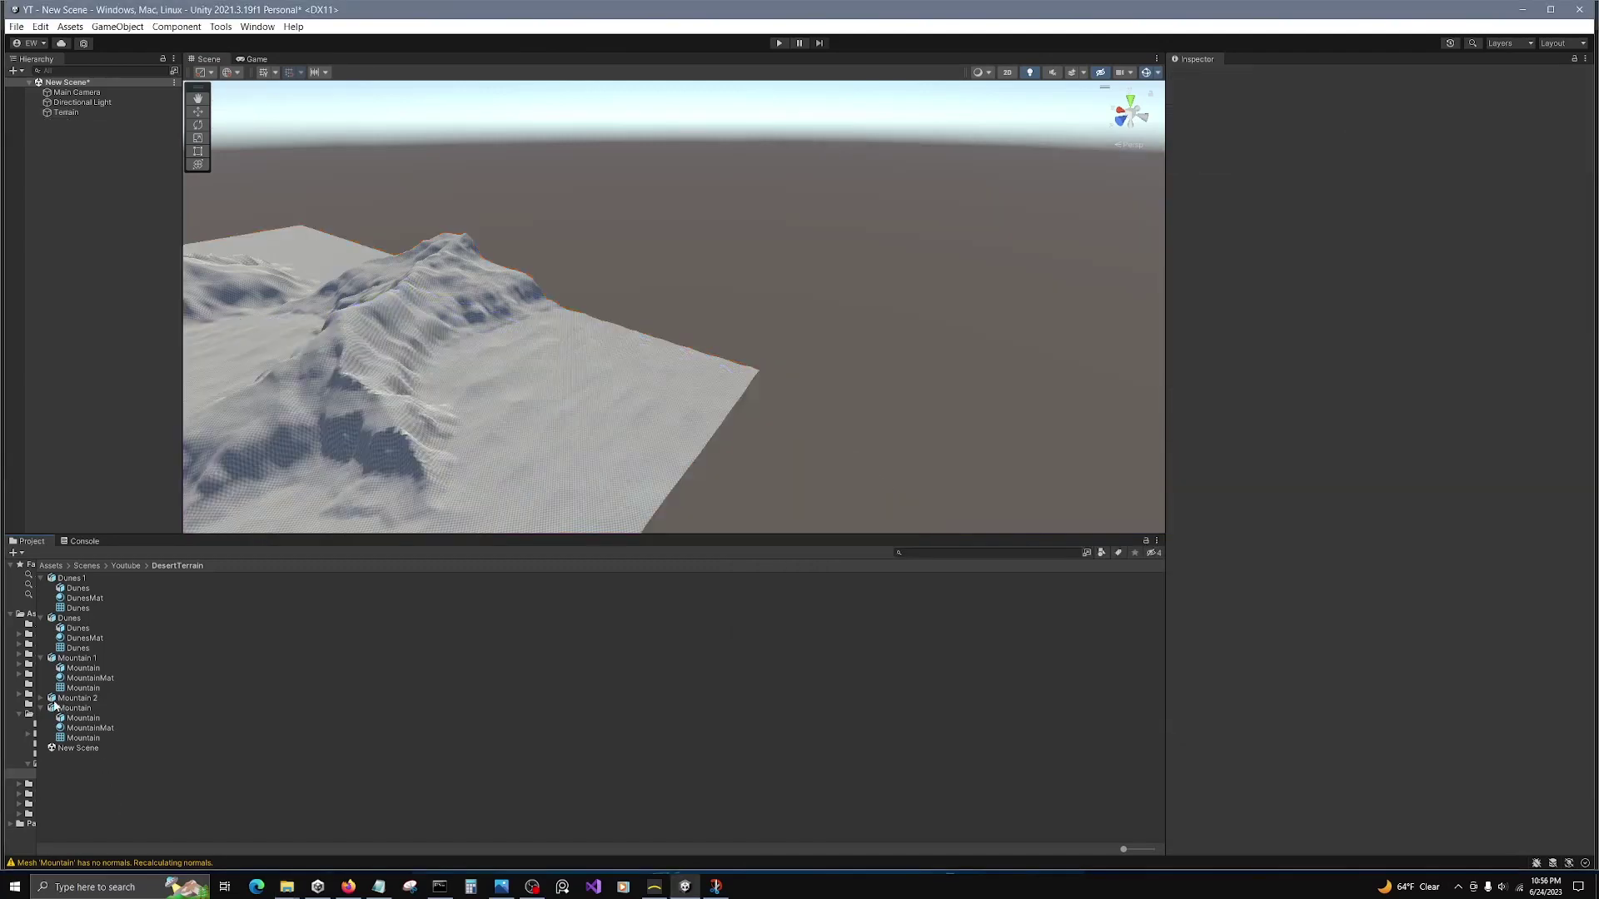
Step: Expand the Mountain 2 asset, reselect the terrain and assign the Mountain 2 mesh as its stamp mesh
{"action": "left_click", "coordinate": [41, 698]}
{"action": "left_click", "coordinate": [76, 112]}
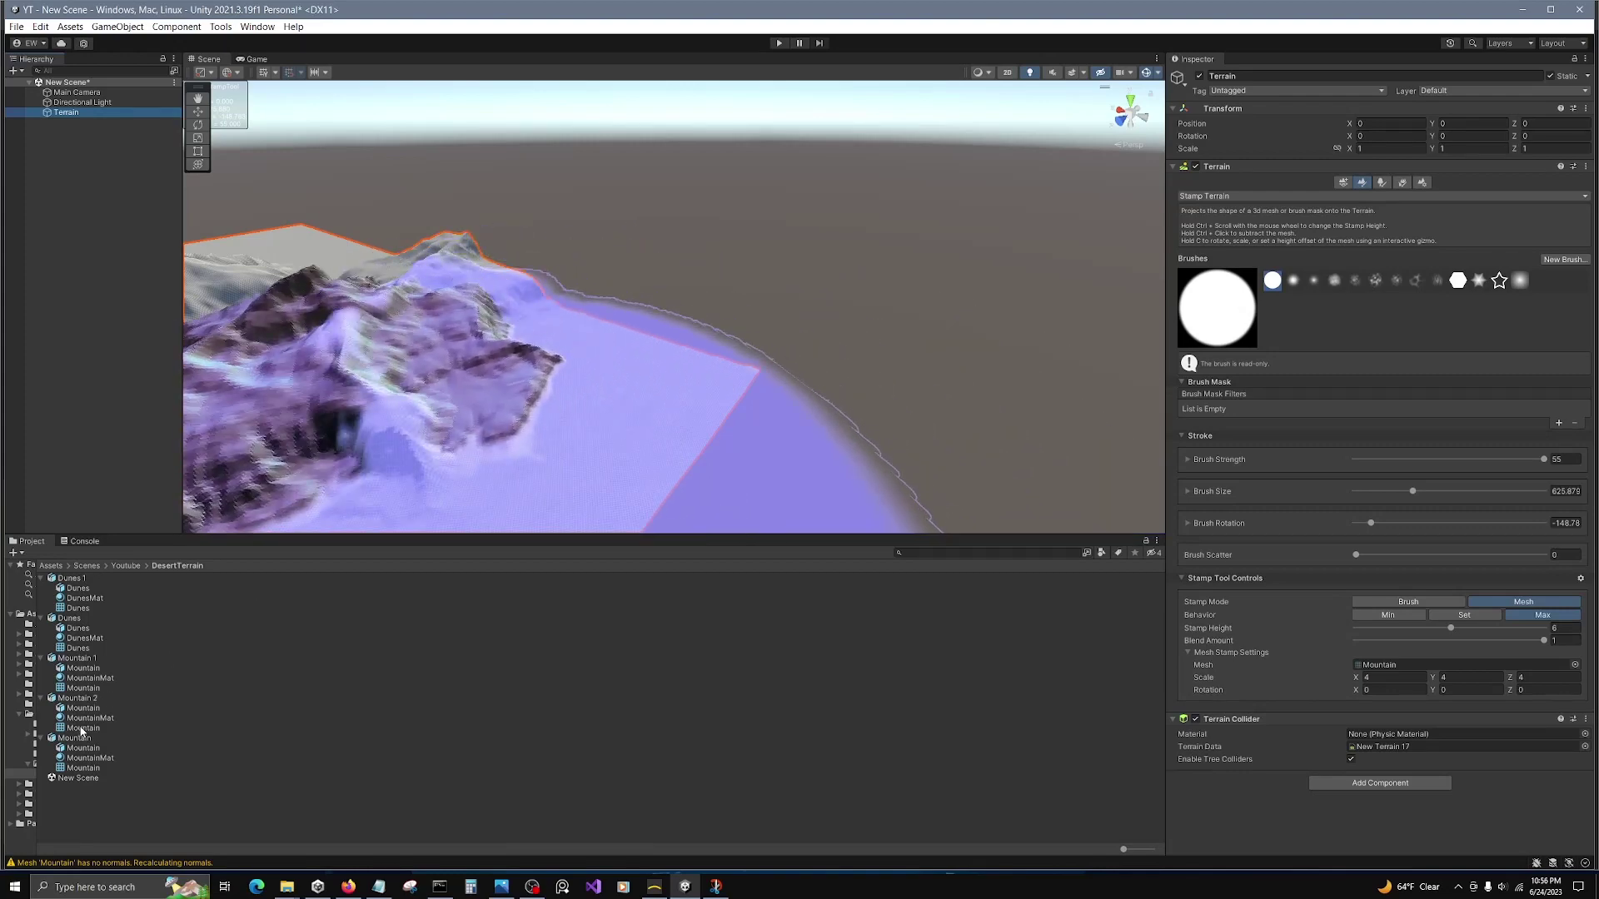
{"action": "left_click_drag", "start_coordinate": [80, 732], "coordinate": [1379, 667]}
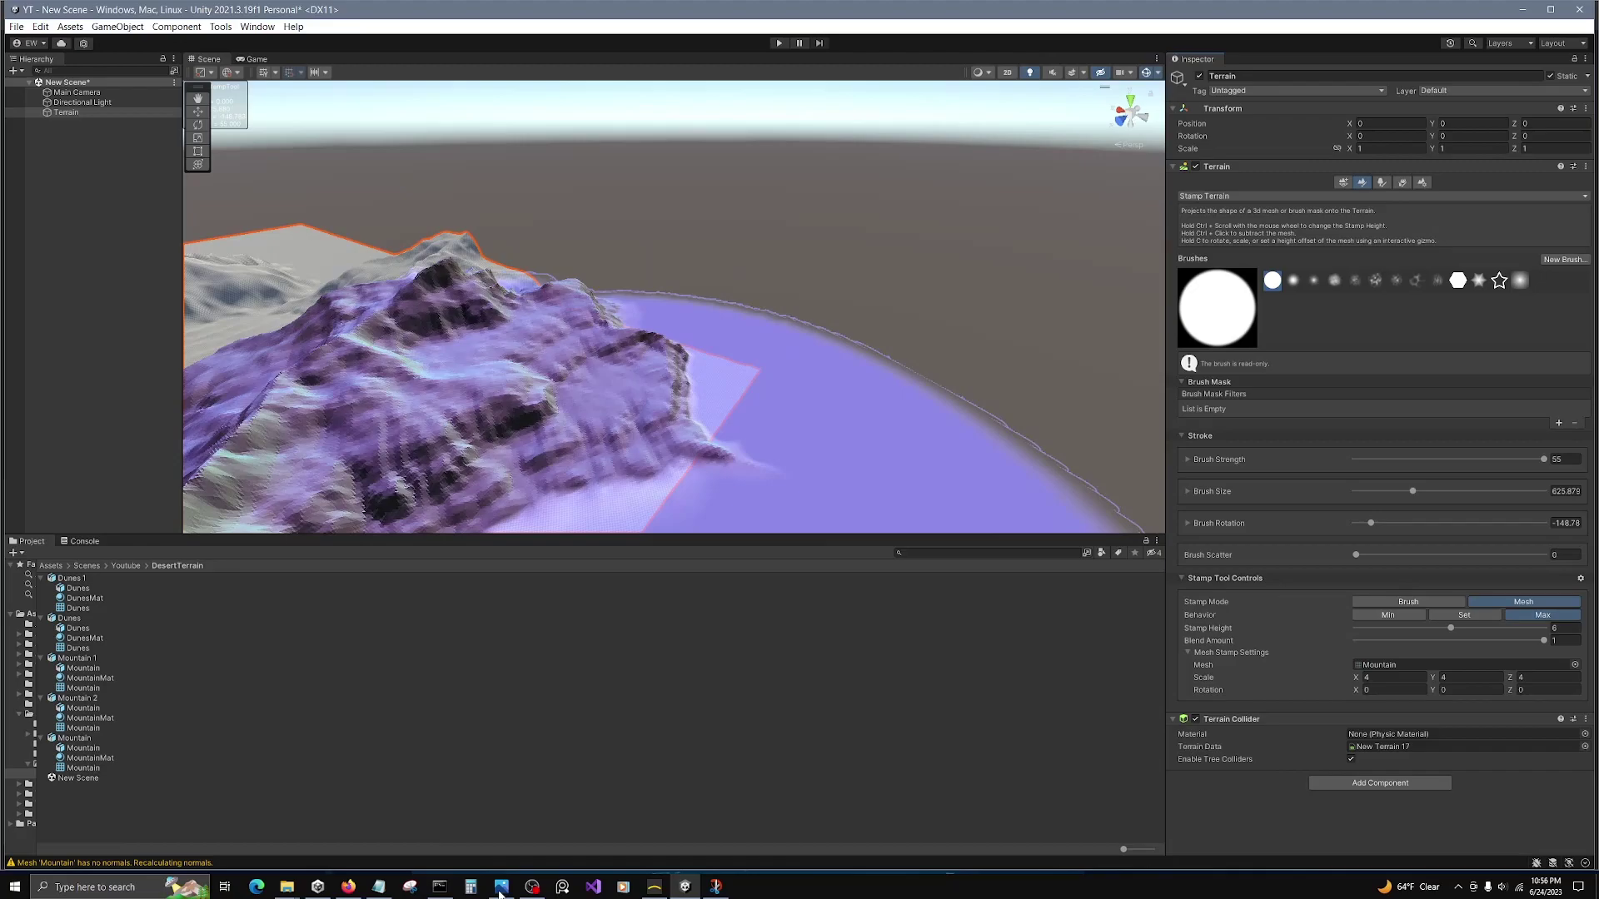
Step: Switch to Gaea and raise the mountain Transform node's Clamp Min to 20%
{"action": "left_click", "coordinate": [654, 887]}
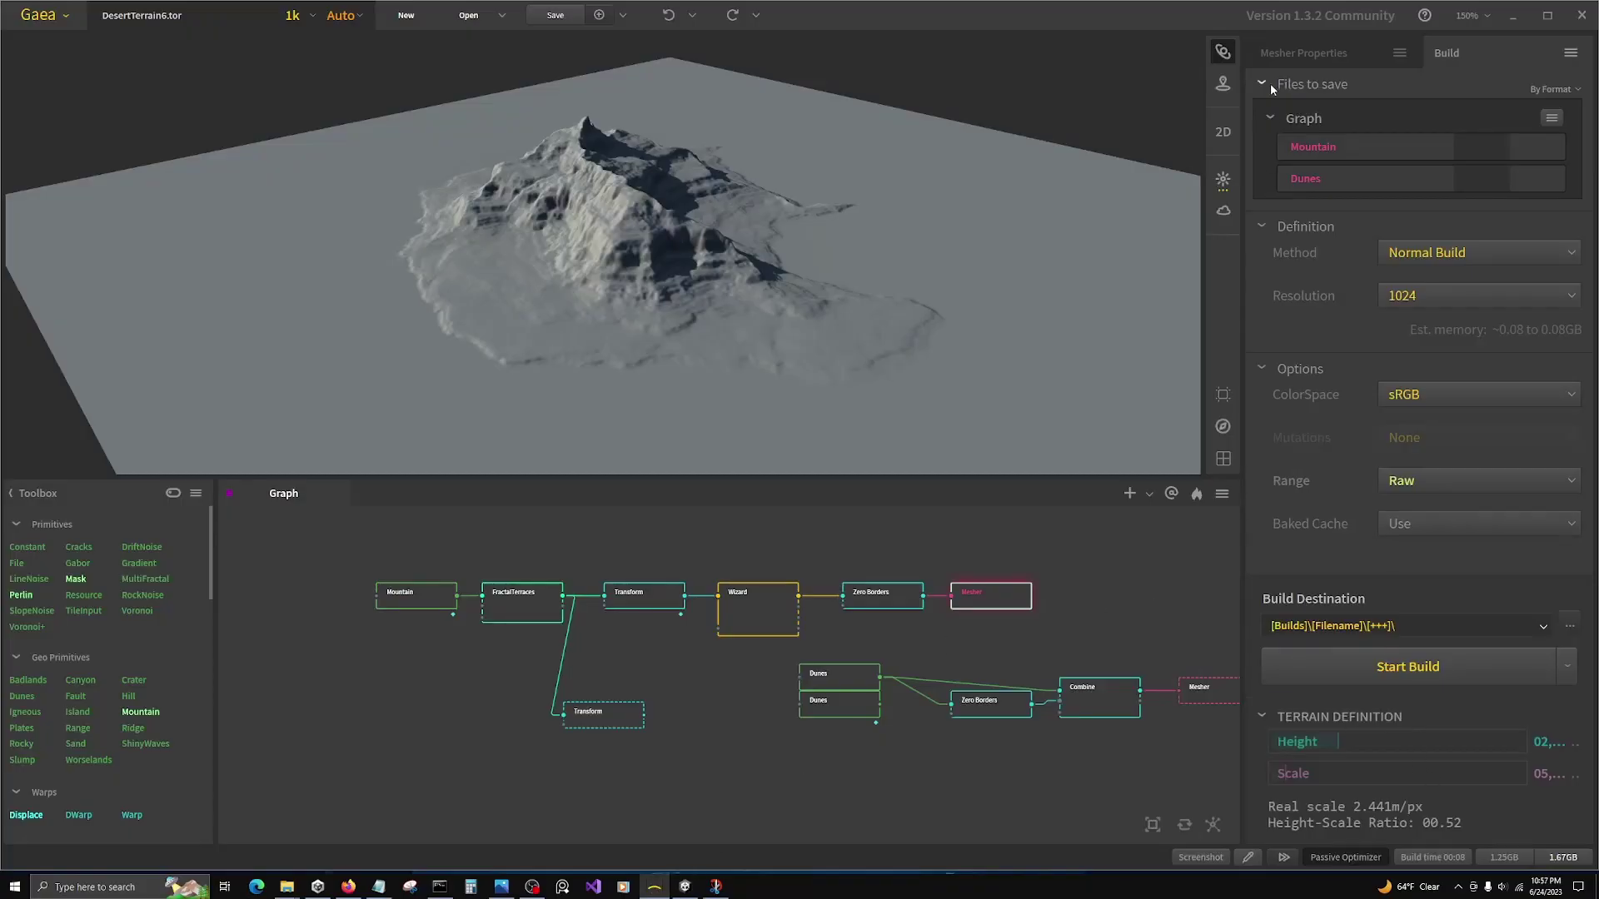
{"action": "left_click", "coordinate": [1286, 57]}
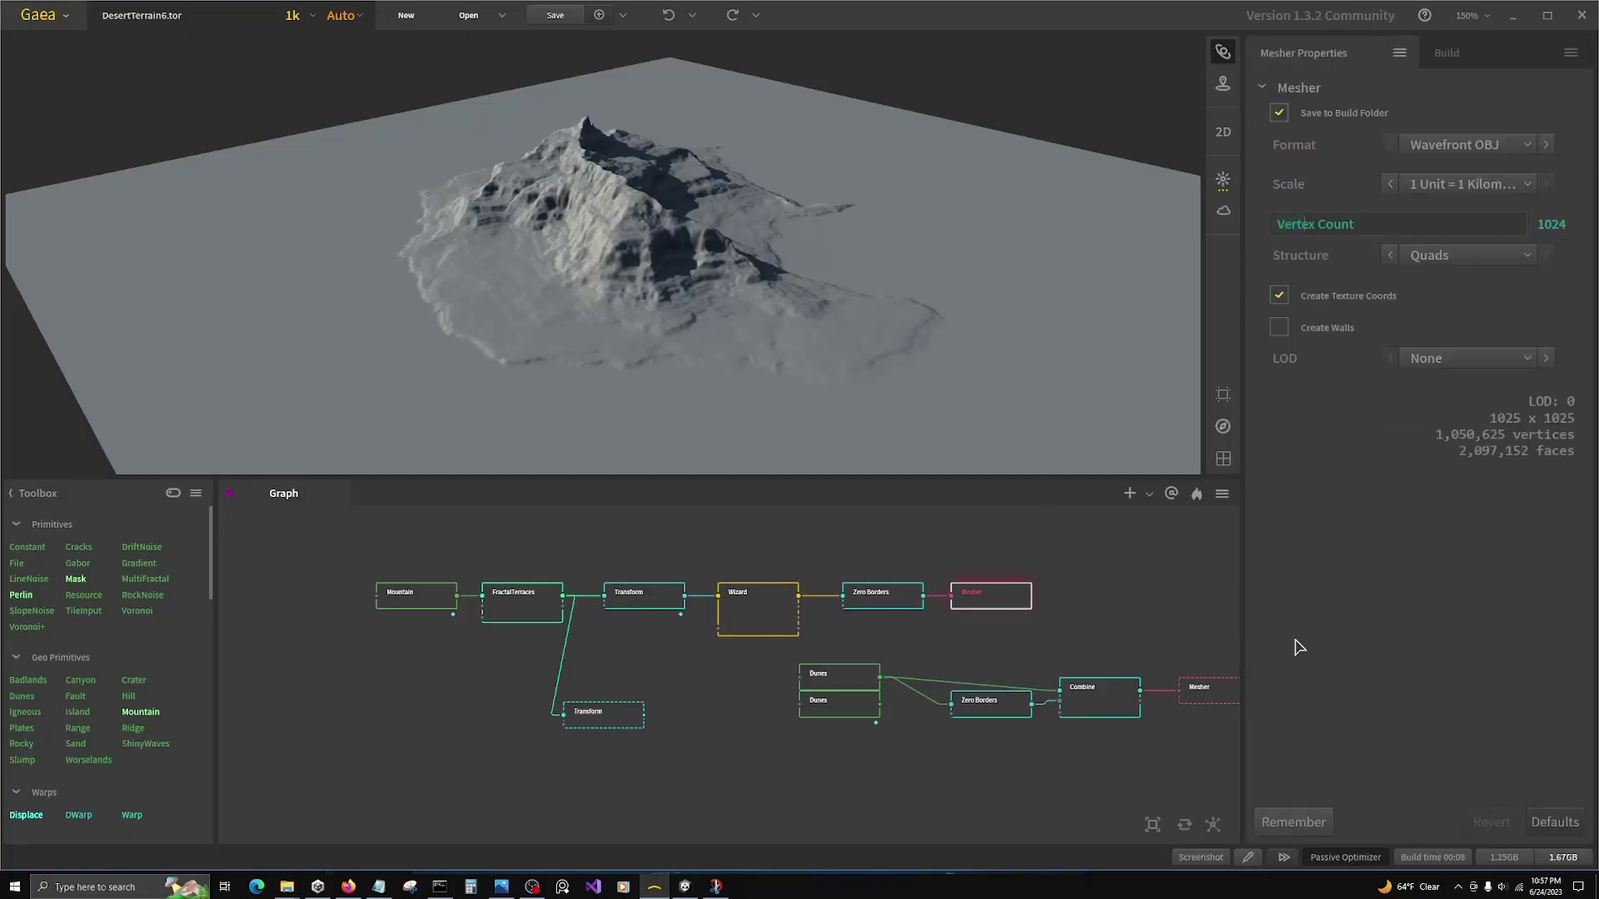
{"action": "left_click", "coordinate": [1560, 782]}
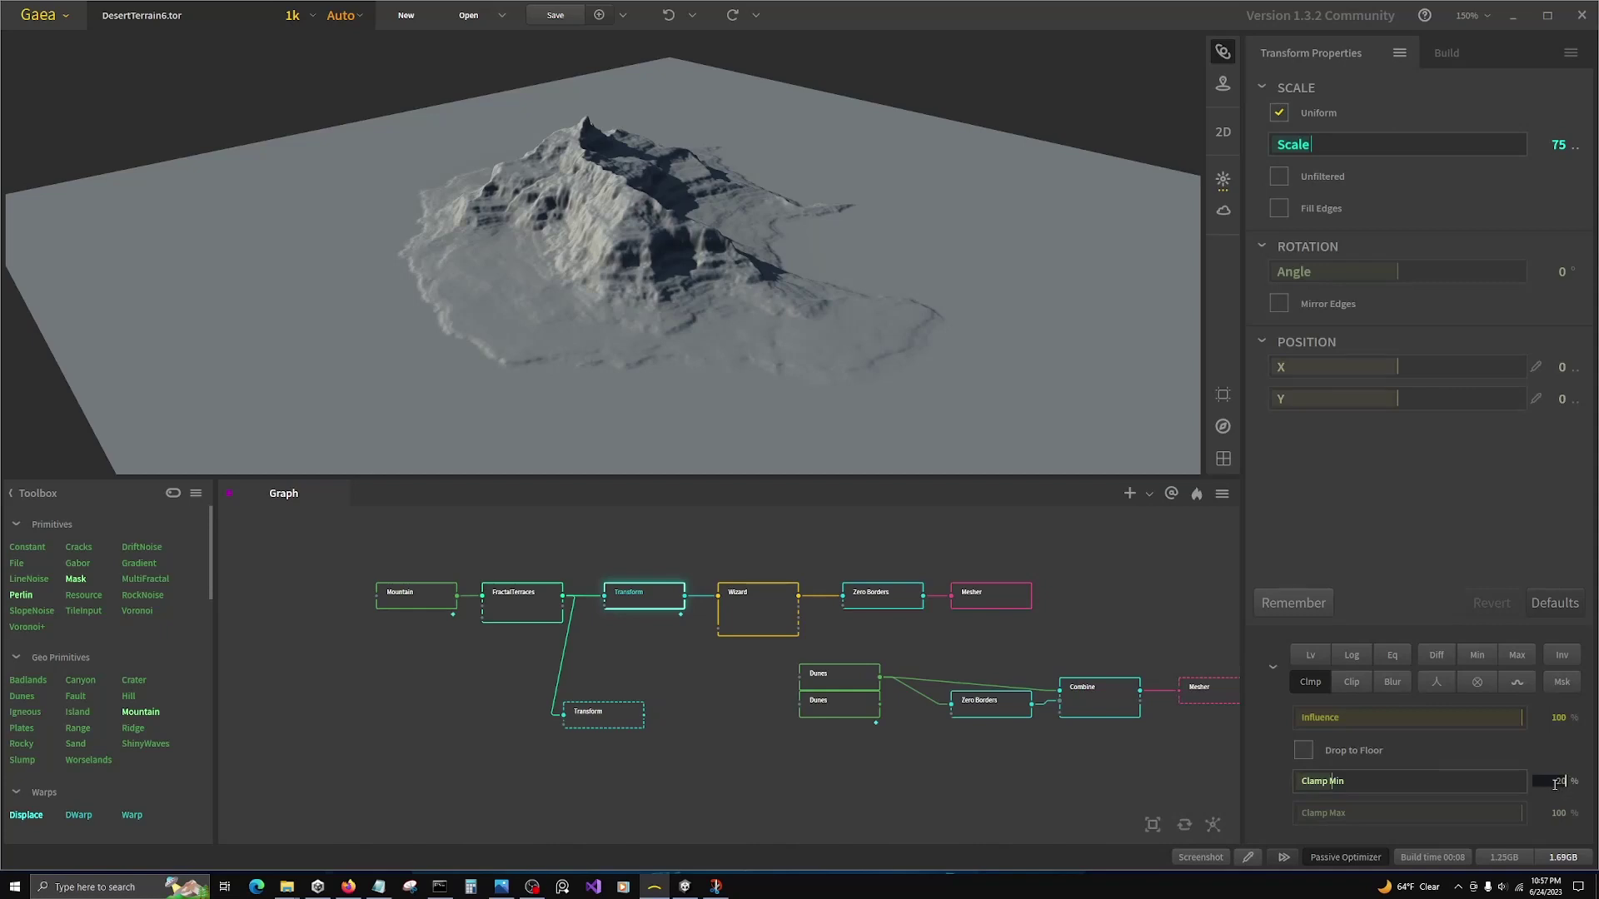
{"action": "type", "text": "20"}
{"action": "key", "text": "Return"}
Step: Inspect the mountain's Zero Borders edges, then start a Normal Build at resolution 1024 and save the cached preview build
{"action": "left_click", "coordinate": [882, 597]}
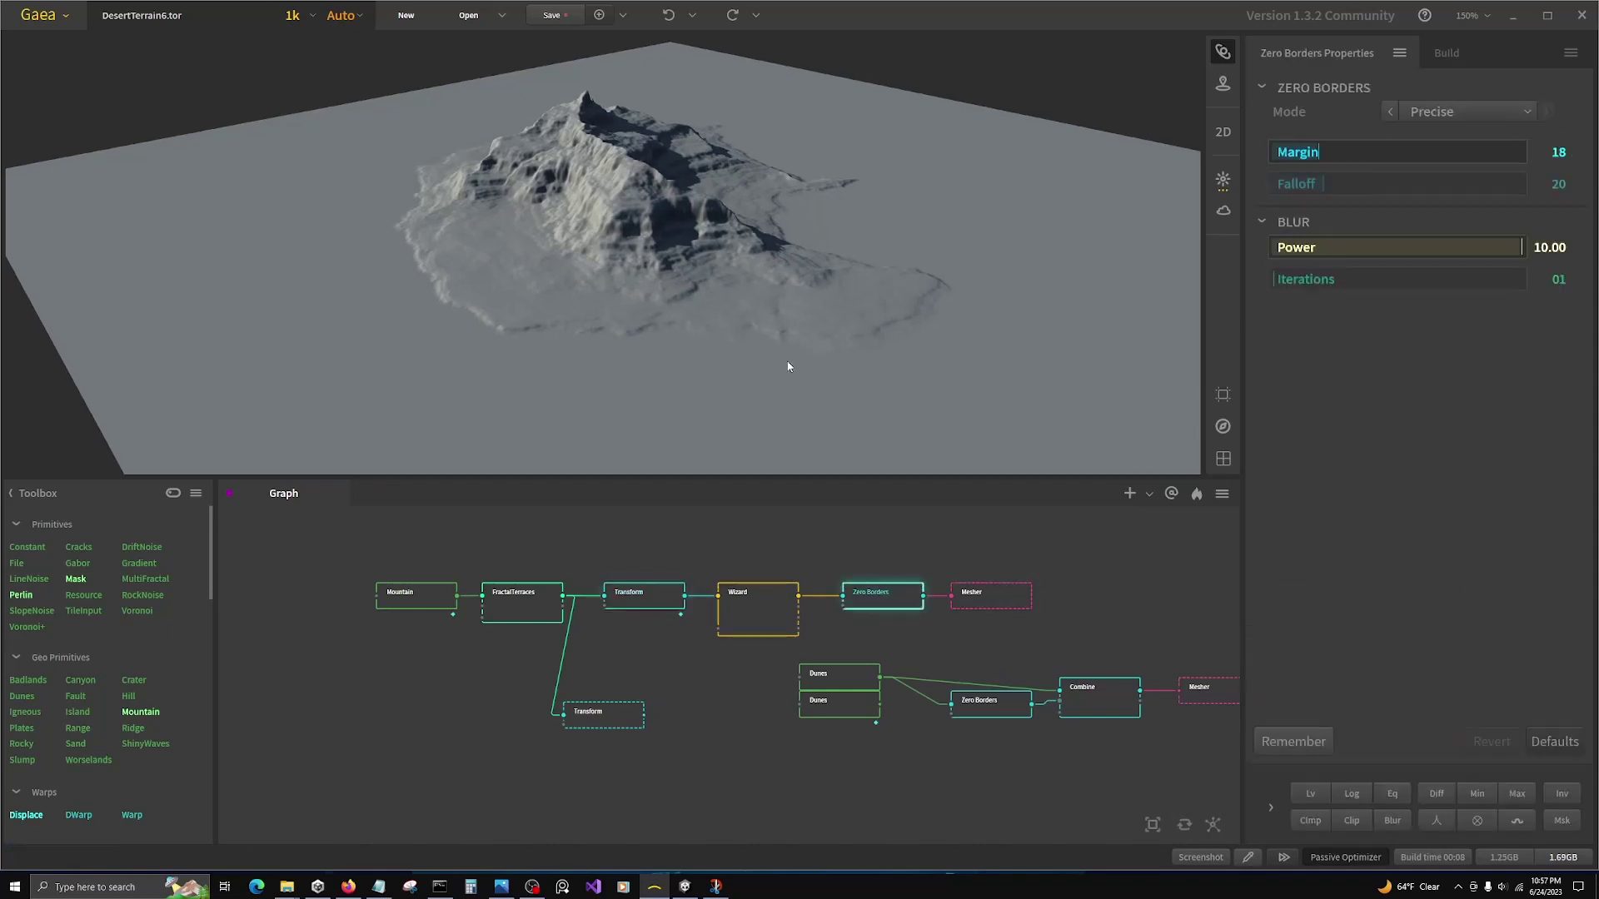
{"action": "left_click_drag", "start_coordinate": [787, 367], "coordinate": [351, 317]}
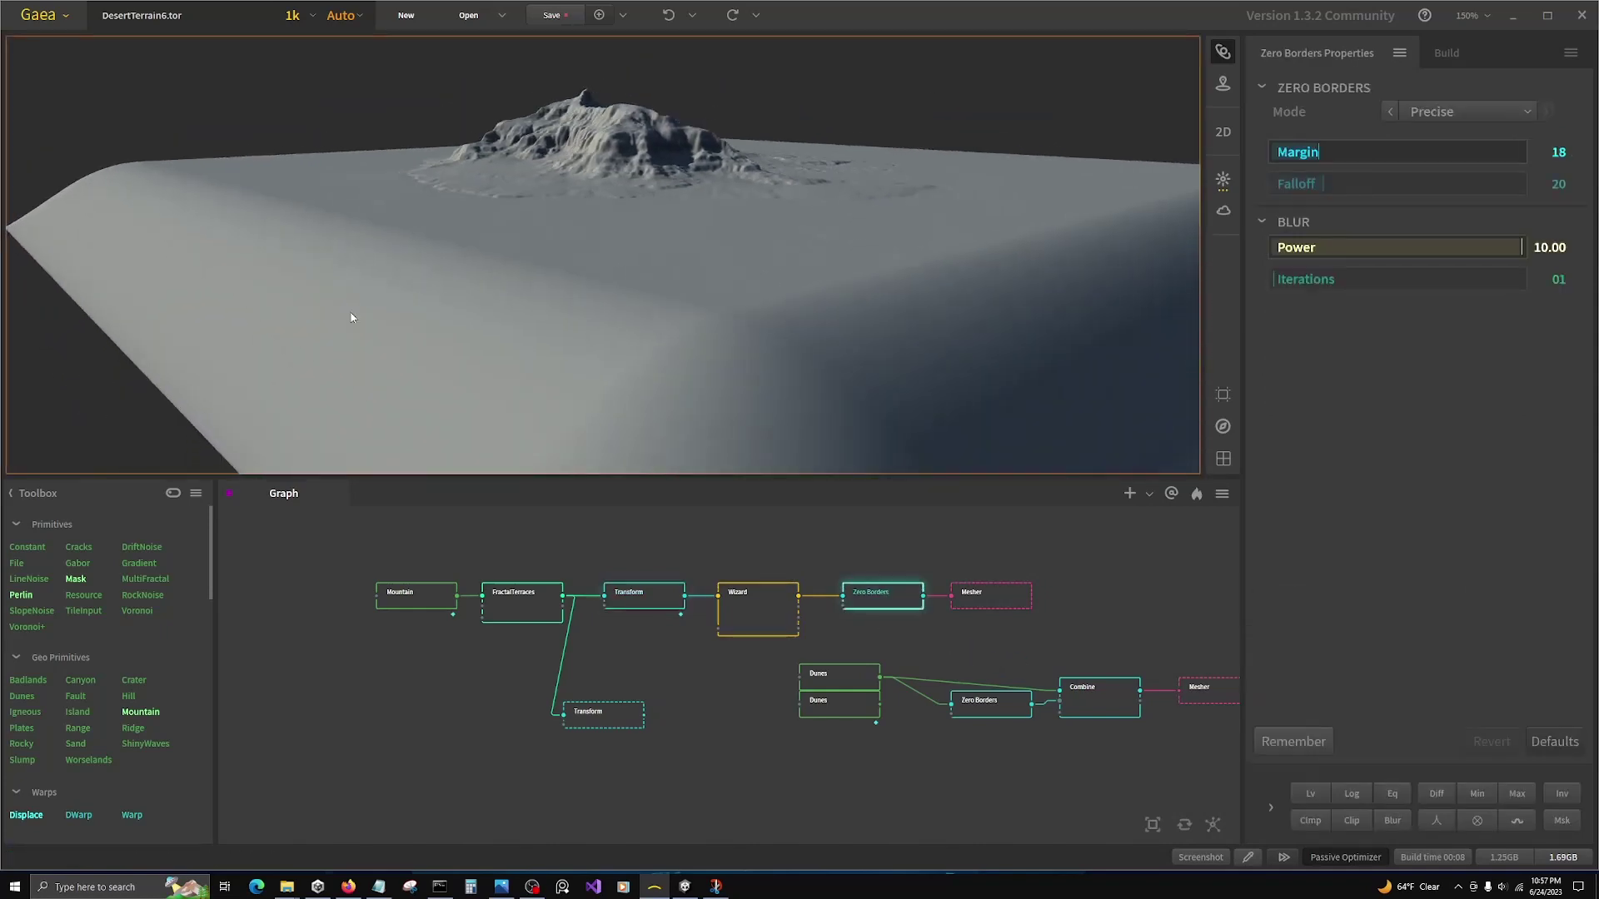
{"action": "left_click", "coordinate": [998, 612]}
{"action": "left_click", "coordinate": [1444, 55]}
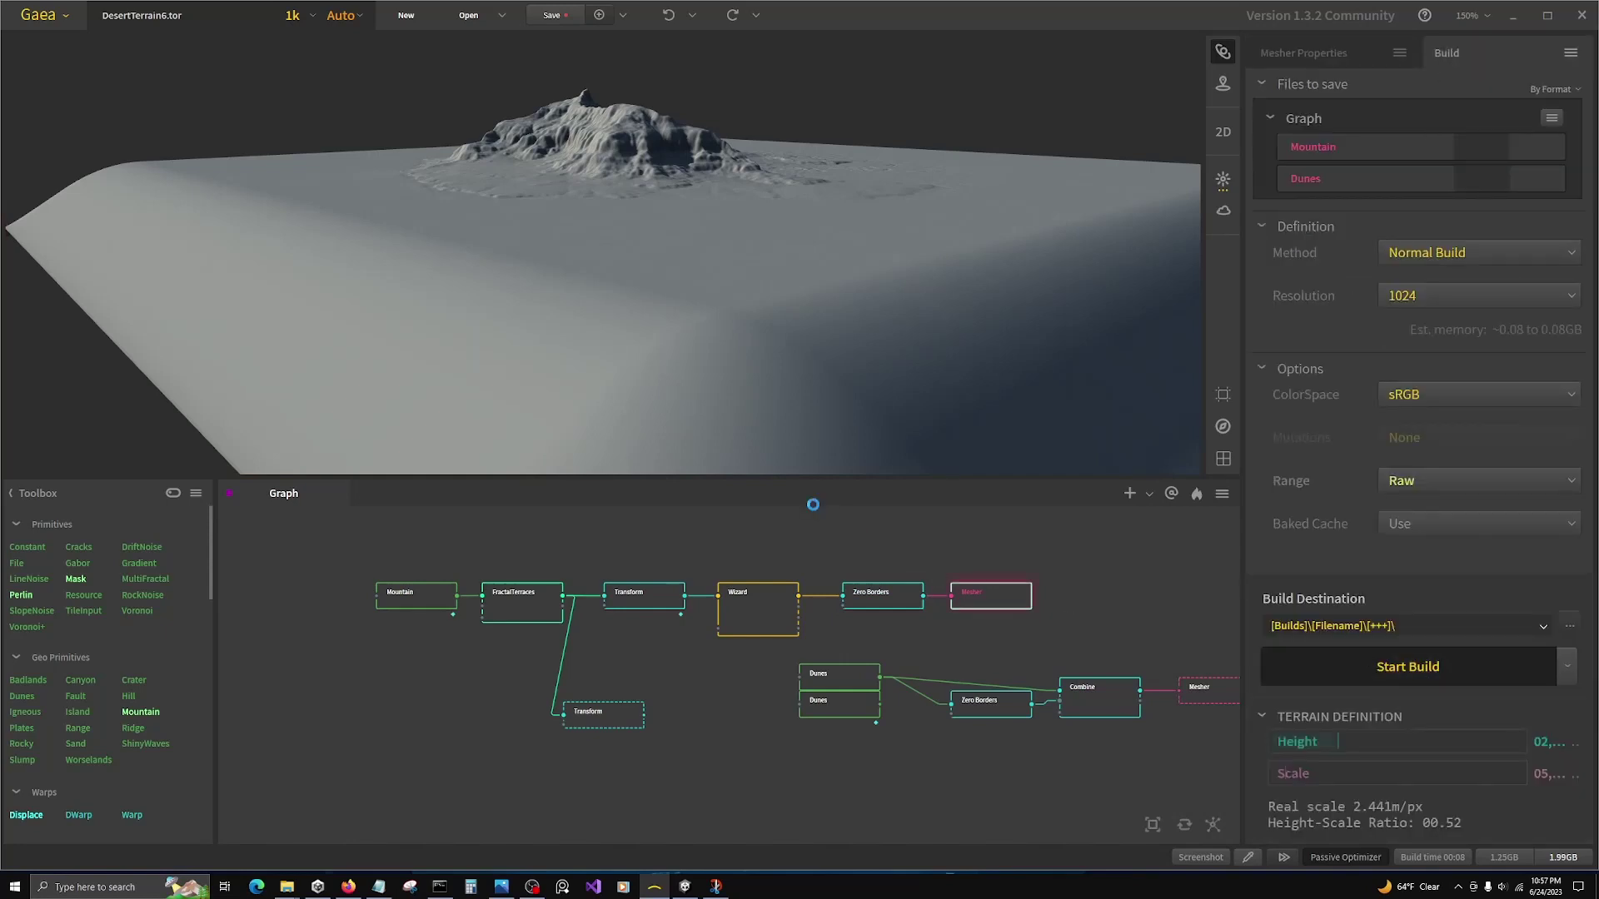
{"action": "left_click", "coordinate": [847, 467]}
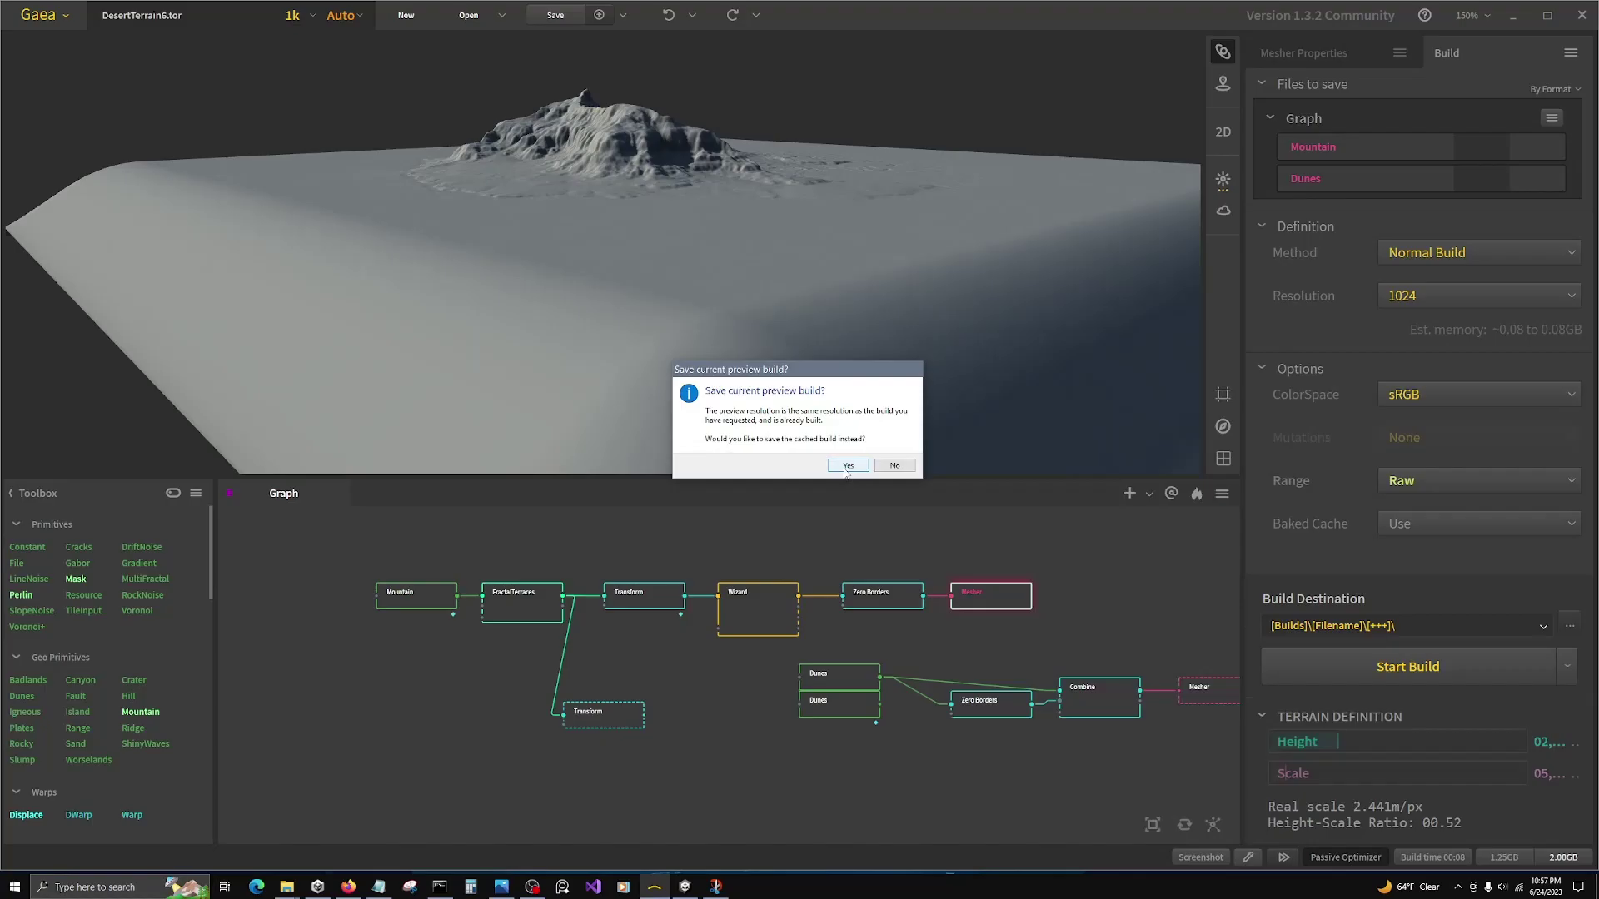
Step: Import the Mountain mesh from build folder 004 into Unity and assign the Mountain 3 mesh as the stamp mesh
{"action": "left_click_drag", "start_coordinate": [997, 314], "coordinate": [91, 802]}
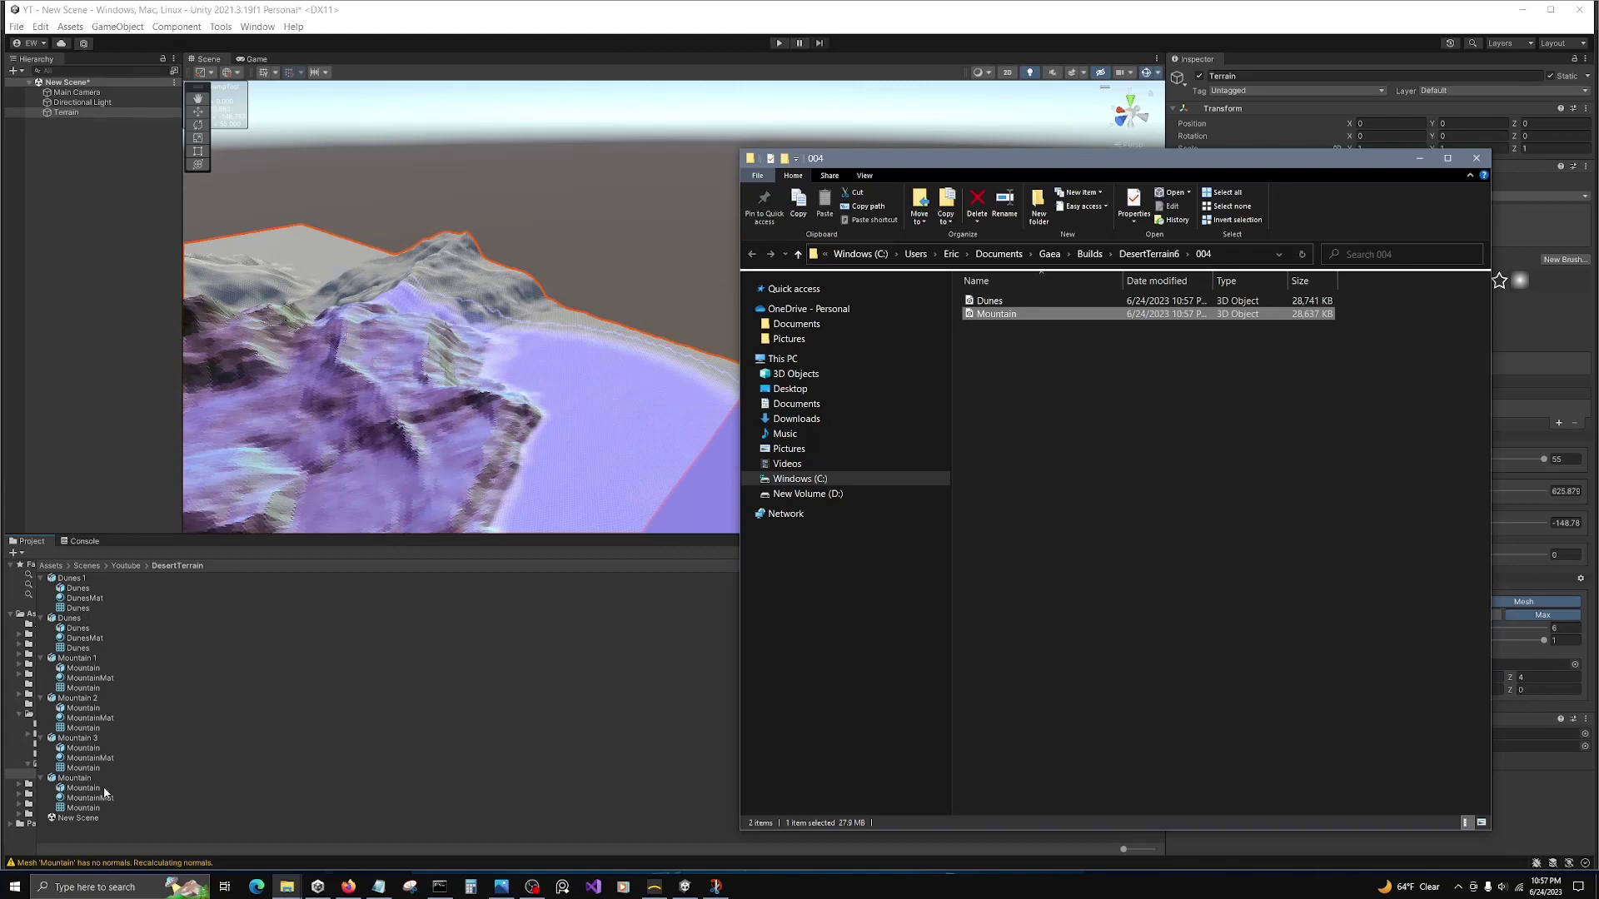
{"action": "left_click", "coordinate": [205, 560]}
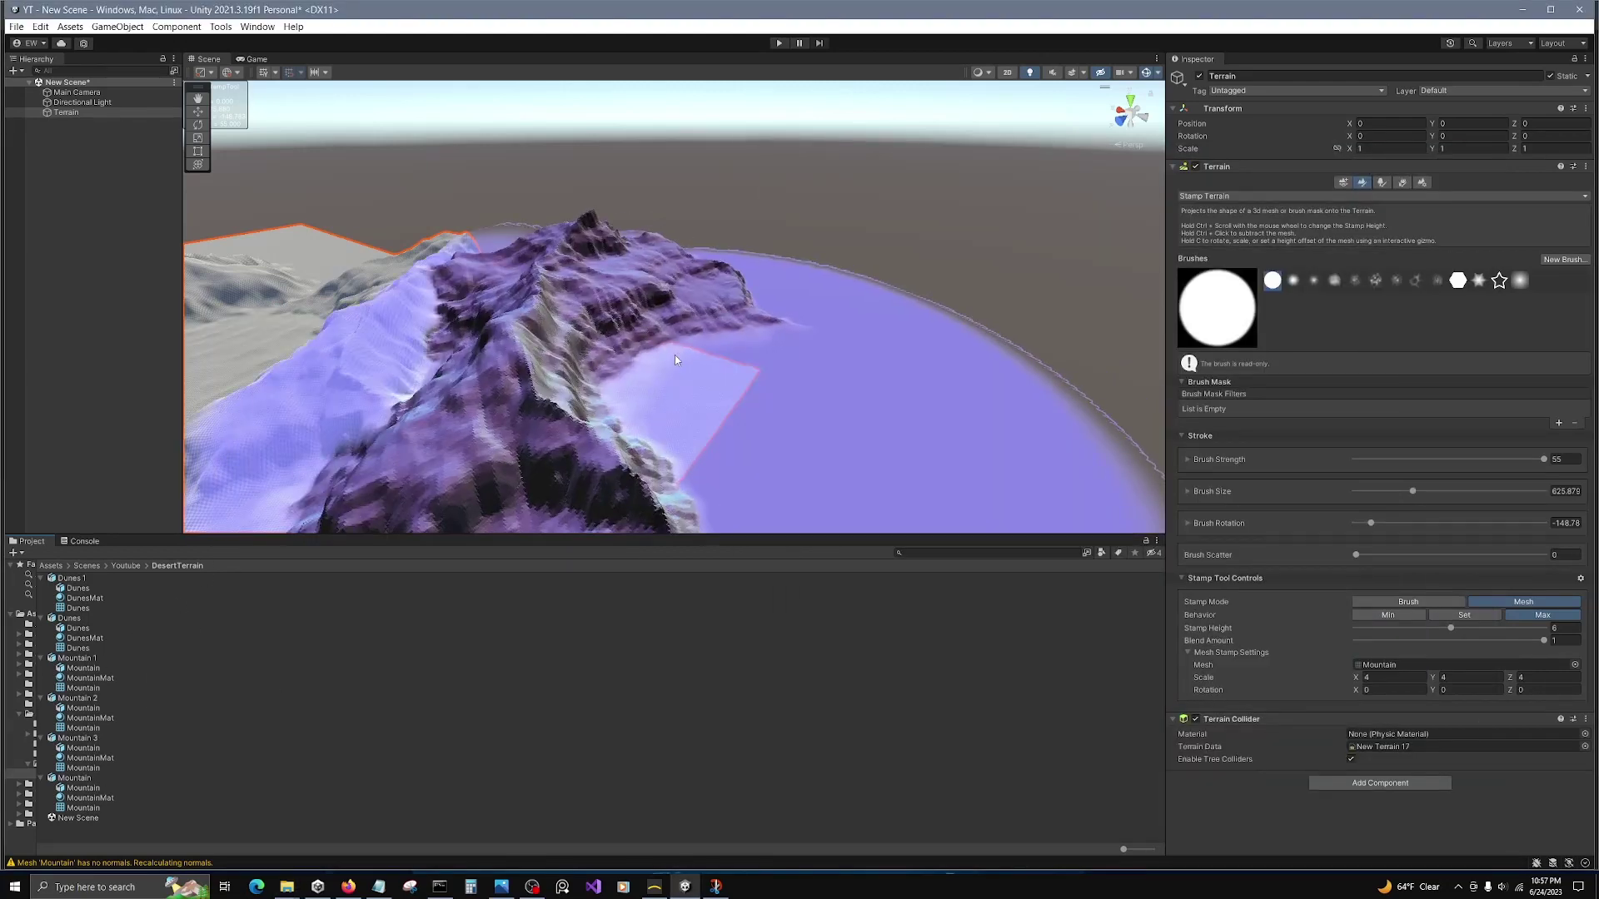
{"action": "left_click_drag", "start_coordinate": [84, 768], "coordinate": [1392, 665]}
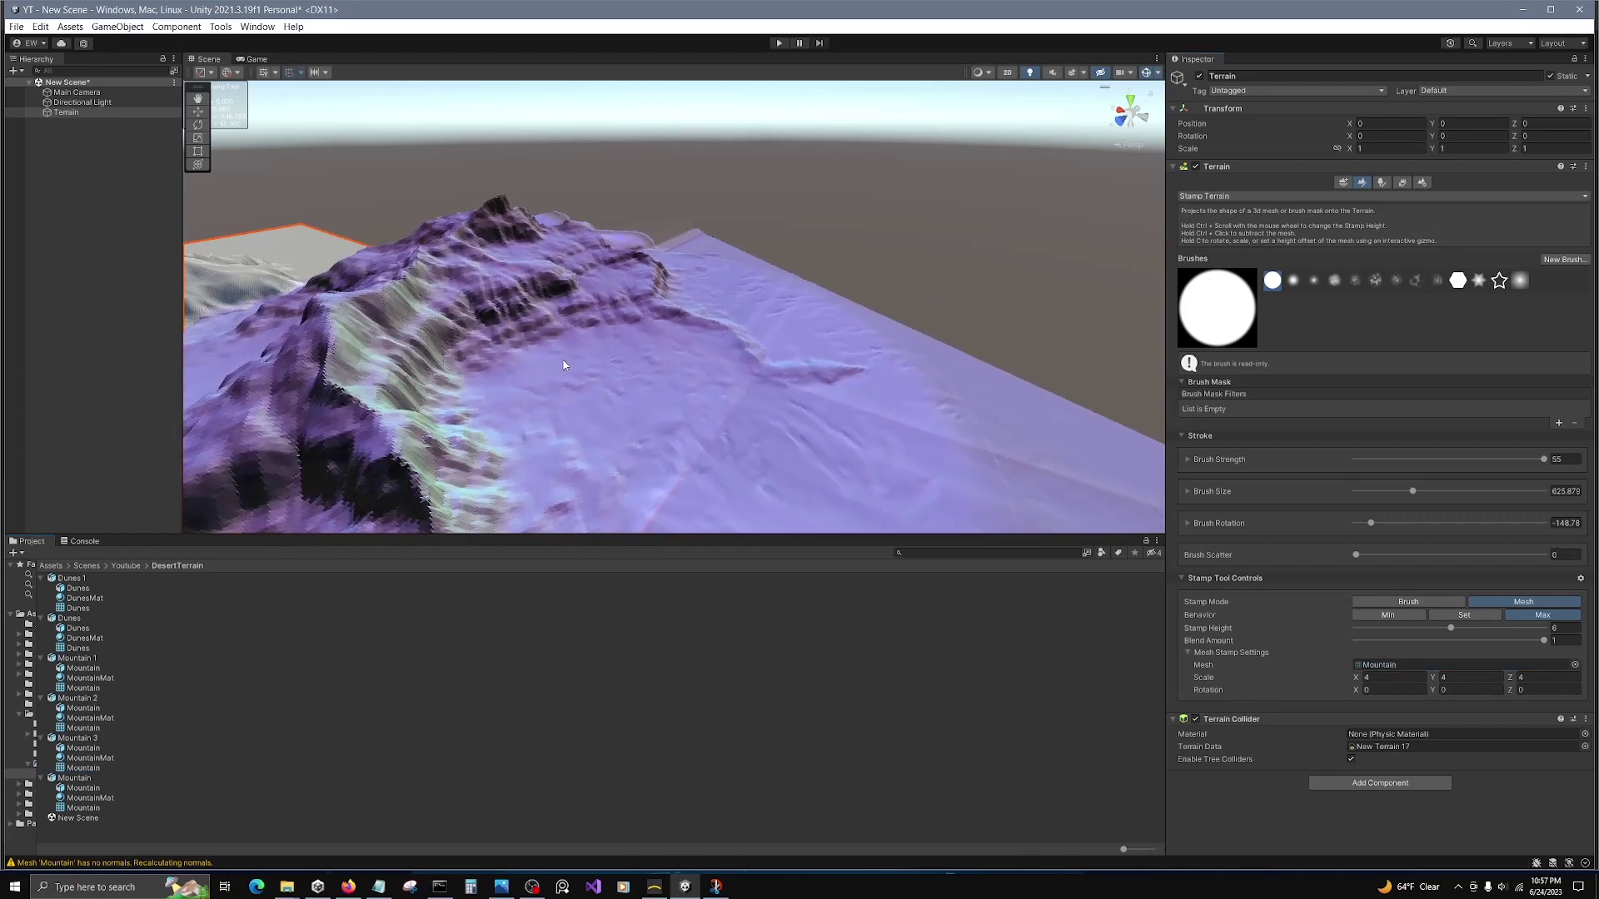
{"action": "left_click_drag", "start_coordinate": [582, 332], "coordinate": [606, 269], "text": "alt"}
Step: Reselect the terrain and undo the last mountain stamp in its near corner
{"action": "left_click", "coordinate": [638, 245]}
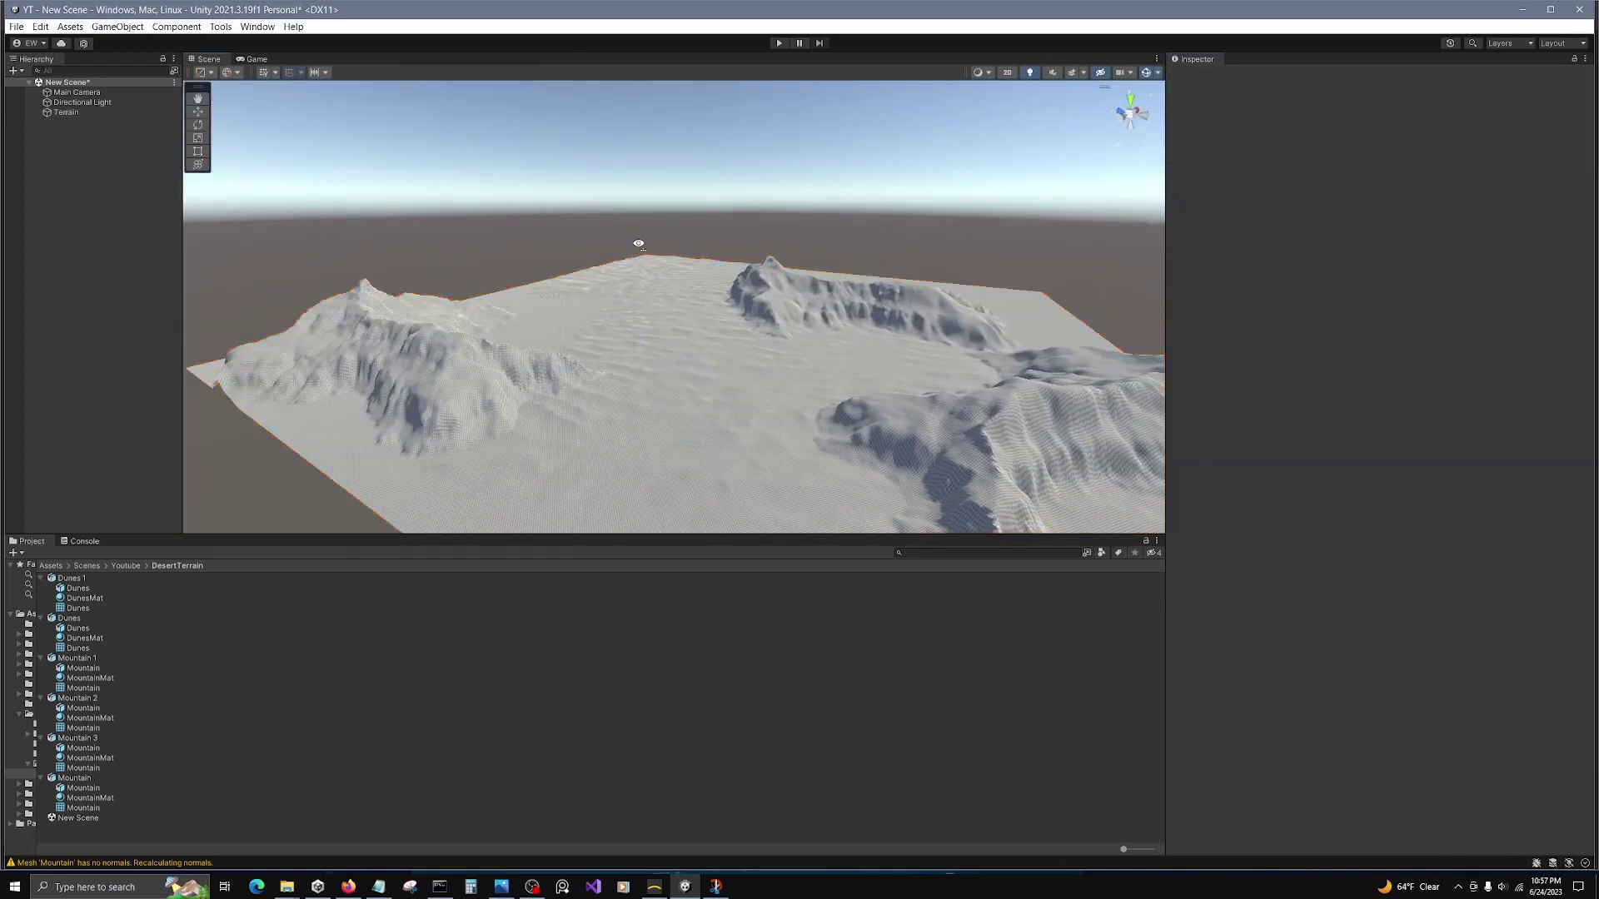
{"action": "key", "text": "ctrl+z"}
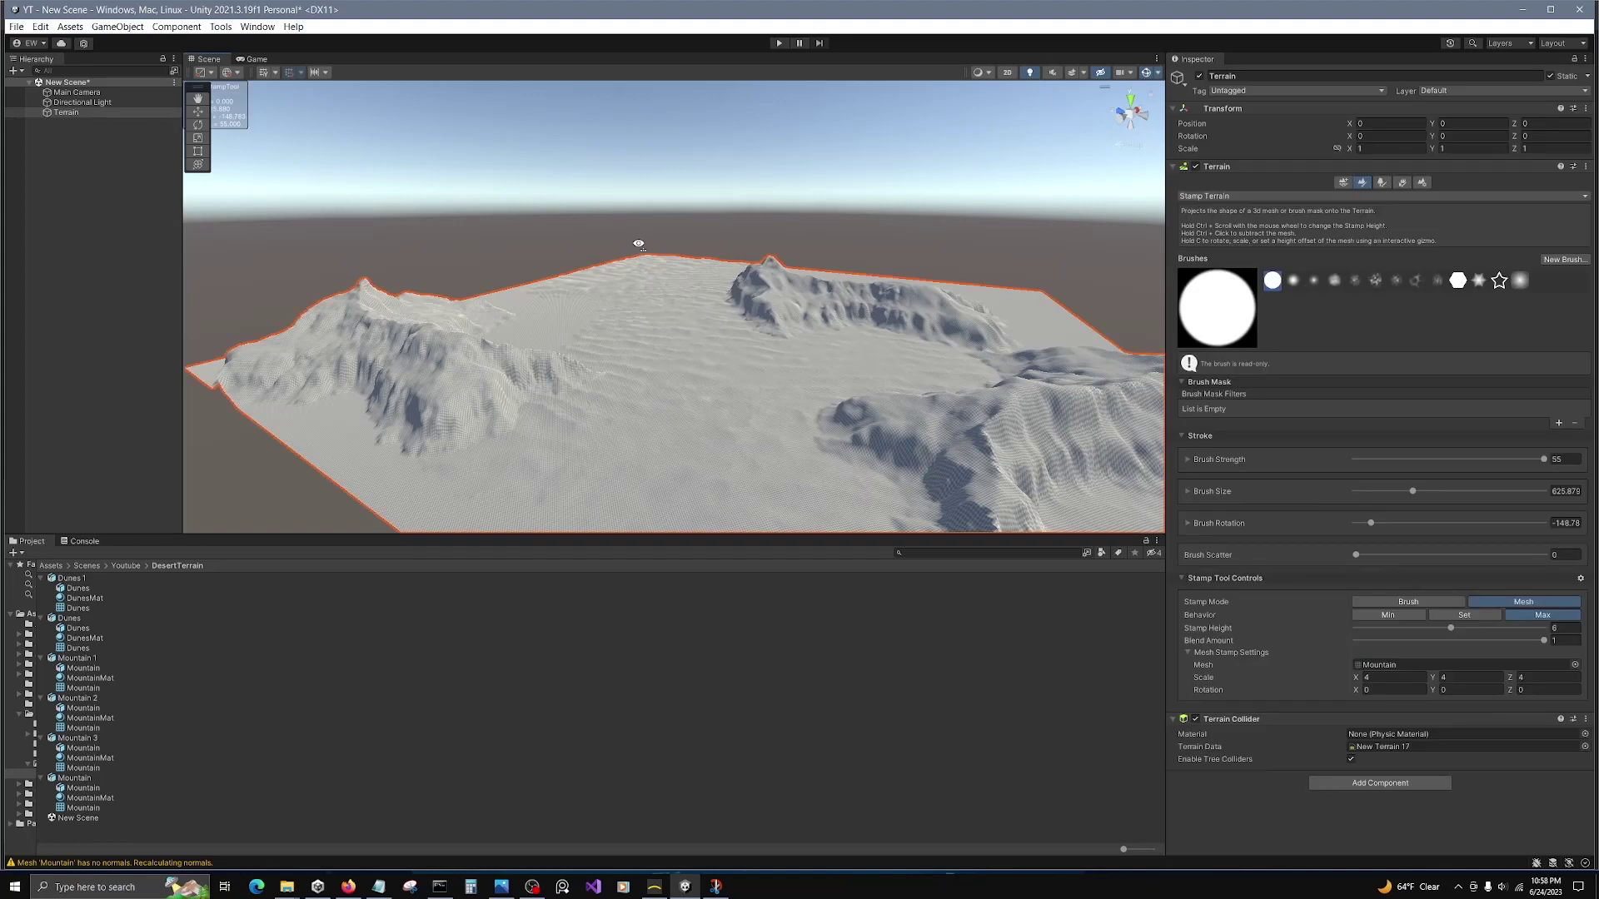
{"action": "left_click", "coordinate": [639, 245]}
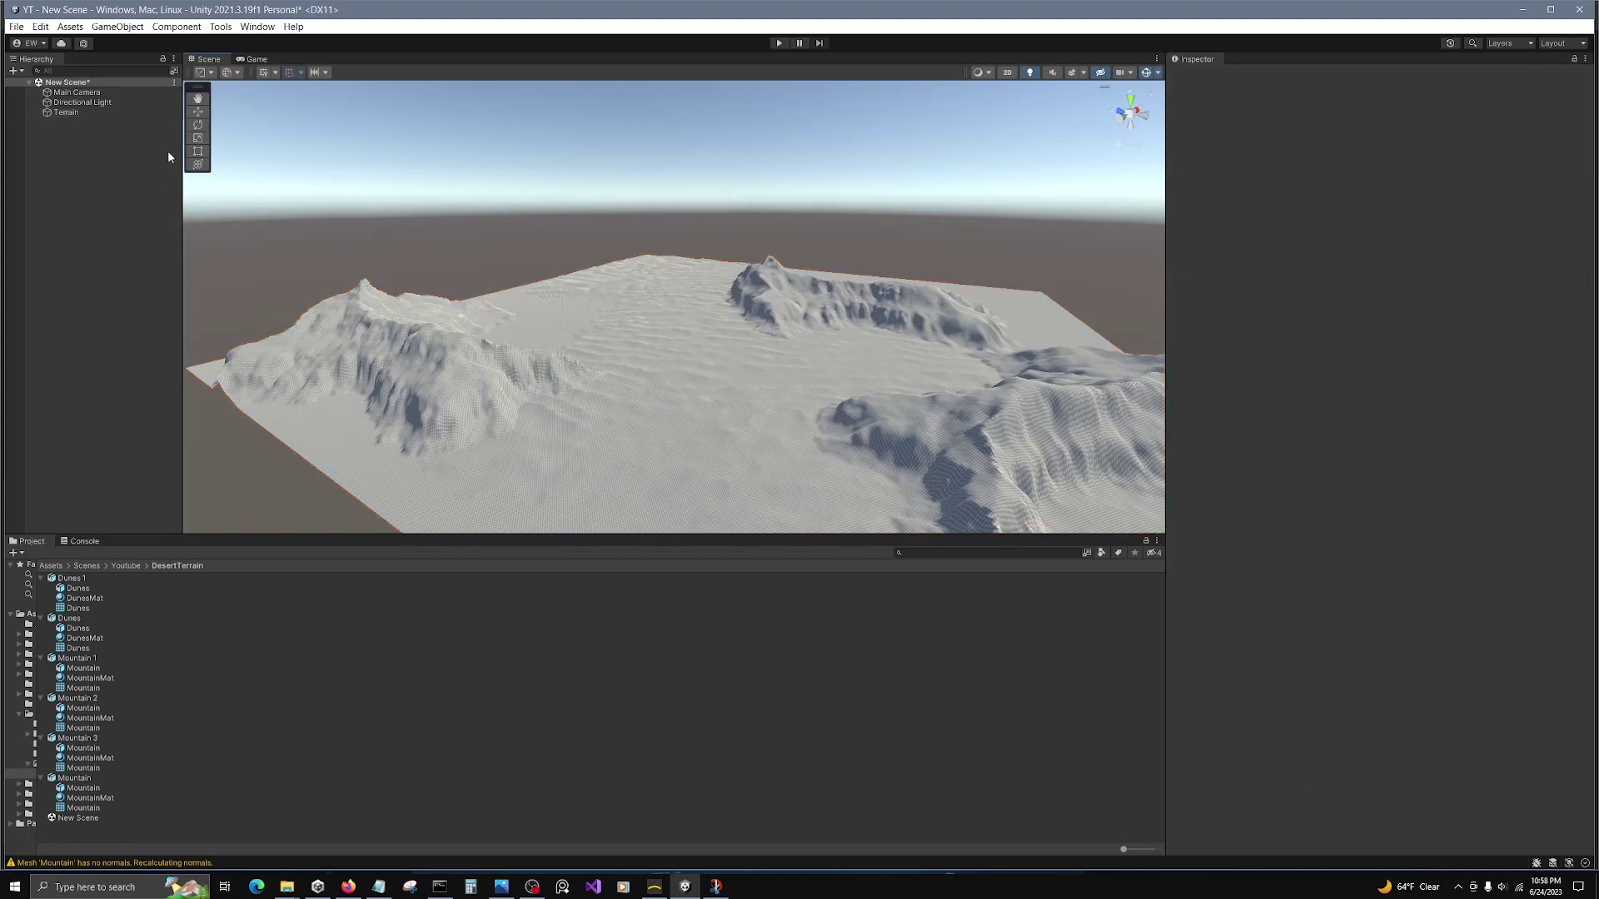
{"action": "left_click", "coordinate": [117, 93]}
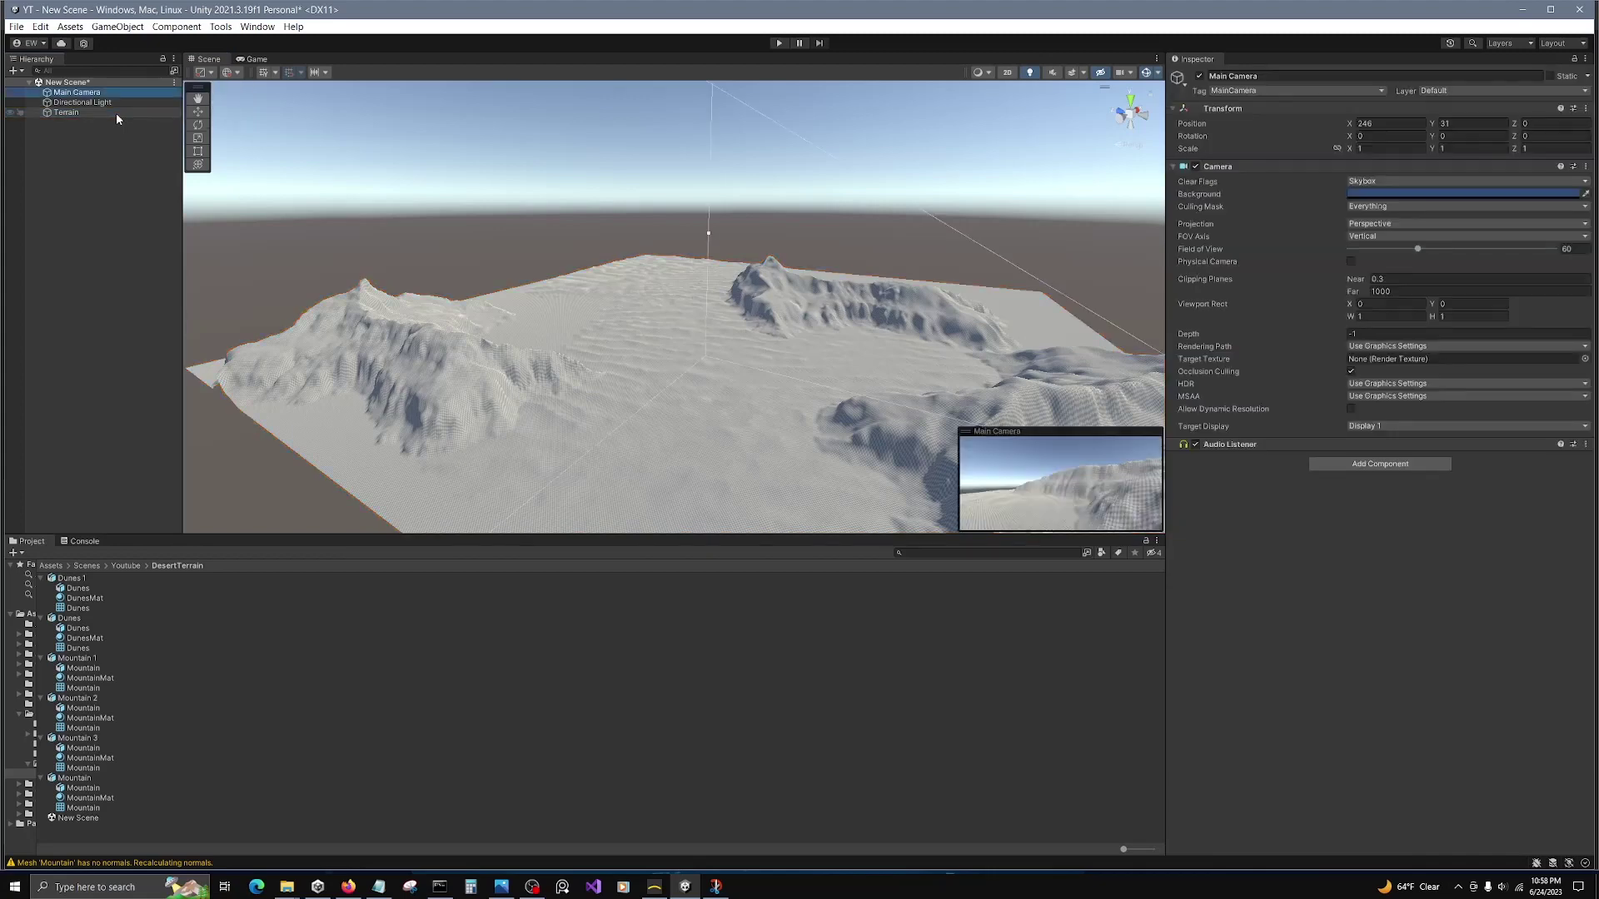
{"action": "left_click", "coordinate": [116, 113]}
{"action": "key", "text": "ctrl+z"}
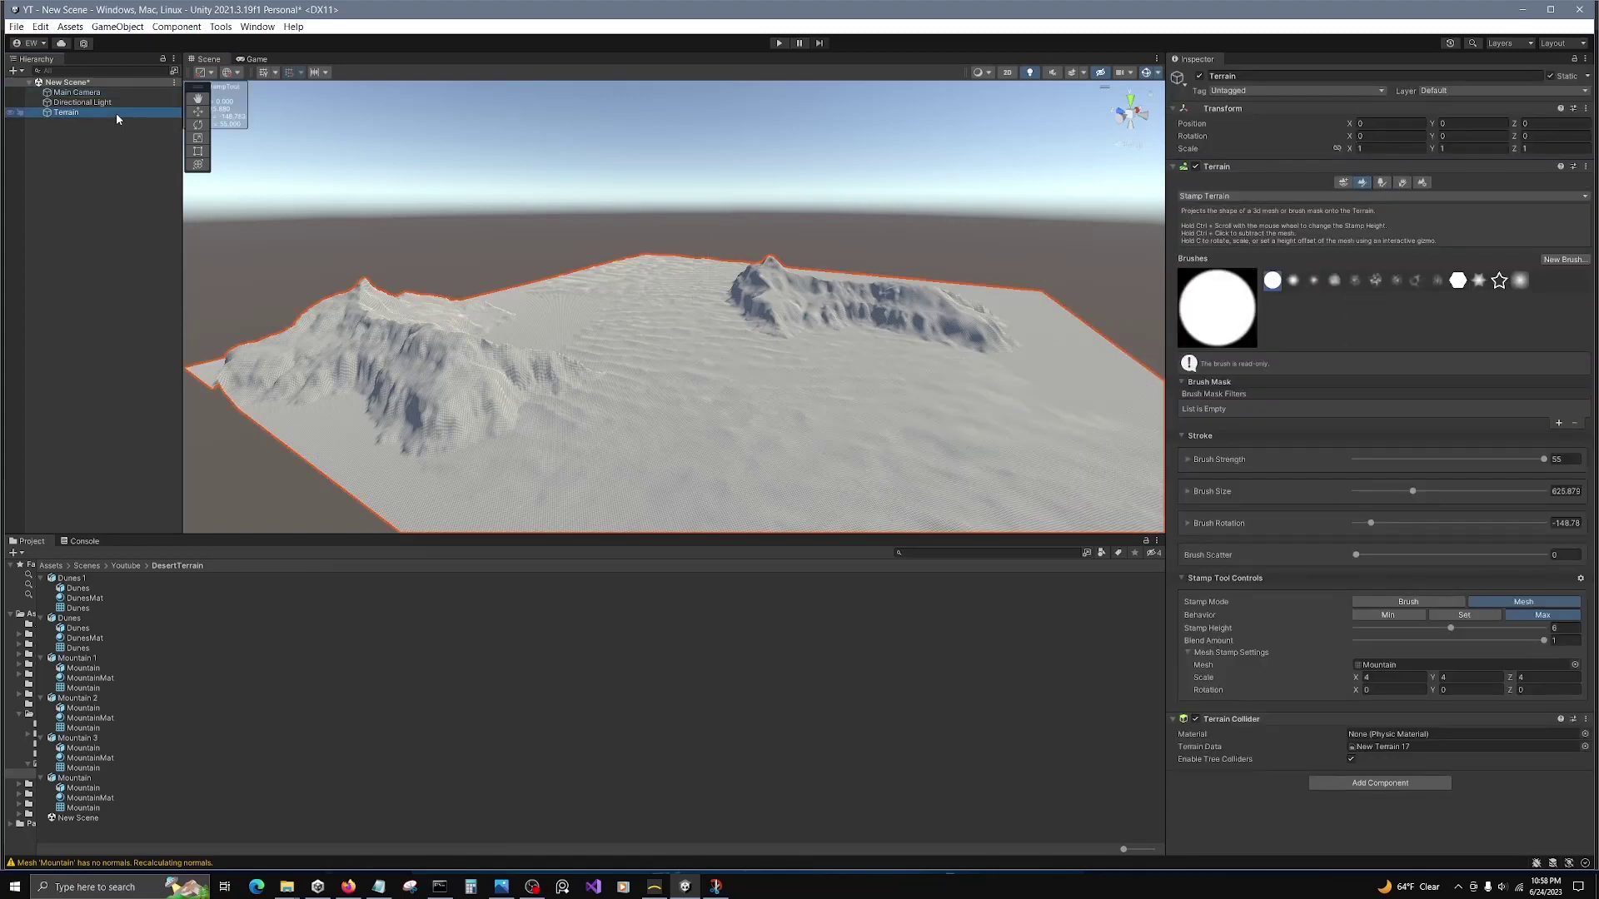
Step: Undo the remaining mountain and dunes stamps and reassign the Mountain 3 mesh as the stamp mesh
{"action": "key", "text": "ctrl+z"}
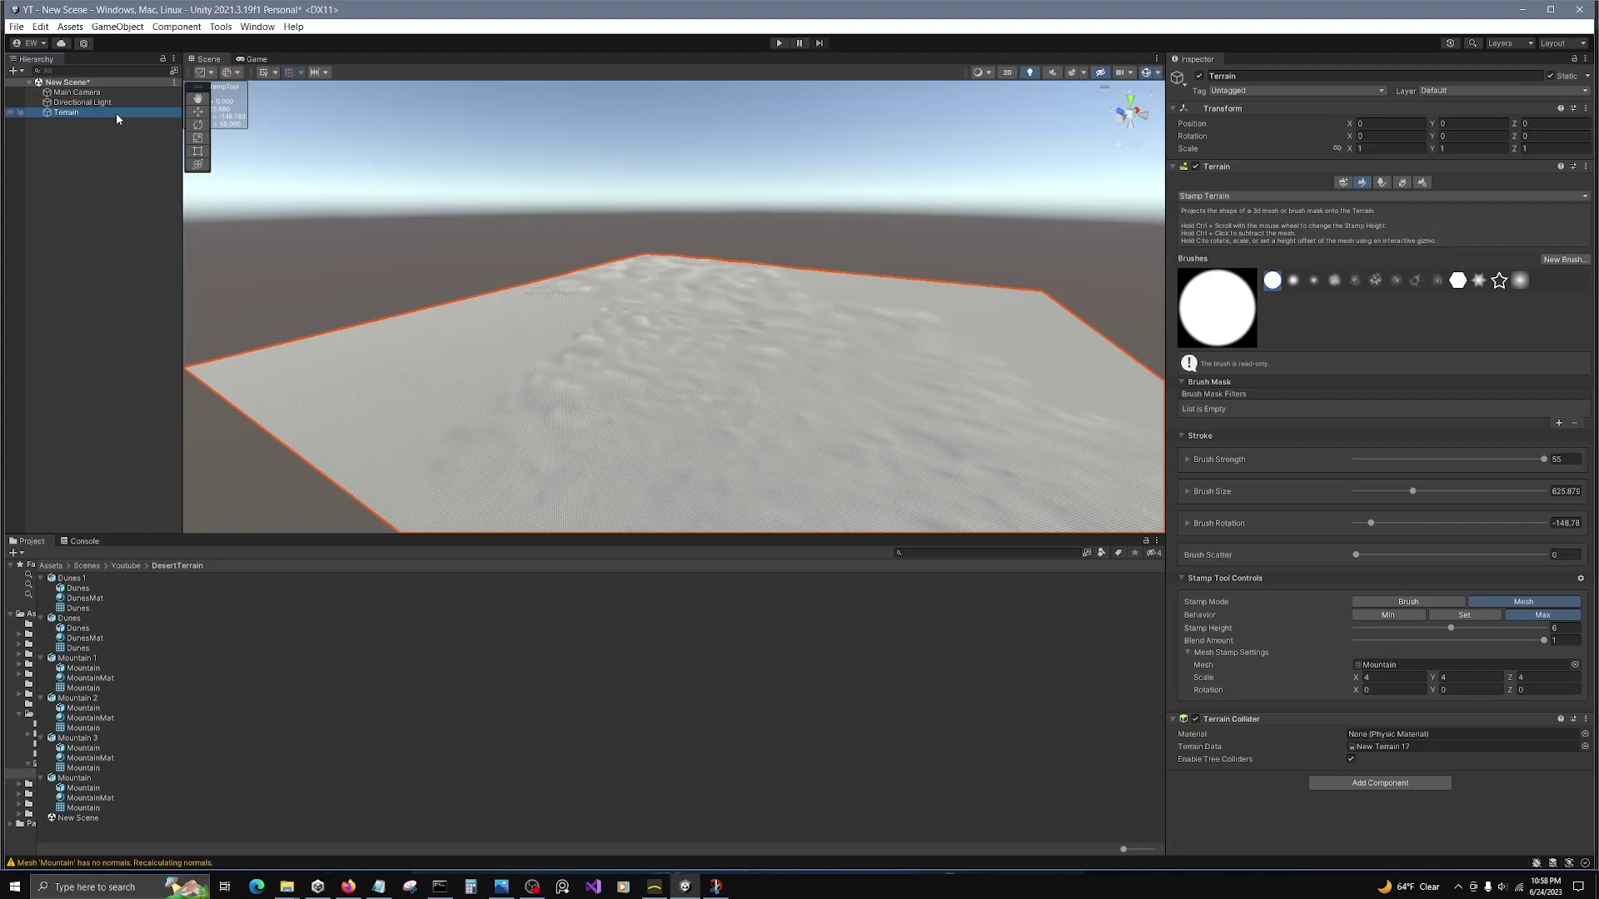
{"action": "left_click_drag", "start_coordinate": [81, 770], "coordinate": [1375, 667]}
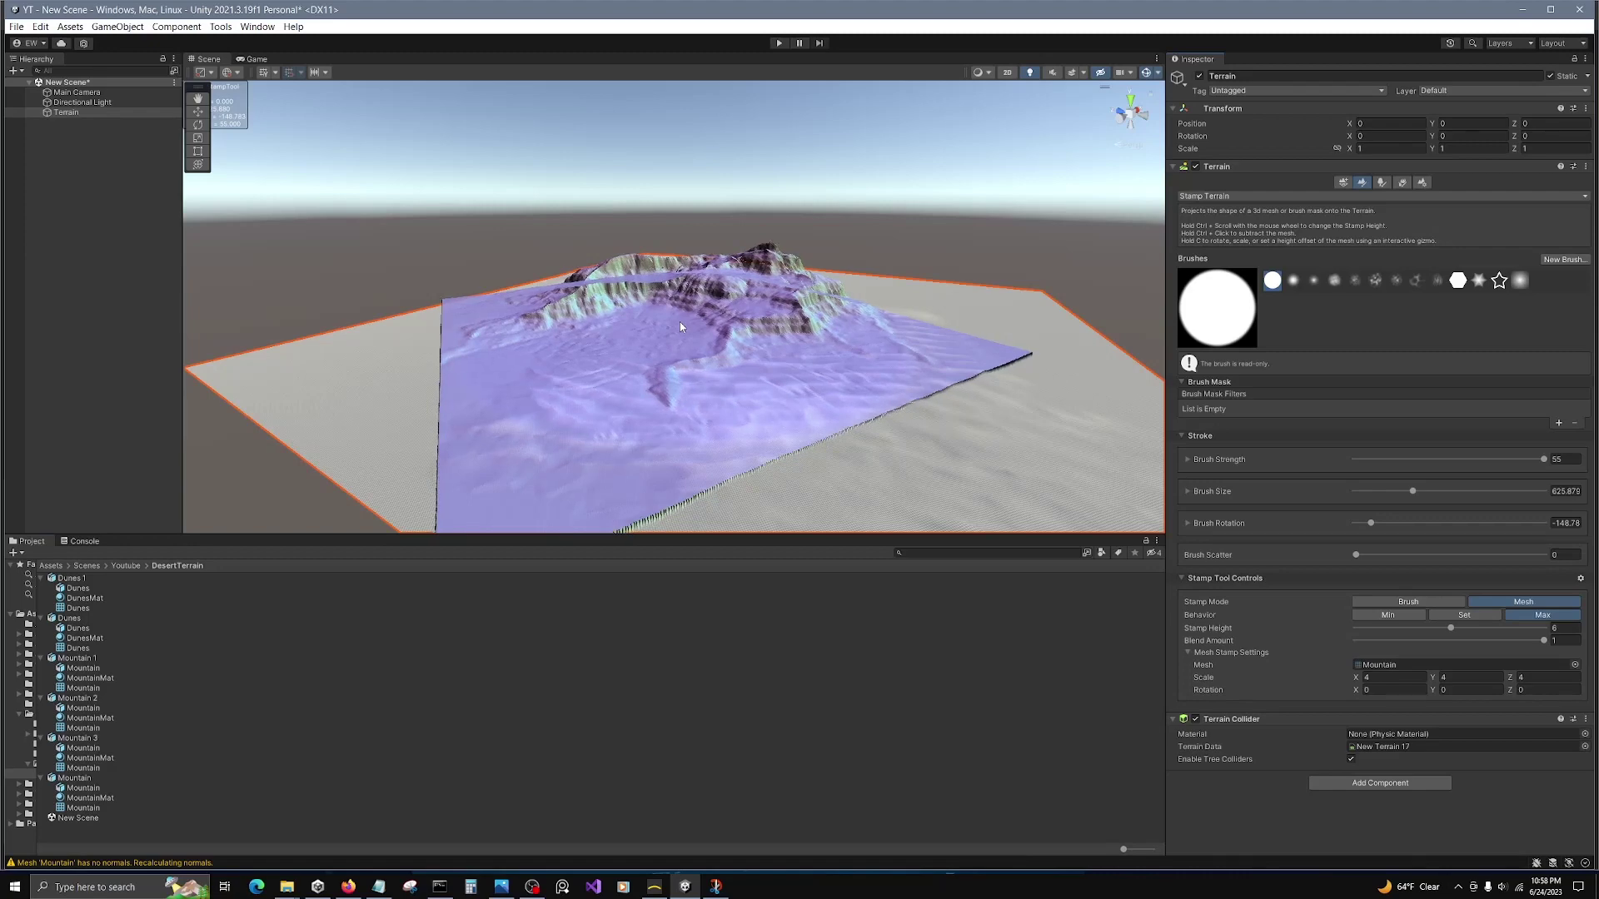
Step: Set the mesh stamp scale to 3 on X, Y and Z and stamp the mountain on the terrain's far side
{"action": "left_click", "coordinate": [1382, 677]}
{"action": "type", "text": "3"}
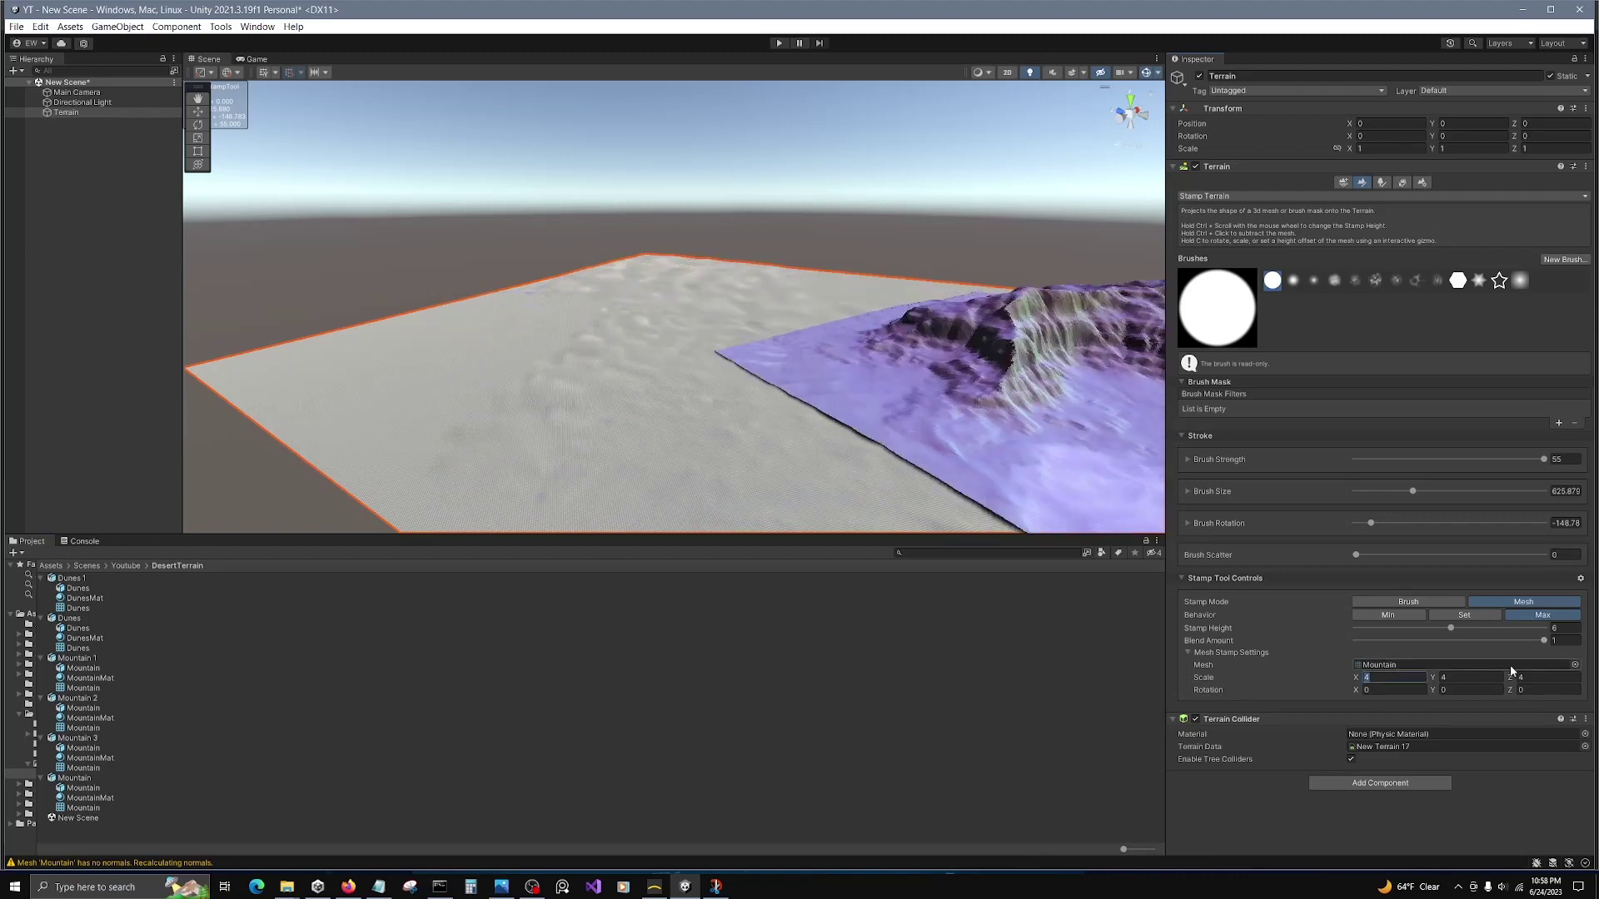
{"action": "key", "text": "Tab"}
{"action": "type", "text": "3"}
{"action": "key", "text": "Tab"}
{"action": "type", "text": "3"}
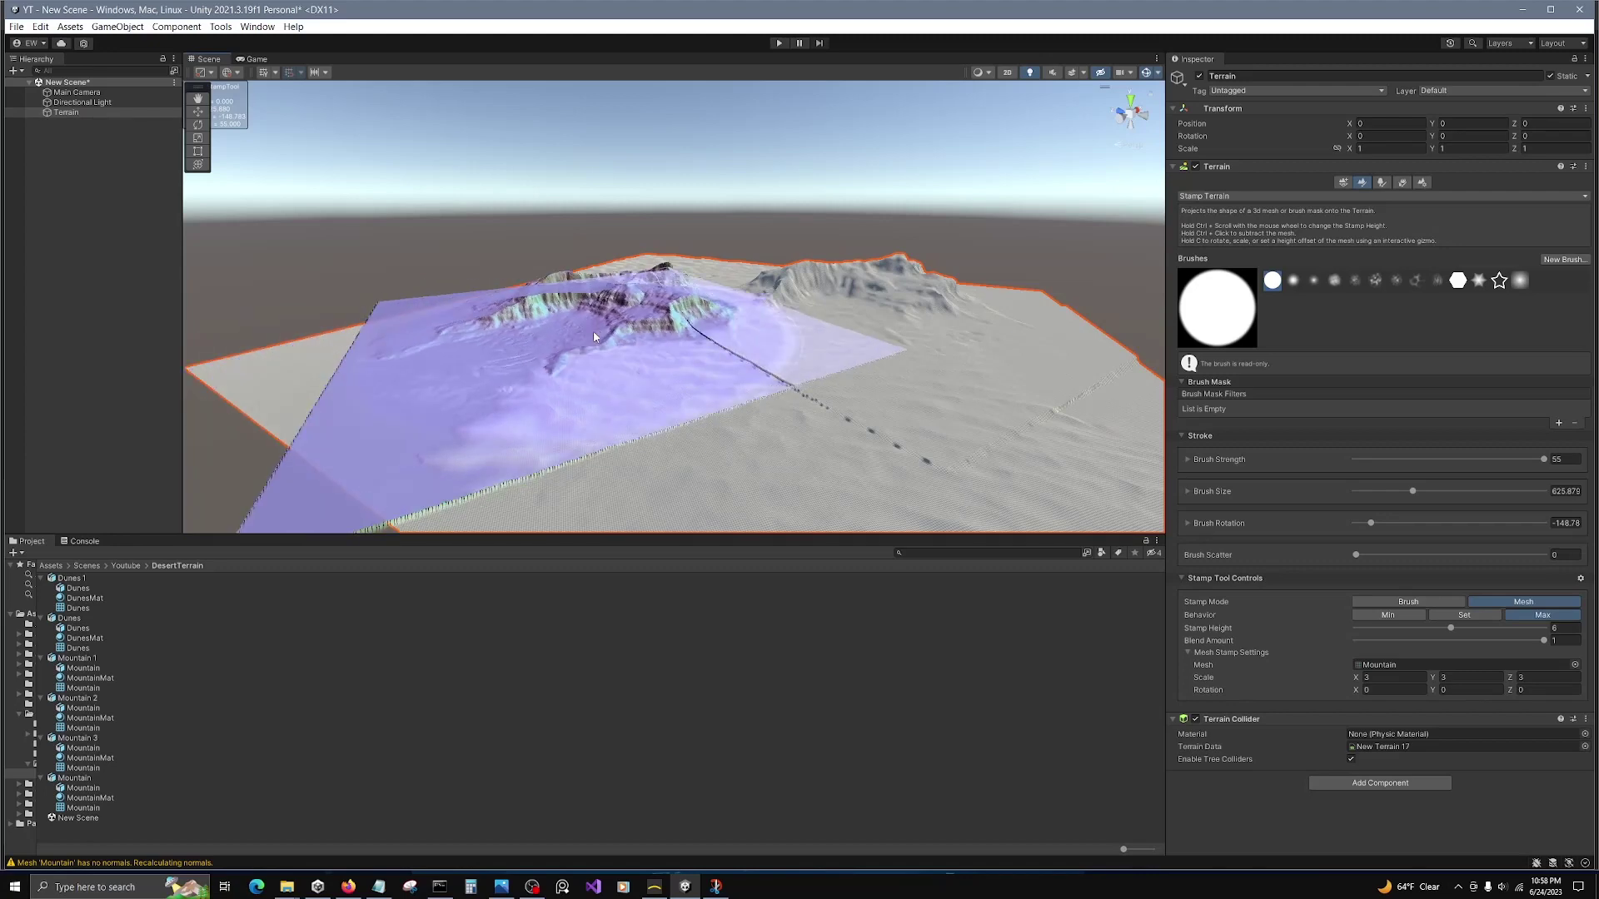
Step: Switch to Gaea, set the mountain Transform node's Clamp Min to 18% and inspect its Zero Borders node
{"action": "left_click", "coordinate": [656, 885]}
{"action": "scroll", "coordinate": [820, 642], "scroll_direction": "up", "scroll_amount": 2}
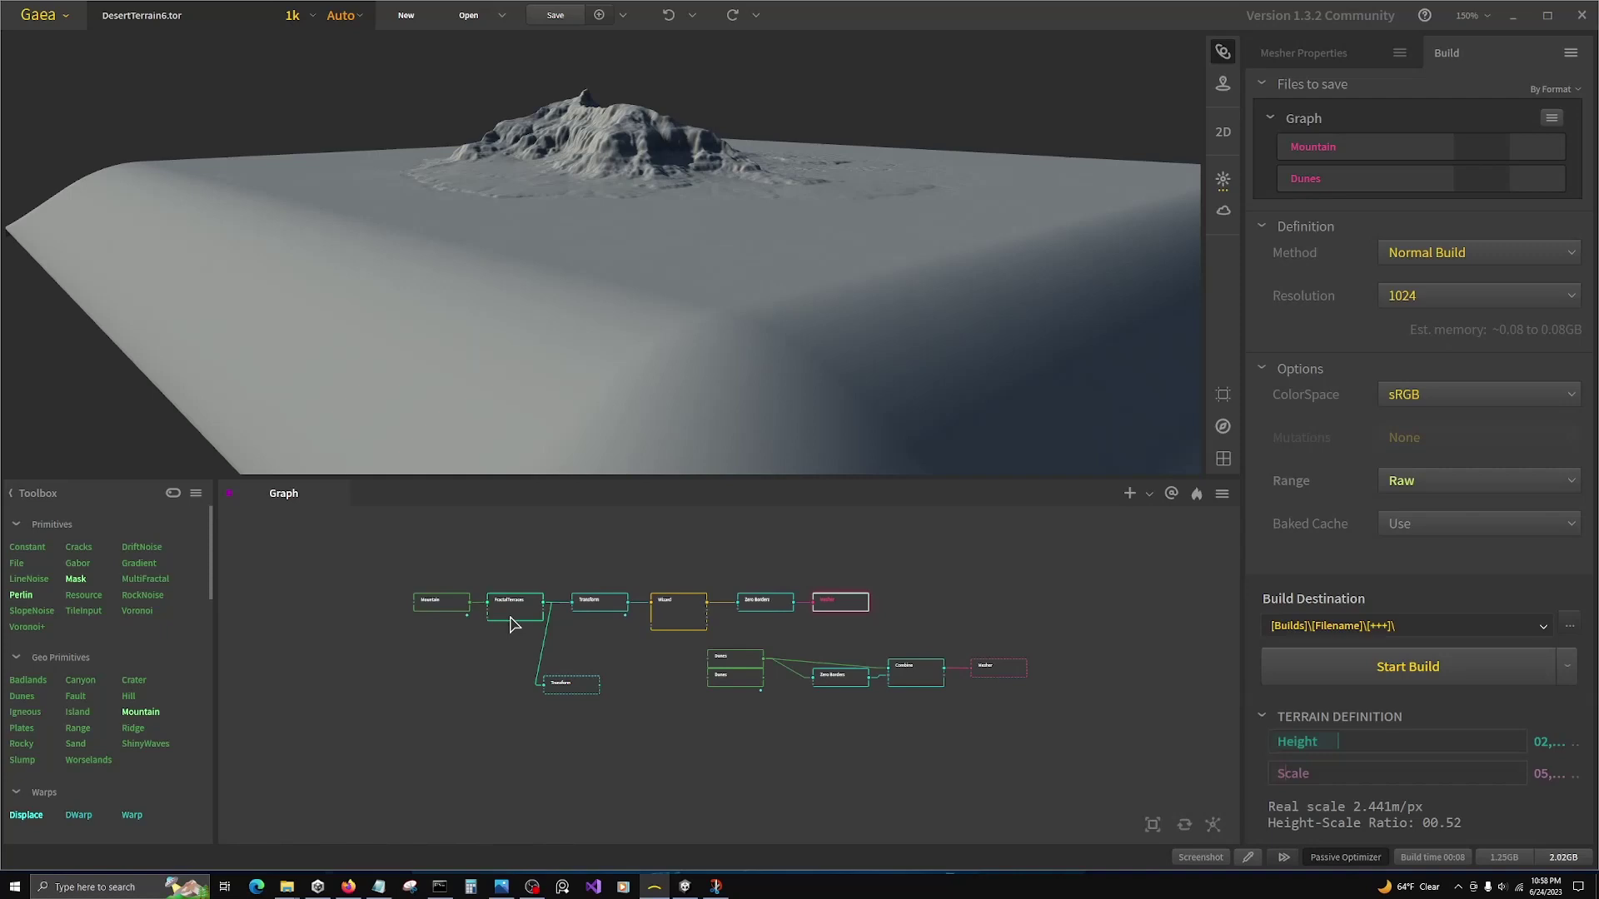
{"action": "left_click", "coordinate": [1321, 54]}
{"action": "left_click", "coordinate": [443, 626]}
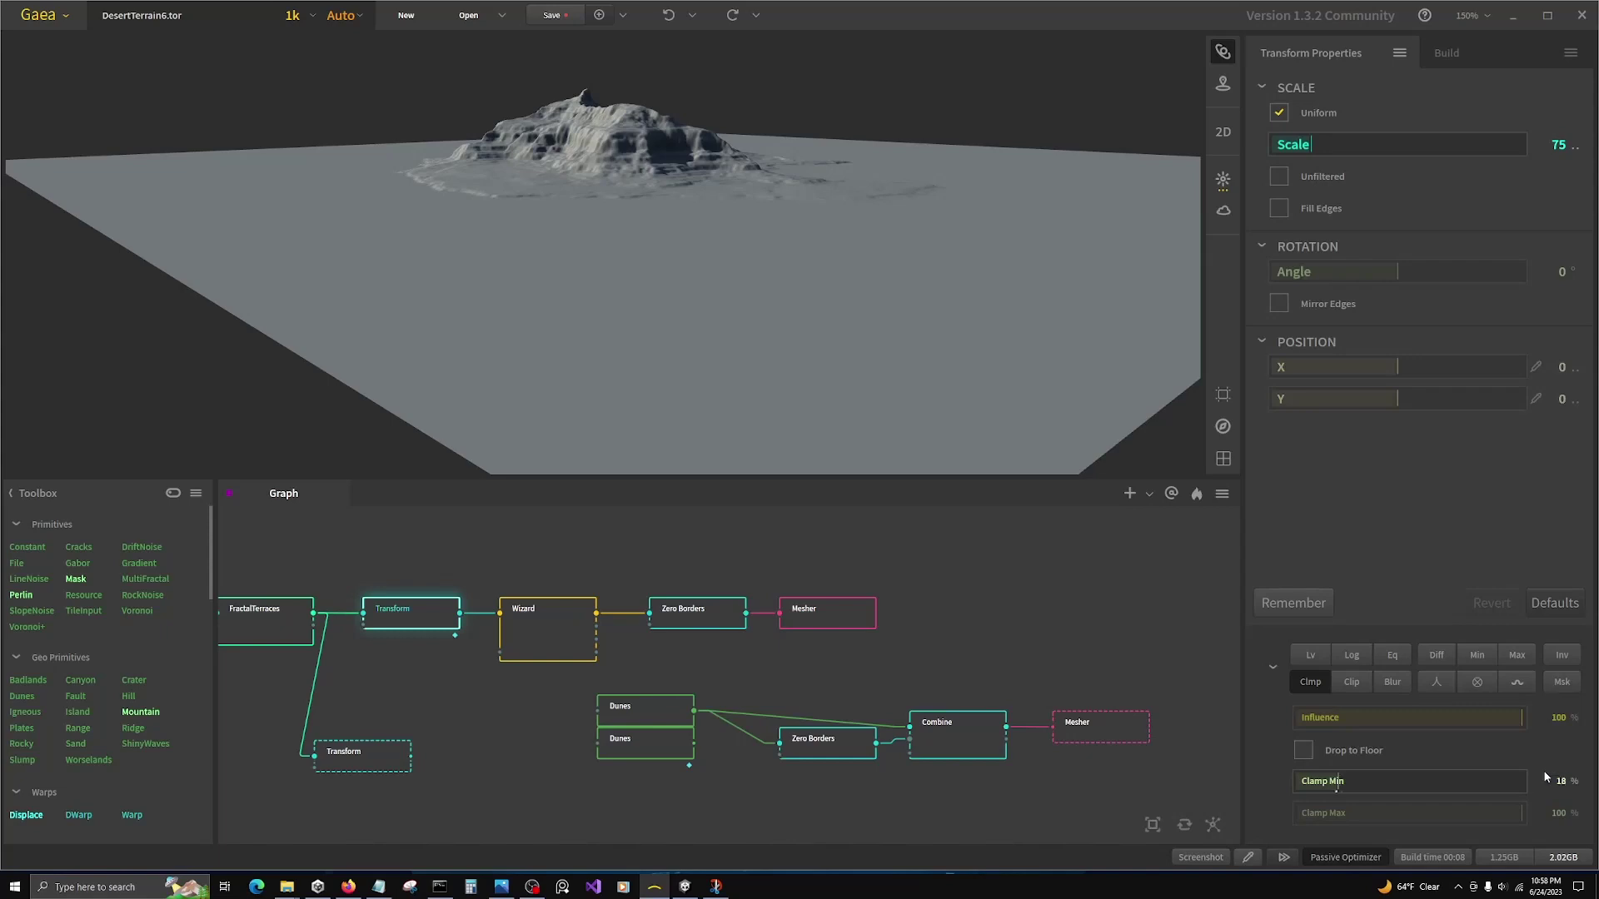
{"action": "left_click", "coordinate": [711, 626]}
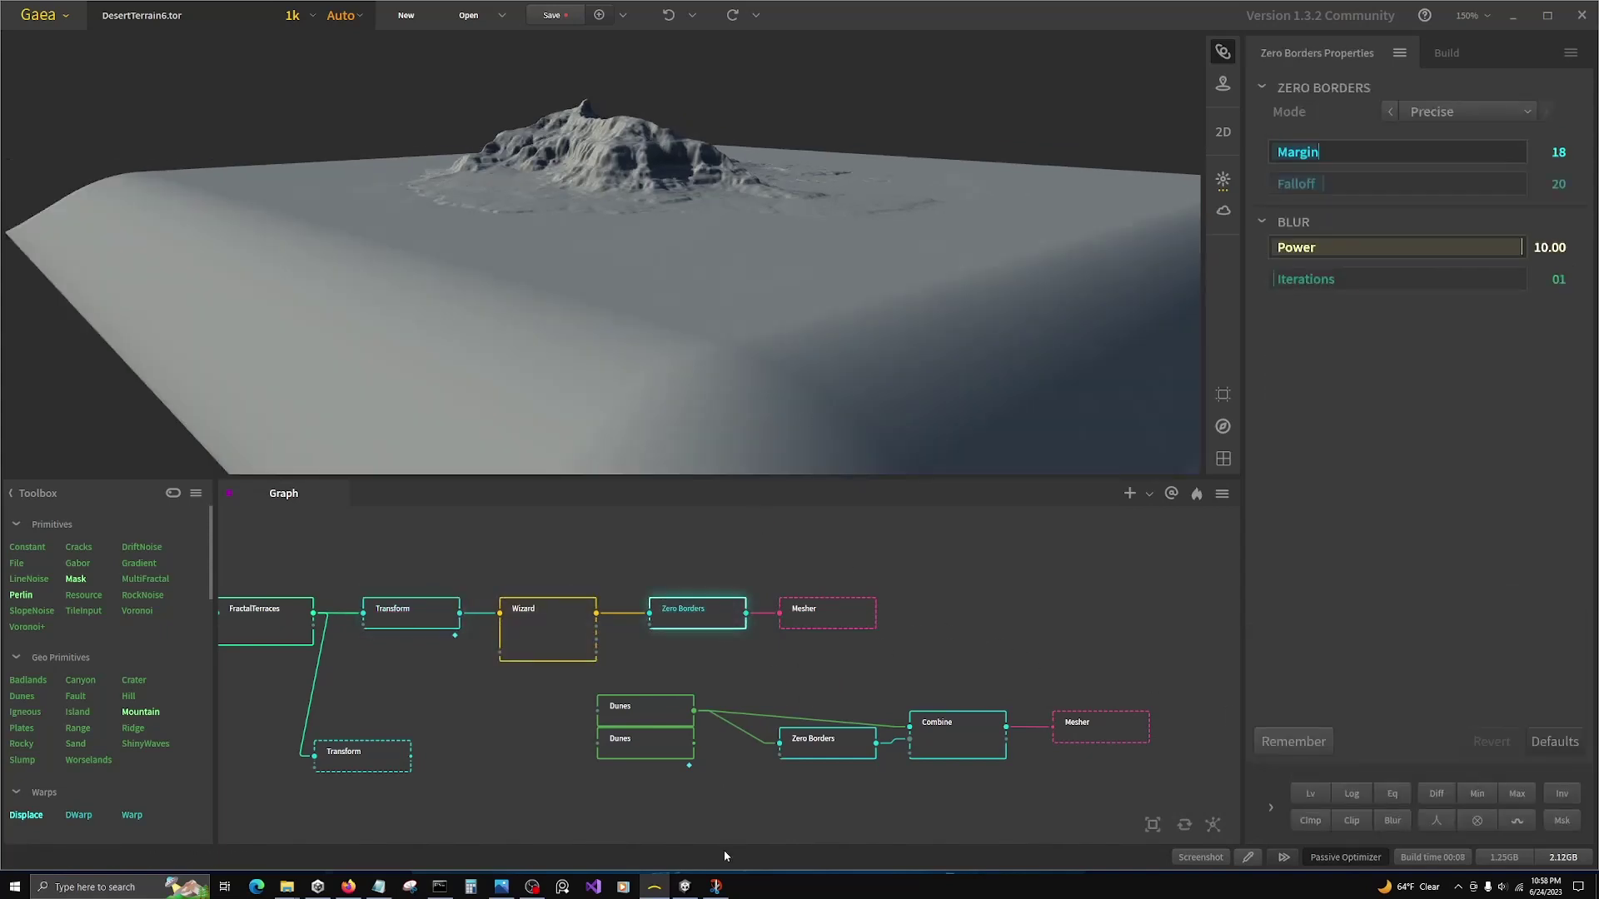
Step: Switch back to Unity, set the mesh stamp scale to 2 on X, Y and Z, and undo the existing terrain stamps
{"action": "left_click", "coordinate": [685, 886]}
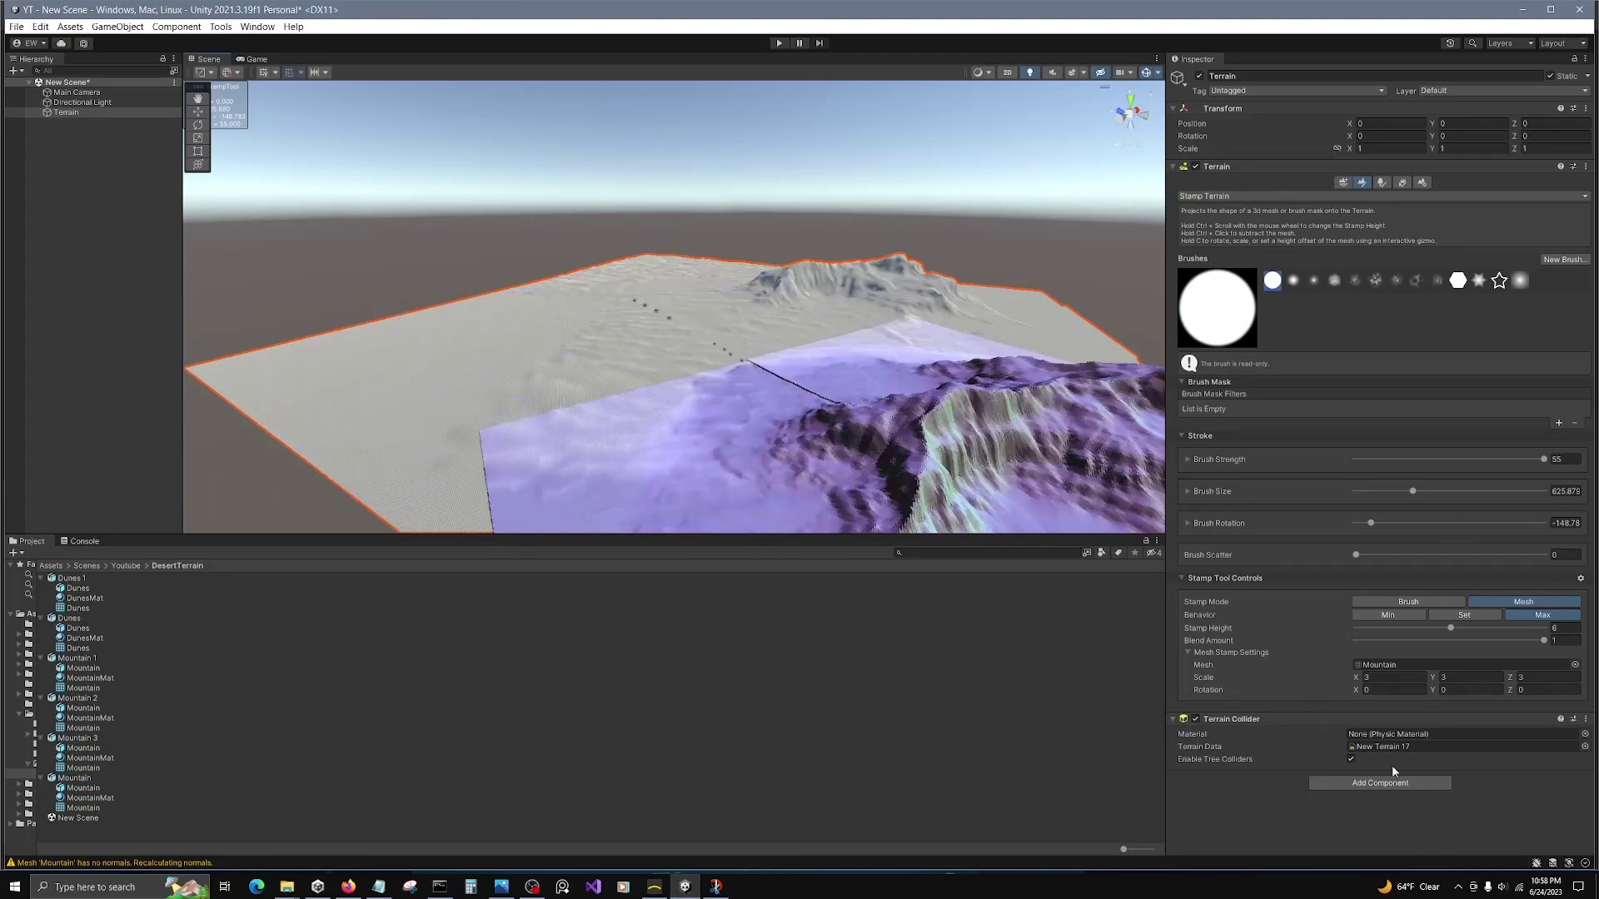
{"action": "left_click", "coordinate": [1389, 685]}
{"action": "type", "text": "2"}
{"action": "key", "text": "Tab"}
{"action": "type", "text": "2"}
{"action": "key", "text": "Tab"}
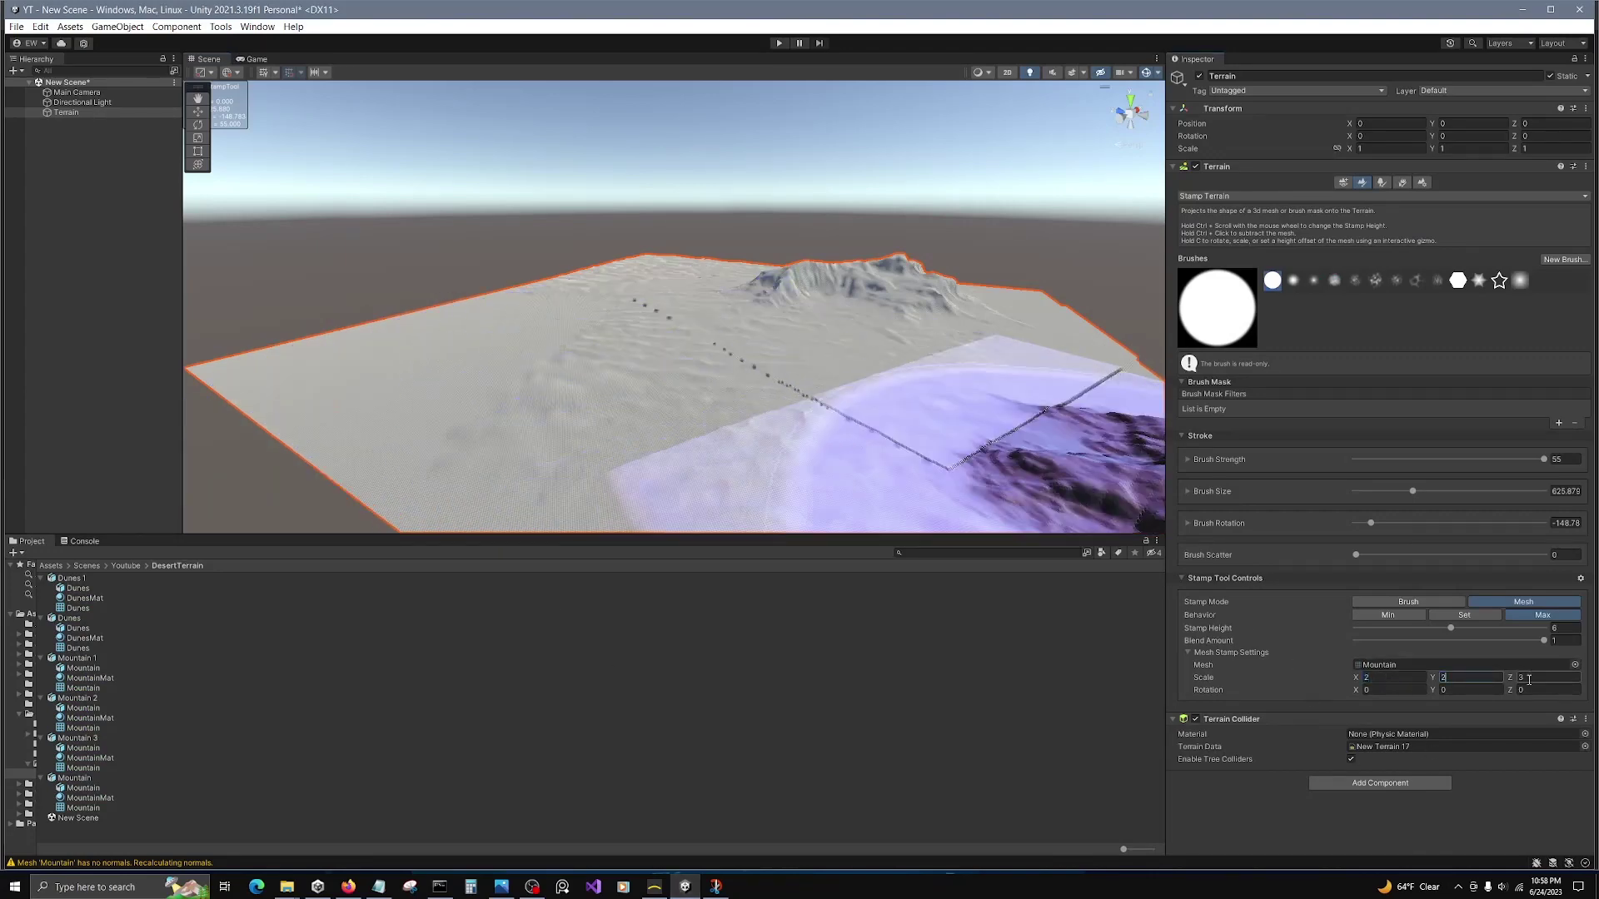
{"action": "type", "text": "2"}
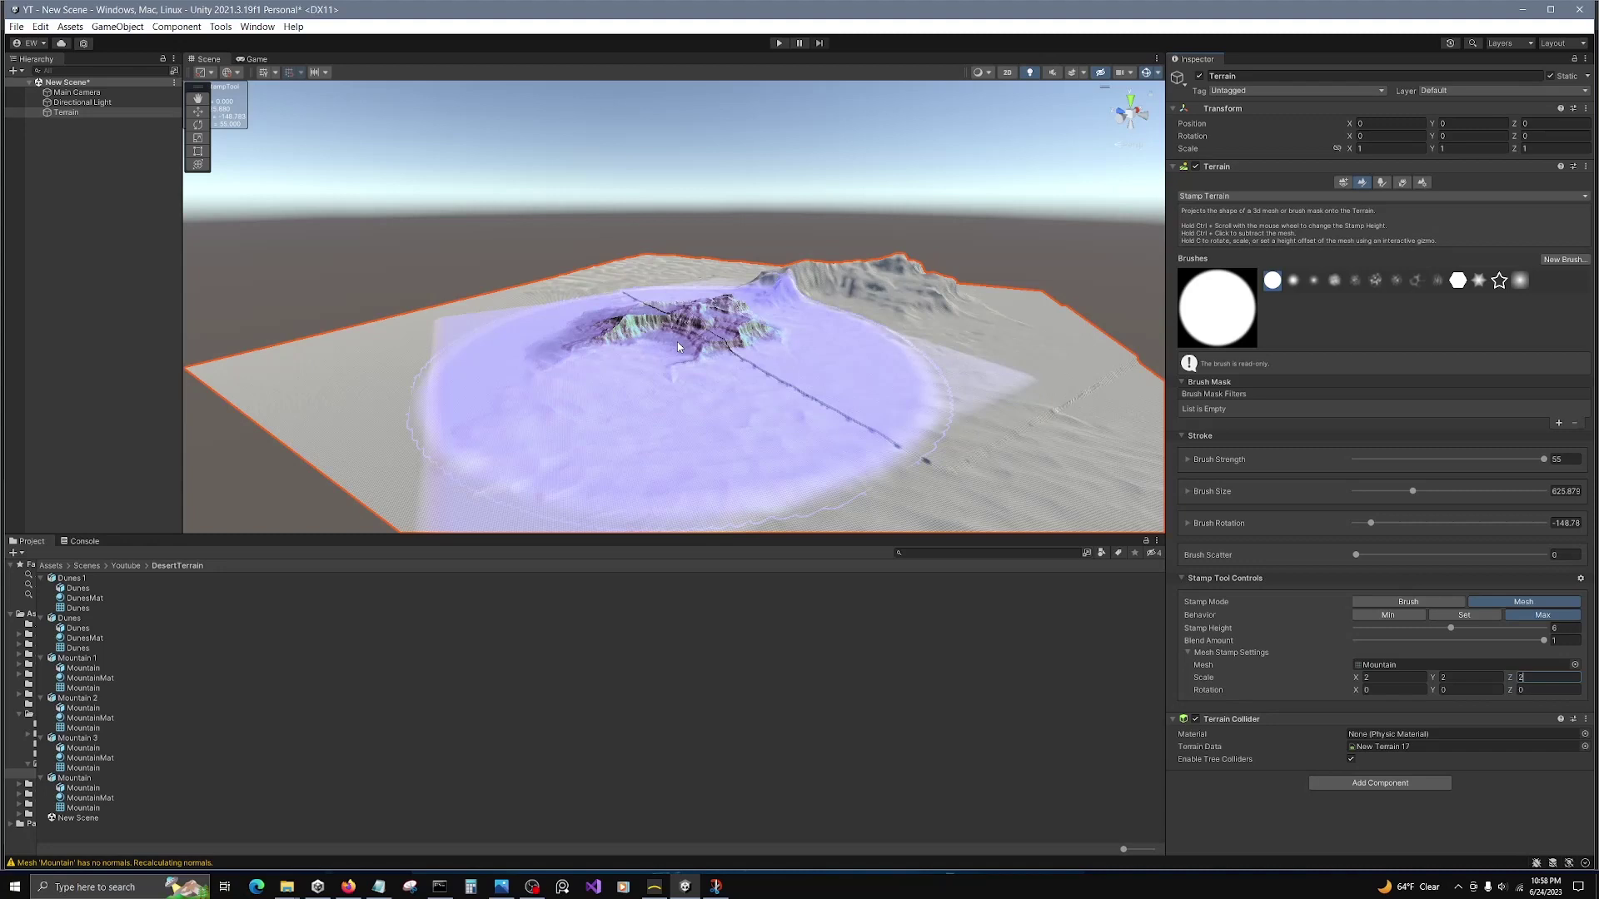
{"action": "key", "text": "ctrl+z"}
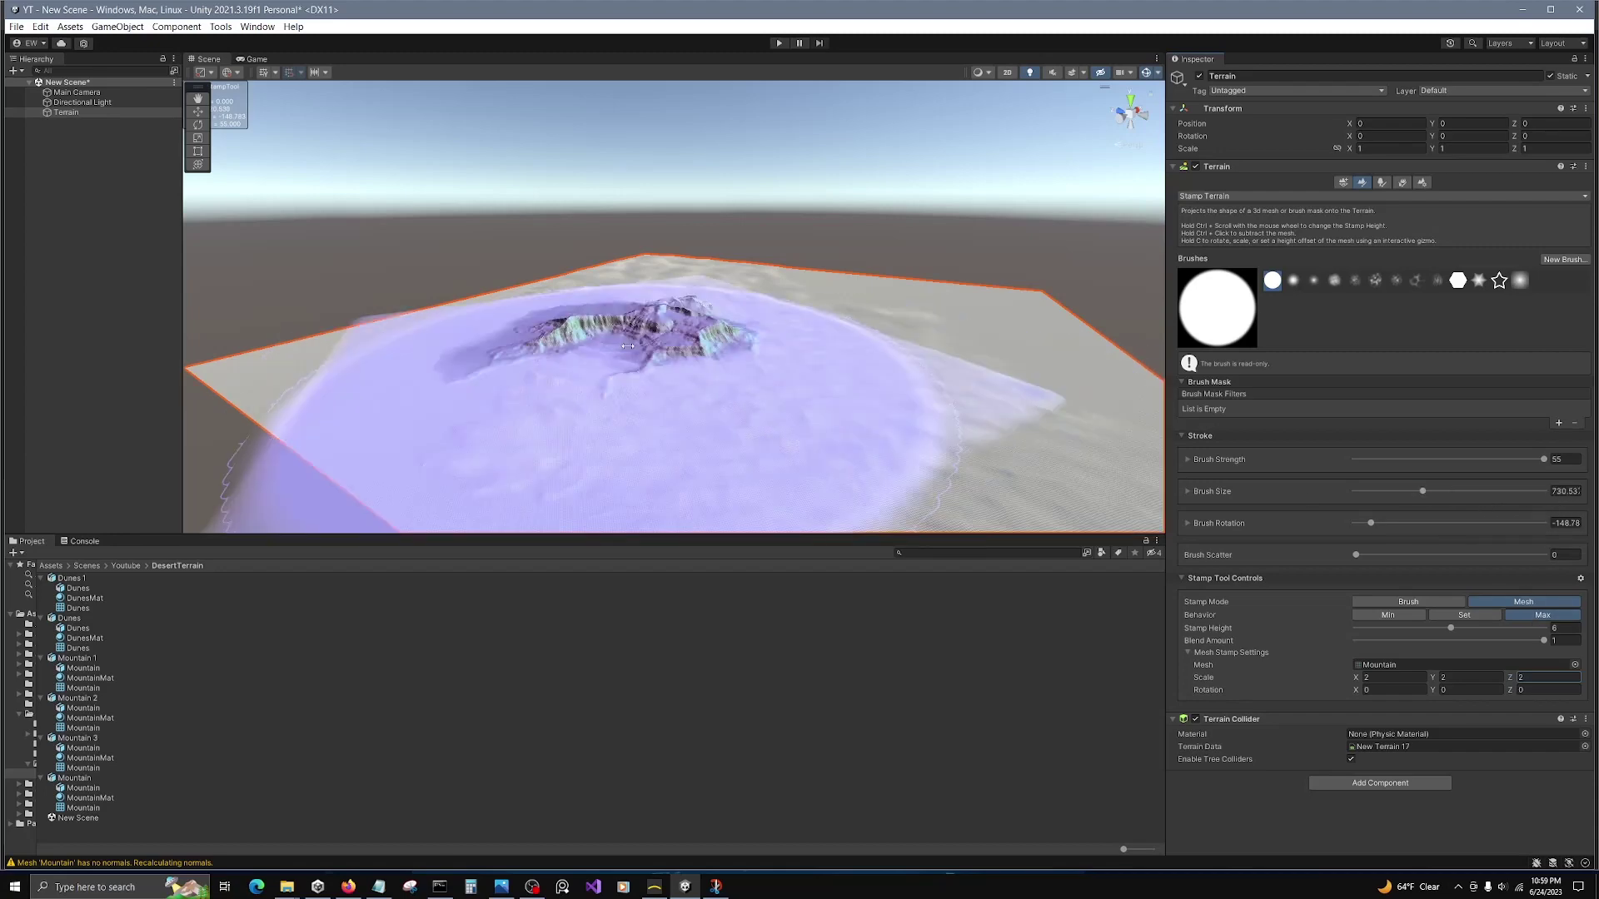
Step: Enlarge the brush size to about 1044 and stamp the mountain on the terrain's far side with a stamp height of 15
{"action": "left_click", "coordinate": [1454, 491]}
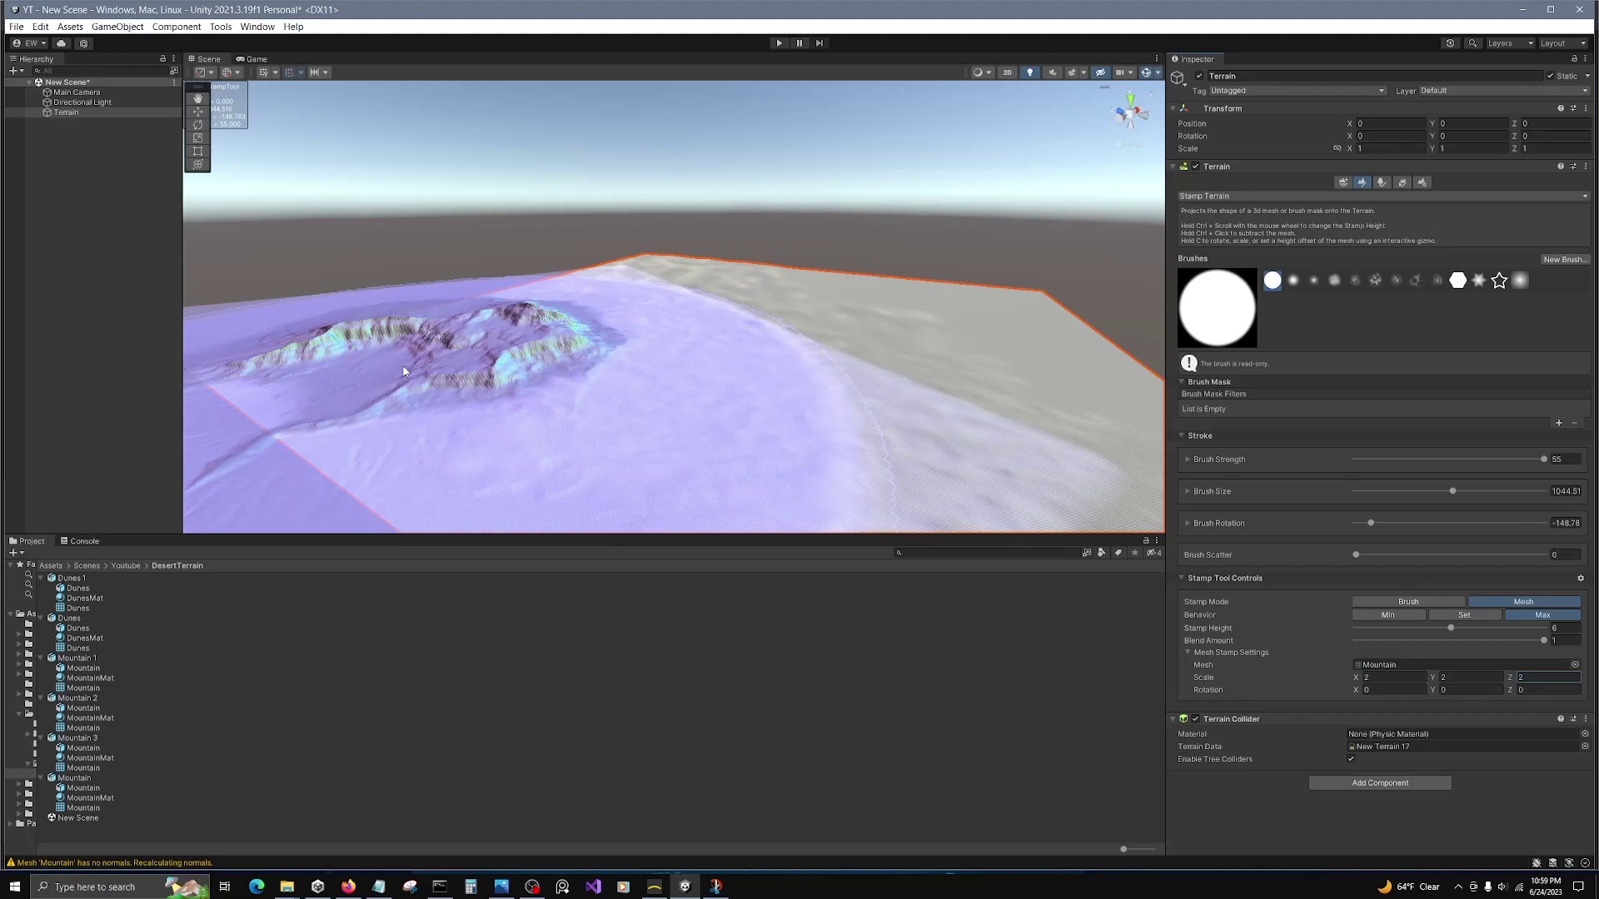
{"action": "type", "text": "10"}
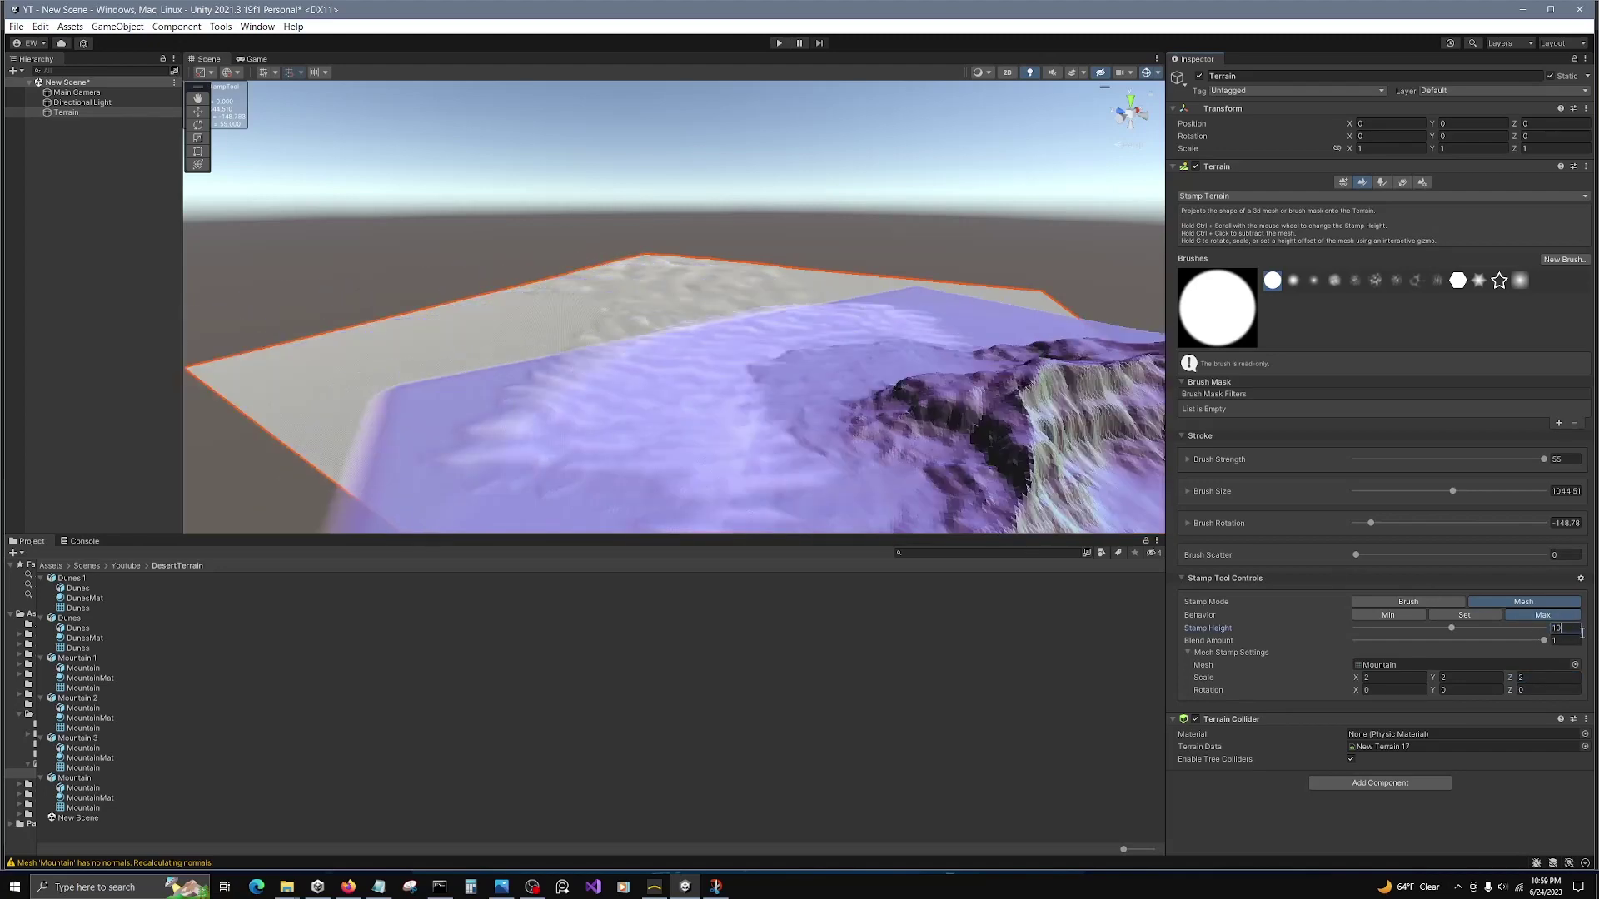
{"action": "type", "text": "15"}
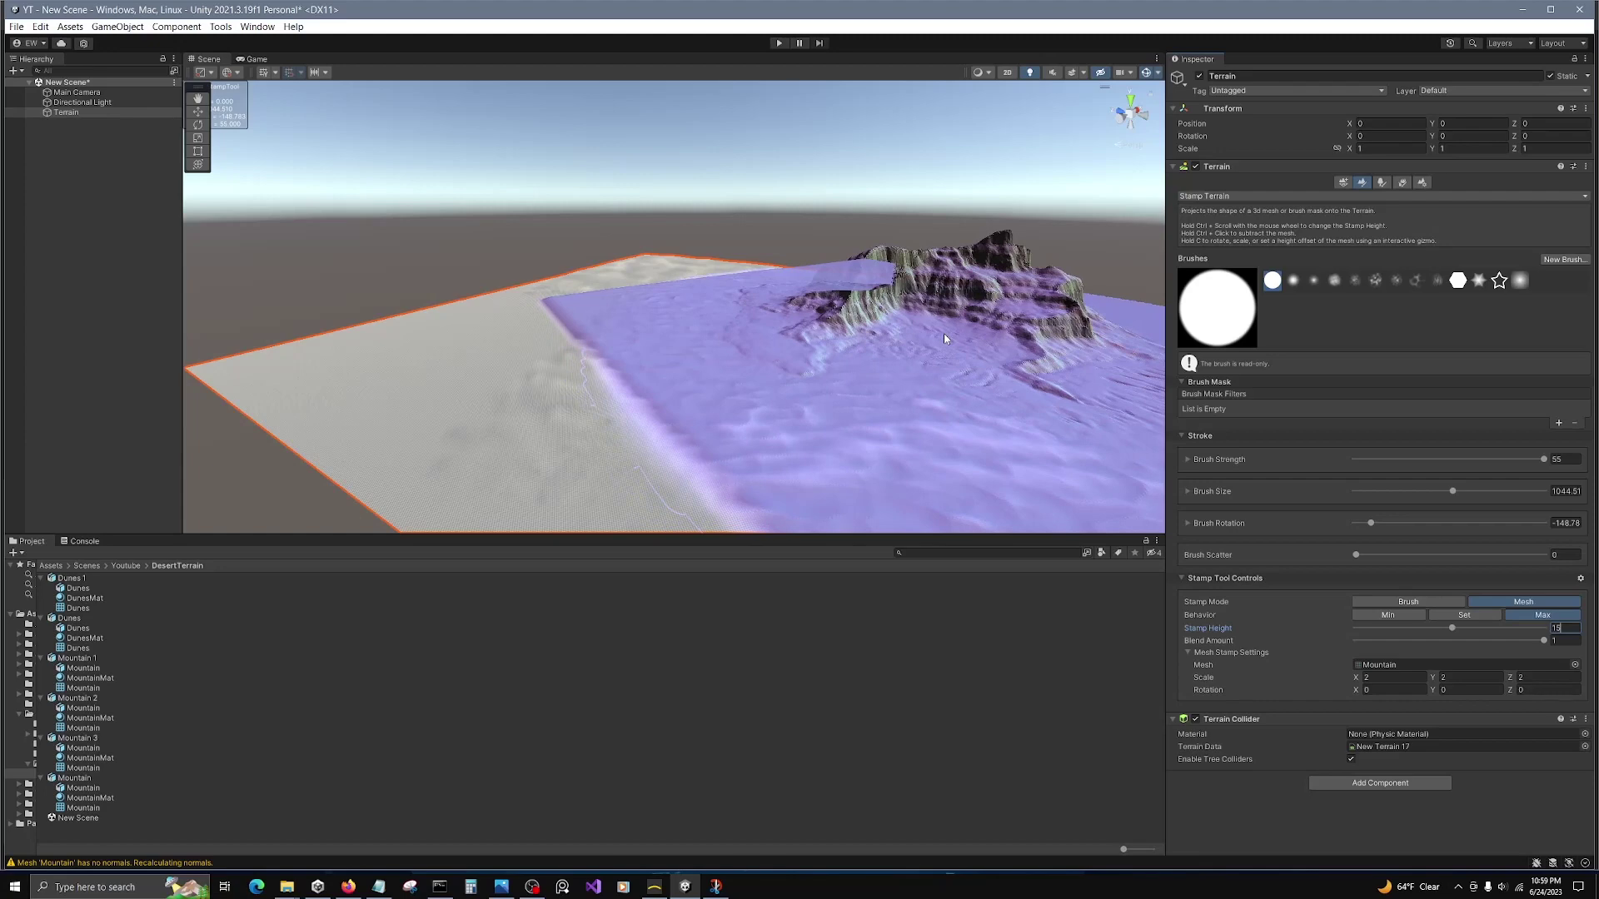
{"action": "left_click", "coordinate": [945, 334]}
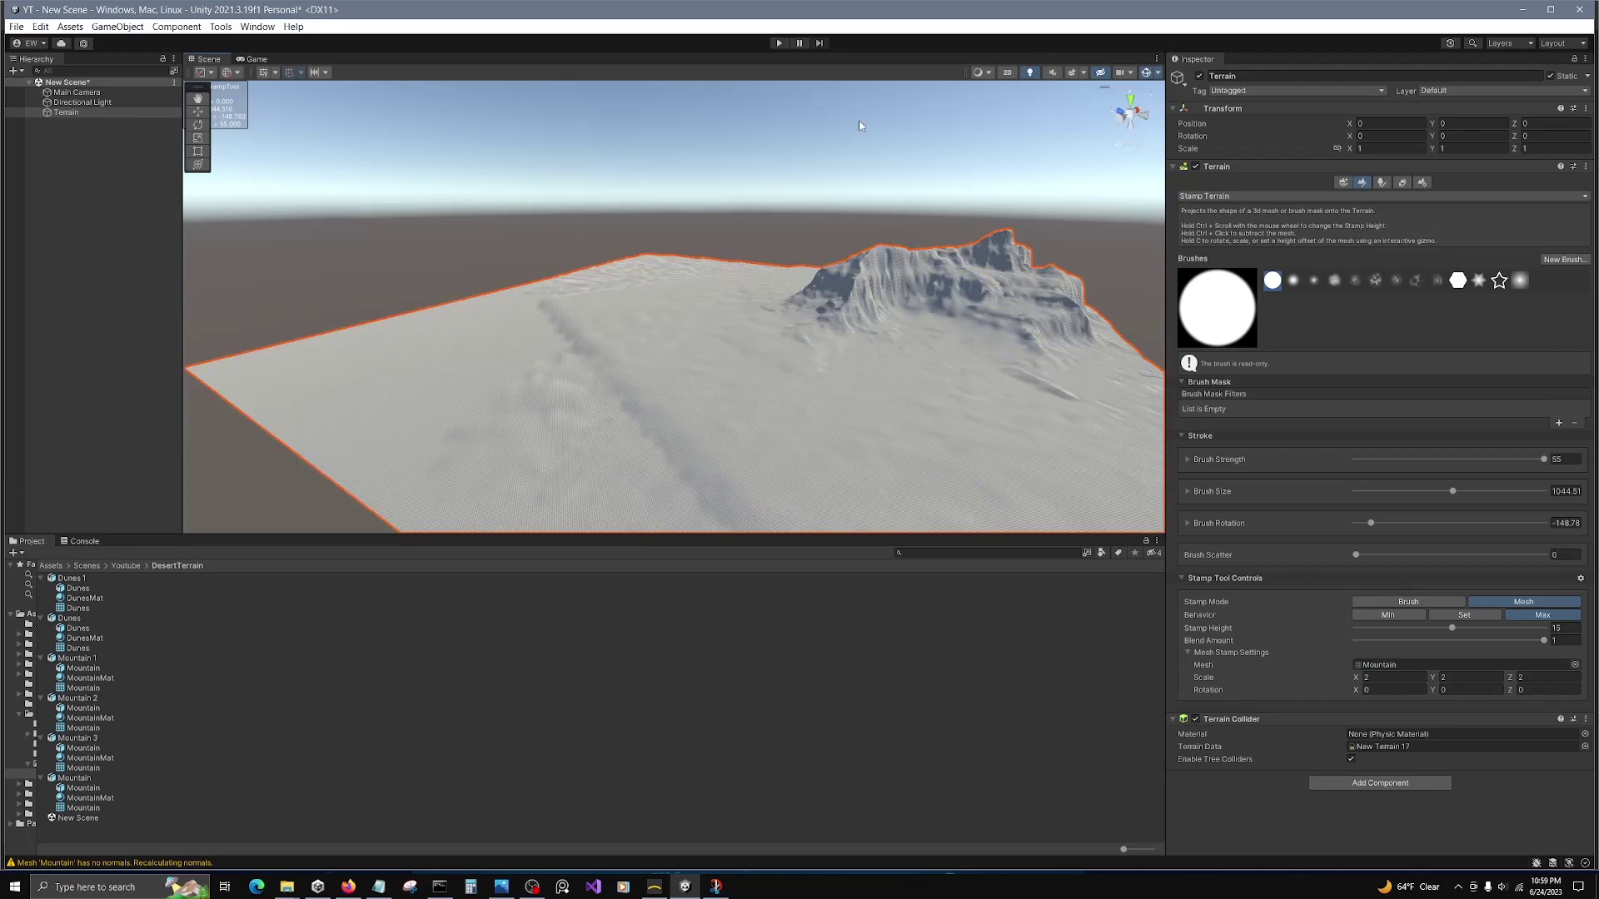
Step: Switch to Gaea, lower the mountain Transform node's Clamp Min to 17% and start a Normal Build at resolution 1024
{"action": "left_click", "coordinate": [657, 888]}
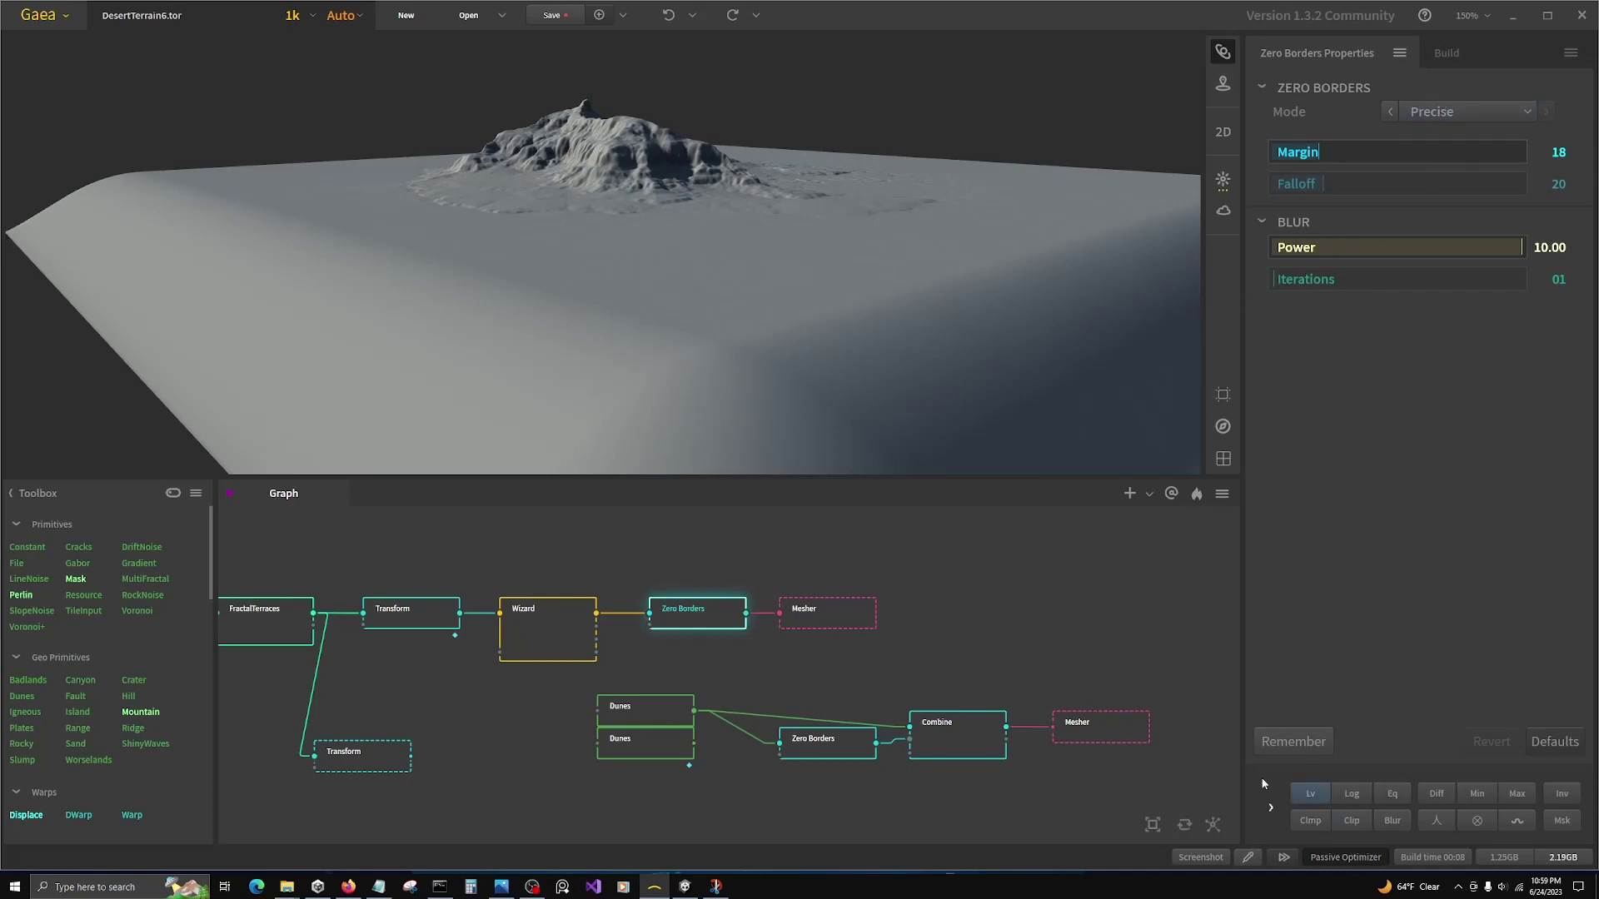
{"action": "left_click", "coordinate": [417, 633]}
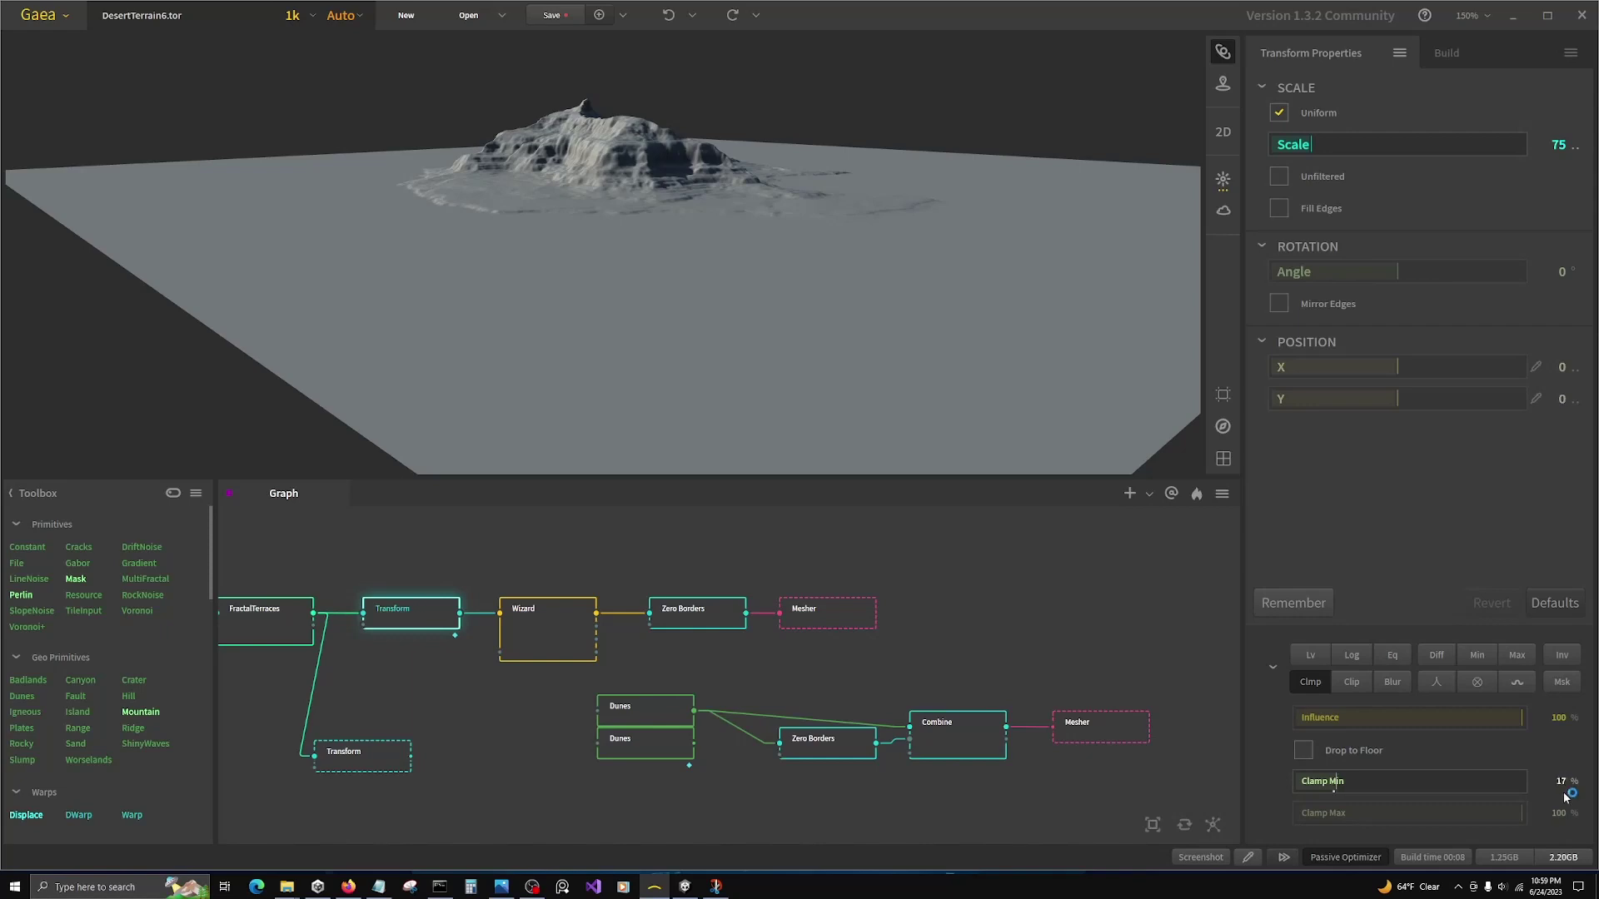
{"action": "left_click", "coordinate": [1447, 53]}
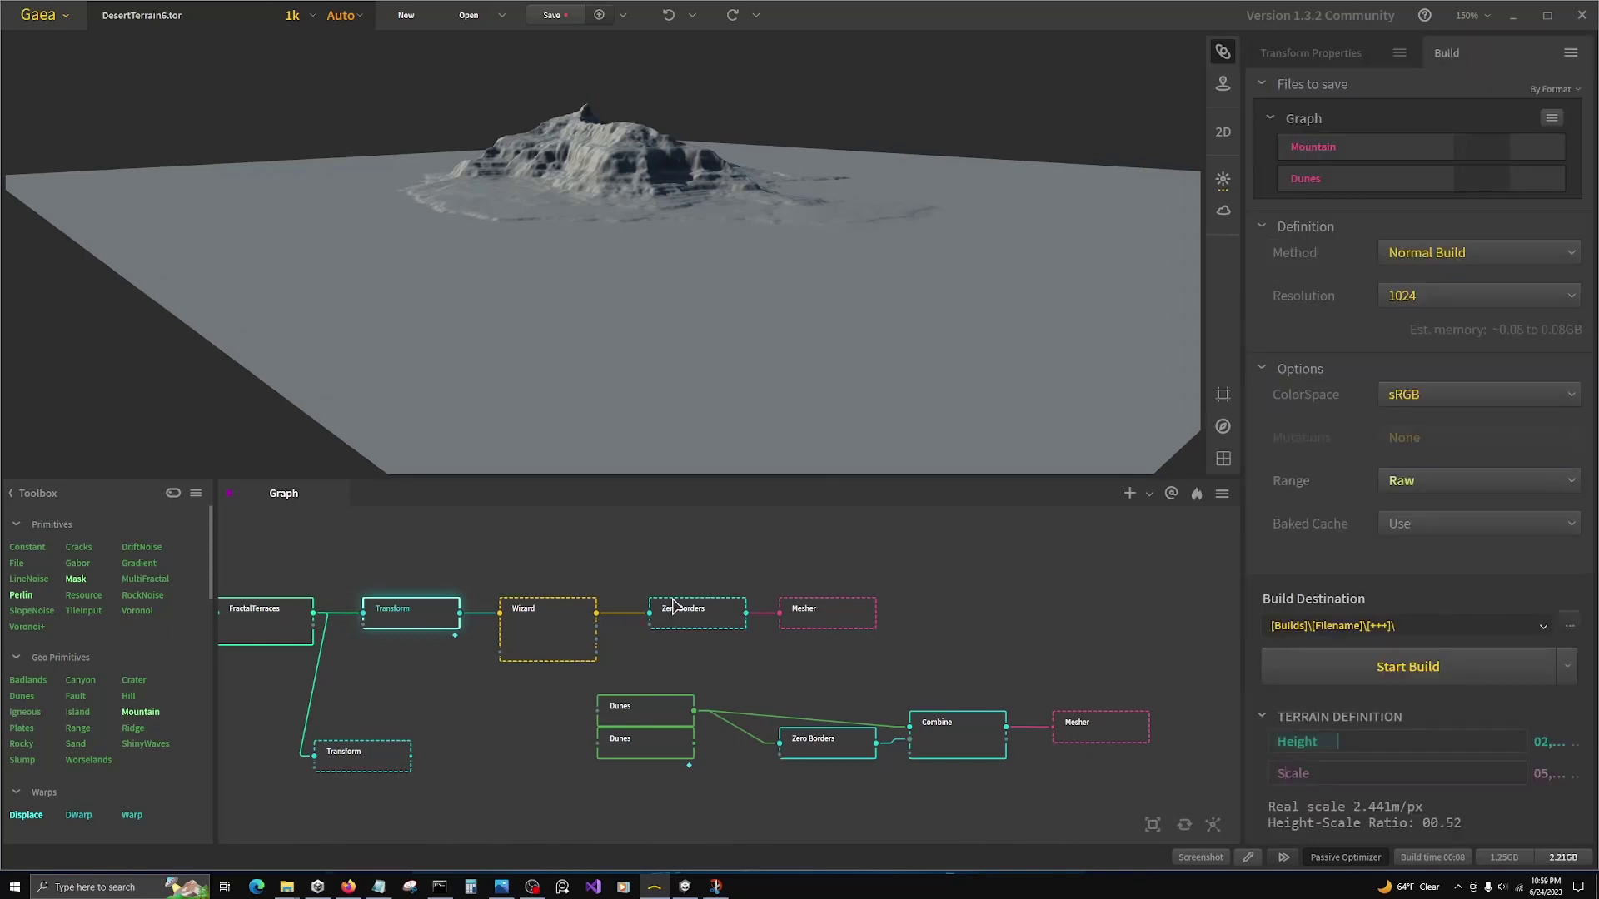
{"action": "left_click", "coordinate": [1388, 674]}
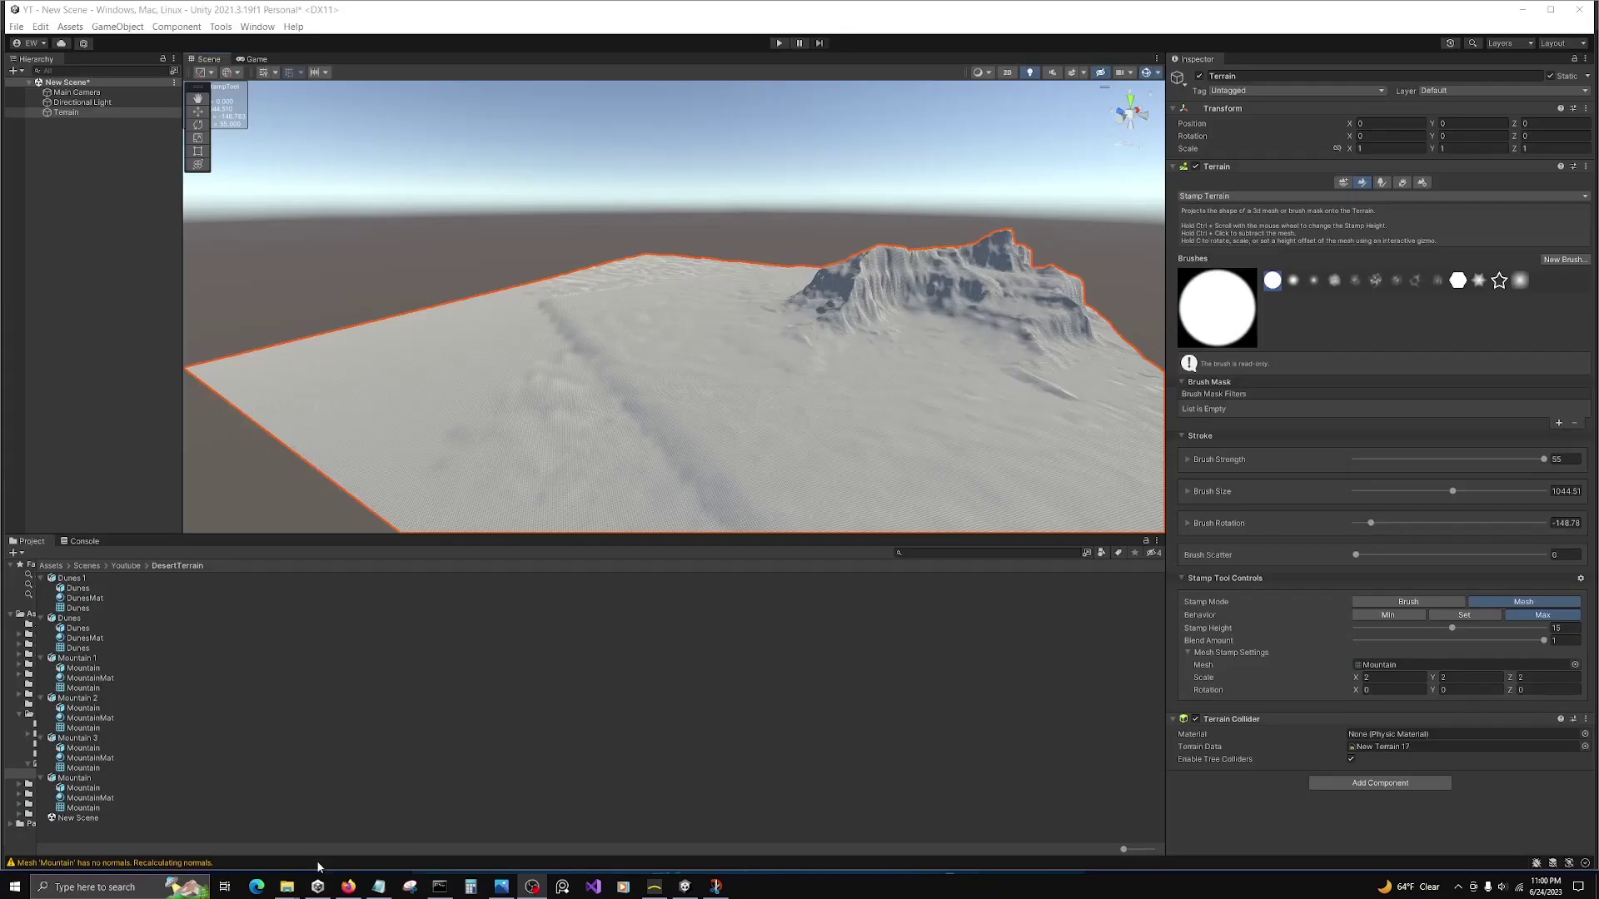
Step: Import the Mountain mesh from build folder 005 into Unity's DesertTerrain folder and reselect the terrain
{"action": "mouse_move", "coordinate": [288, 885]}
{"action": "left_click", "coordinate": [502, 829]}
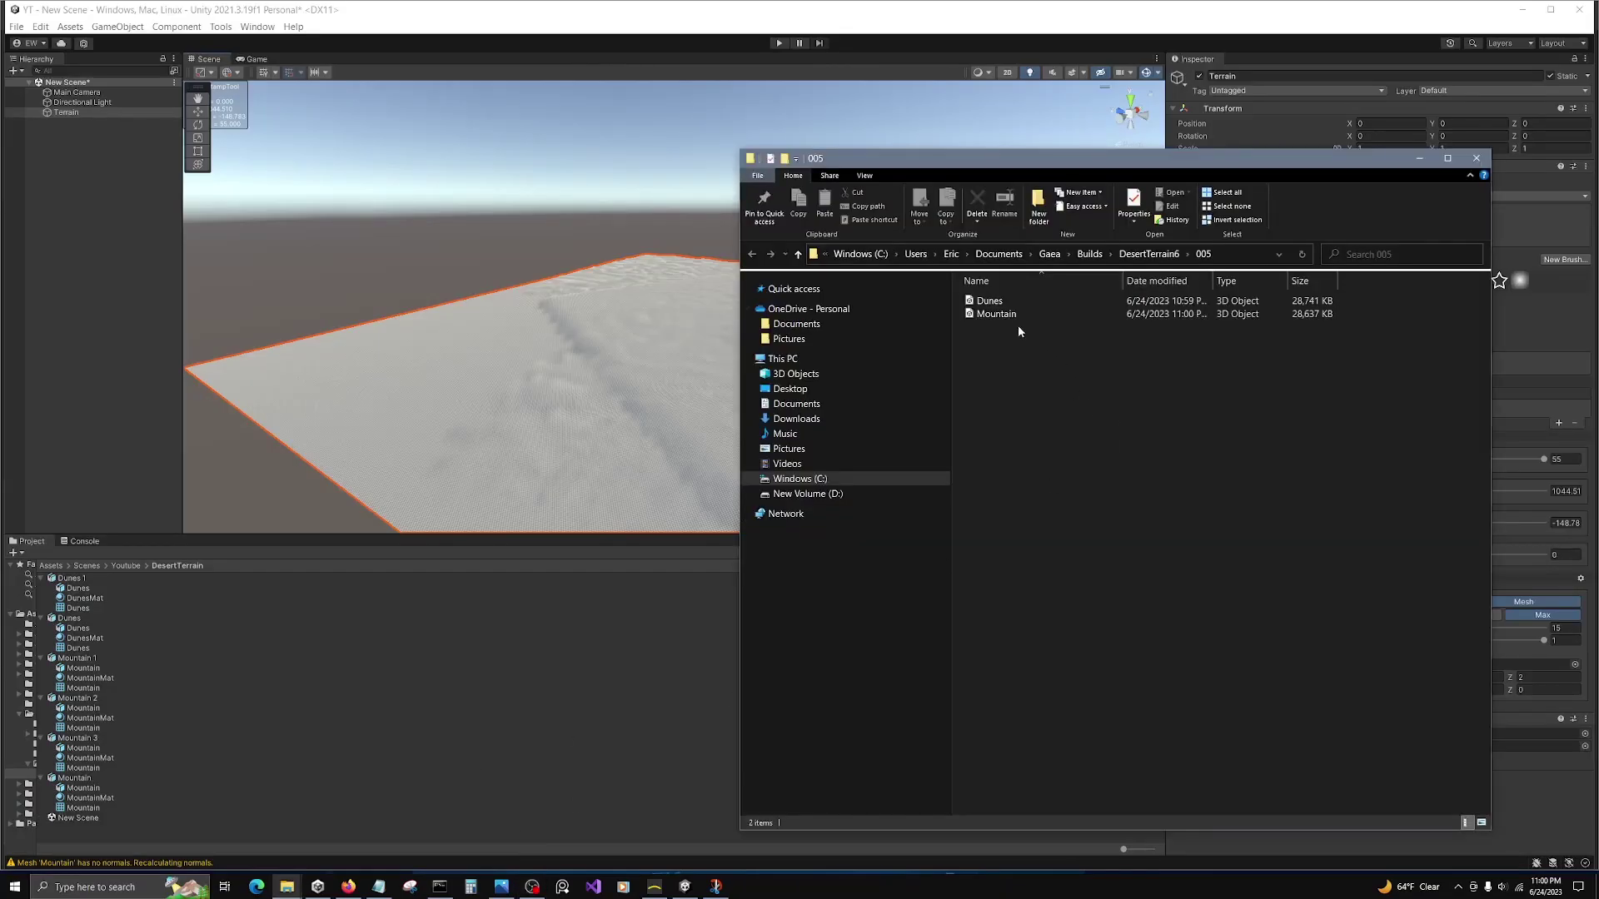
{"action": "left_click_drag", "start_coordinate": [996, 315], "coordinate": [286, 747]}
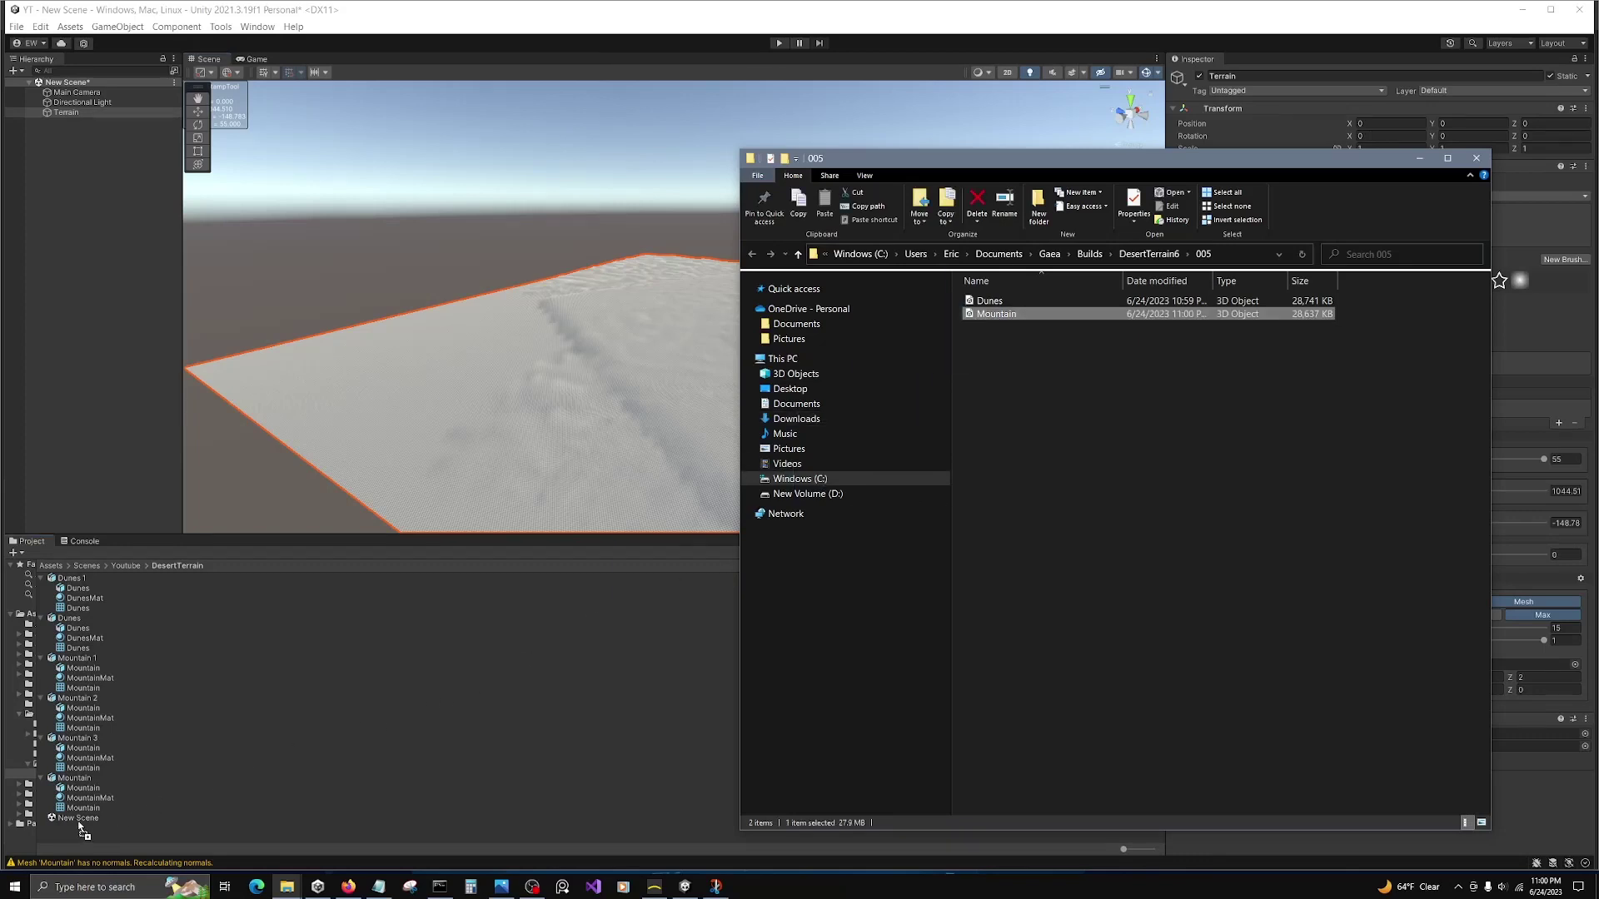
{"action": "left_click_drag", "start_coordinate": [114, 830], "coordinate": [112, 826]}
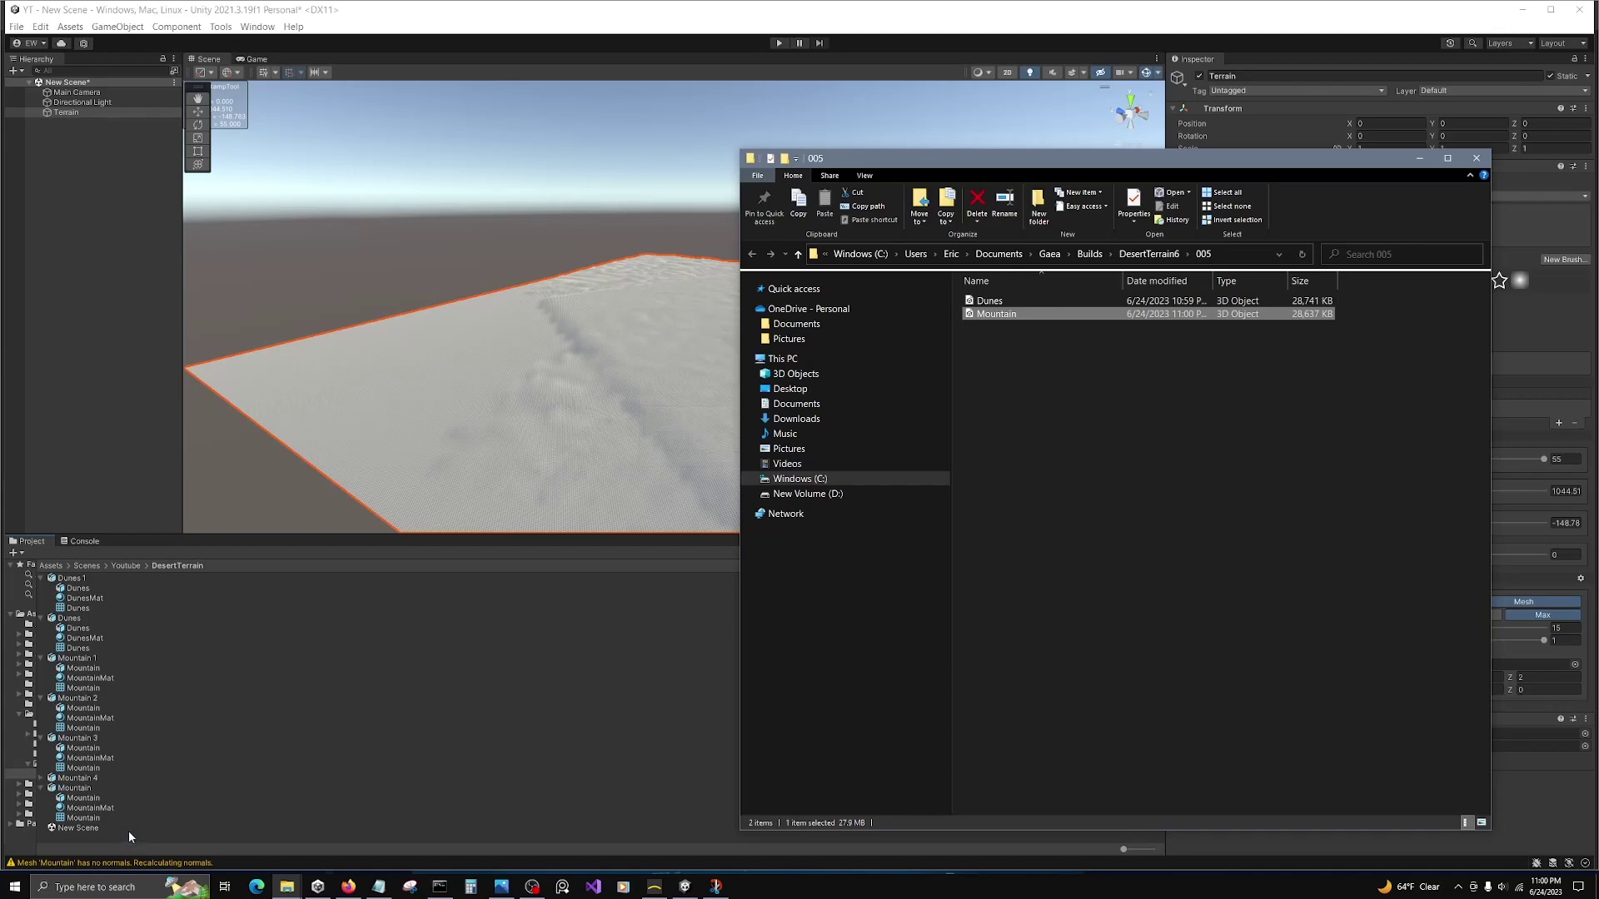
{"action": "left_click", "coordinate": [156, 829]}
{"action": "left_click", "coordinate": [66, 112]}
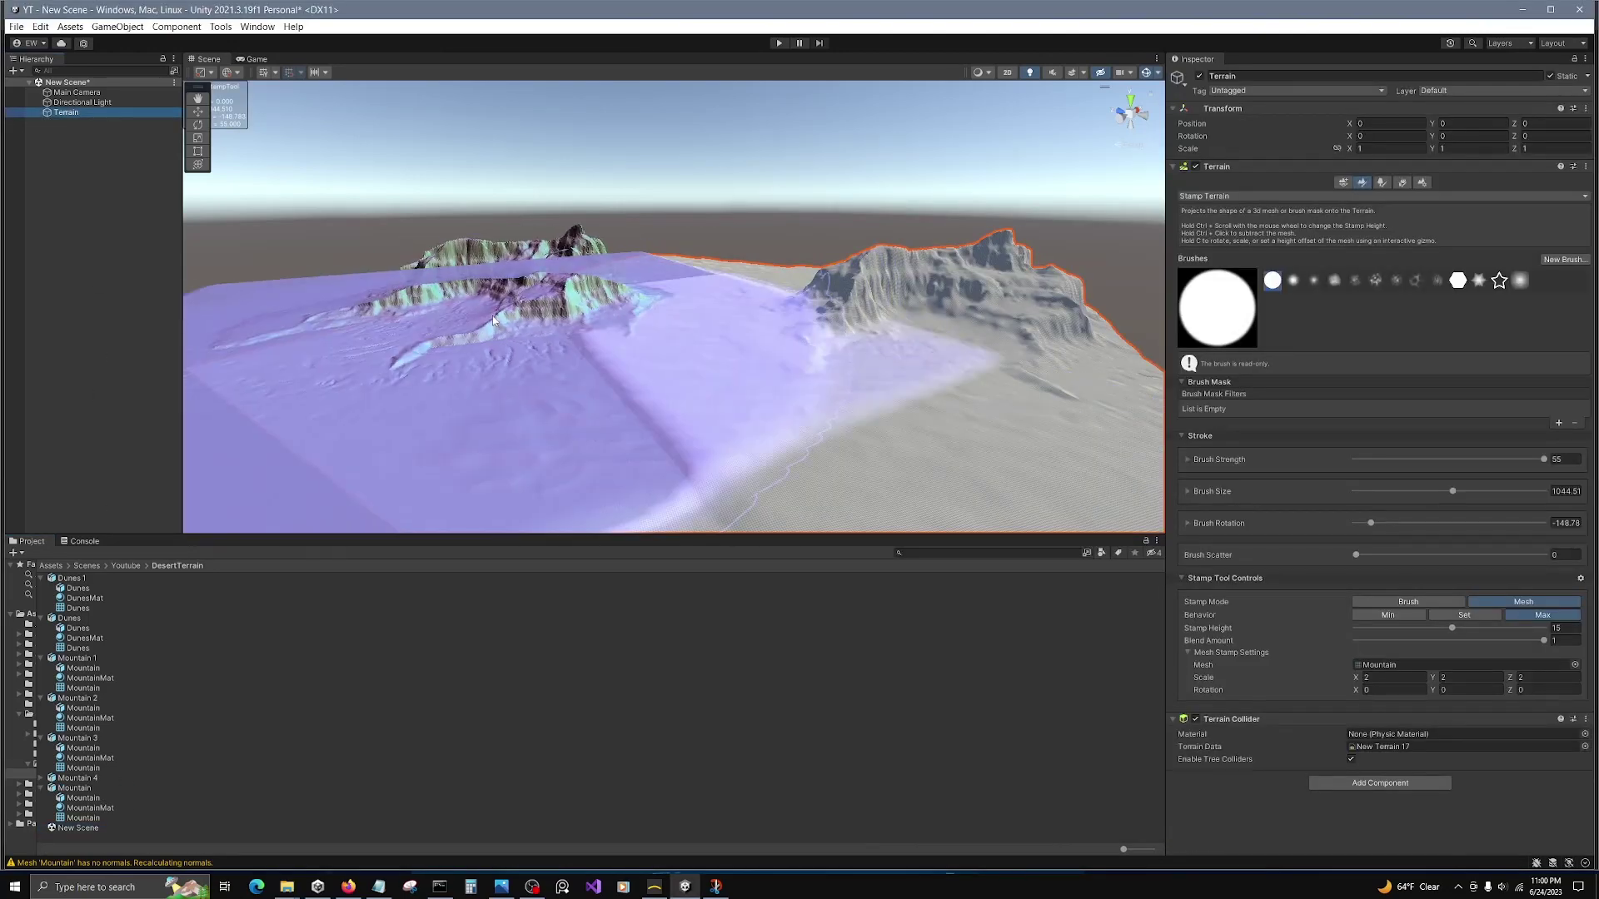
Step: Assign the mesh inside Mountain 4 as the stamp mesh and preview it over the terrain
{"action": "left_click", "coordinate": [41, 779]}
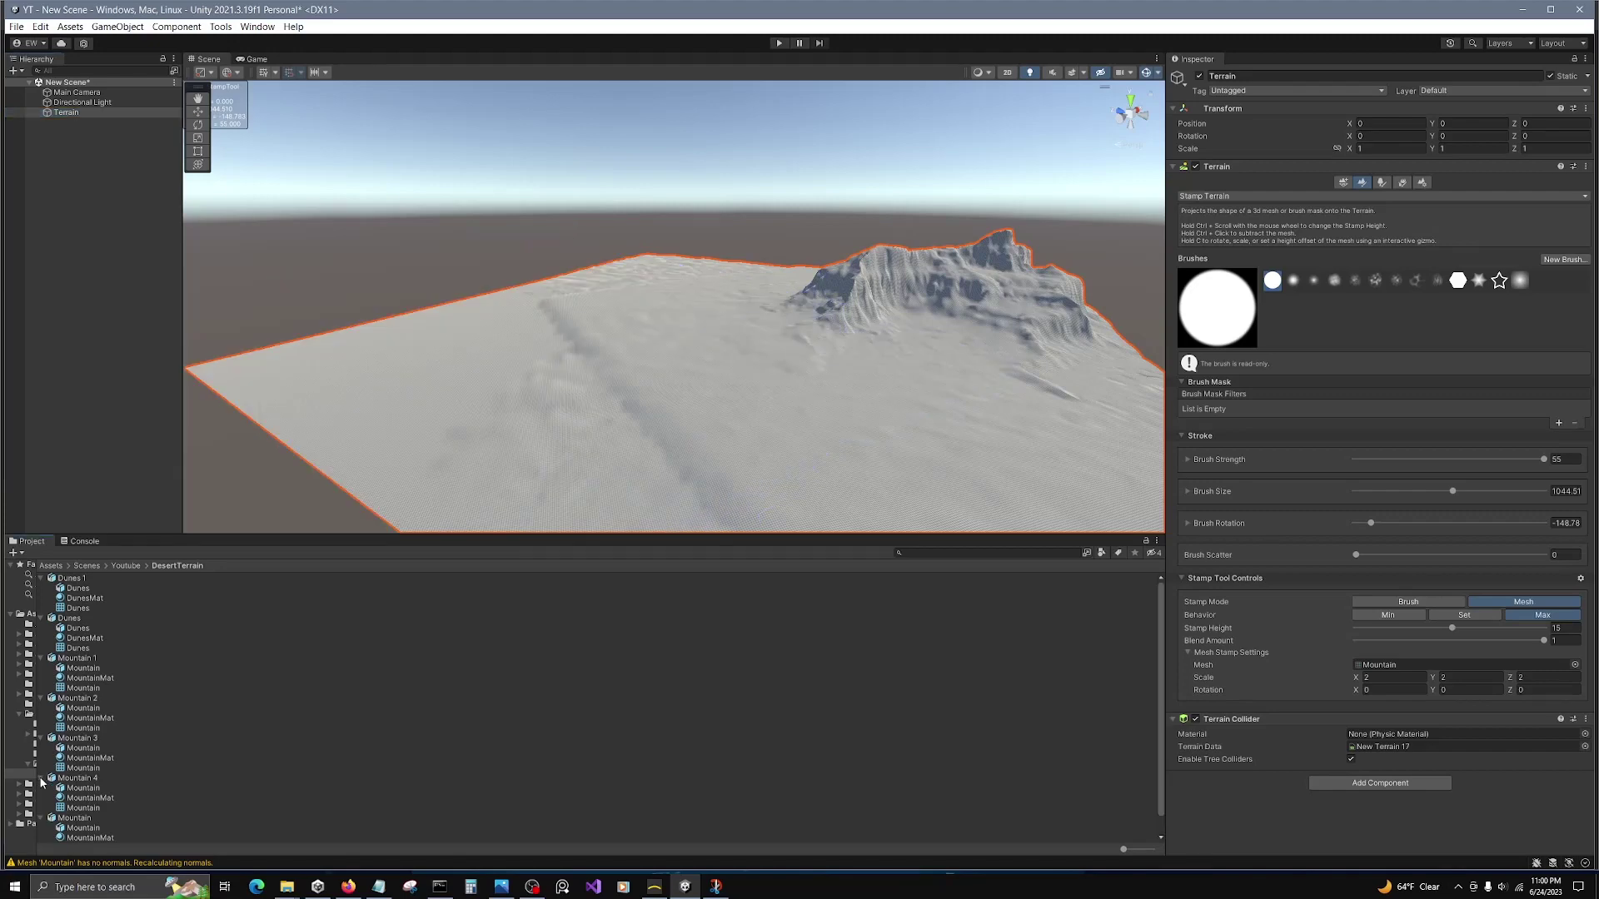
{"action": "left_click_drag", "start_coordinate": [87, 808], "coordinate": [1382, 666]}
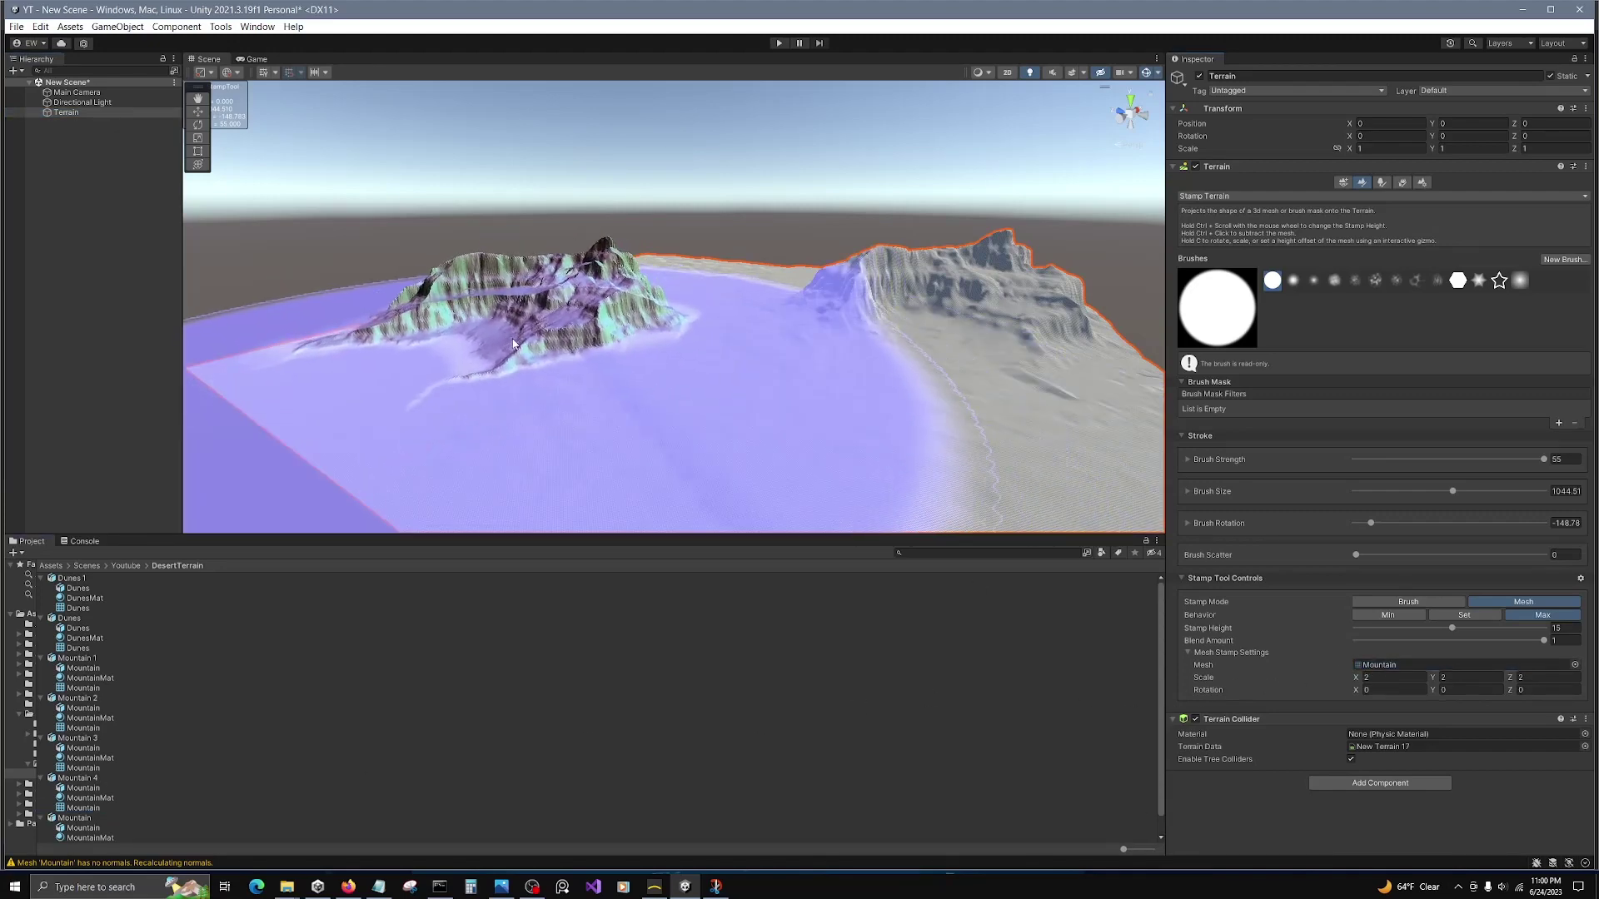
{"action": "left_click", "coordinate": [700, 370]}
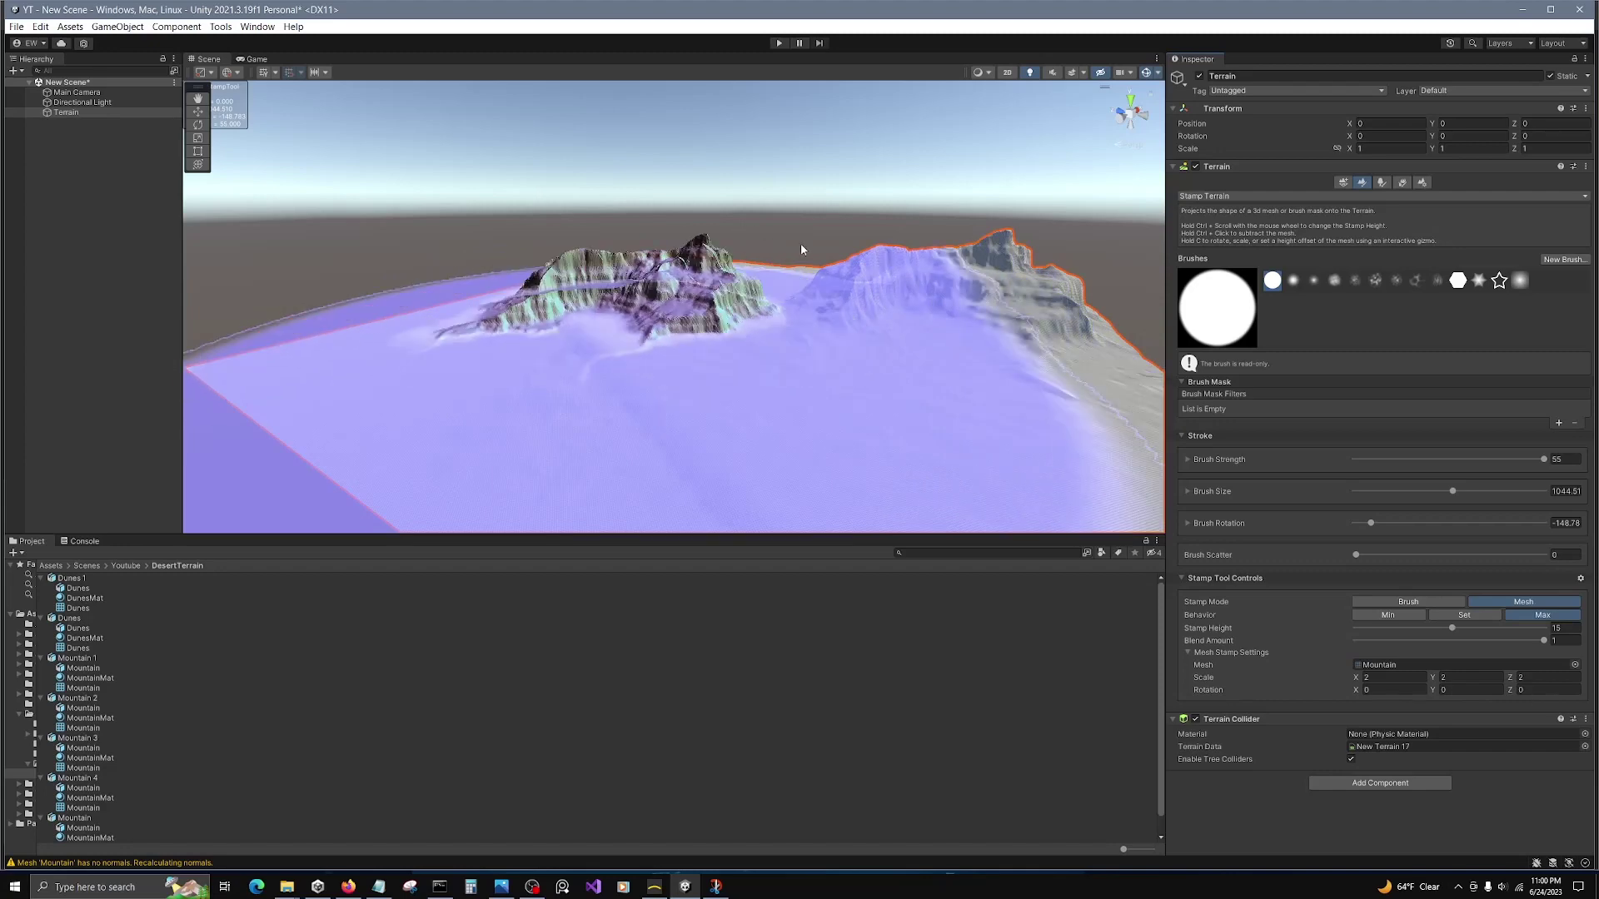
Step: Undo the last mountain stamp on the terrain's far side
{"action": "key", "text": "ctrl+s"}
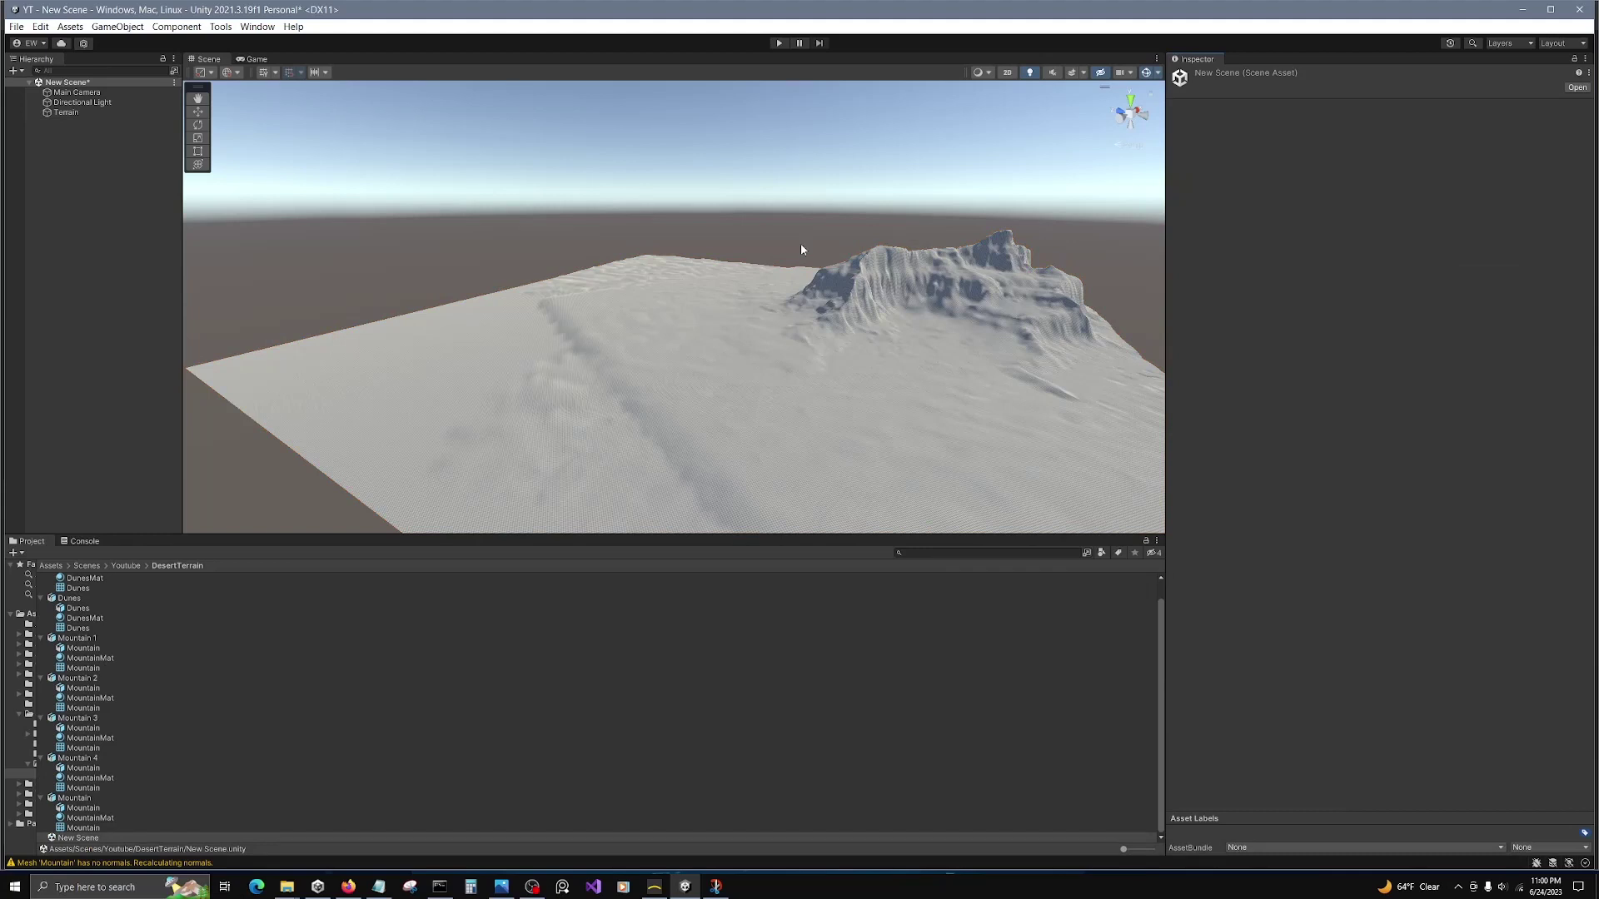
{"action": "key", "text": "ctrl+z"}
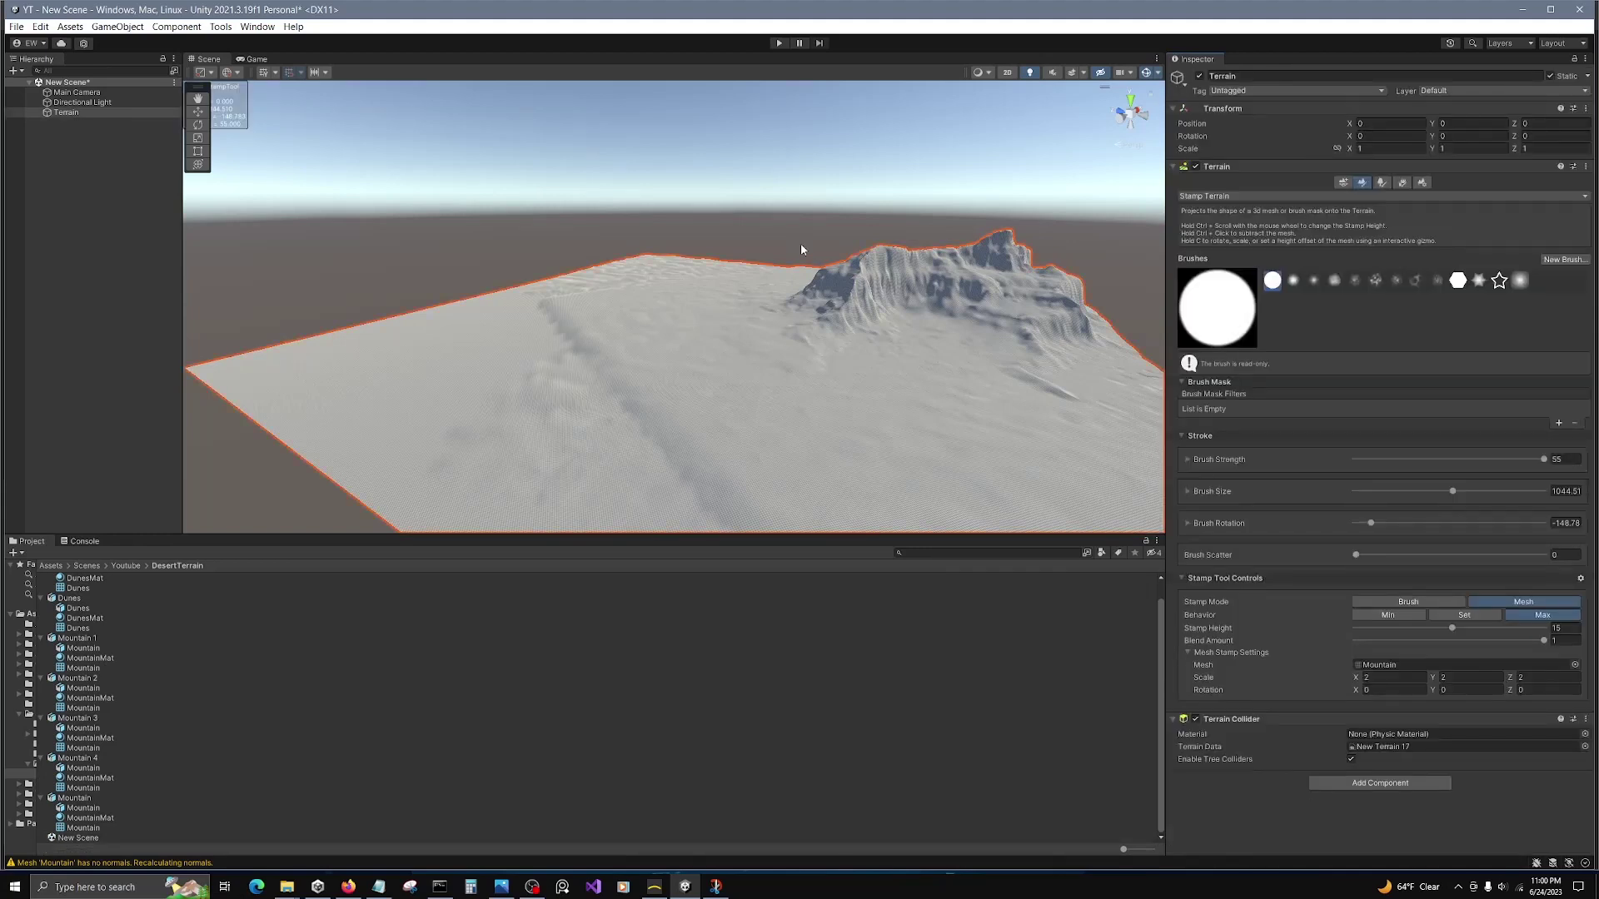
{"action": "key", "text": "ctrl+z"}
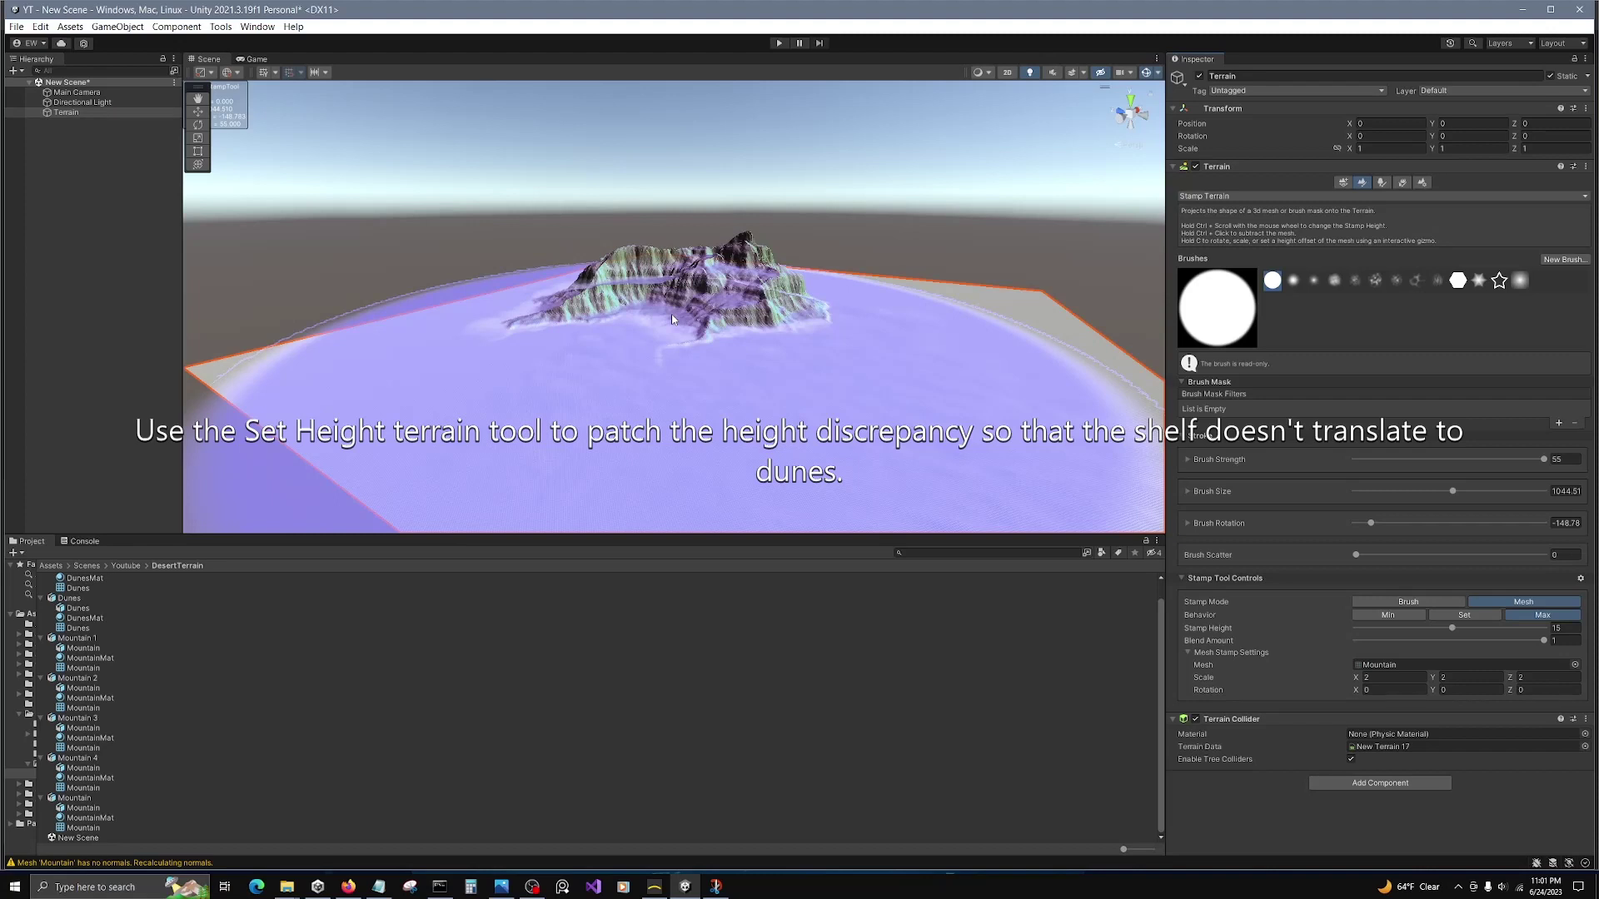
Step: Try a mesh stamp scale of 1 on X, Y and Z for the Mountain 4 mesh
{"action": "left_click", "coordinate": [671, 313]}
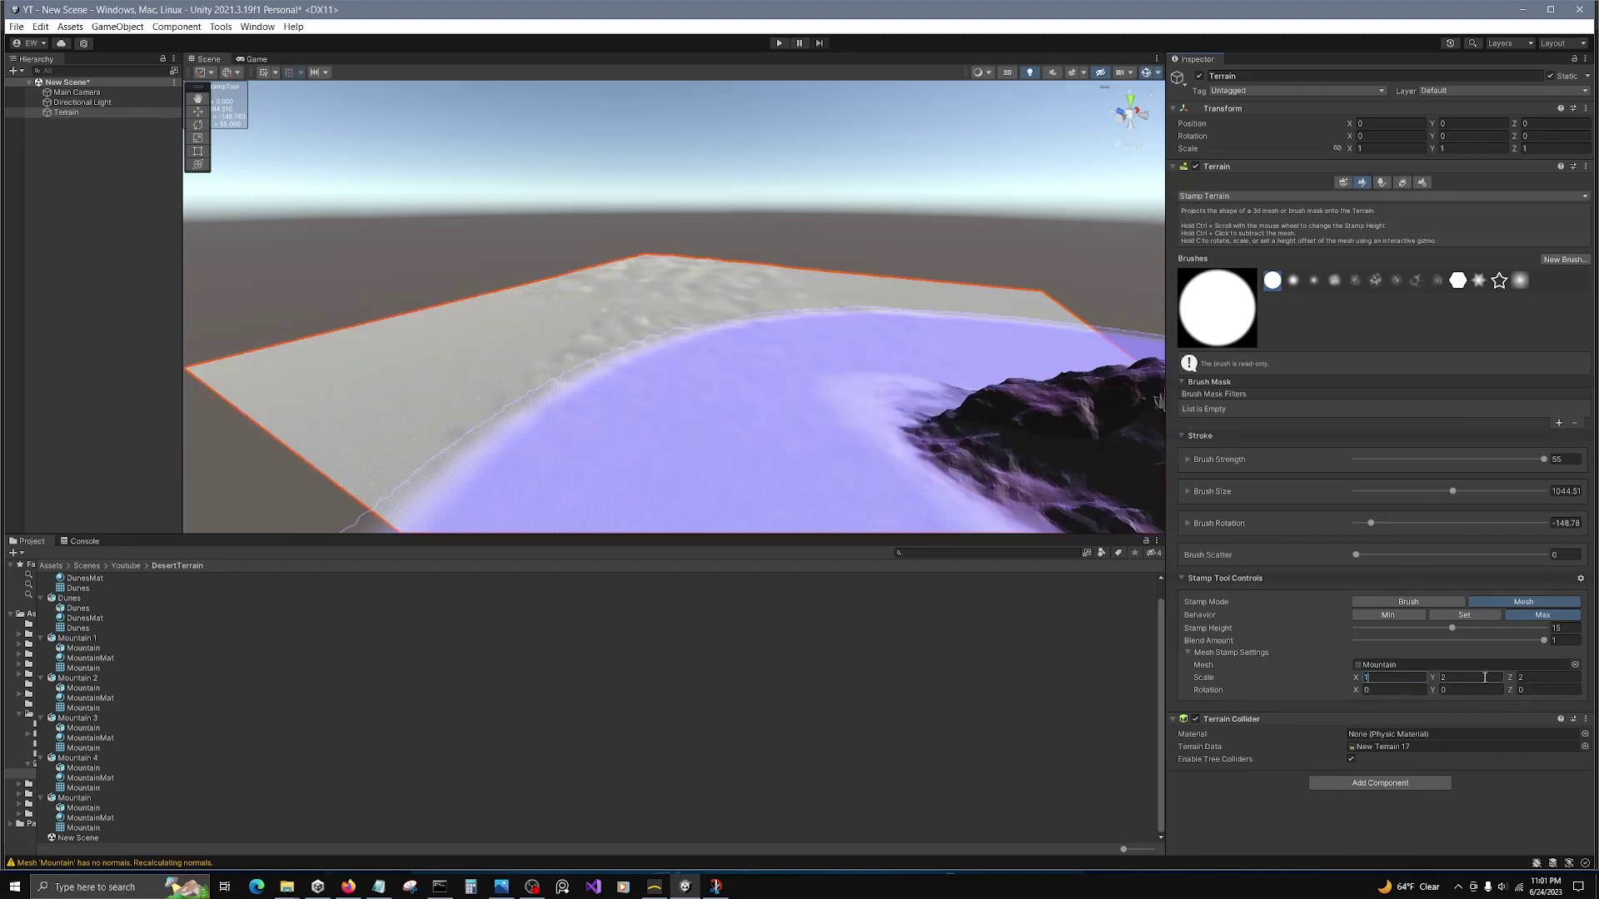
{"action": "type", "text": "1"}
{"action": "key", "text": "Tab"}
{"action": "type", "text": "1"}
{"action": "key", "text": "Tab"}
{"action": "type", "text": "1"}
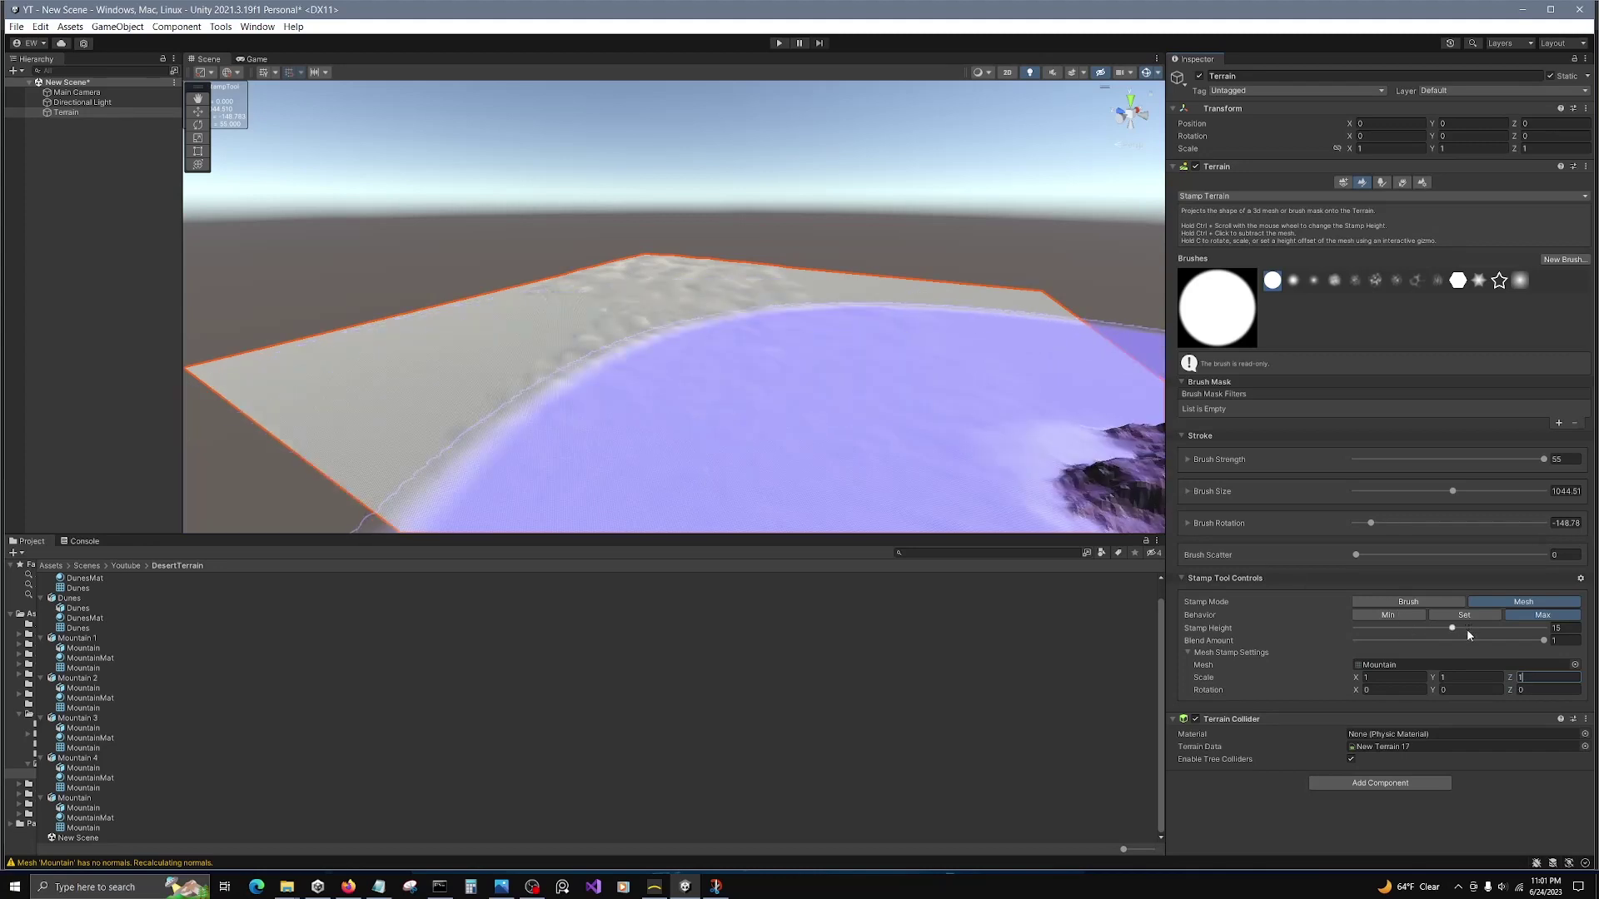
Step: Set the mesh stamp scale back to 2 on X, Y and Z
{"action": "left_click", "coordinate": [1391, 677]}
{"action": "type", "text": "2"}
{"action": "key", "text": "Tab"}
{"action": "type", "text": "2"}
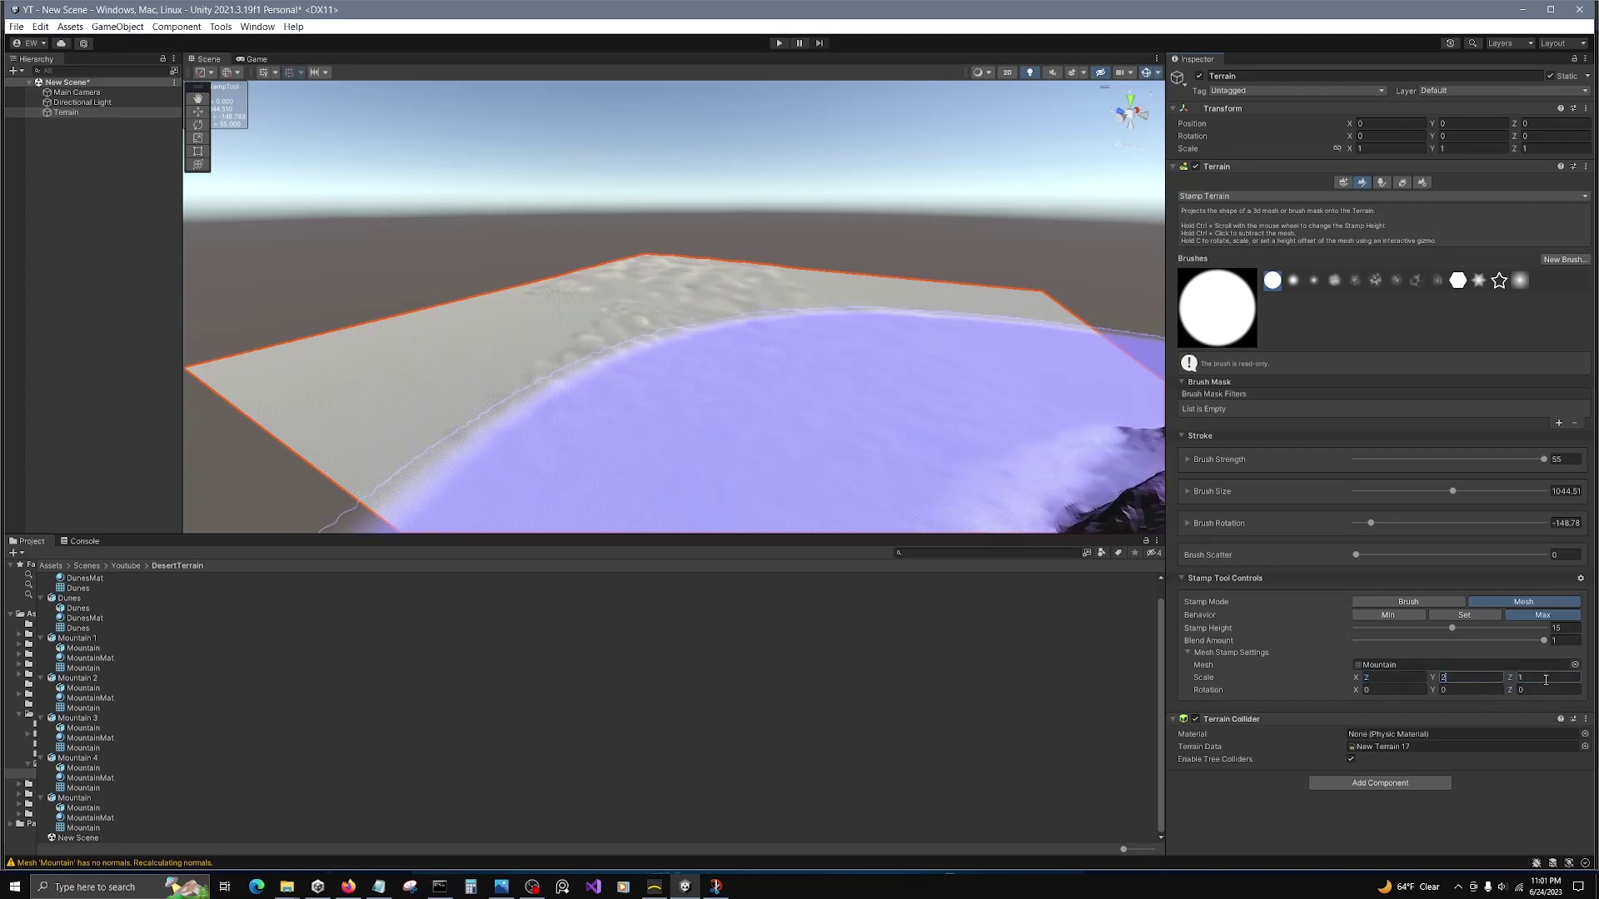
{"action": "left_click", "coordinate": [1546, 678]}
{"action": "type", "text": "2"}
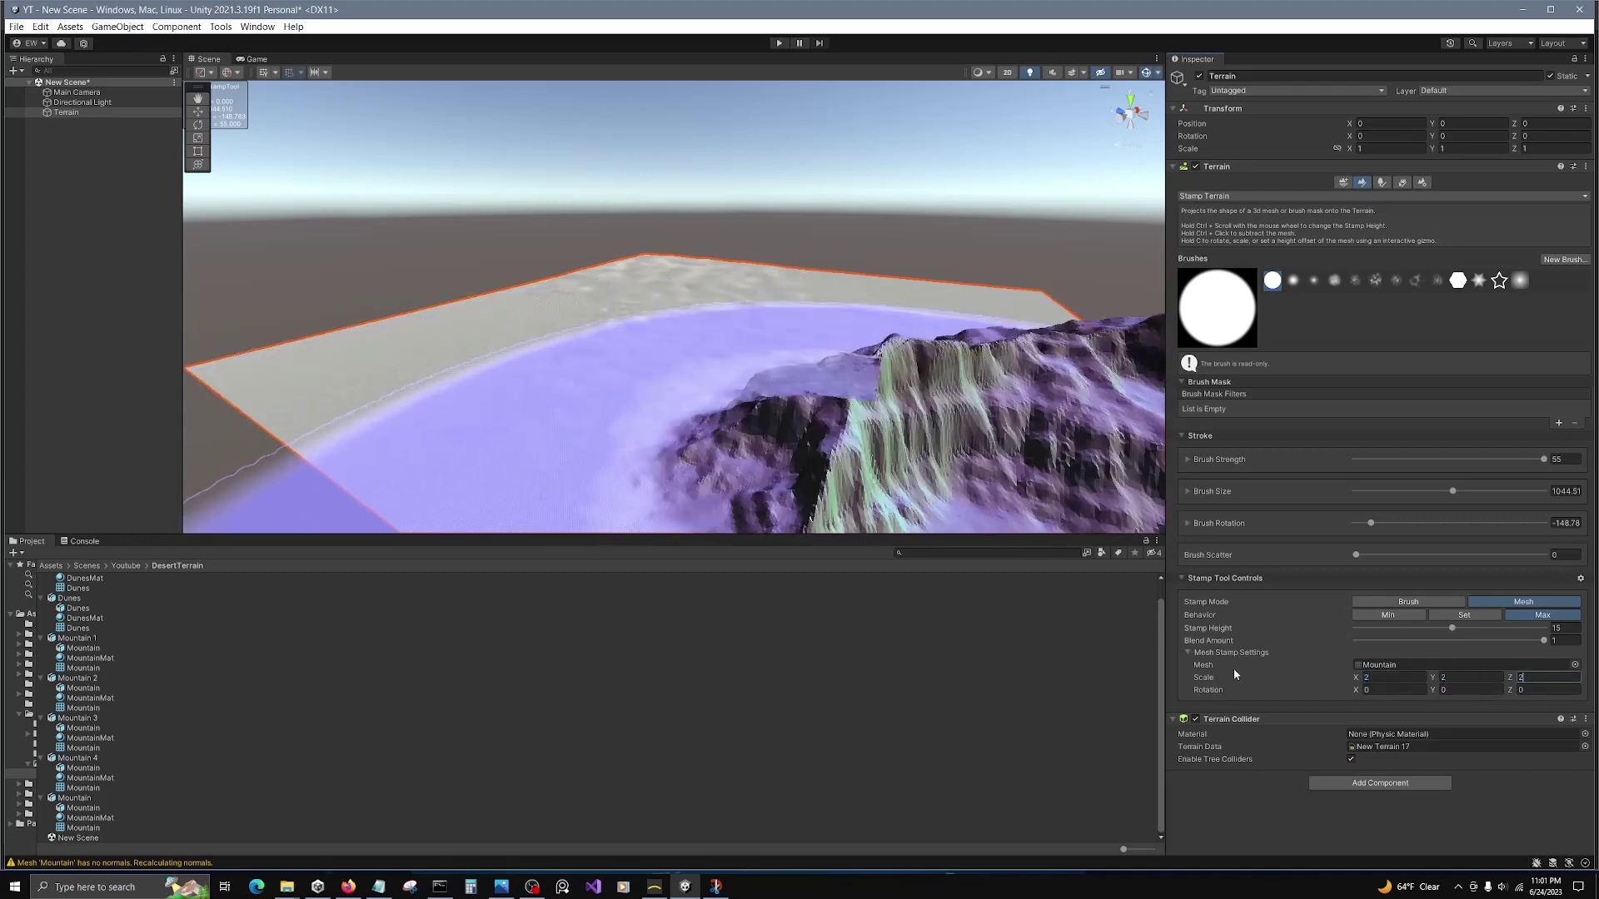
Step: Increase the Mountain 4 stamp's mesh scale to 3 on X, Y and Z and preview it over the terrain
{"action": "left_click", "coordinate": [1376, 677]}
{"action": "type", "text": "3"}
{"action": "key", "text": "Tab"}
{"action": "type", "text": "3"}
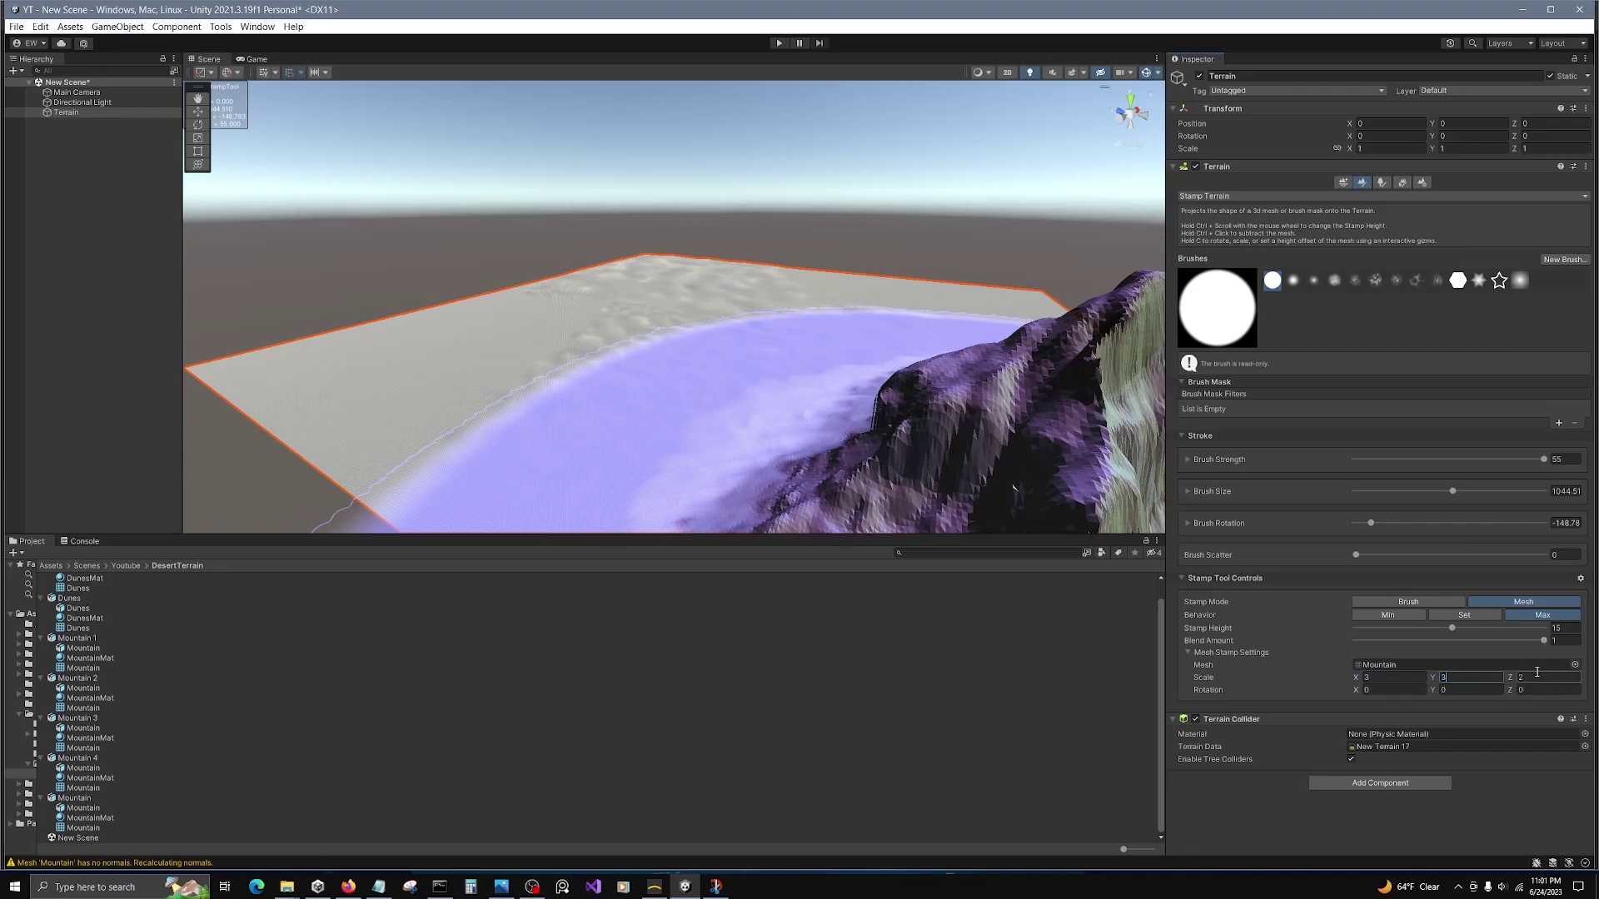
{"action": "left_click", "coordinate": [1533, 678]}
{"action": "type", "text": "3"}
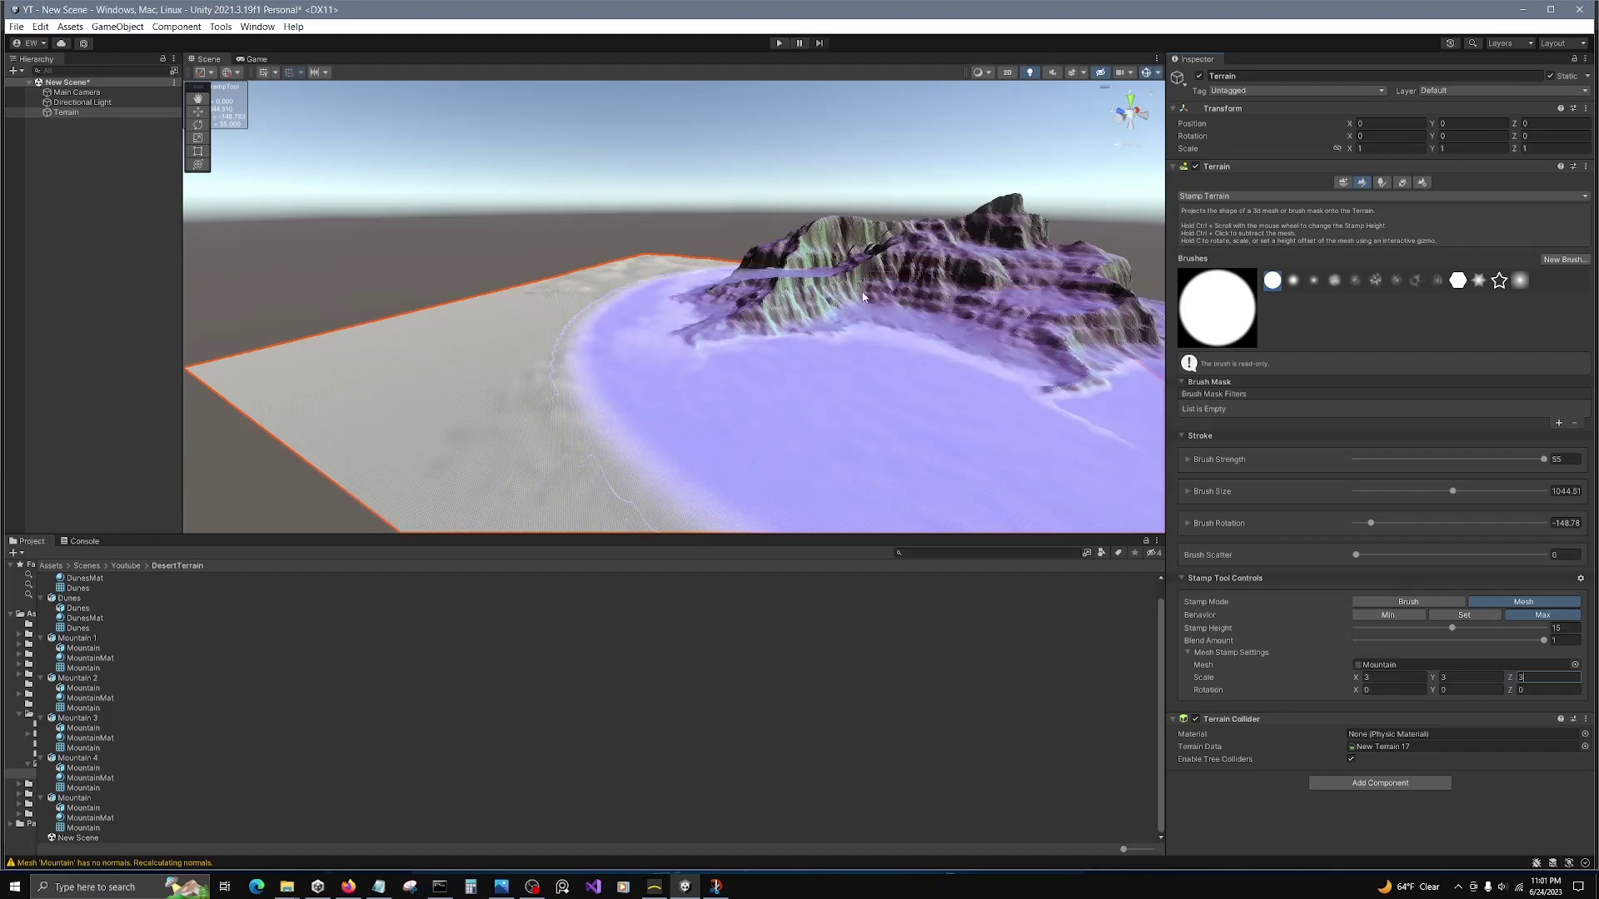
Step: Stamp the mountain on the terrain's far side and near corner with a brush size of about 574 and a stamp height of 10
{"action": "left_click", "coordinate": [1409, 494]}
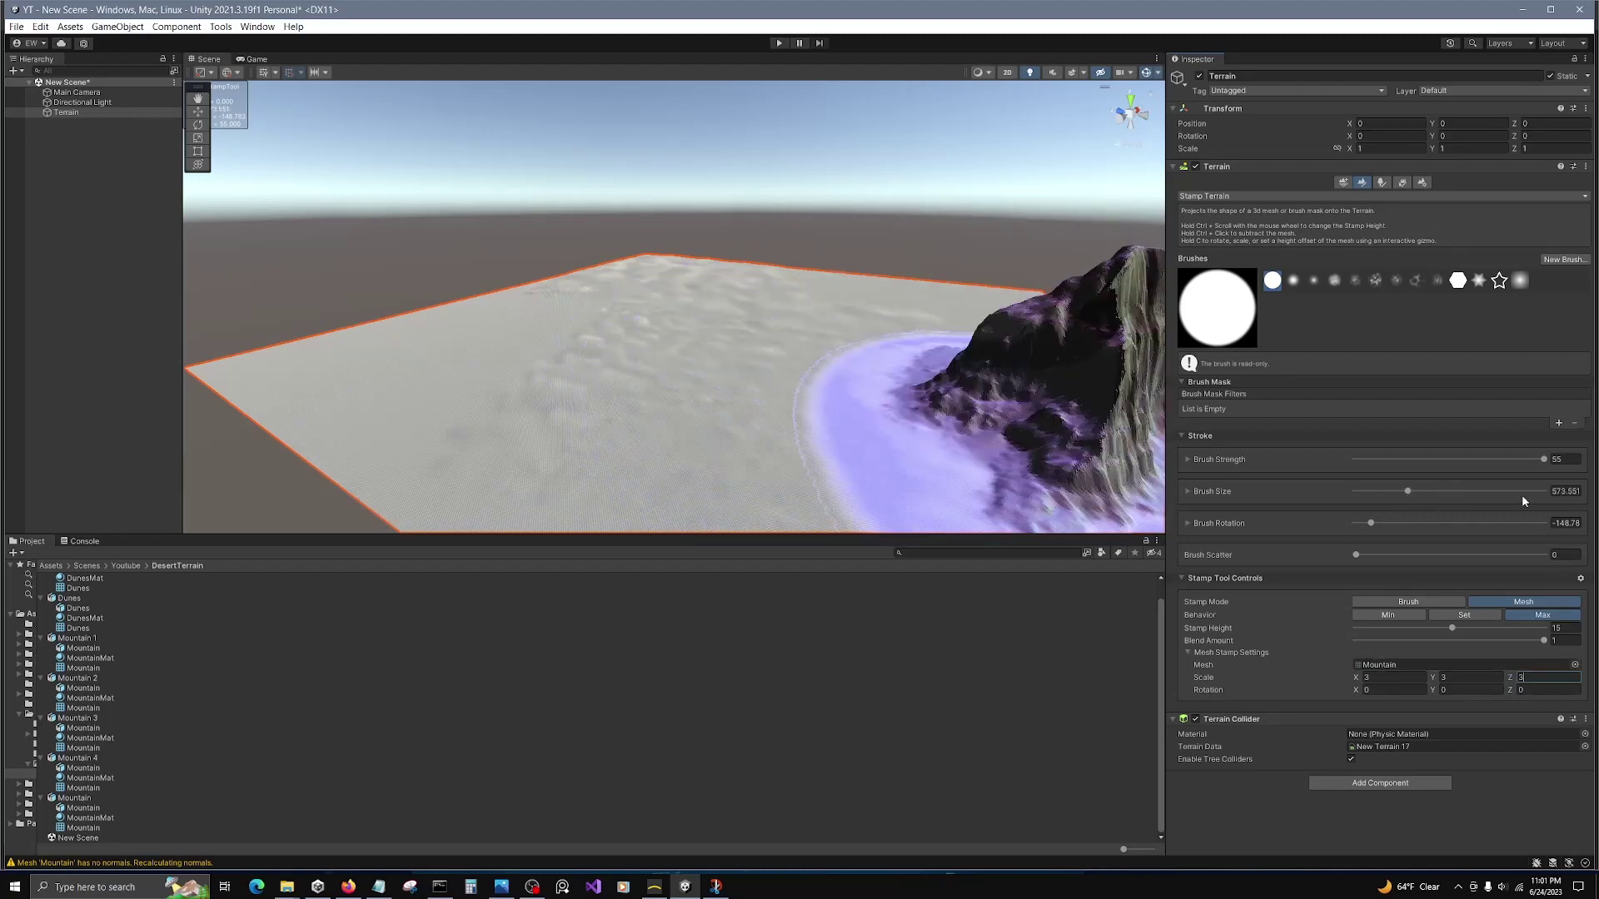
{"action": "left_click", "coordinate": [1560, 629]}
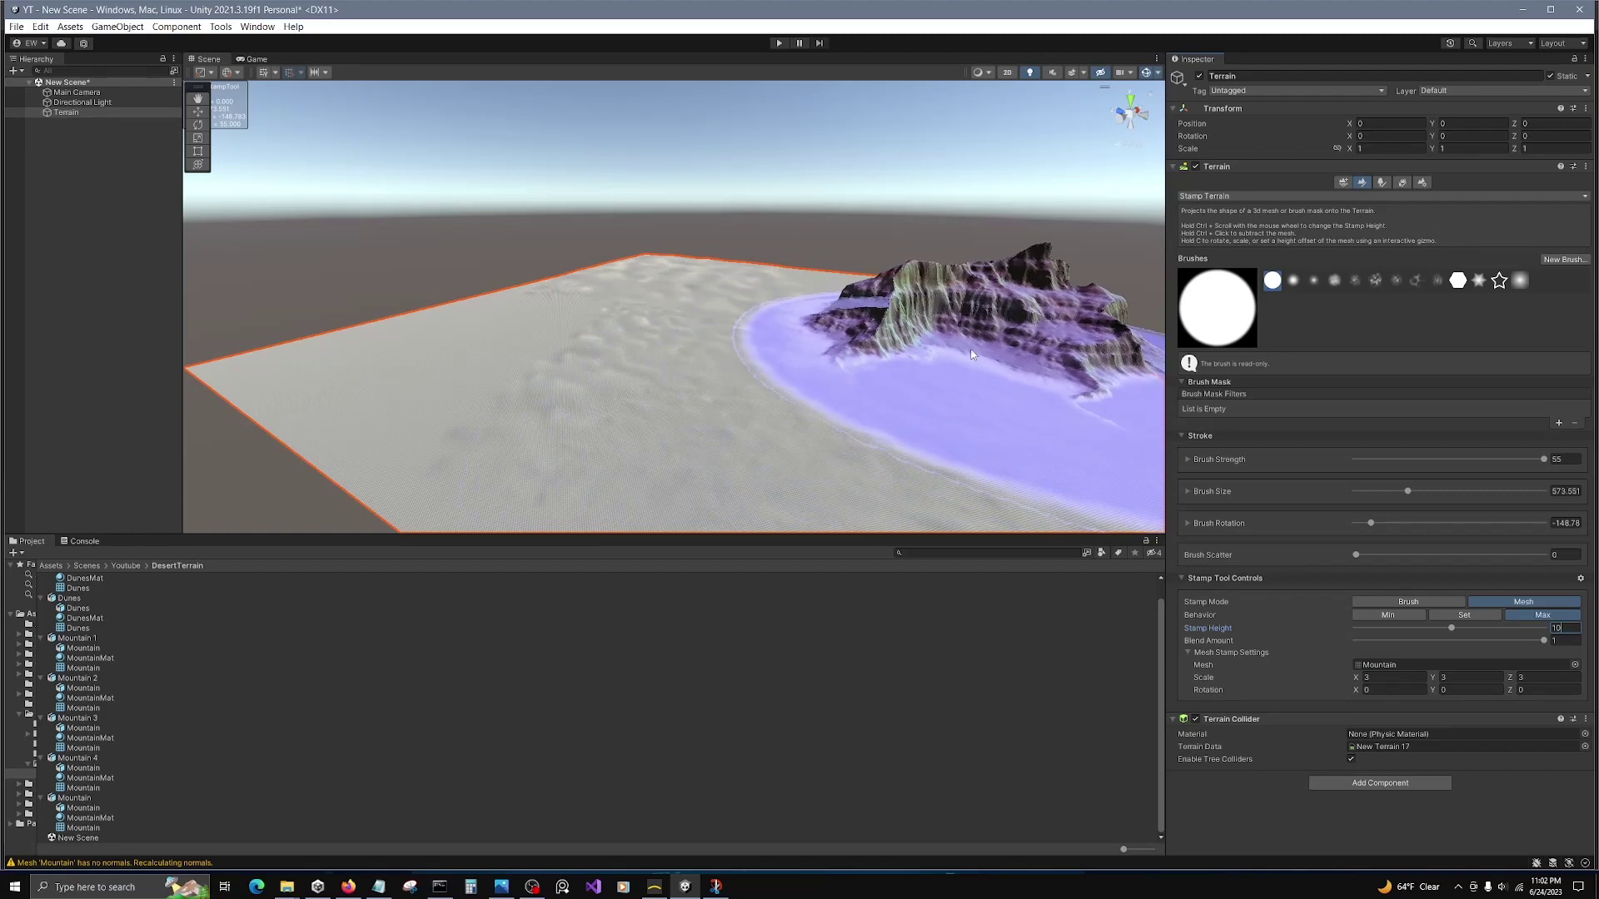
{"action": "left_click", "coordinate": [926, 320]}
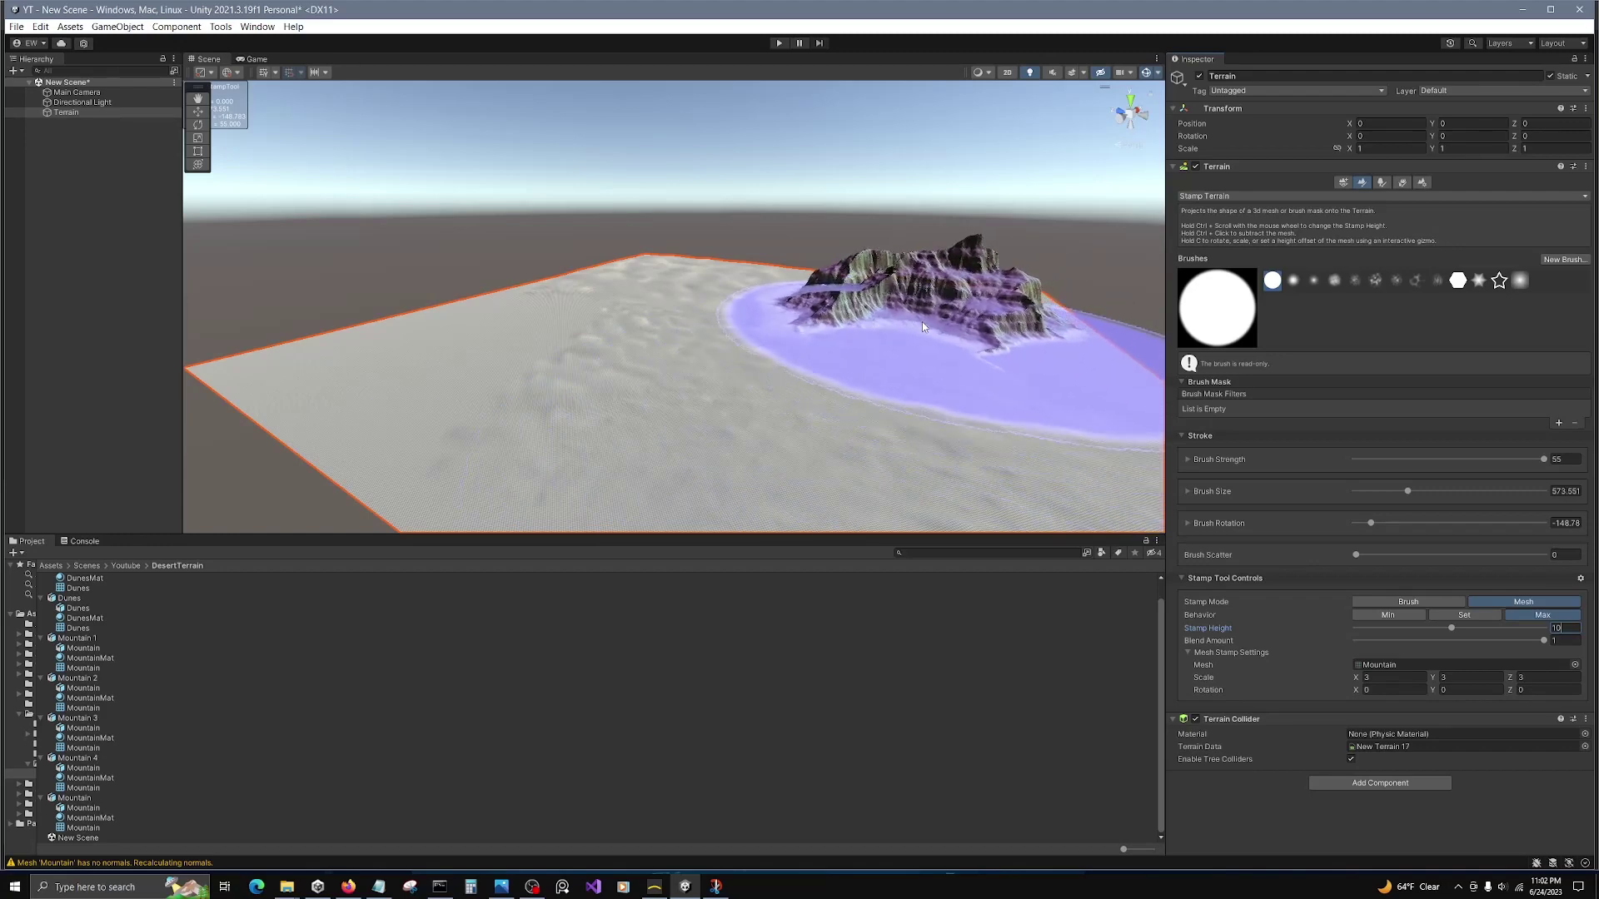
{"action": "left_click", "coordinate": [456, 381]}
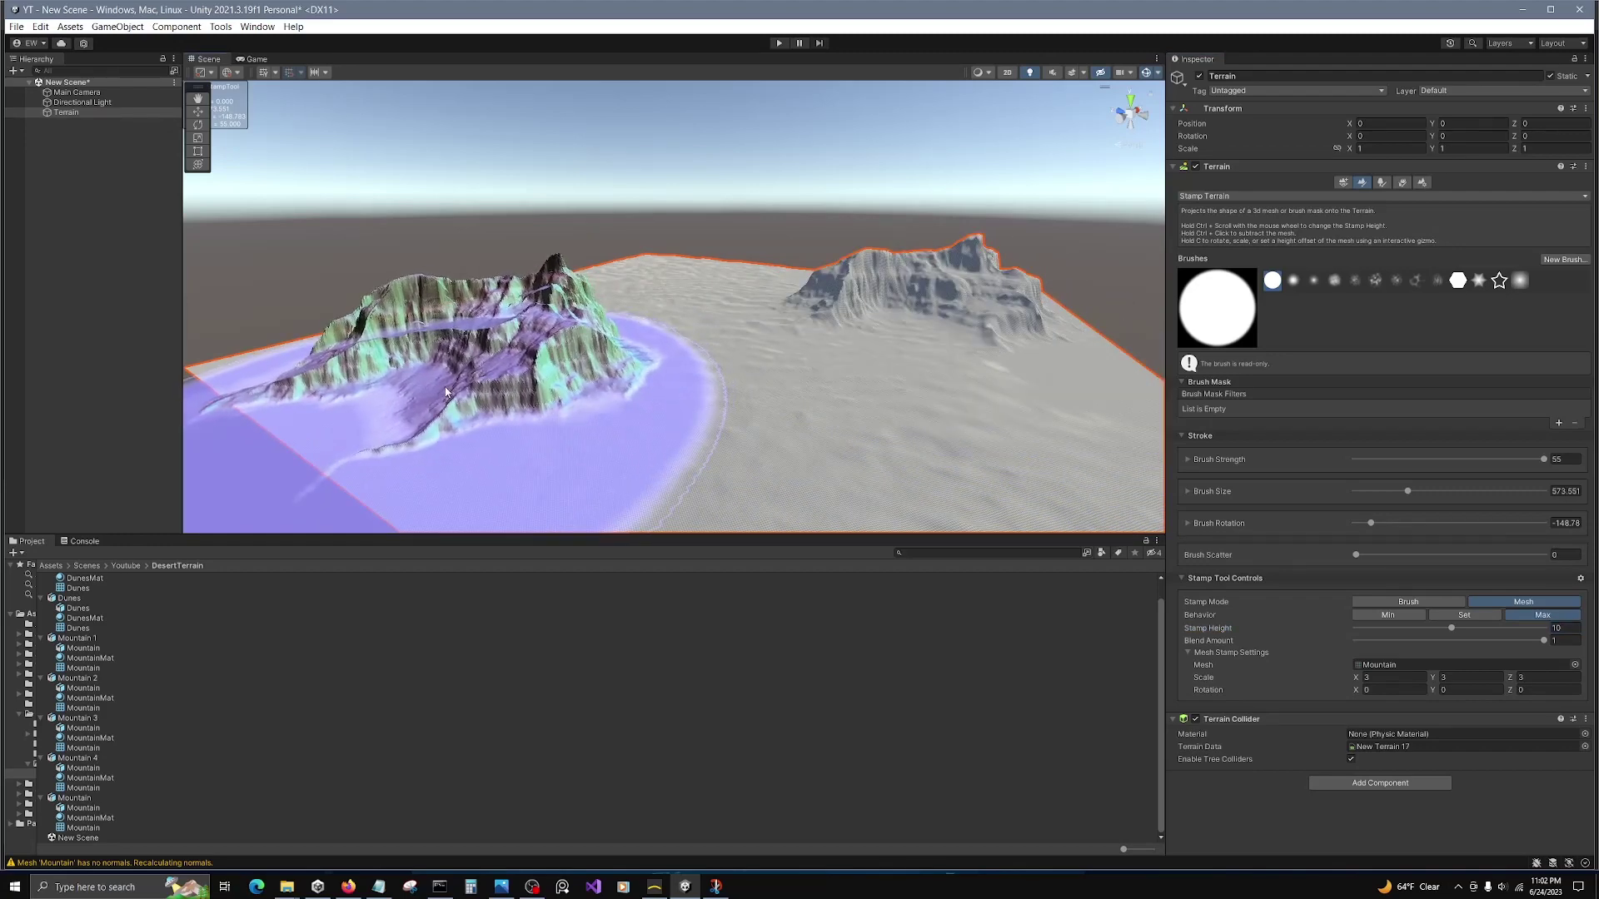
Step: Set the brush rotation to about 31 and stamp a third mountain on an empty part of the terrain
{"action": "left_click", "coordinate": [1466, 523]}
{"action": "mouse_move", "coordinate": [1097, 502]}
{"action": "right_mouse_down"}
{"action": "mouse_move", "coordinate": [943, 370]}
{"action": "mouse_move", "coordinate": [767, 268]}
{"action": "mouse_move", "coordinate": [829, 227]}
{"action": "mouse_move", "coordinate": [747, 220]}
{"action": "right_mouse_up"}
{"action": "left_click_drag", "start_coordinate": [680, 214], "coordinate": [1130, 265], "text": "alt"}
{"action": "scroll", "coordinate": [1129, 265], "scroll_direction": "up", "scroll_amount": 5}
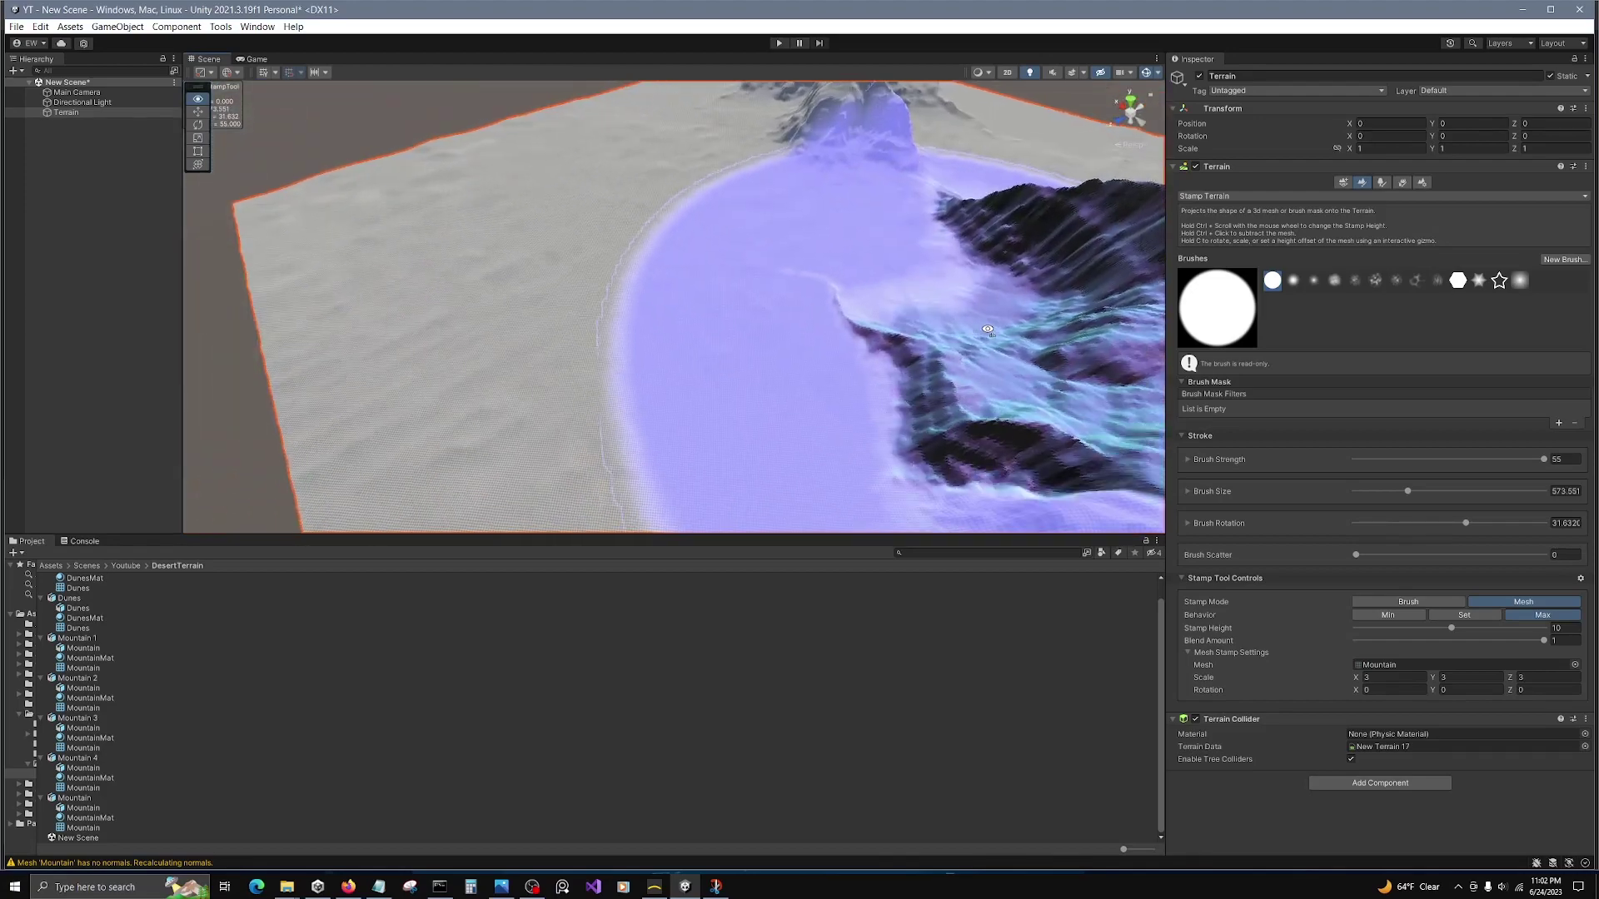
{"action": "scroll", "coordinate": [1129, 265], "scroll_direction": "down", "scroll_amount": 8}
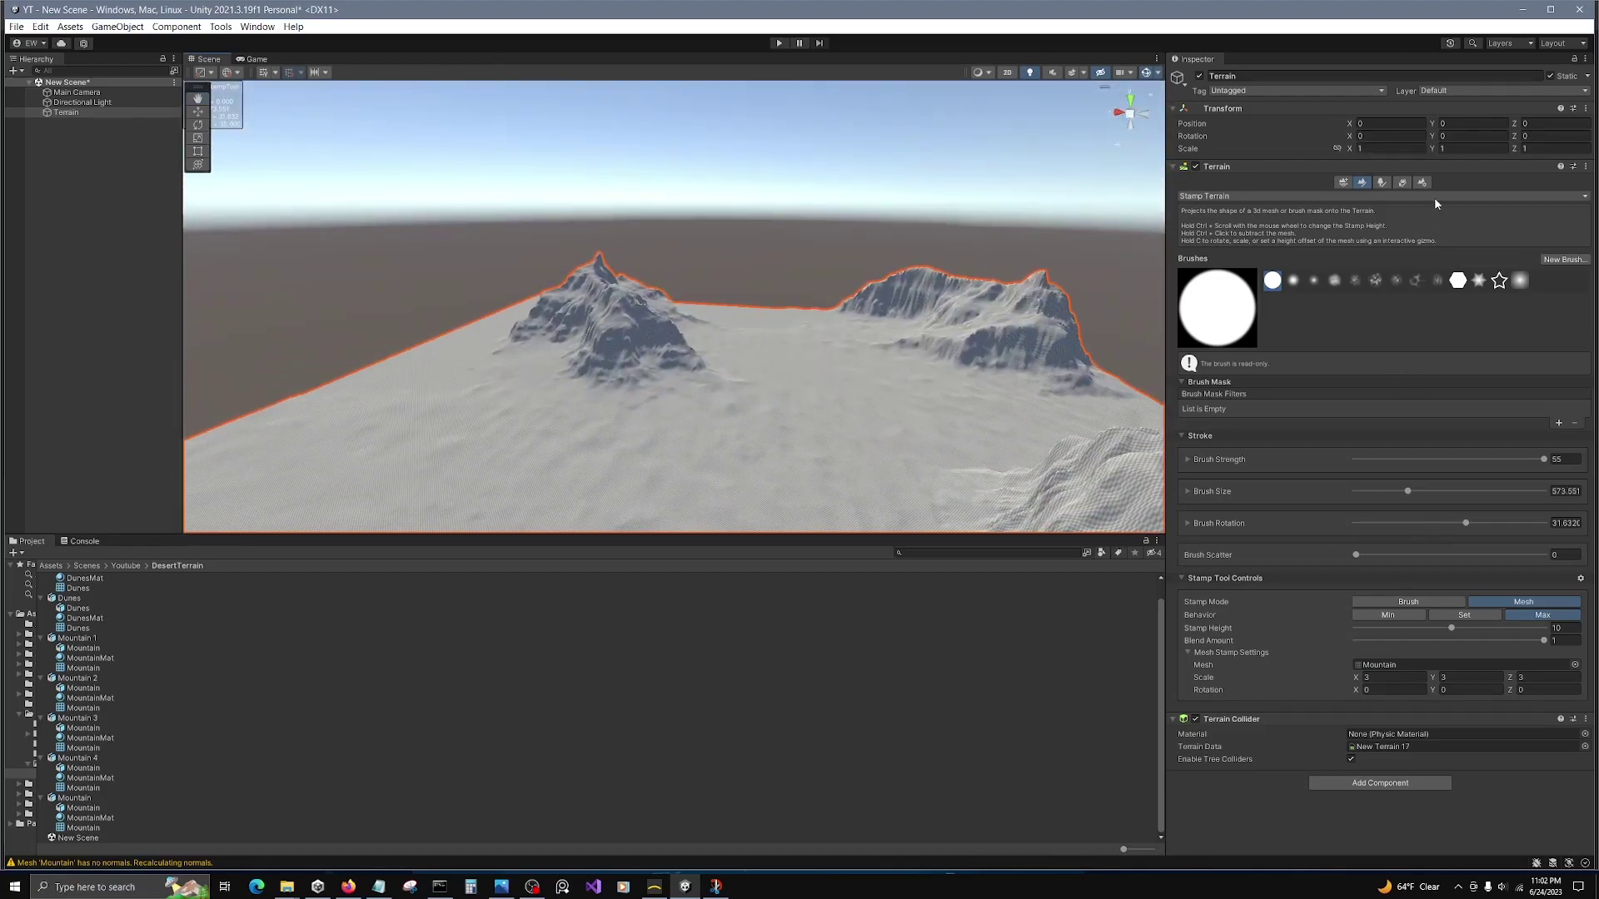
Step: Export the terrain's raw heightmap at 16-bit depth with Windows byte order, replacing terrain.raw in the desktop's Terrains folder
{"action": "left_click", "coordinate": [1419, 184]}
{"action": "scroll", "coordinate": [1368, 696], "scroll_direction": "down", "scroll_amount": 3}
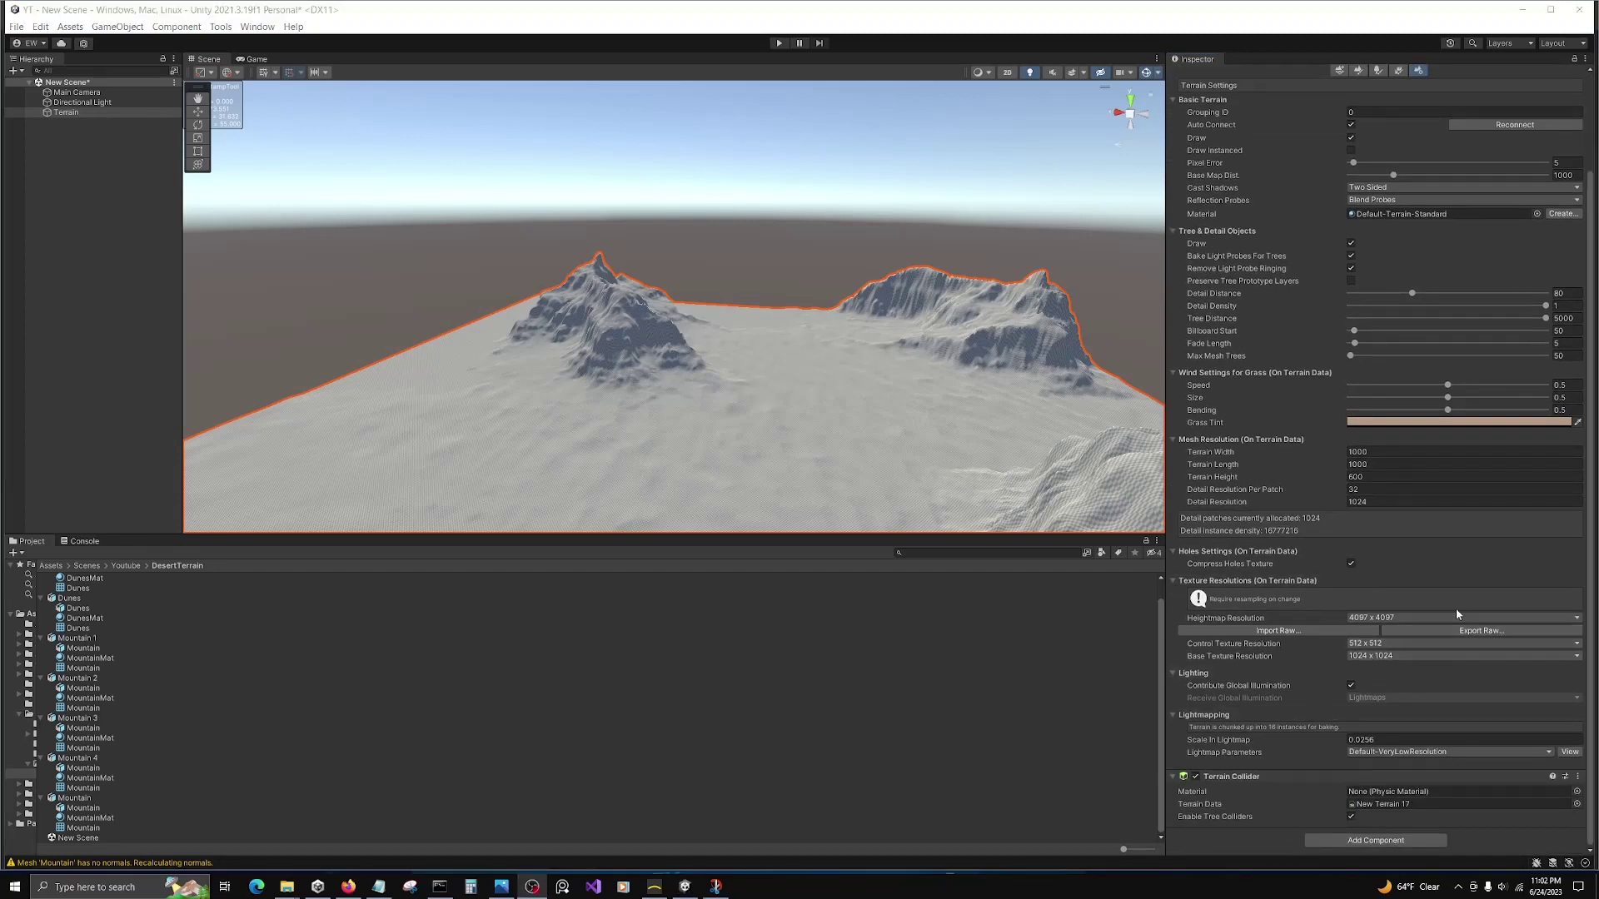
{"action": "left_click", "coordinate": [1442, 581]}
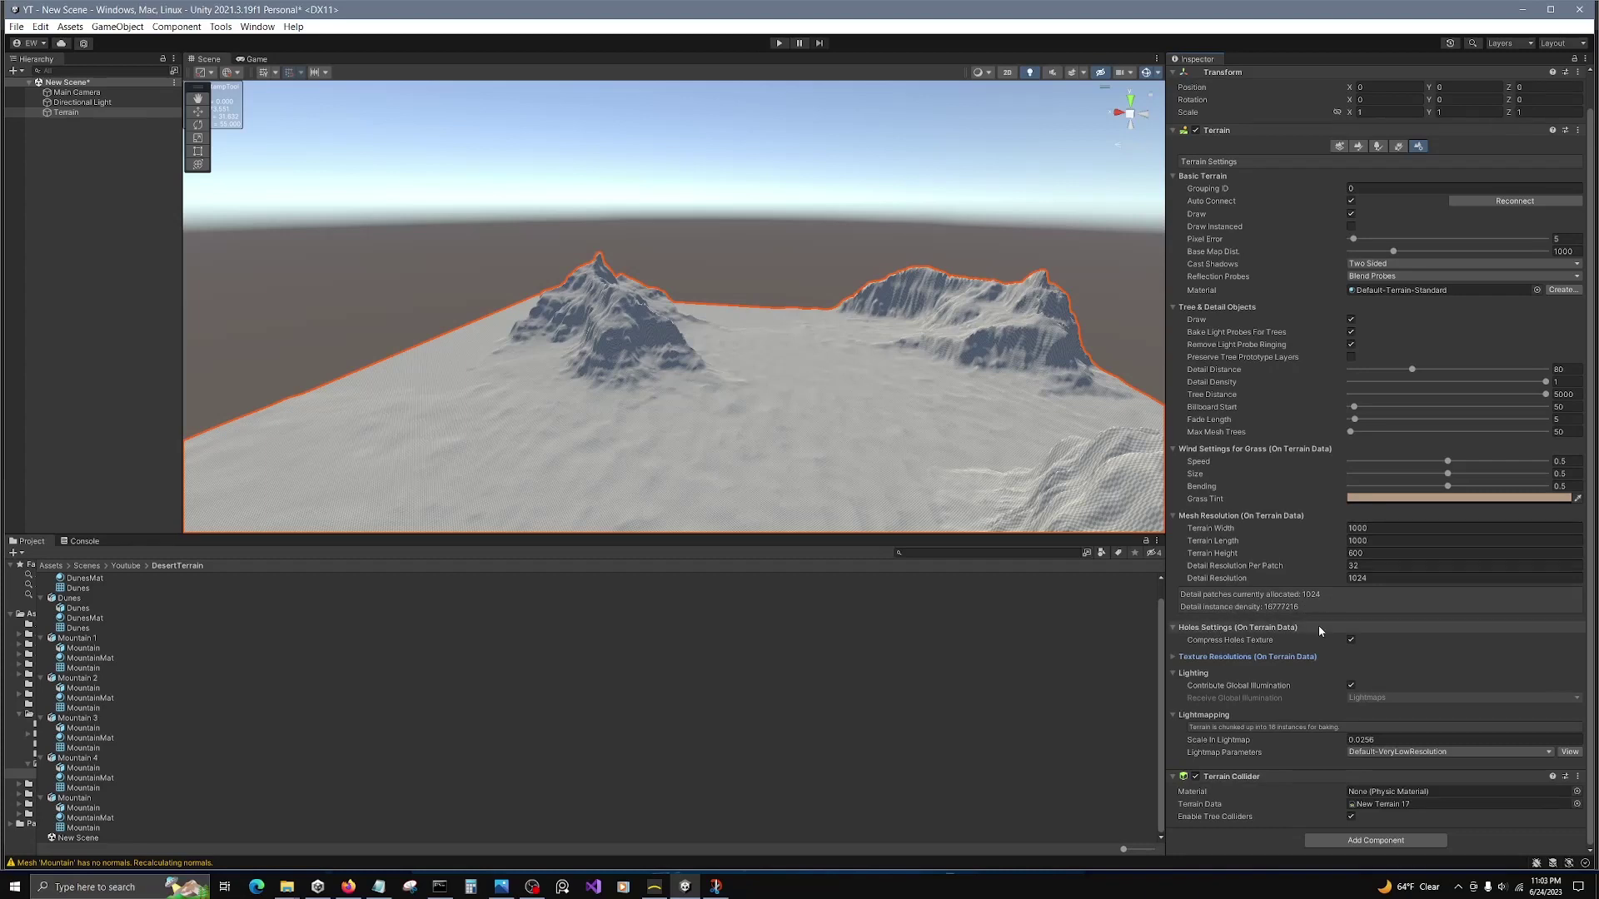
{"action": "left_click", "coordinate": [1174, 656]}
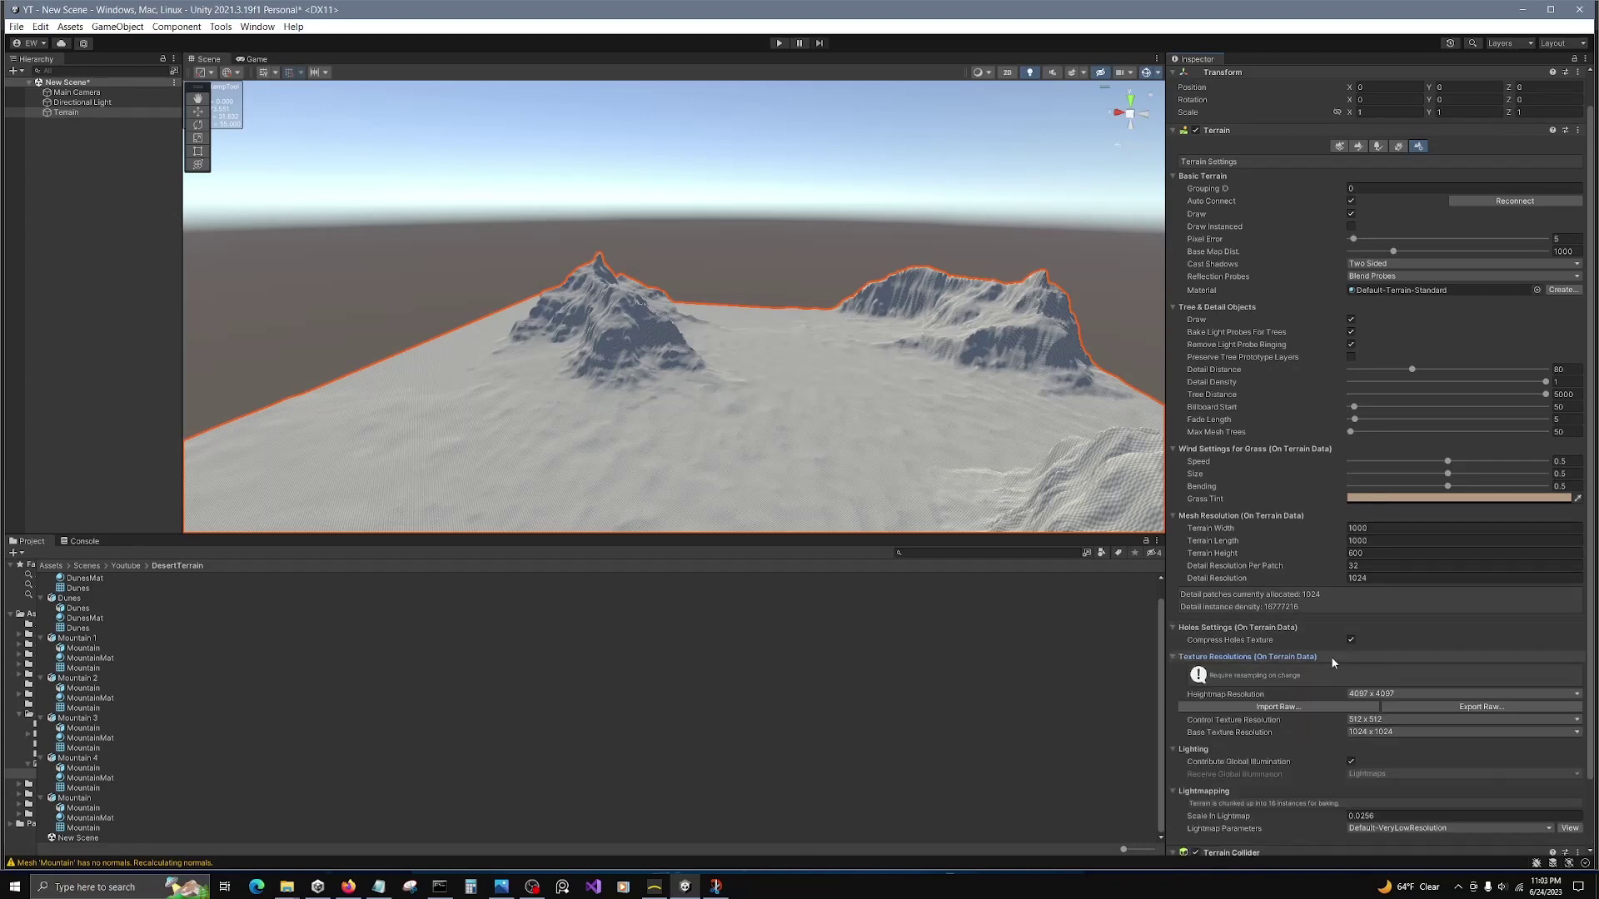
{"action": "left_click", "coordinate": [1459, 708]}
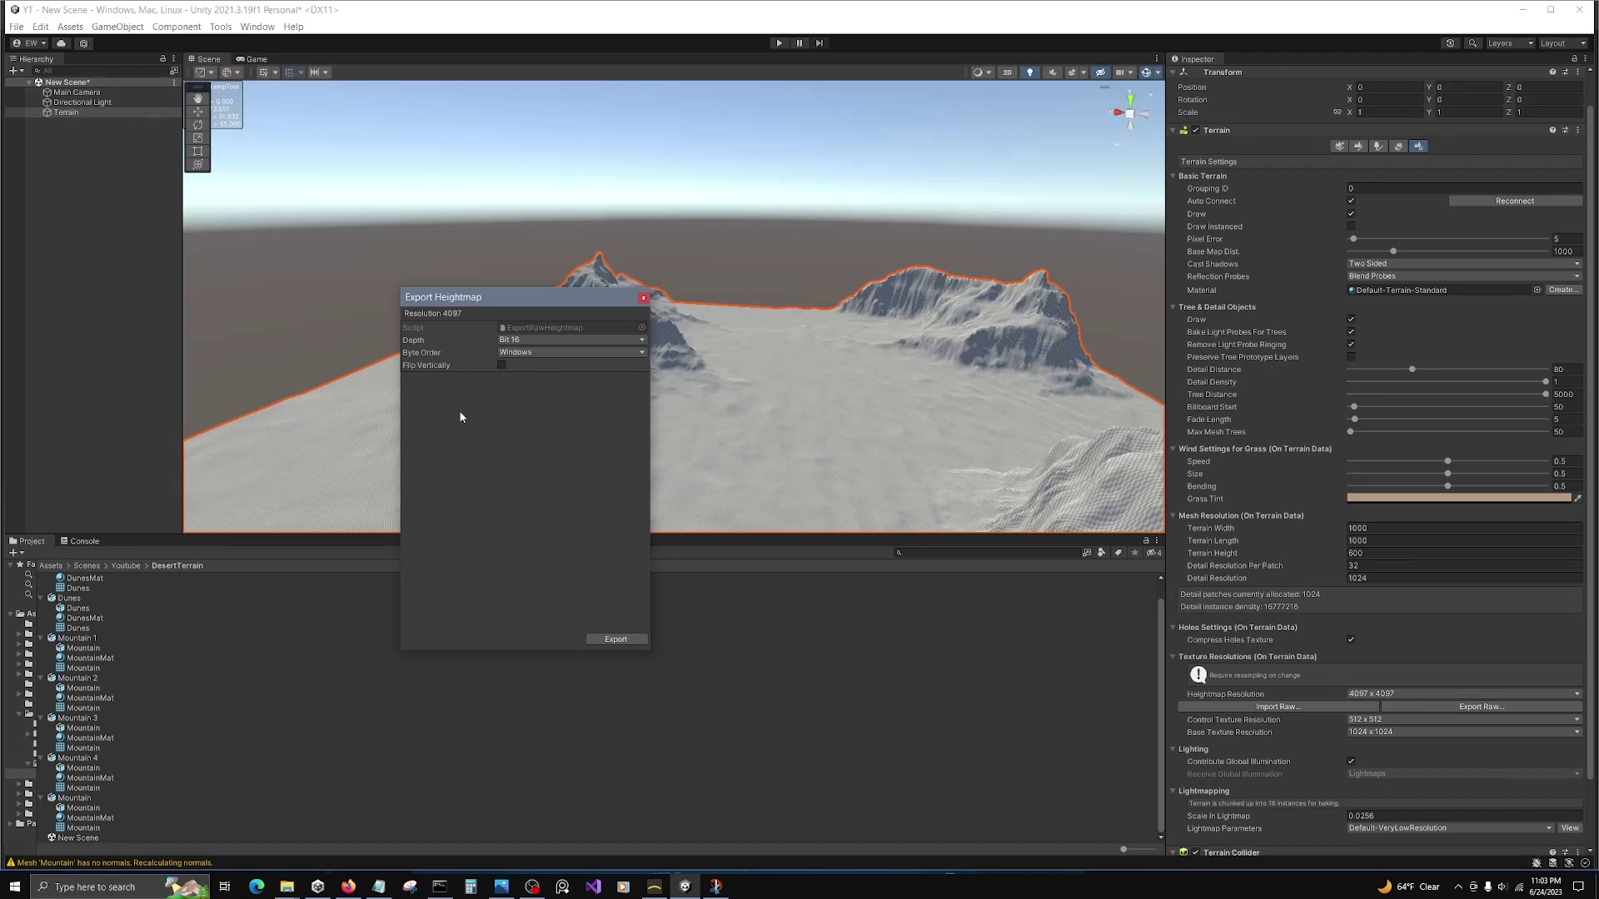
{"action": "left_click", "coordinate": [617, 639]}
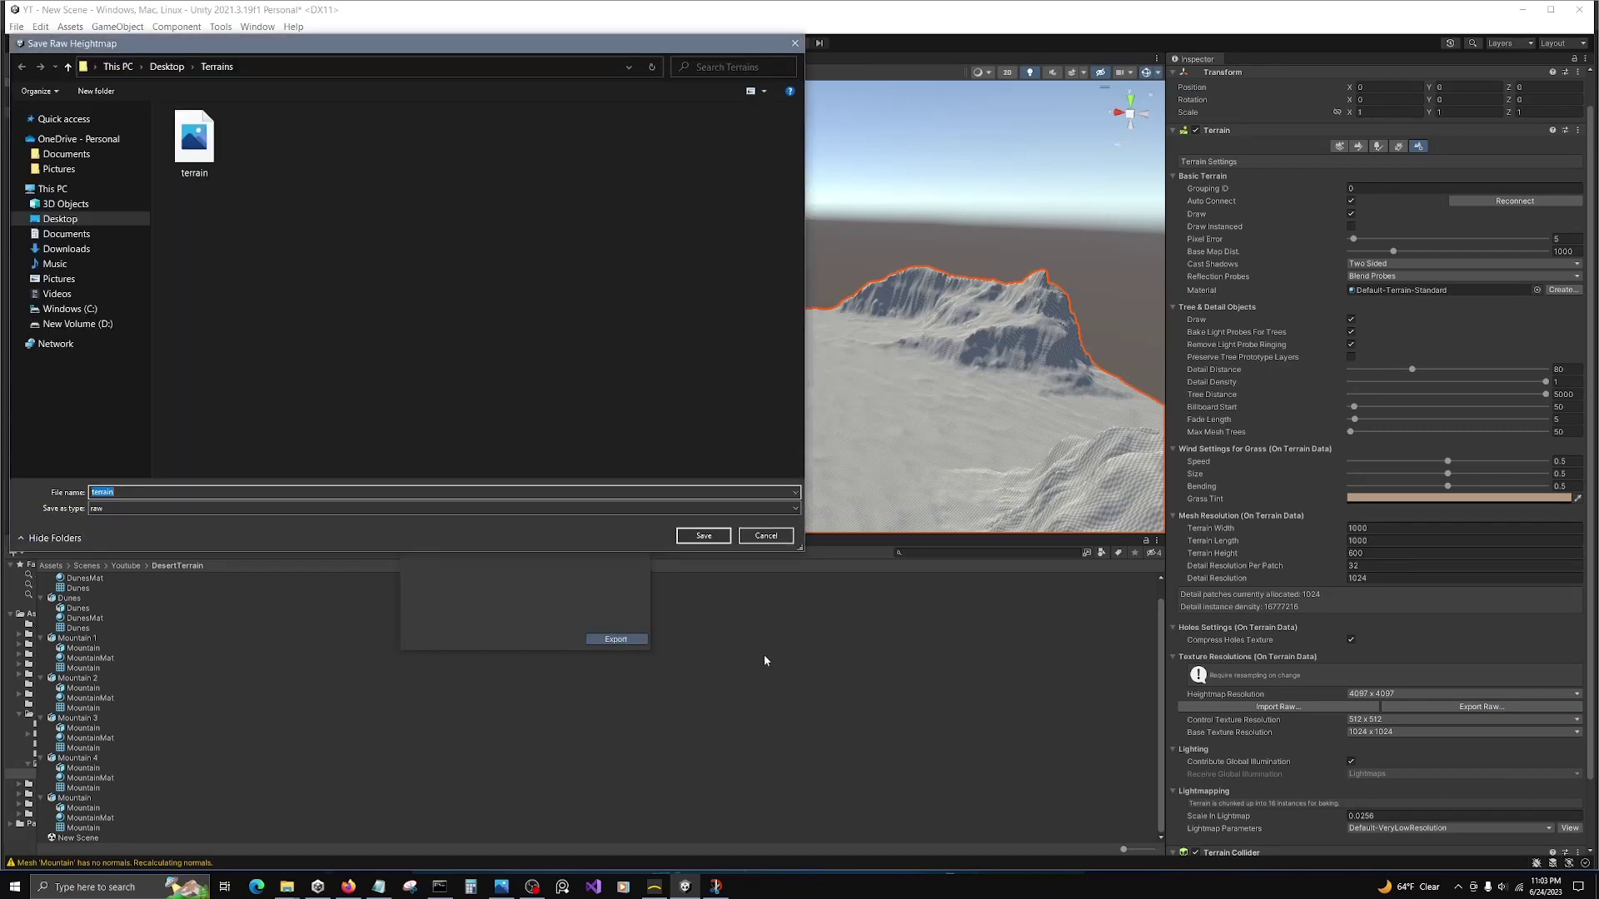
{"action": "left_click", "coordinate": [701, 537]}
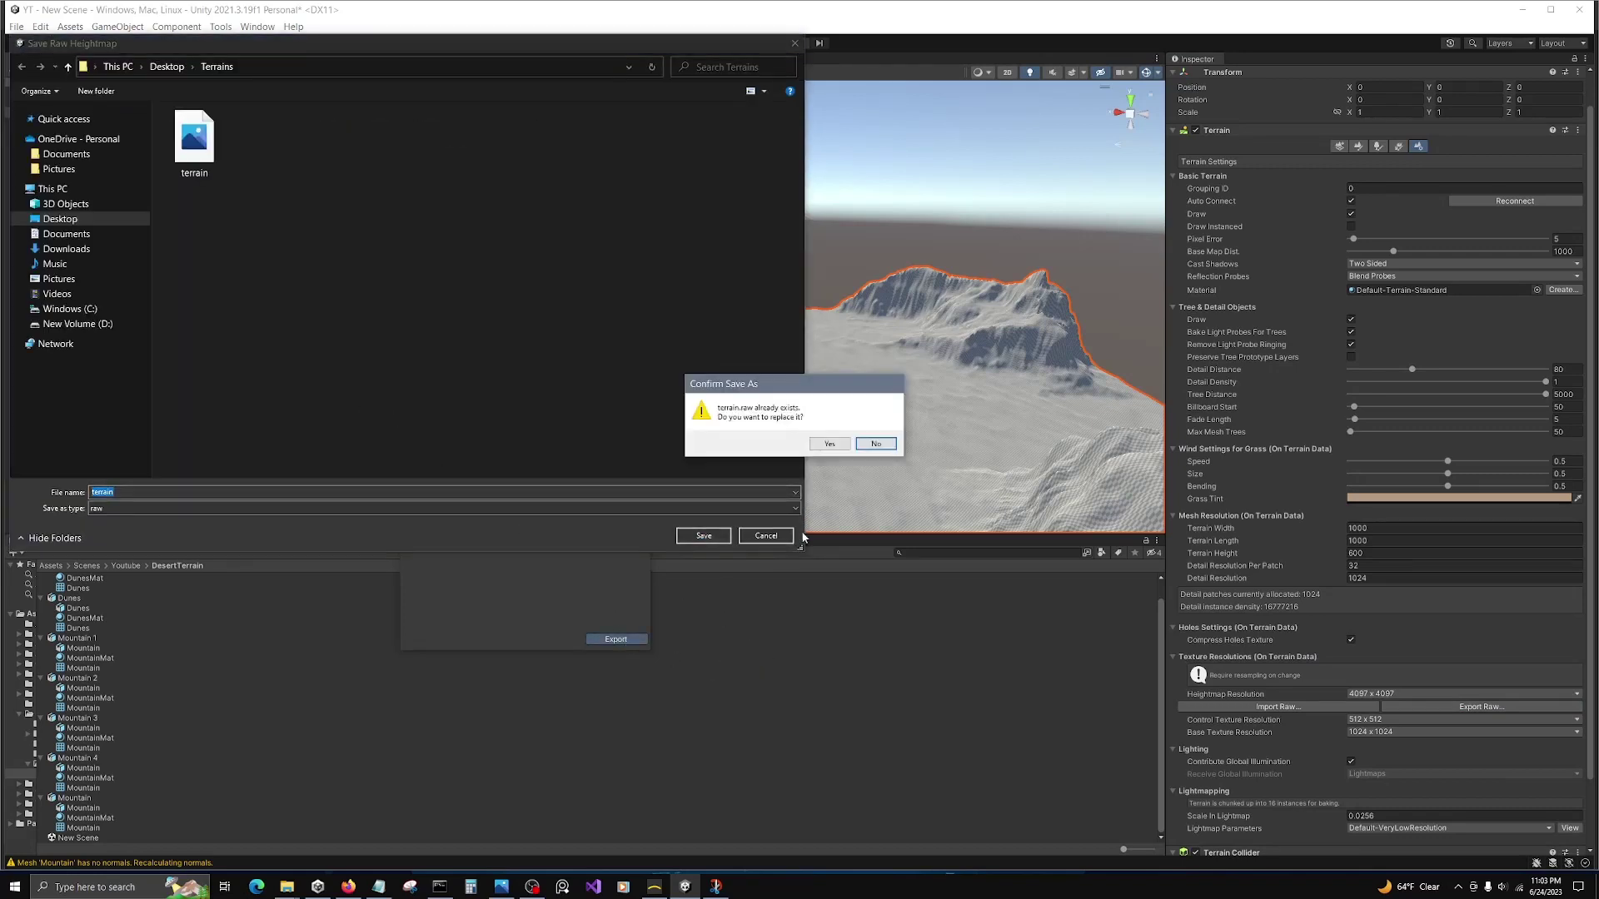
{"action": "left_click", "coordinate": [830, 444]}
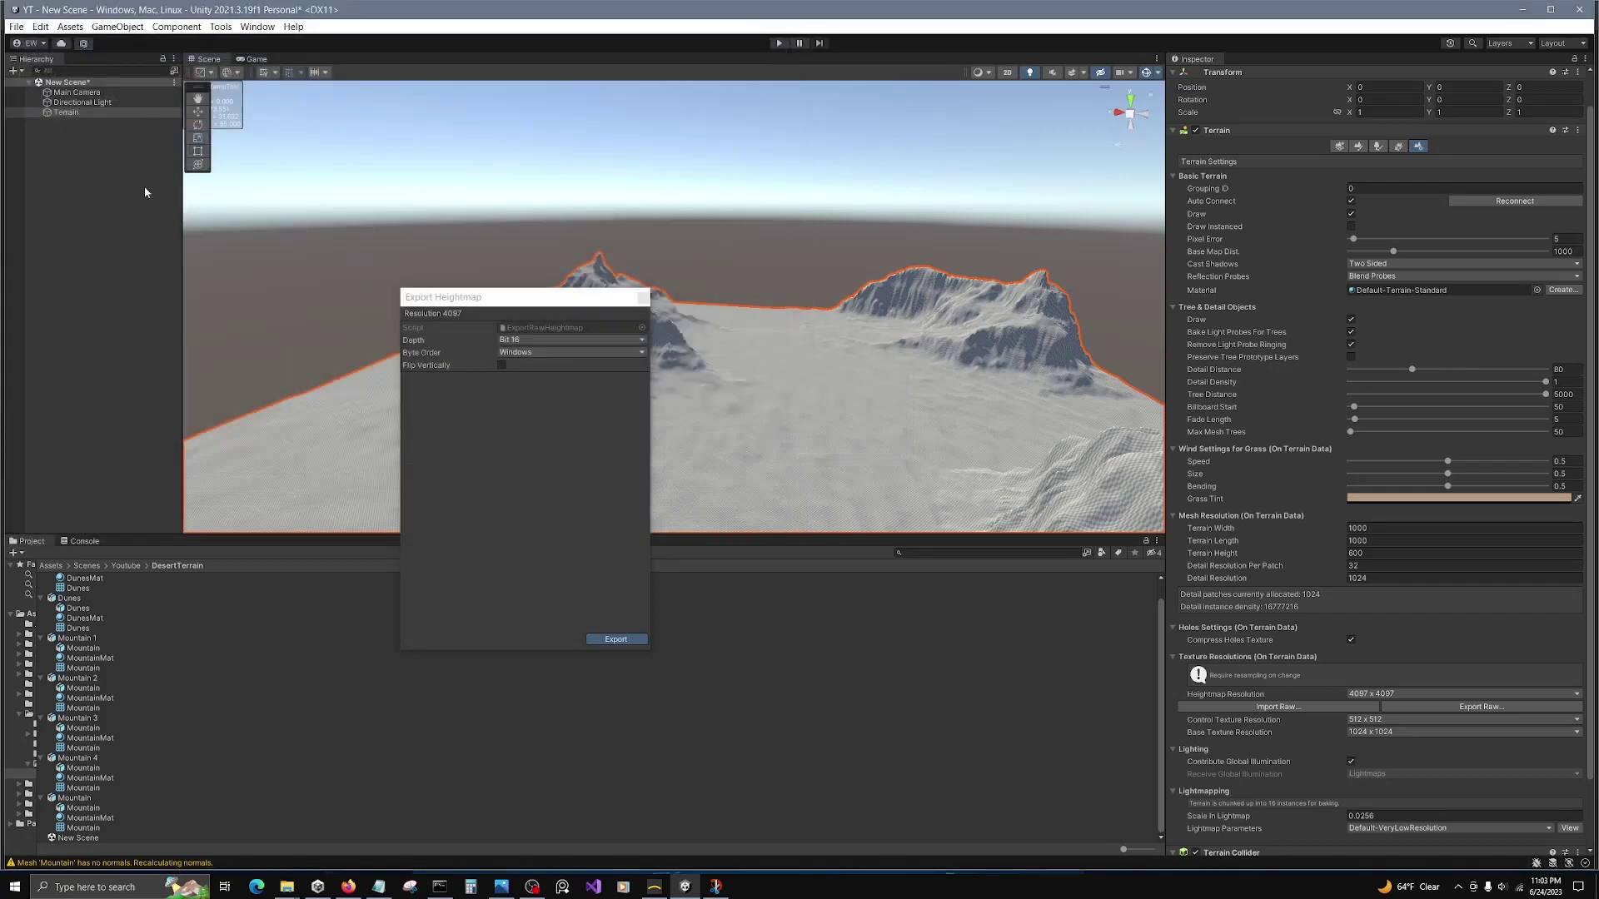
Step: Switch to Gaea and add a File node in the empty graph area above the Mountain node
{"action": "left_click", "coordinate": [654, 886]}
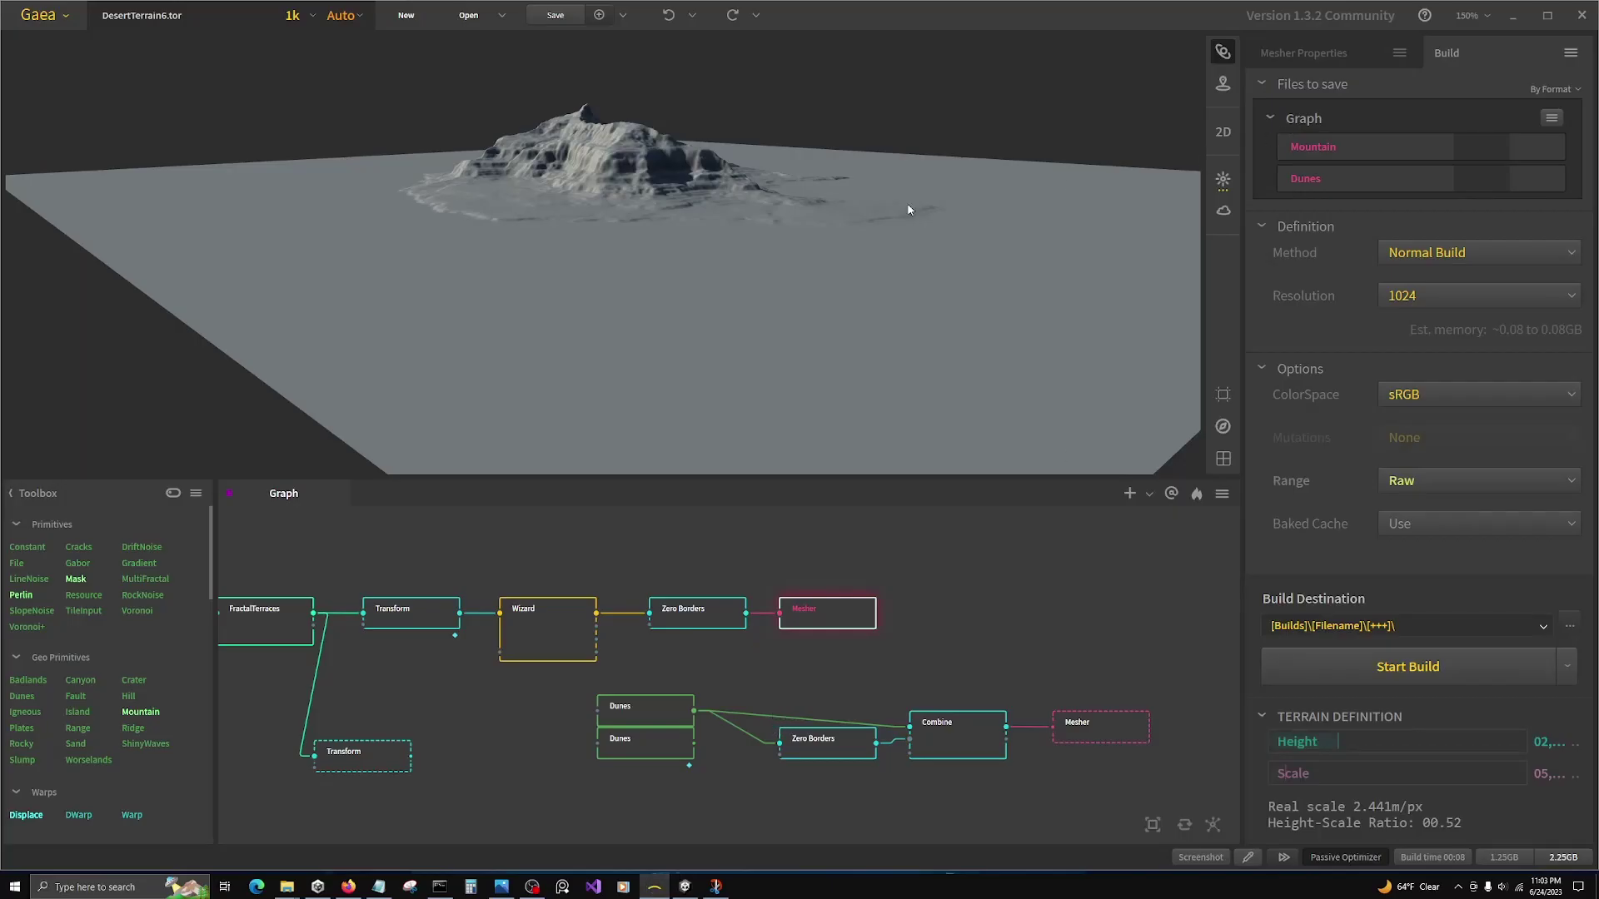
{"action": "scroll", "coordinate": [700, 633], "scroll_direction": "down", "scroll_amount": 3}
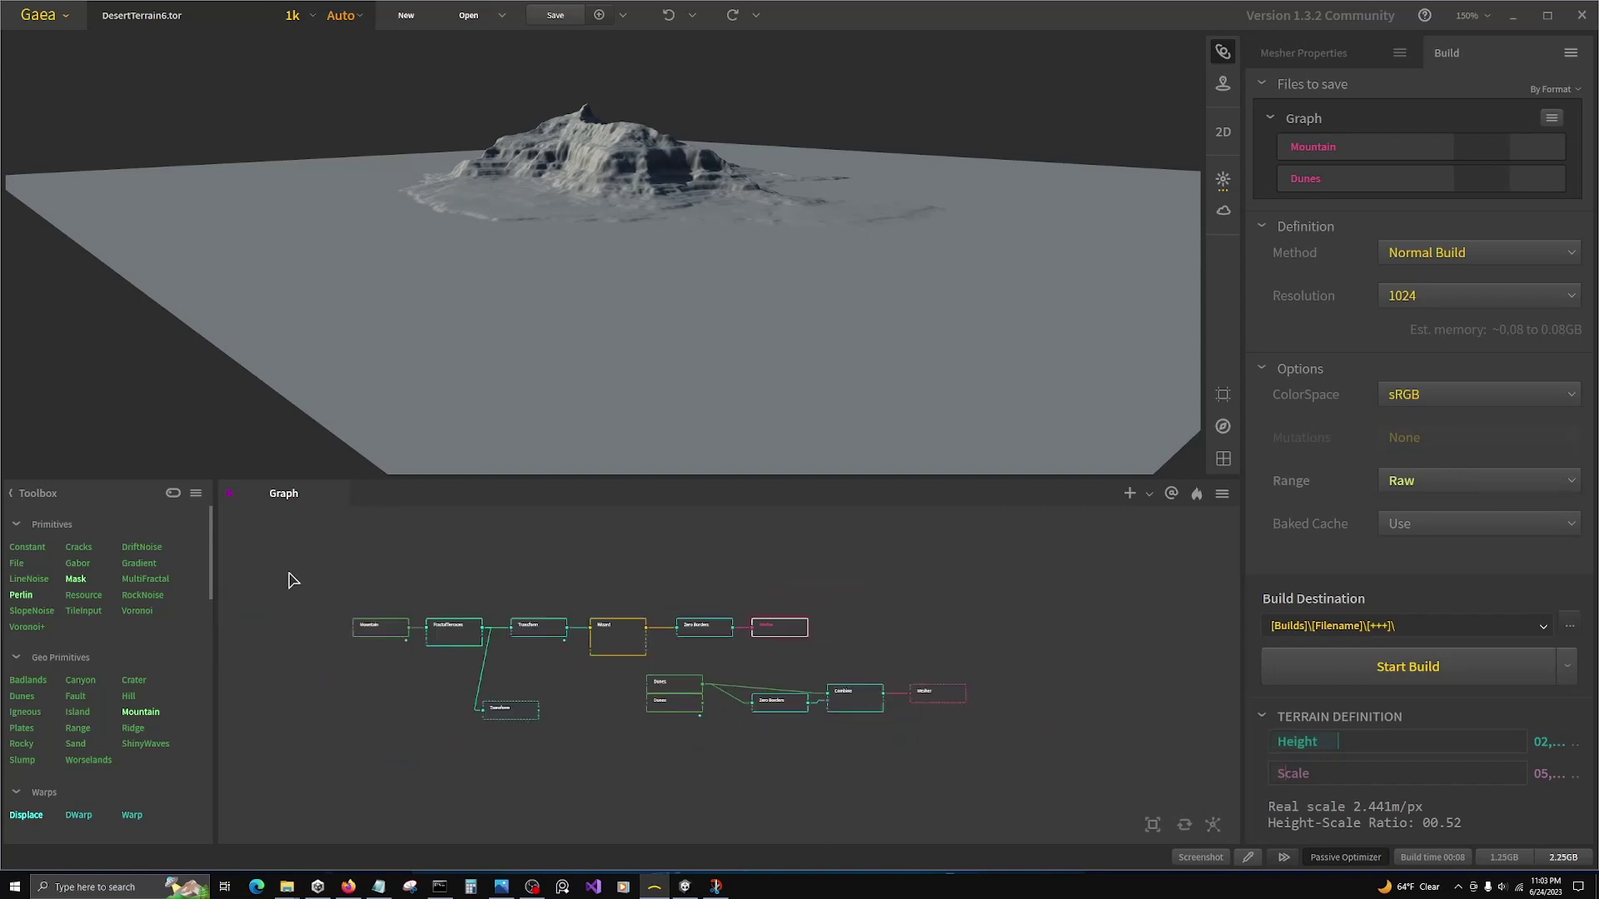
{"action": "scroll", "coordinate": [299, 585], "scroll_direction": "up", "scroll_amount": 3}
{"action": "right_click", "coordinate": [356, 573]}
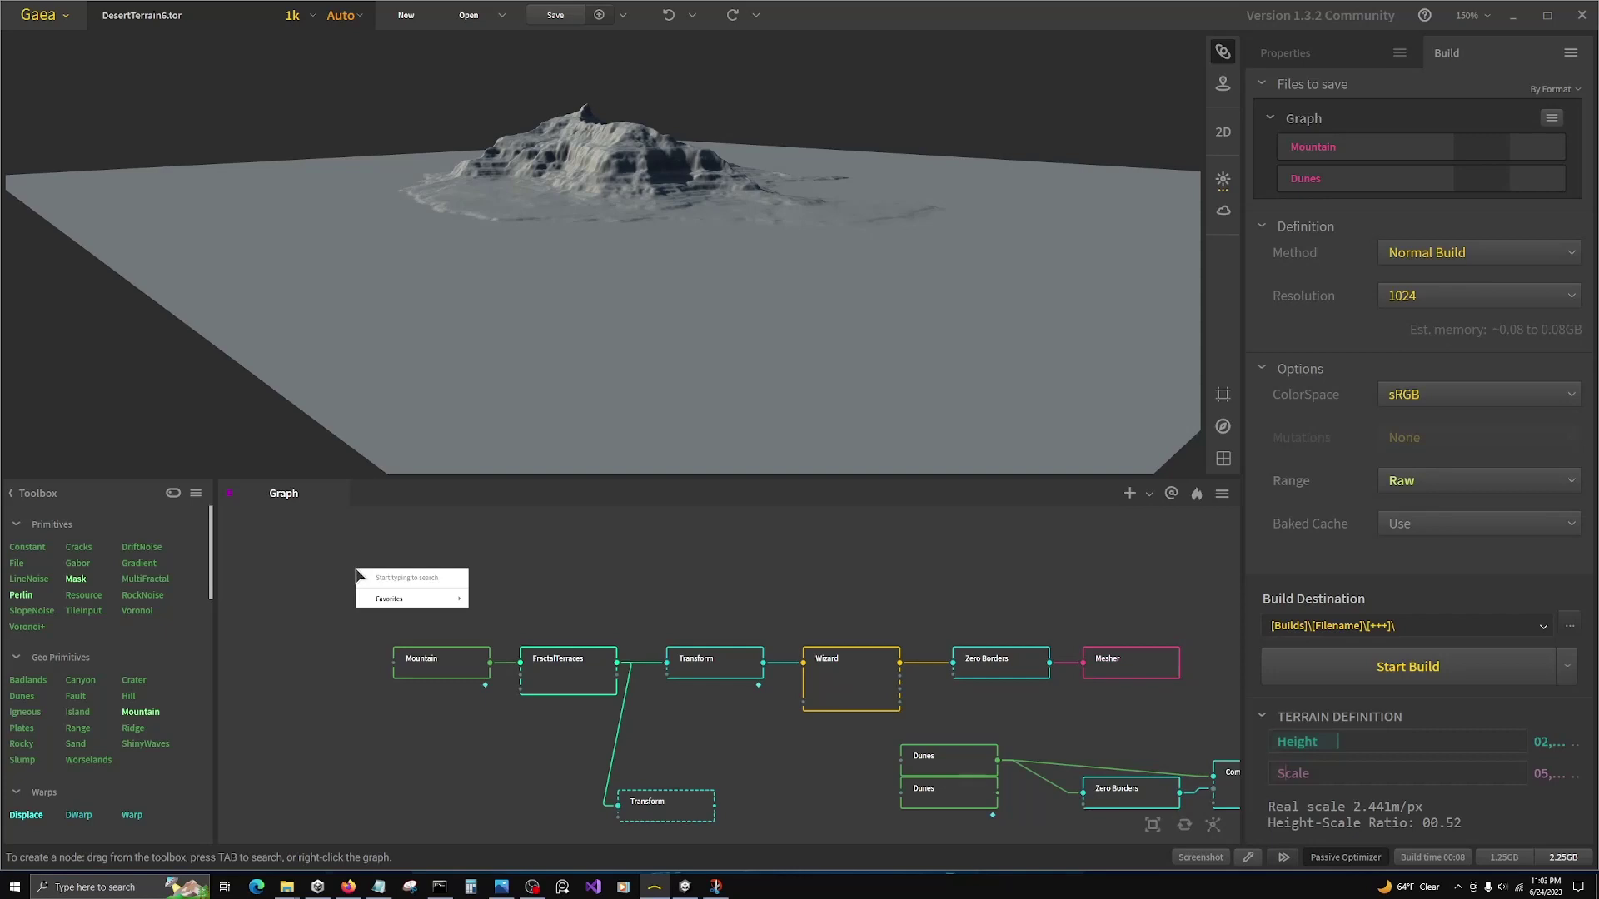
{"action": "type", "text": "file"}
{"action": "left_click", "coordinate": [418, 593]}
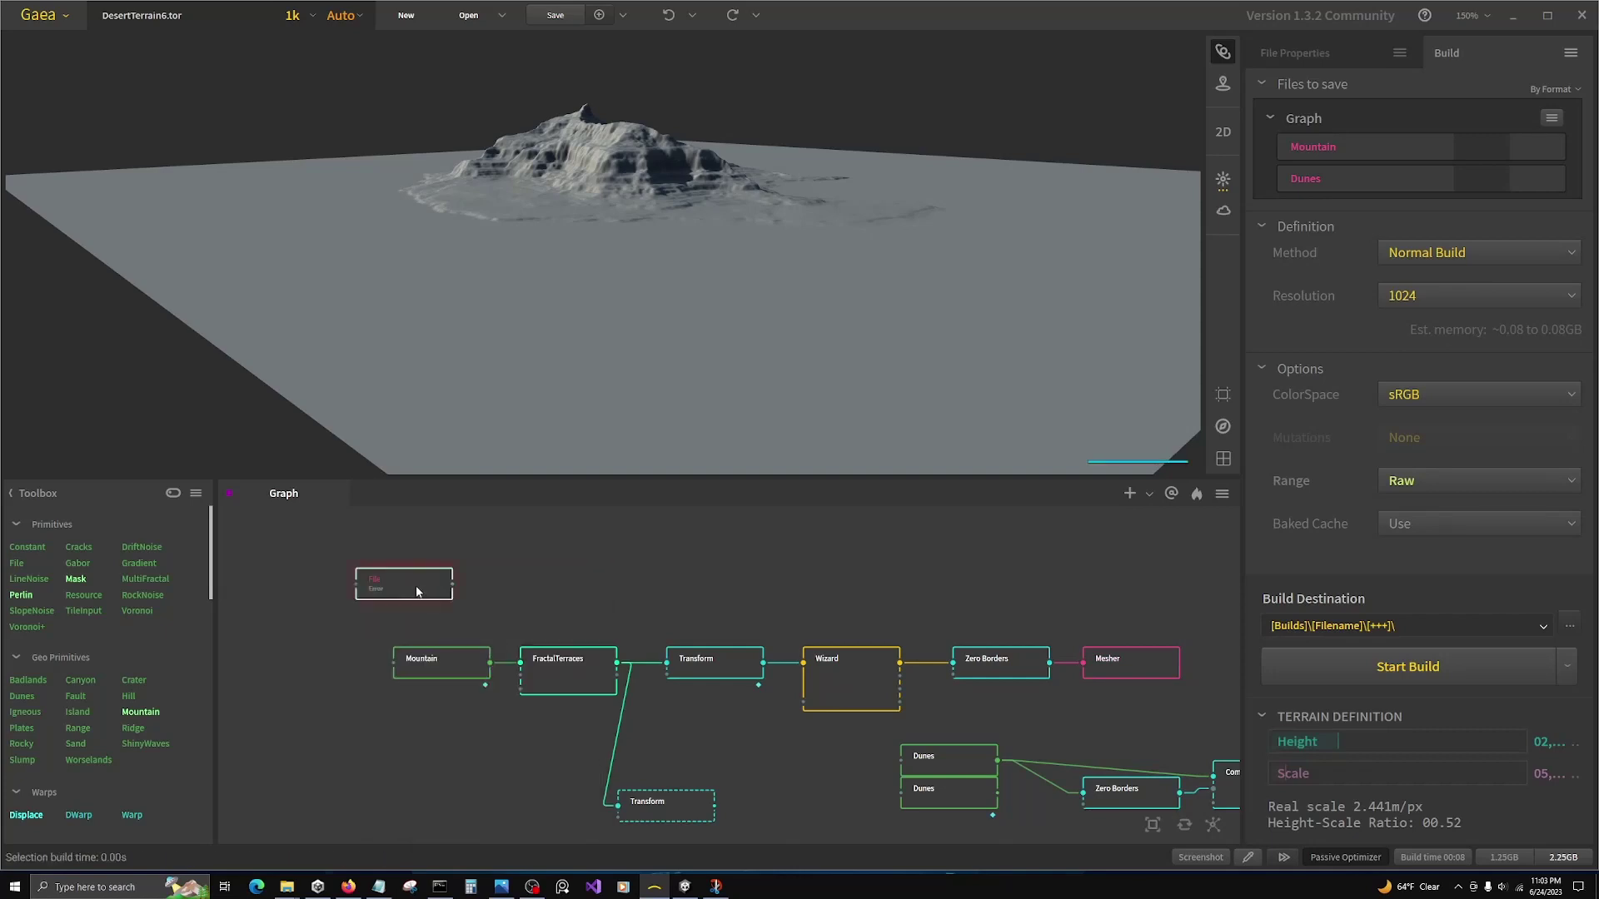
Step: Load terrain.raw from the desktop's Terrains folder into the File node, keeping the Raw scale
{"action": "left_click", "coordinate": [1307, 53]}
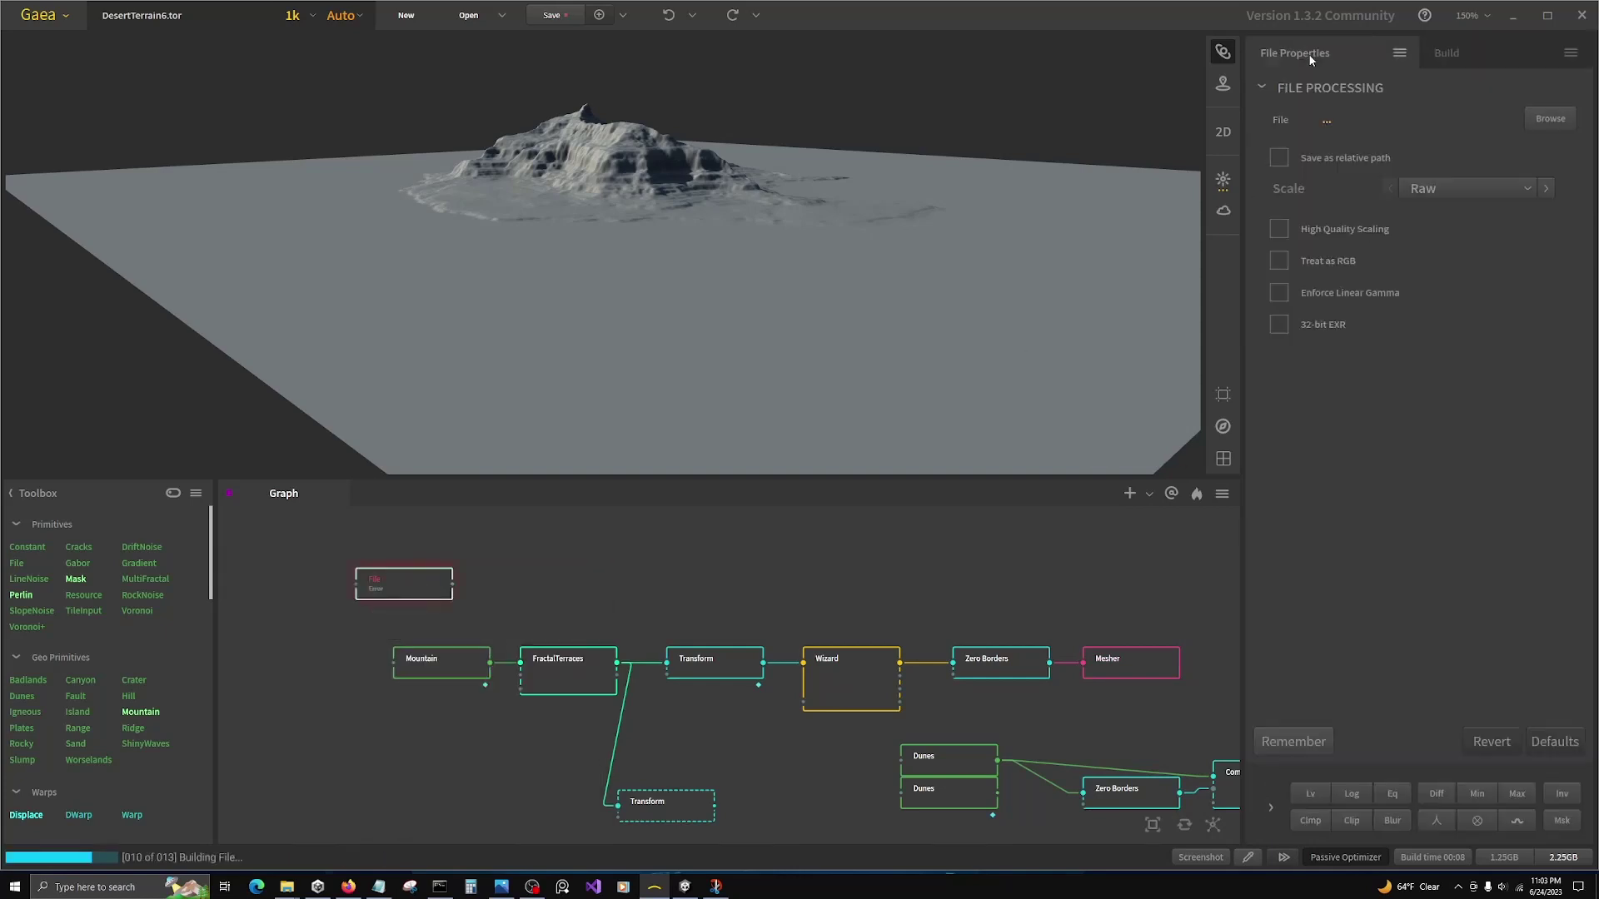
{"action": "left_click", "coordinate": [1448, 187]}
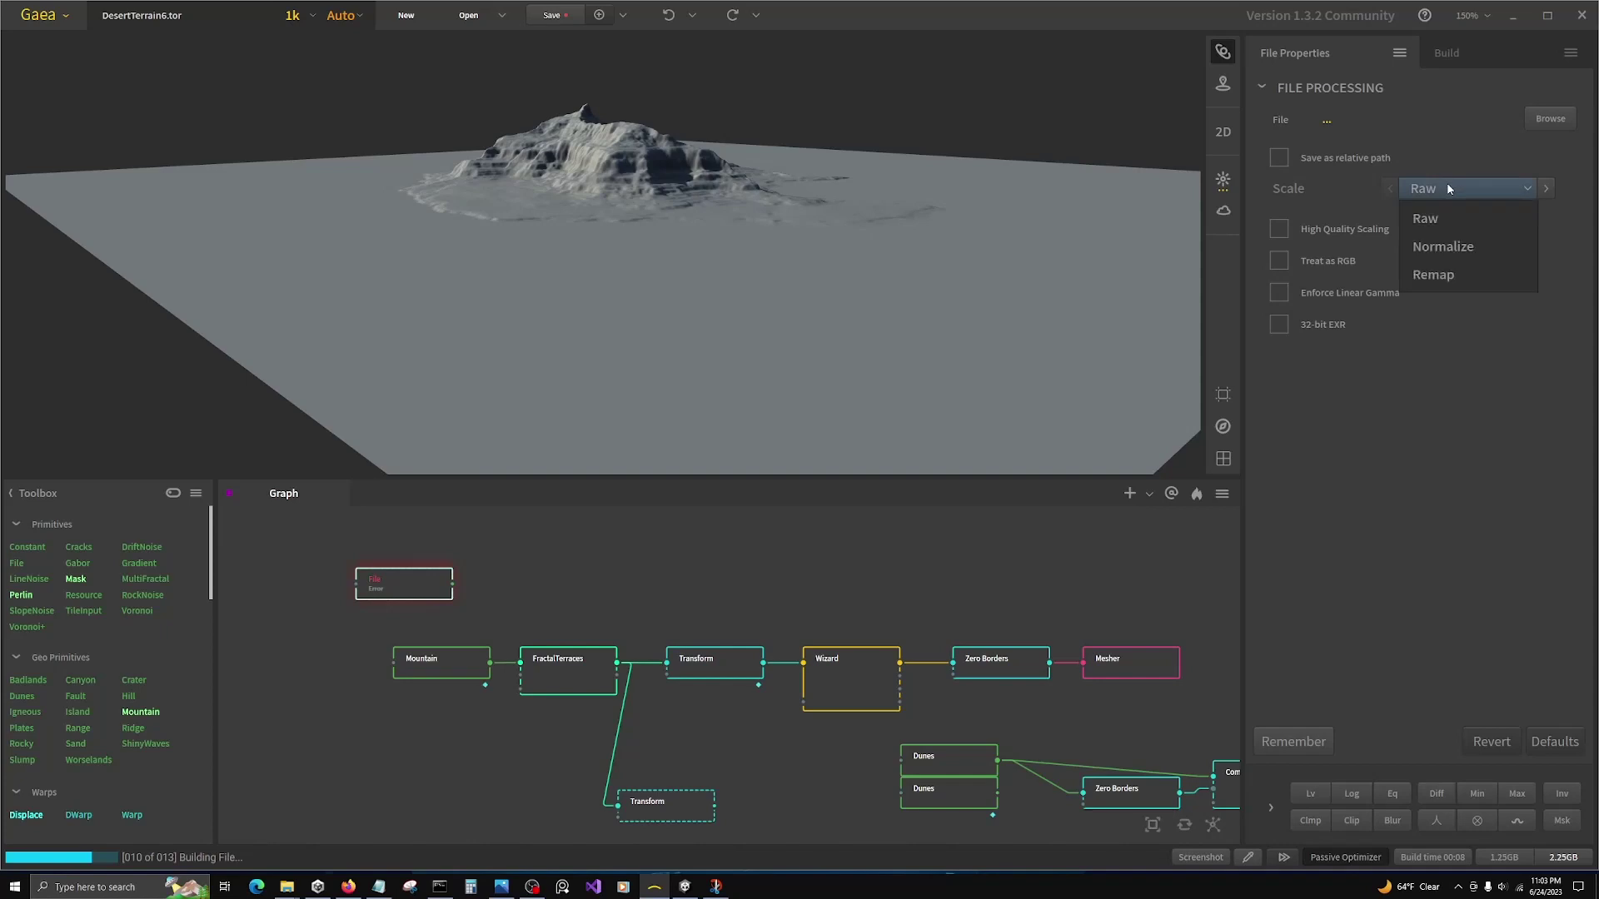
{"action": "left_click", "coordinate": [1538, 124]}
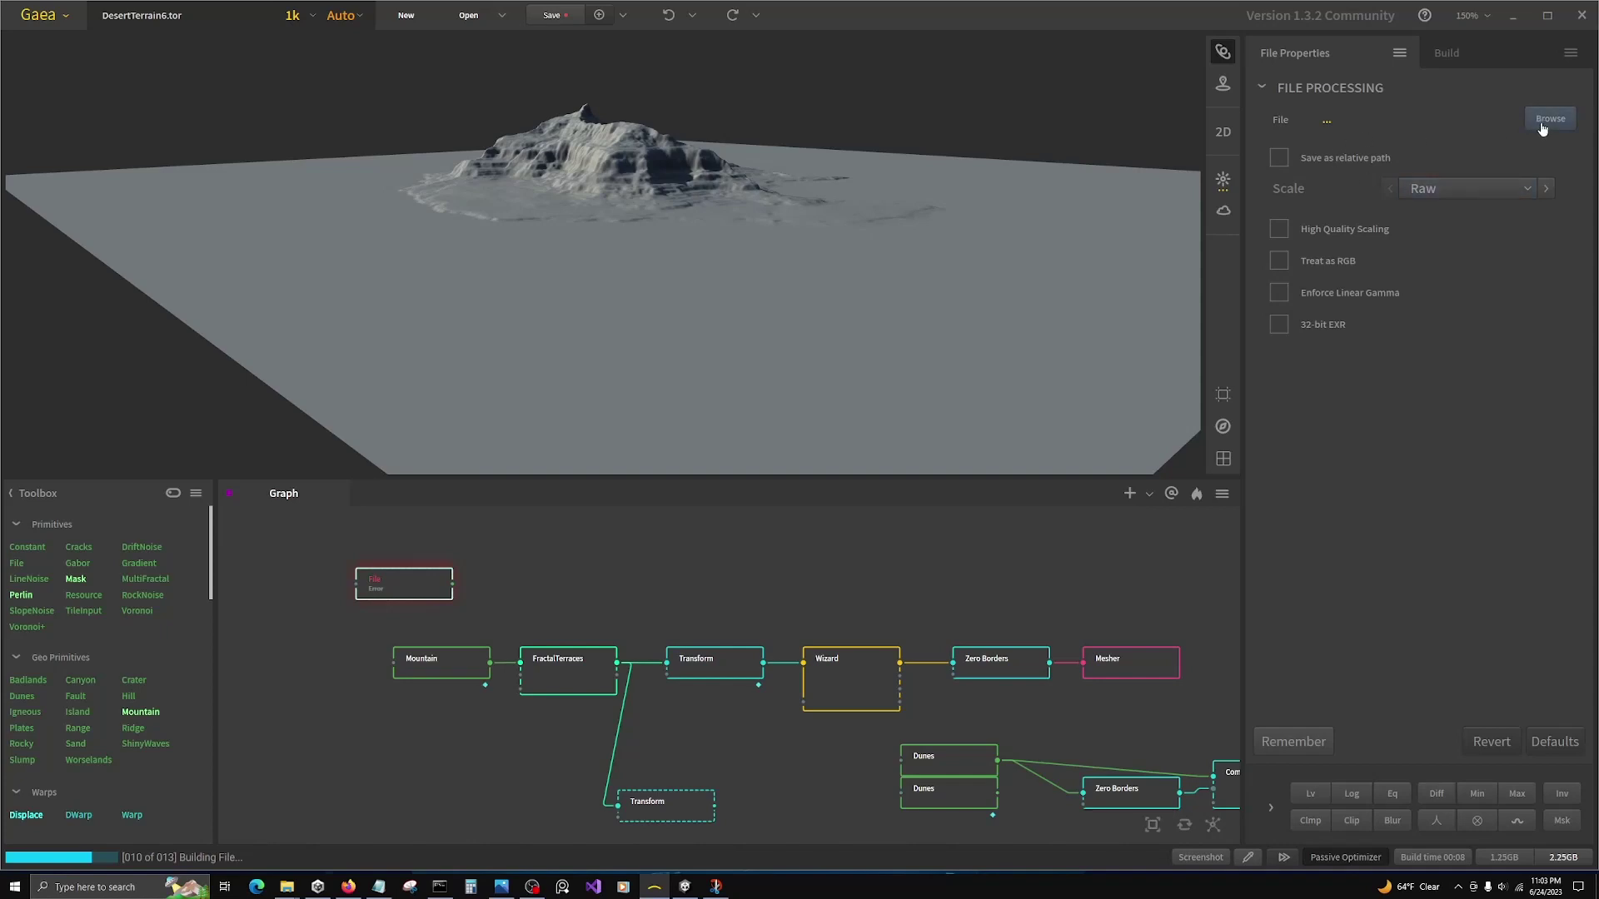
{"action": "left_click", "coordinate": [1549, 119]}
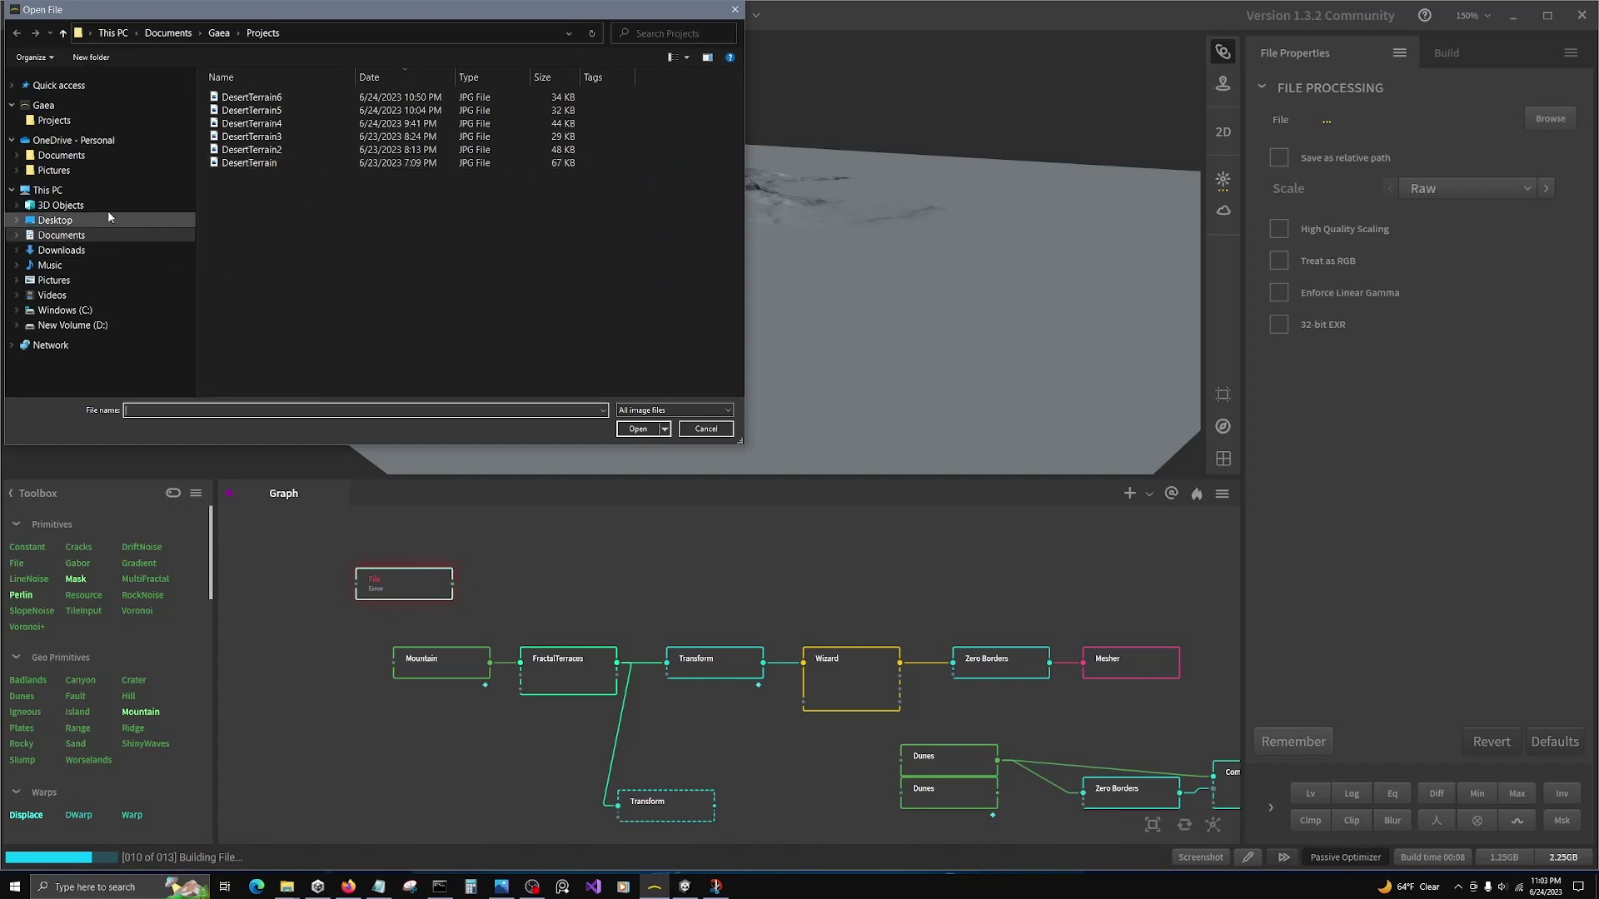
{"action": "left_click", "coordinate": [15, 222]}
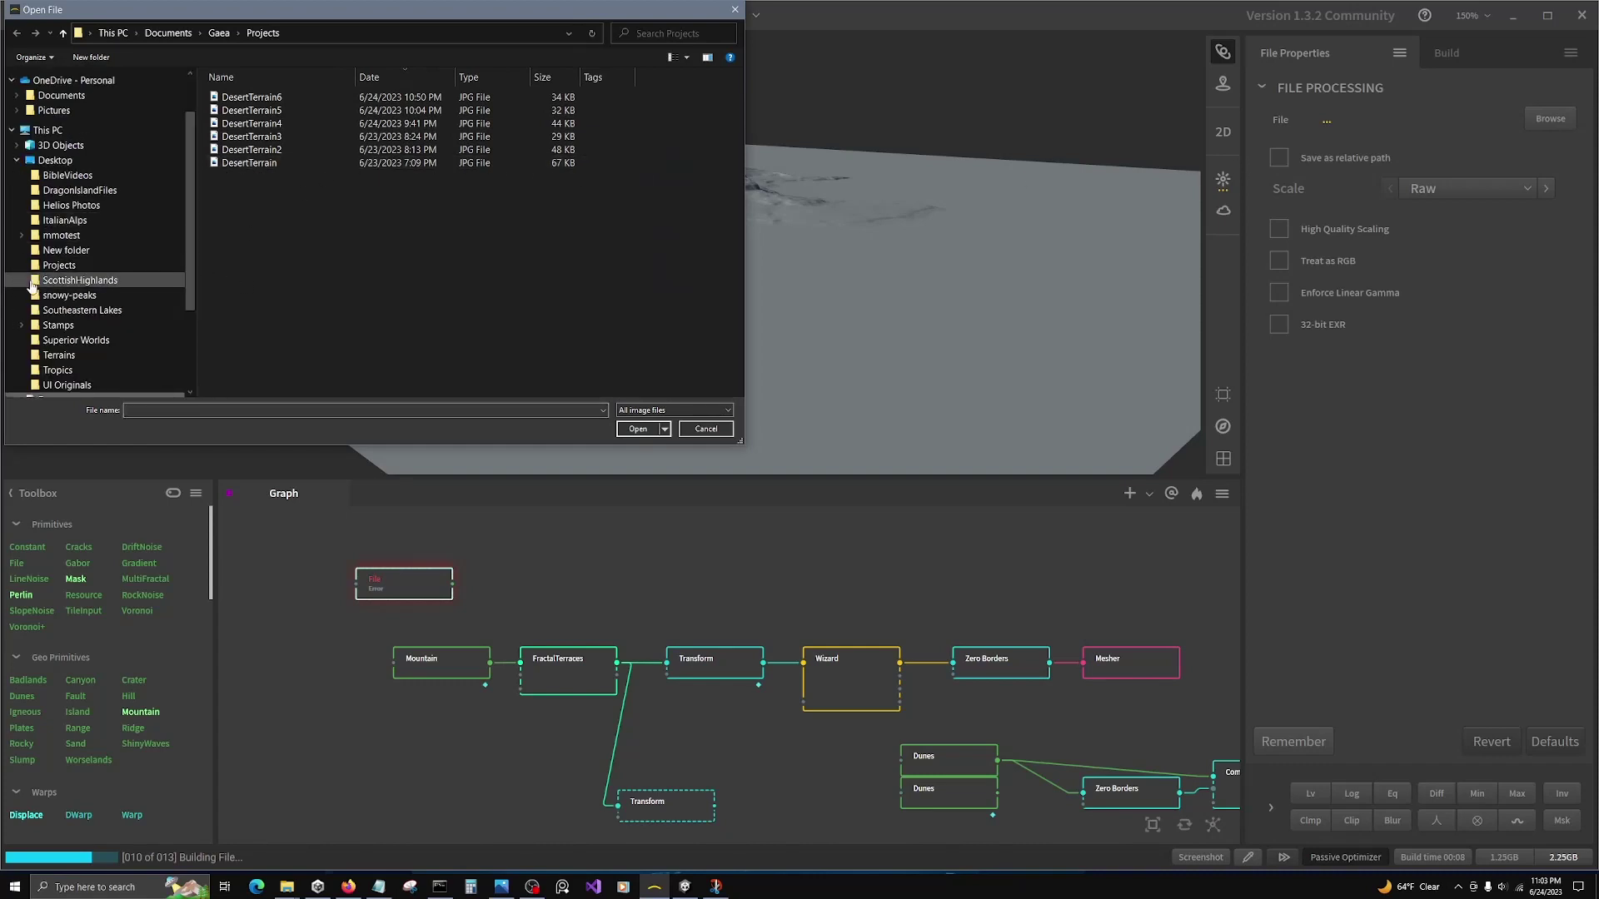
{"action": "left_click", "coordinate": [59, 354]}
{"action": "double_click", "coordinate": [239, 106]}
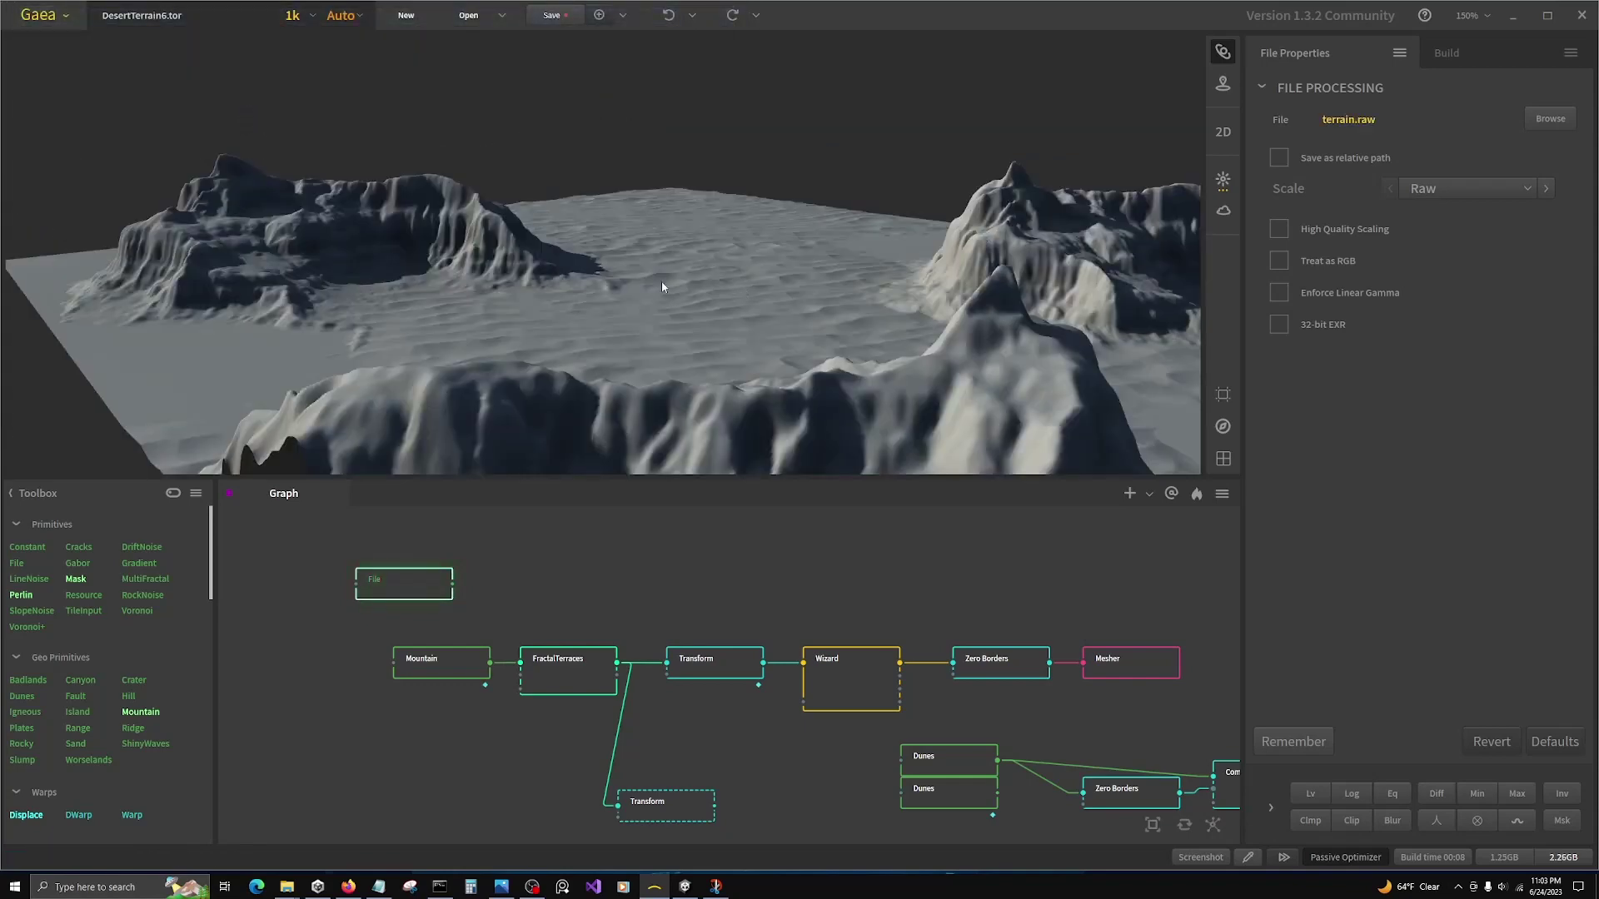
Step: Inspect the imported terrain and add a Texture node connected to the File node's output
{"action": "left_click_drag", "start_coordinate": [662, 285], "coordinate": [768, 239]}
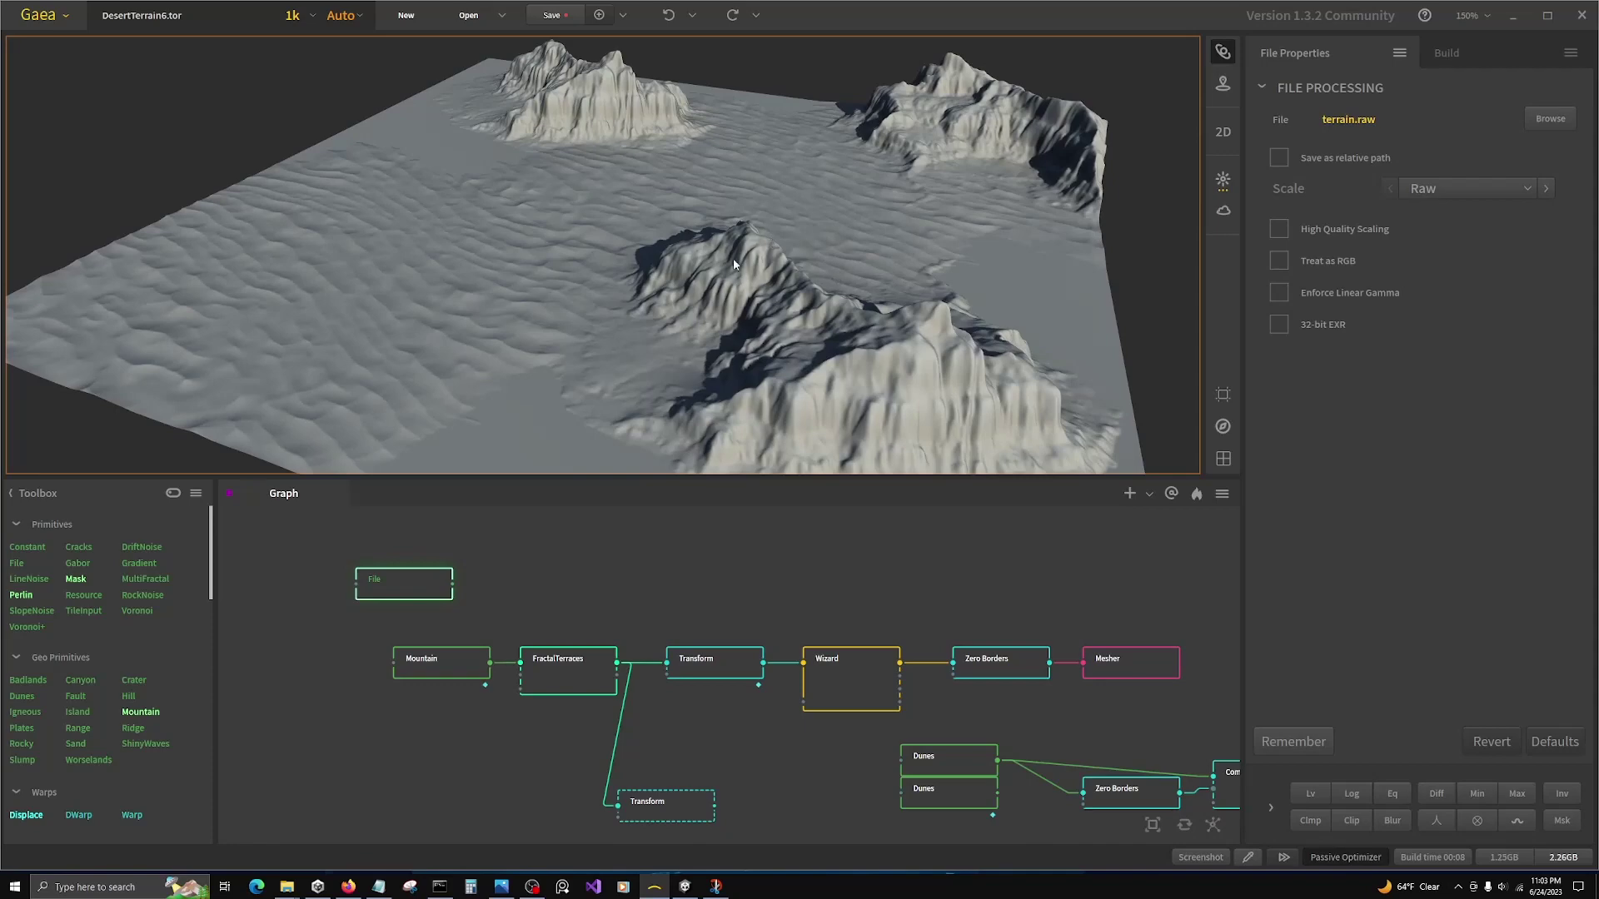
{"action": "left_click_drag", "start_coordinate": [730, 337], "coordinate": [790, 87]}
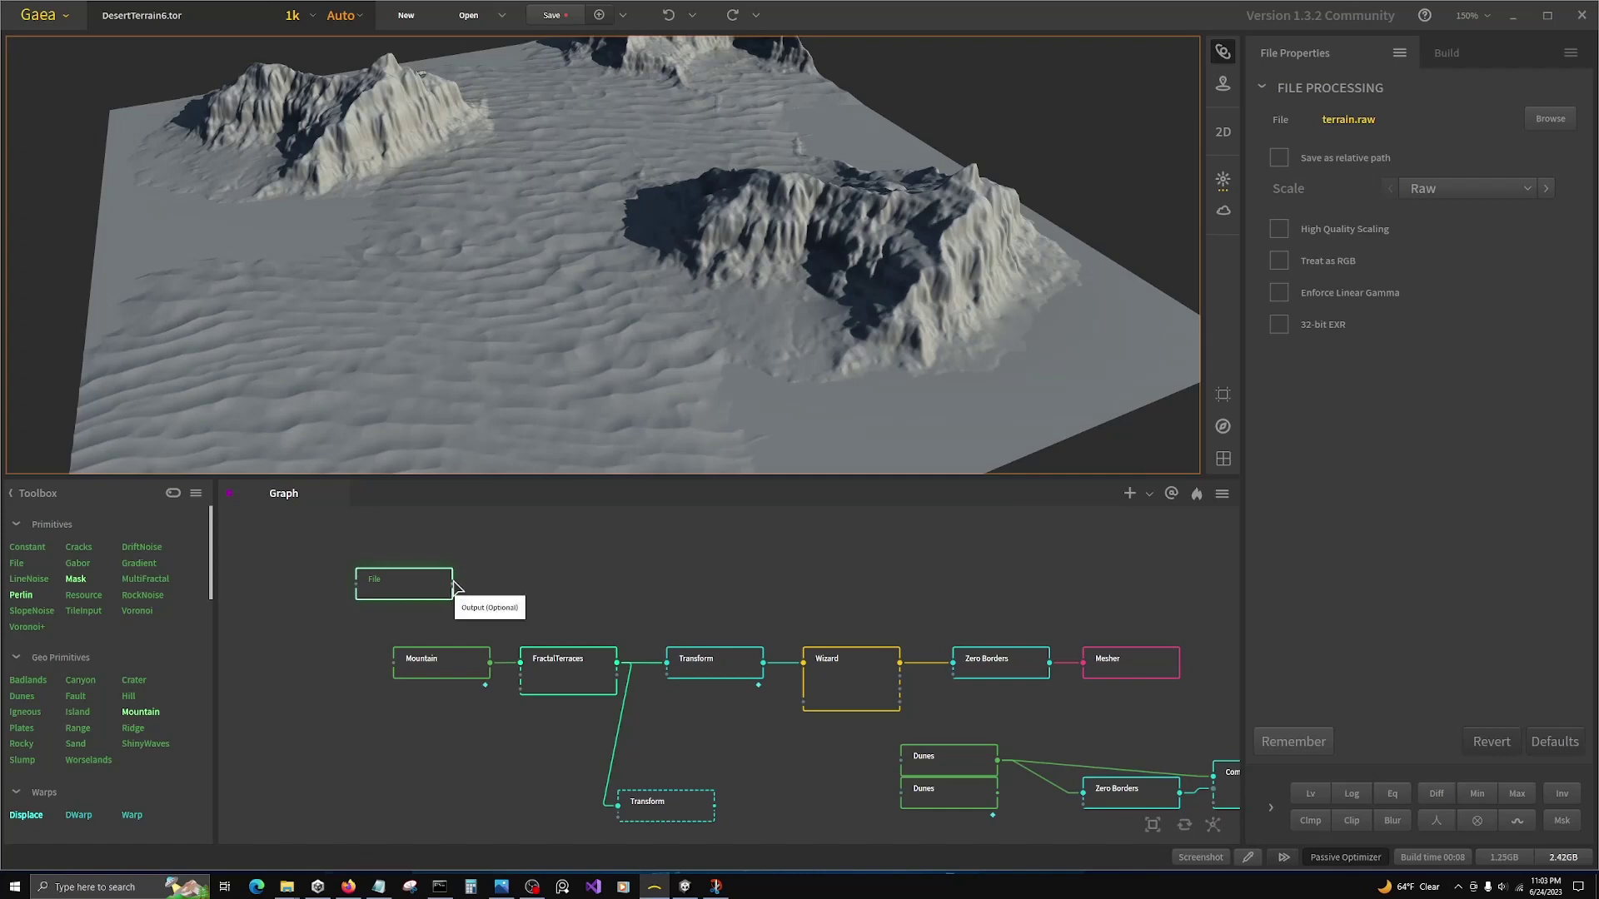
{"action": "left_click_drag", "start_coordinate": [456, 588], "coordinate": [644, 600]}
{"action": "key", "text": "Escape"}
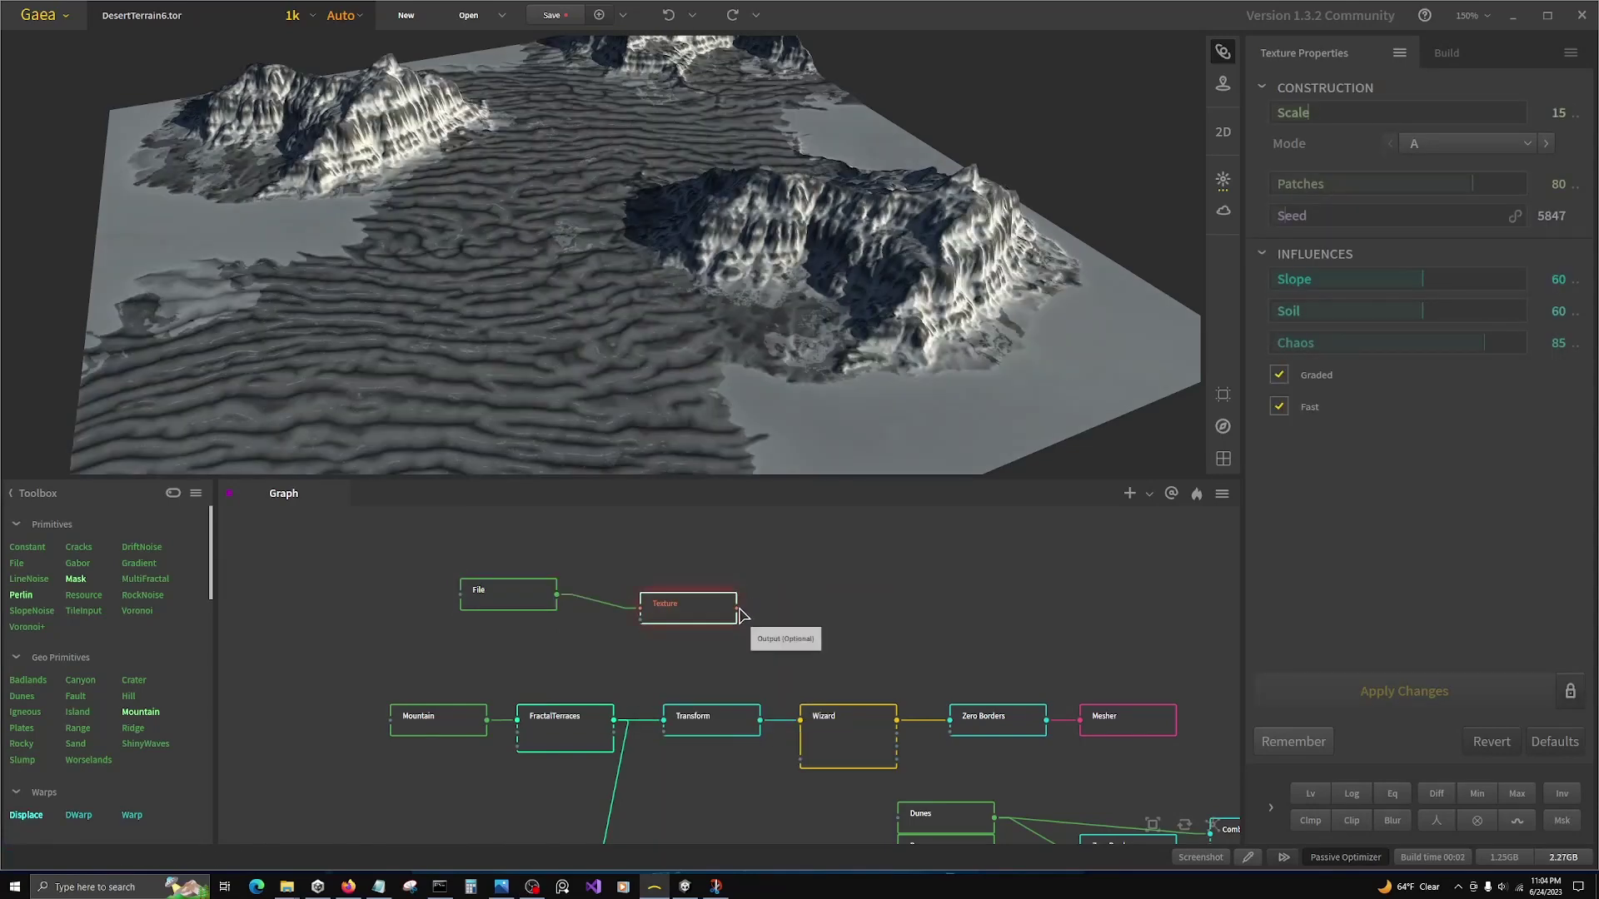
Step: Pin the File node as the underlay for the viewport
{"action": "left_click", "coordinate": [536, 598]}
{"action": "right_click", "coordinate": [536, 599]}
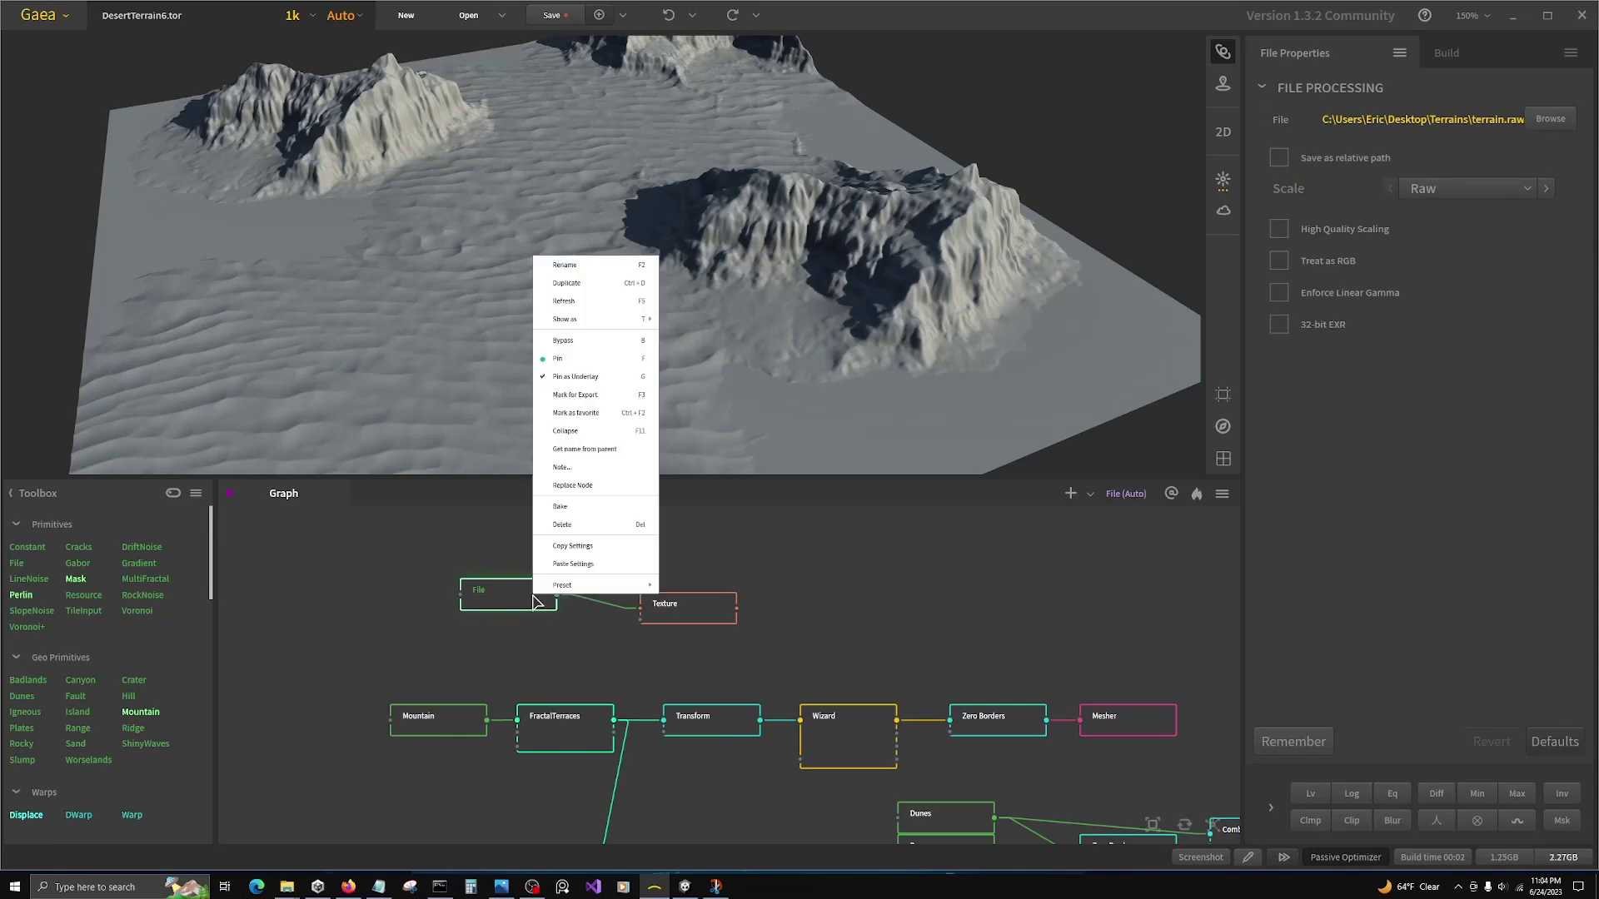
{"action": "left_click", "coordinate": [600, 413]}
Step: Add a SatMaps node fed by the Texture node and colour the terrain with satellite map 0533 from the Rocky library
{"action": "left_click_drag", "start_coordinate": [687, 605], "coordinate": [798, 603]}
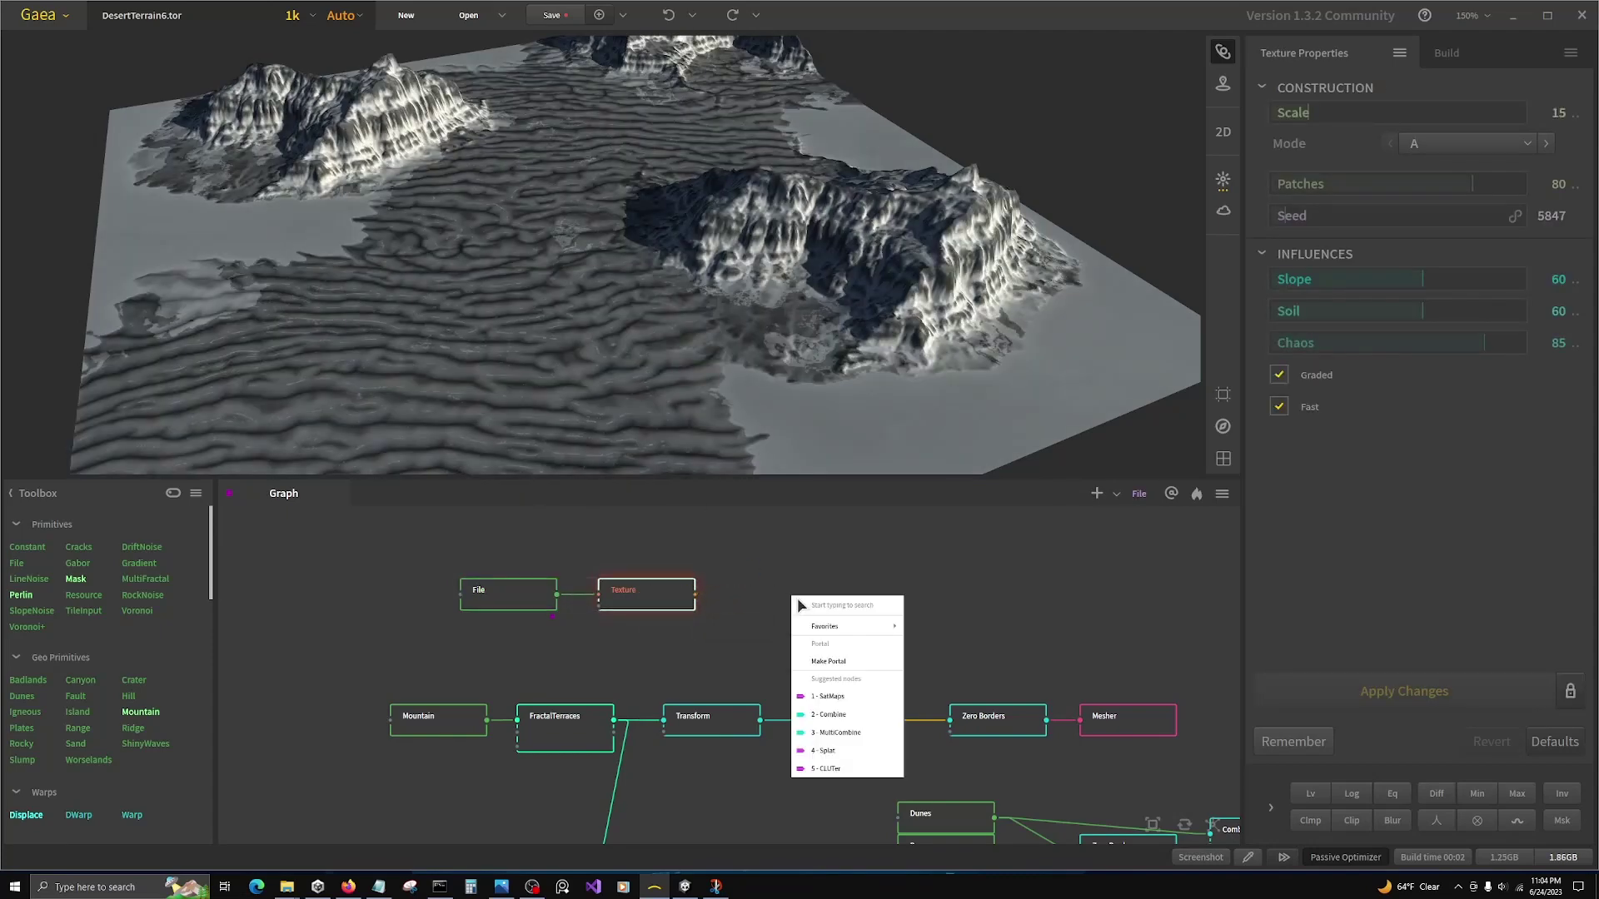
{"action": "key", "text": "Escape"}
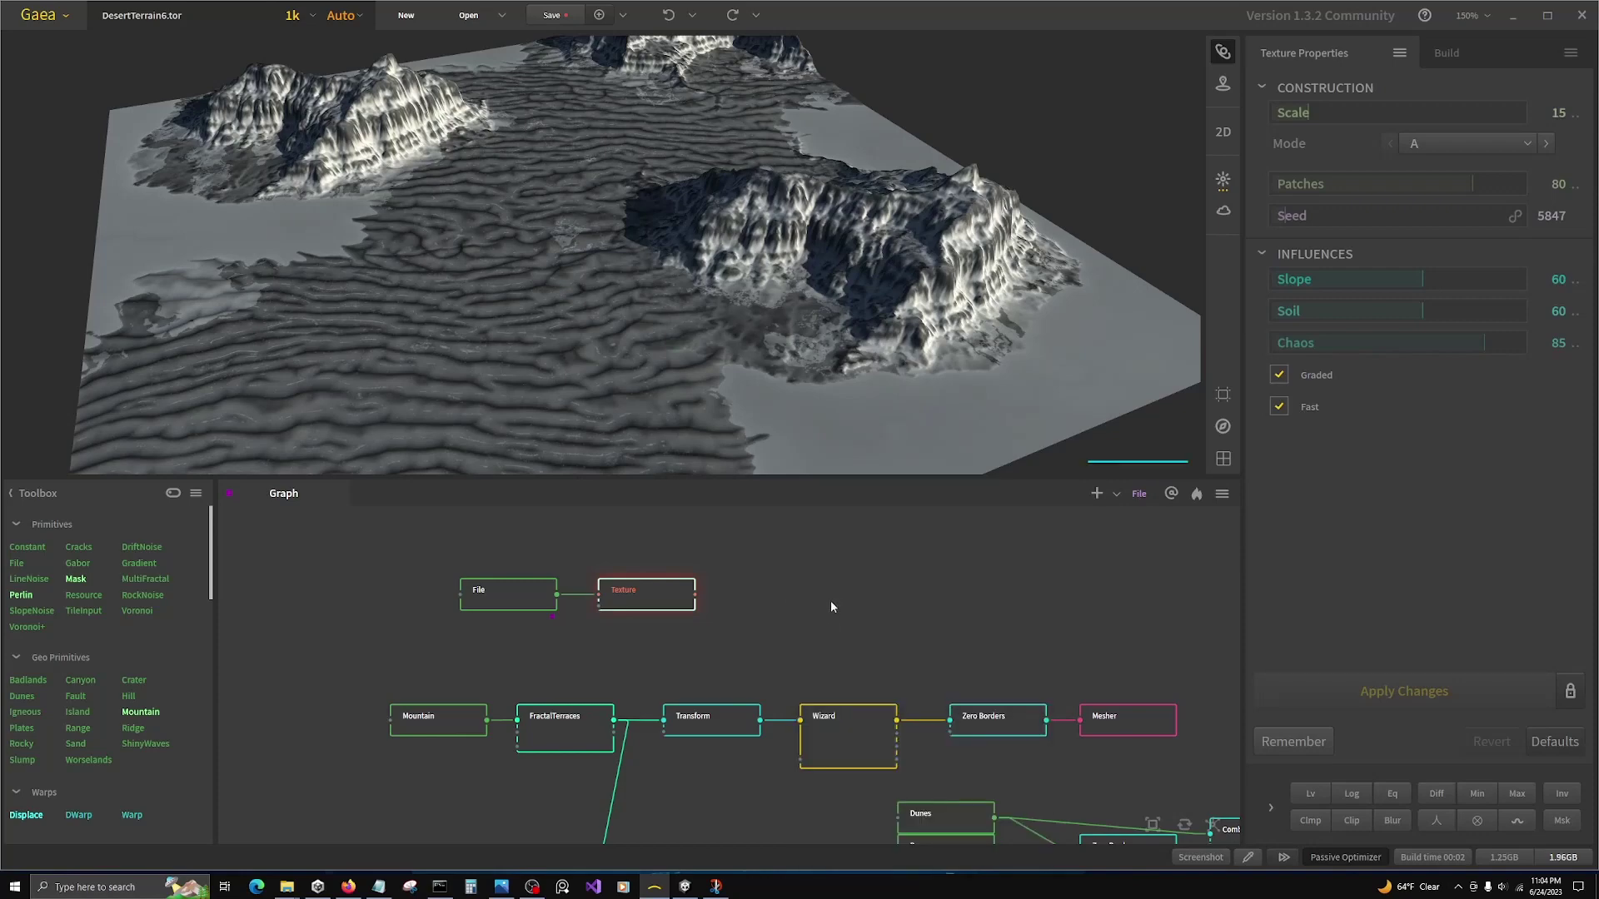
{"action": "left_click_drag", "start_coordinate": [1161, 469], "coordinate": [797, 252]}
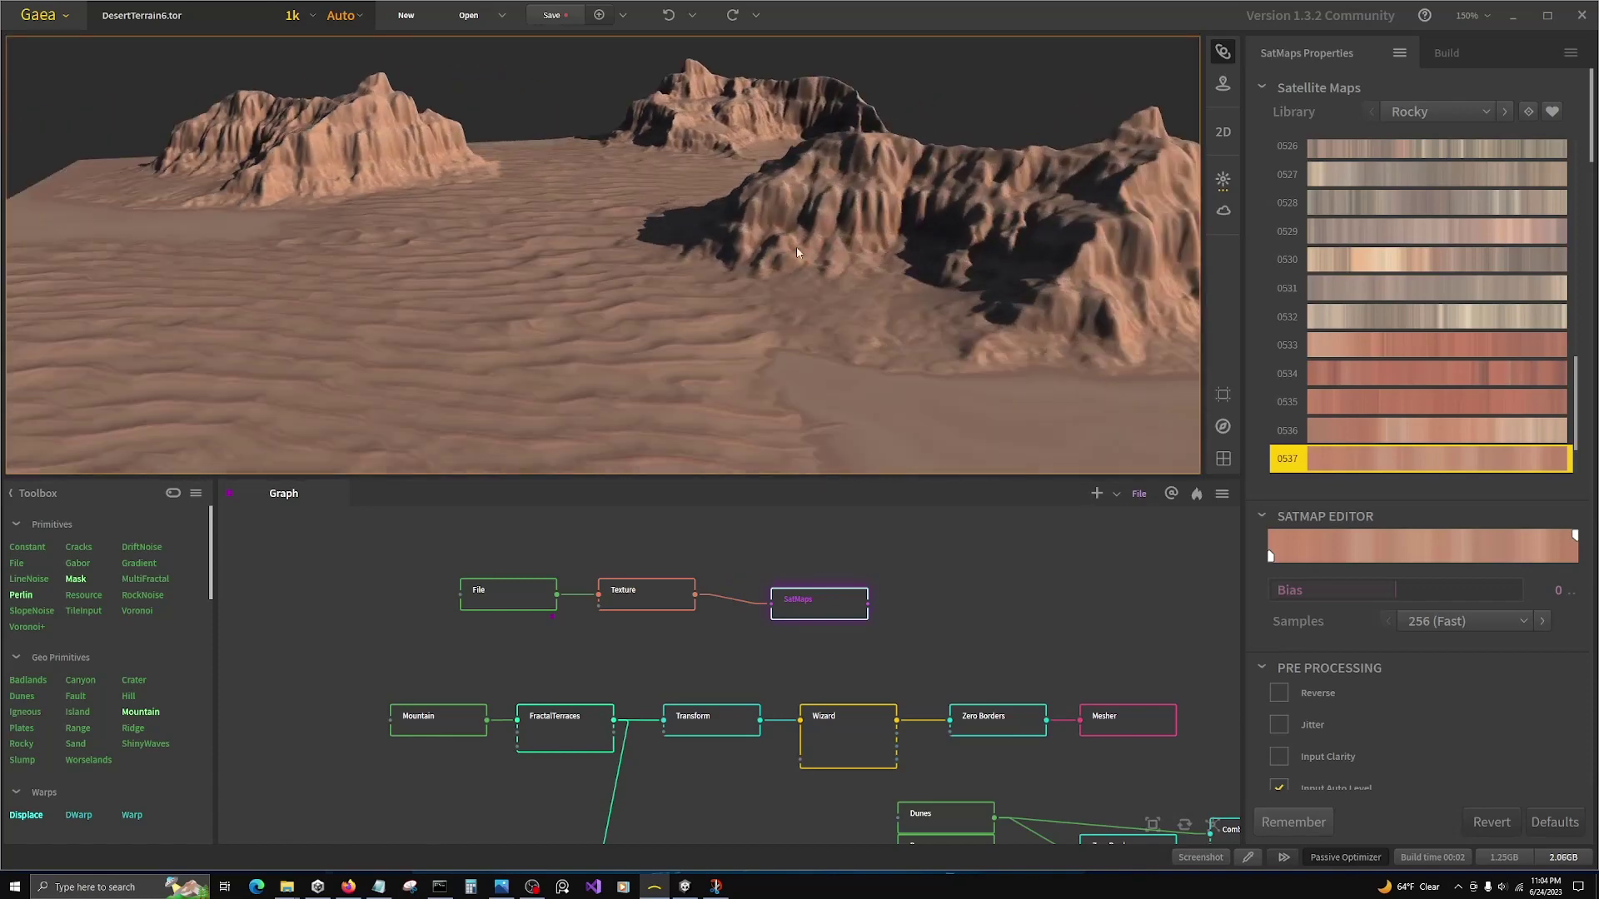
{"action": "left_click", "coordinate": [1381, 203]}
{"action": "left_click", "coordinate": [1342, 349]}
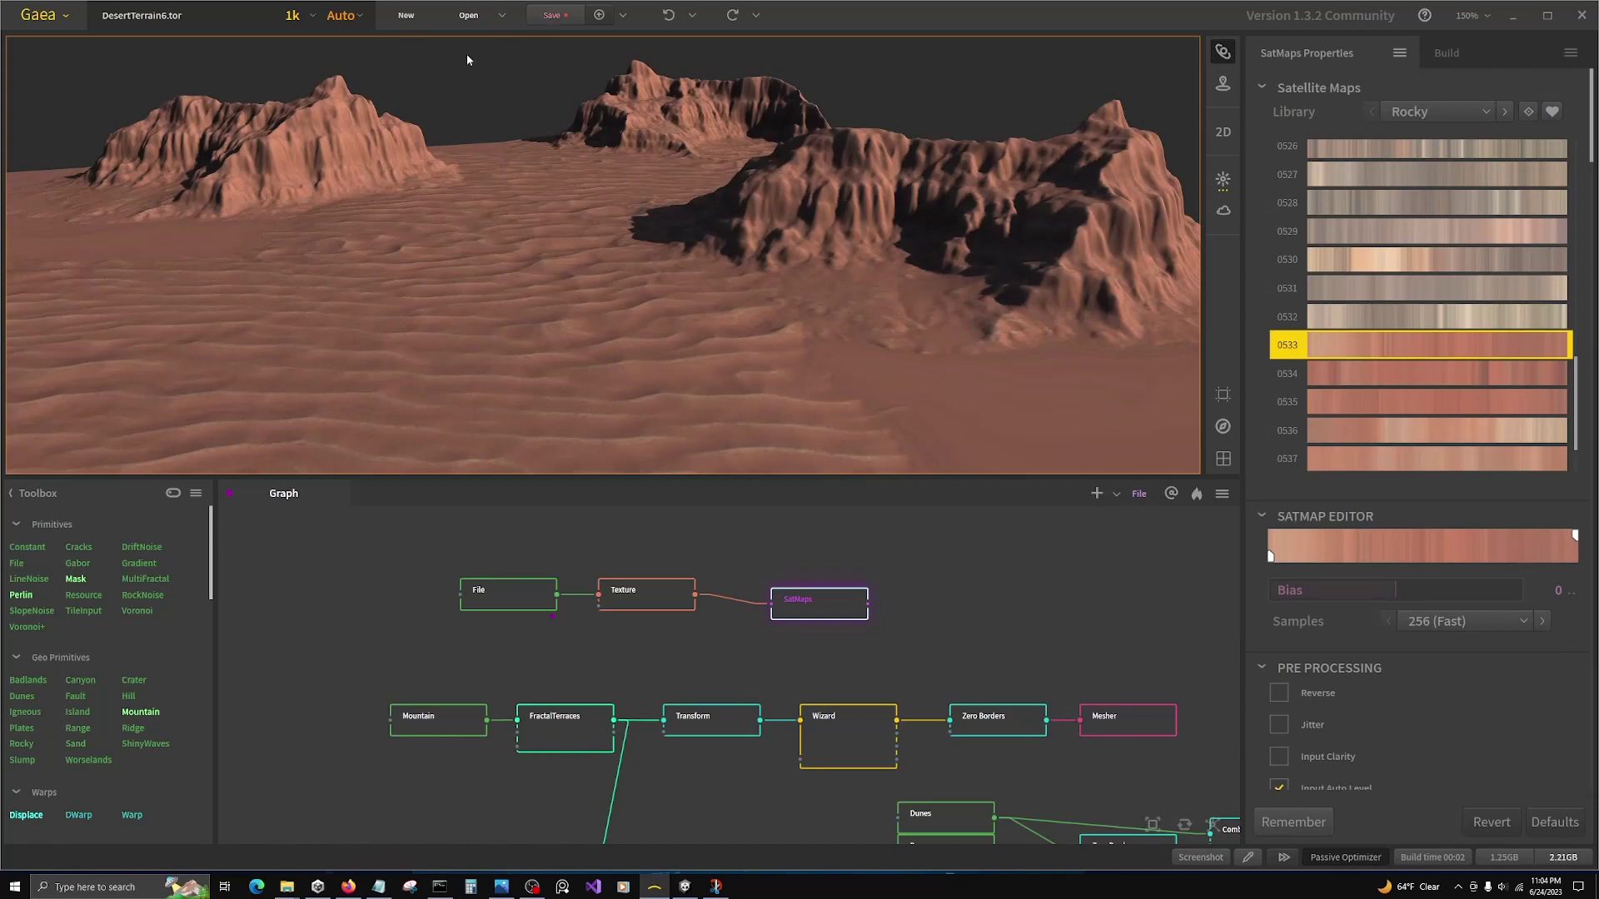
{"action": "left_click_drag", "start_coordinate": [600, 224], "coordinate": [739, 327]}
{"action": "scroll", "coordinate": [921, 293], "scroll_direction": "down", "scroll_amount": 5}
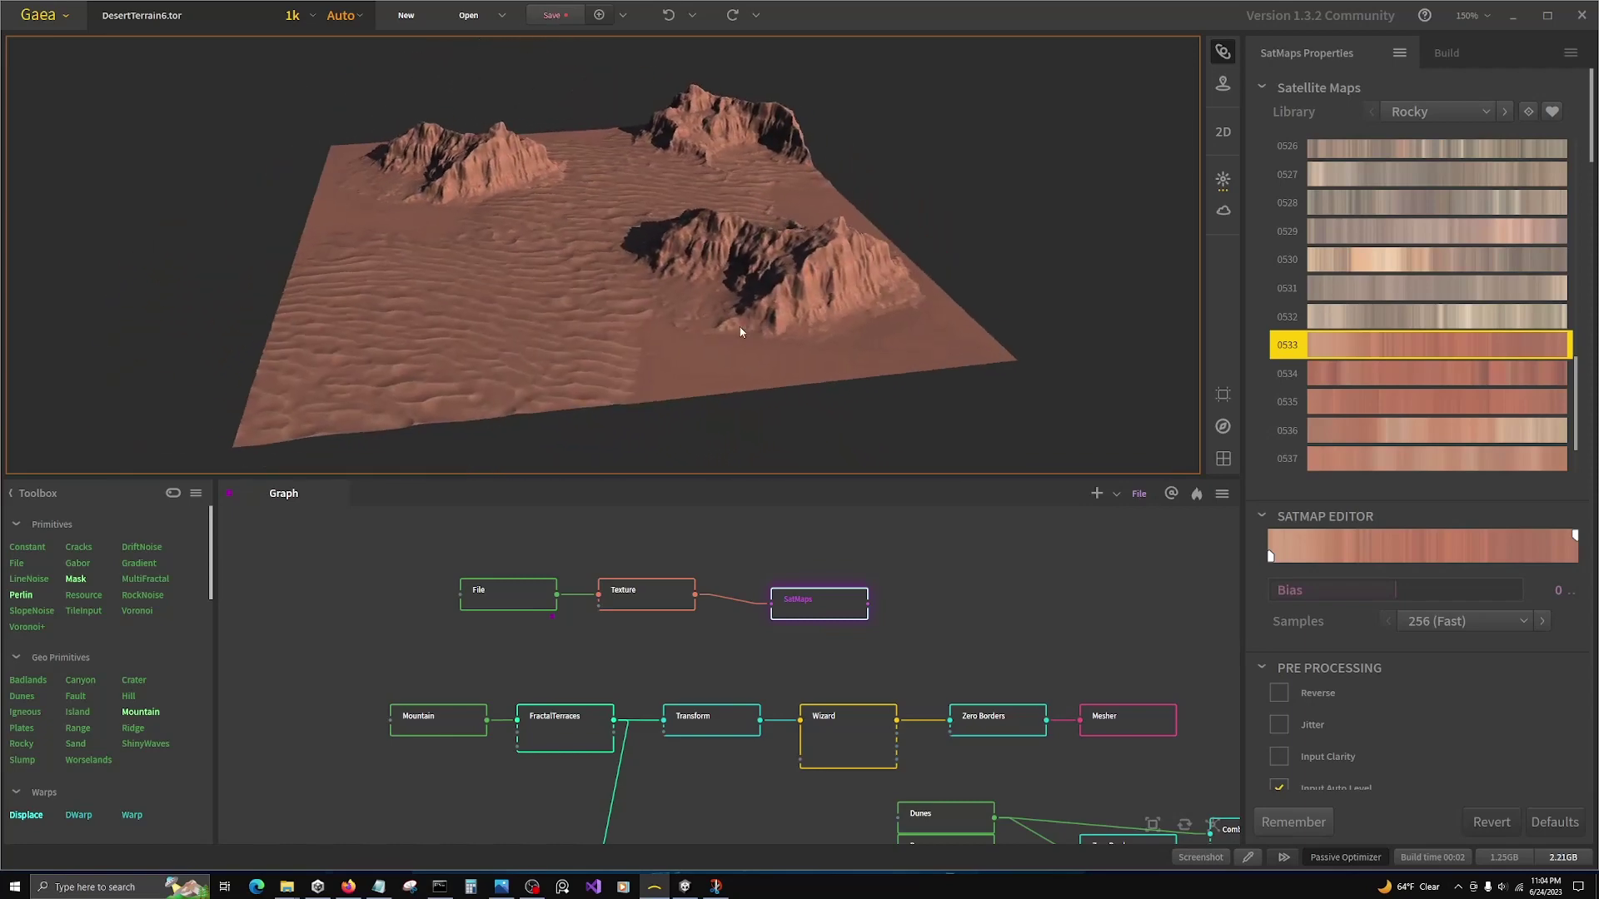